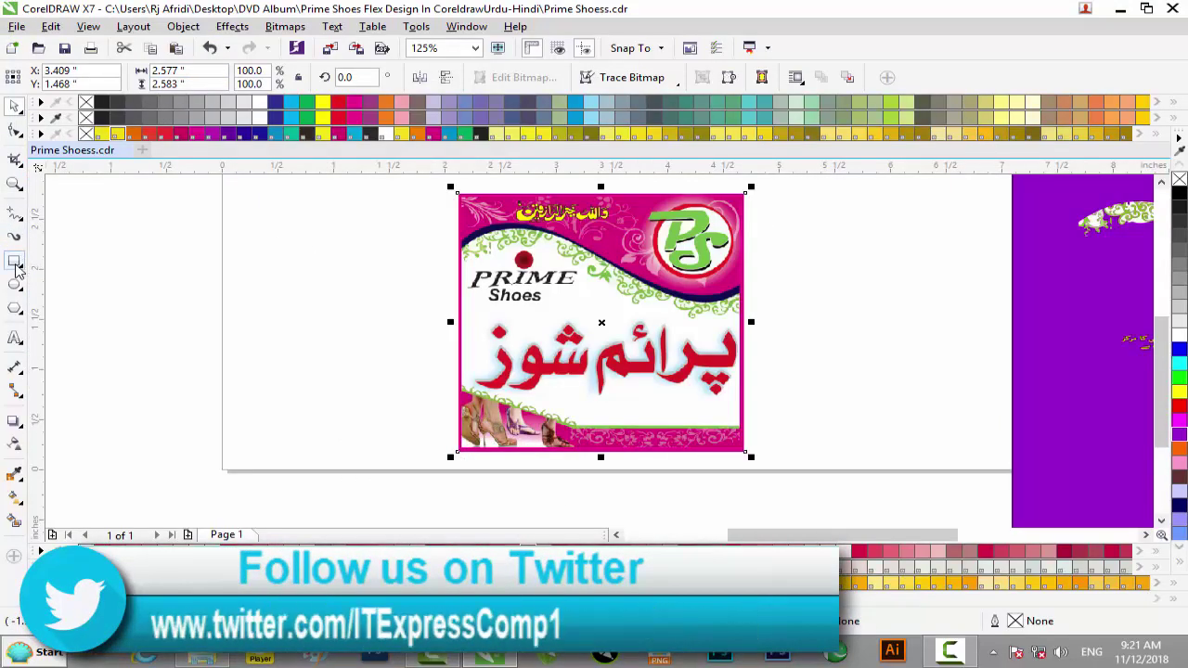
# Step: Draw a 2.577 by 2.583 inch rectangle framing the reference banner and move it beside the banner's right edge
pyautogui.click(15, 261)
pyautogui.moveTo(457, 194); pyautogui.dragTo(746, 453)
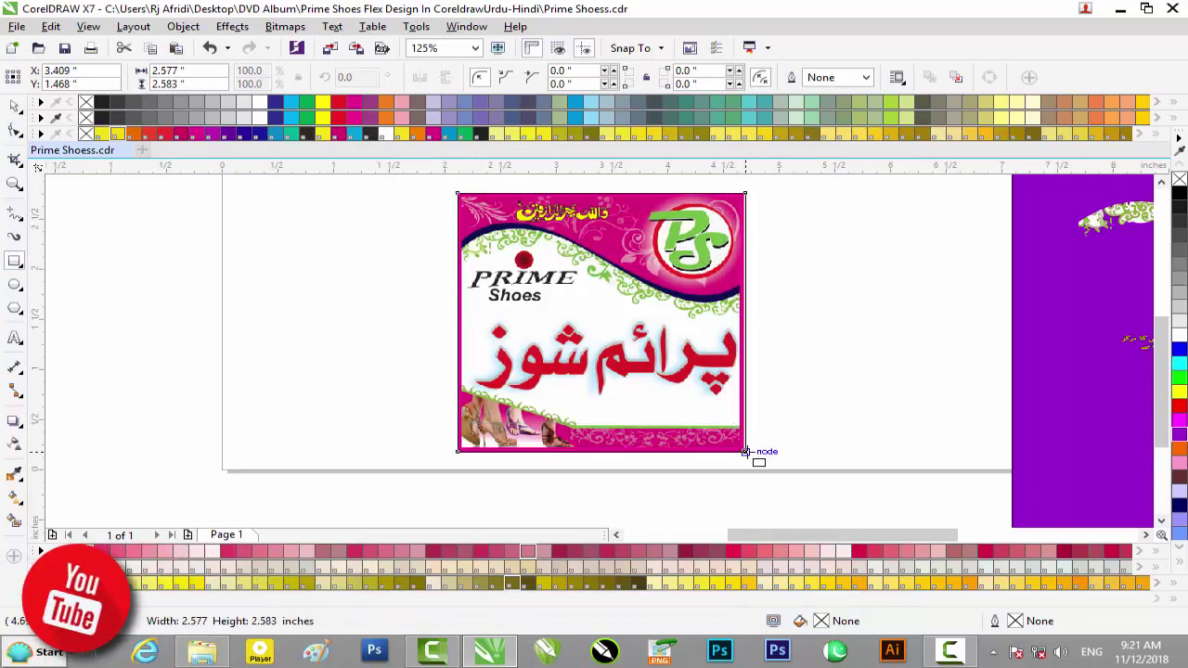
pyautogui.click(14, 108)
pyautogui.moveTo(599, 344); pyautogui.dragTo(890, 343)
pyautogui.moveTo(777, 534); pyautogui.dragTo(813, 535)
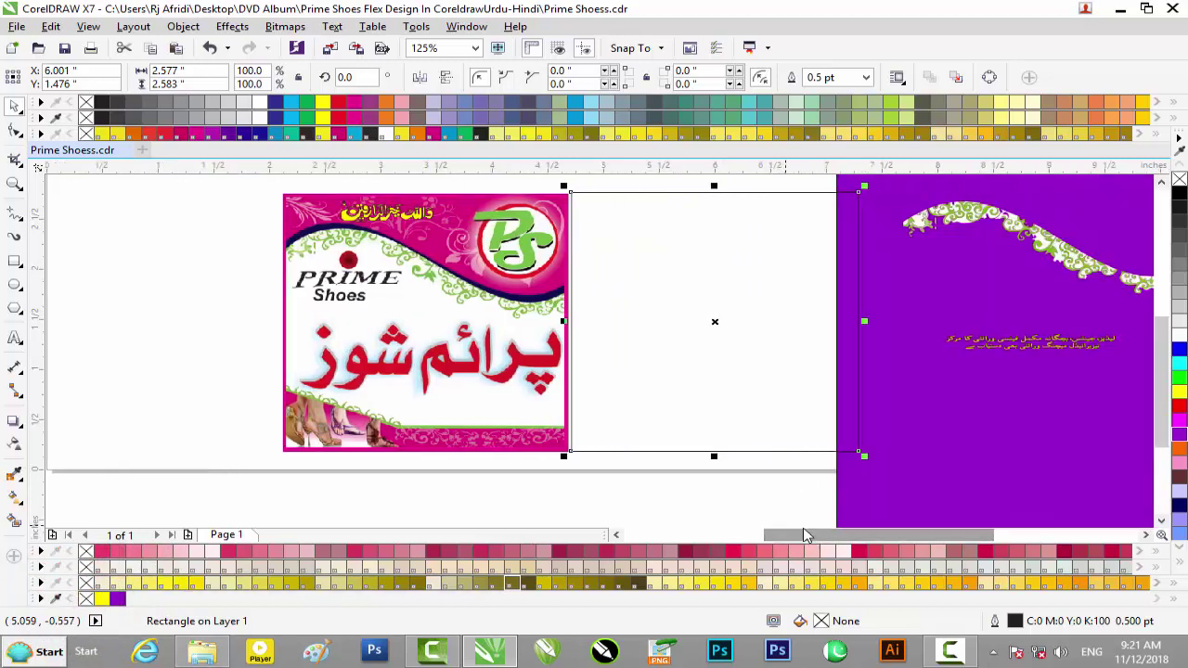
# Step: Draw a rectangle about 2.496 by 0.967 inches over the banner's magenta header, inside the side borders
pyautogui.scroll(1, 358, 220)
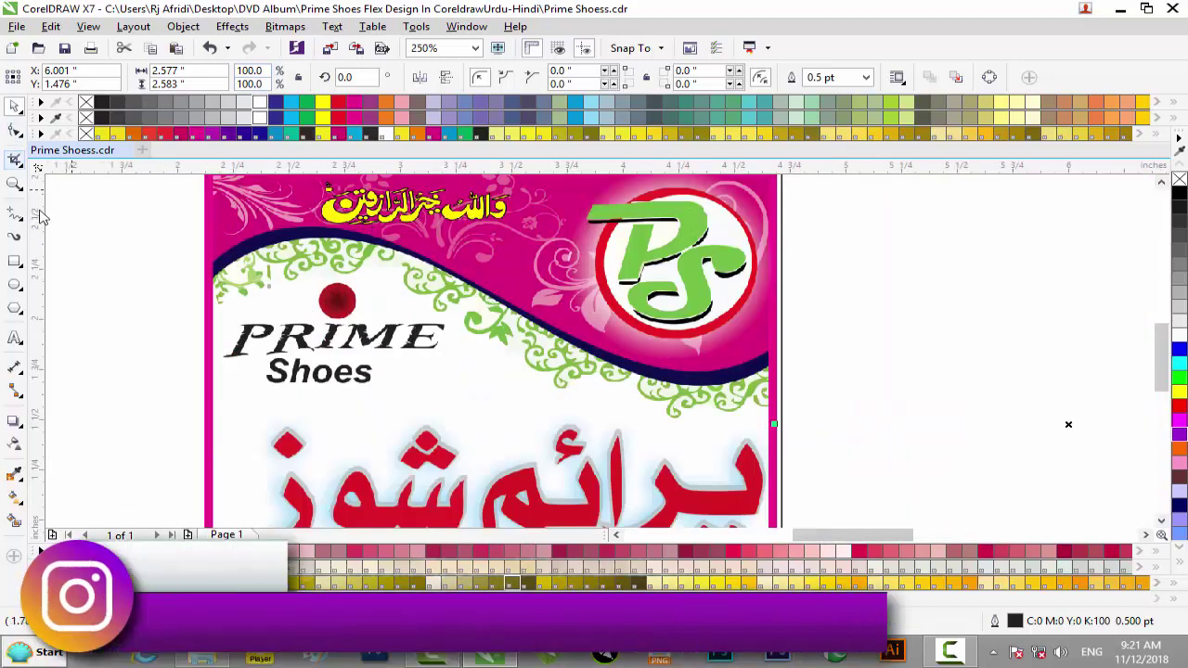
pyautogui.click(15, 264)
pyautogui.moveTo(213, 176); pyautogui.dragTo(780, 380)
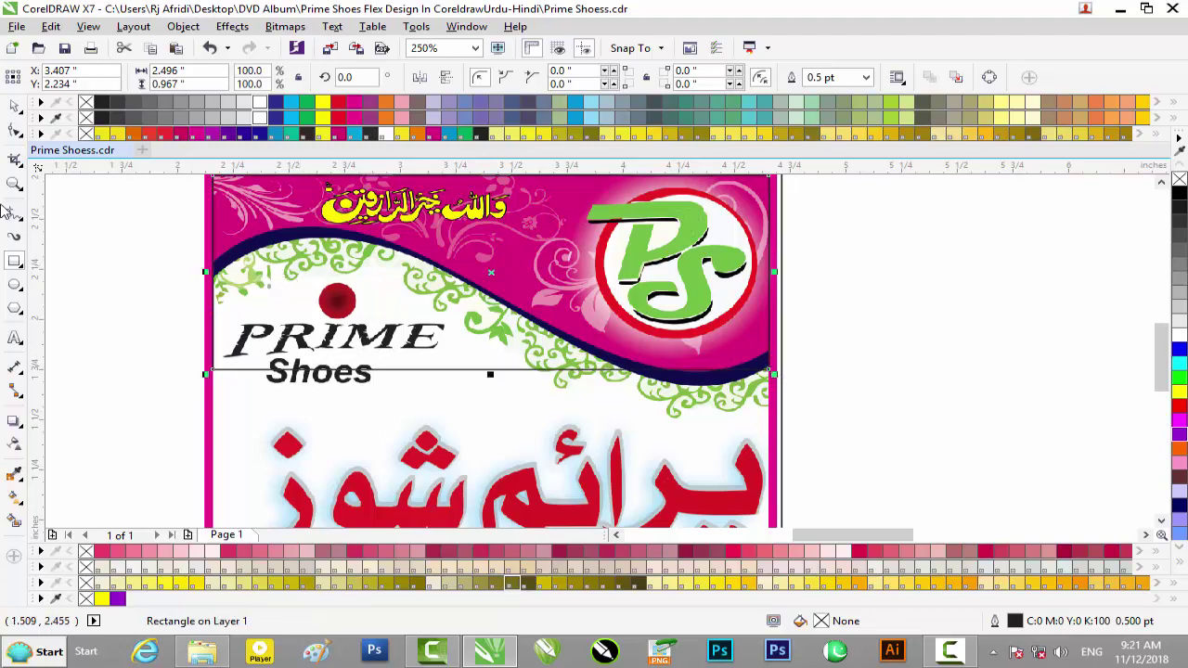
# Step: Convert the header rectangle to curves and make its nodes editable
pyautogui.rightClick(15, 134)
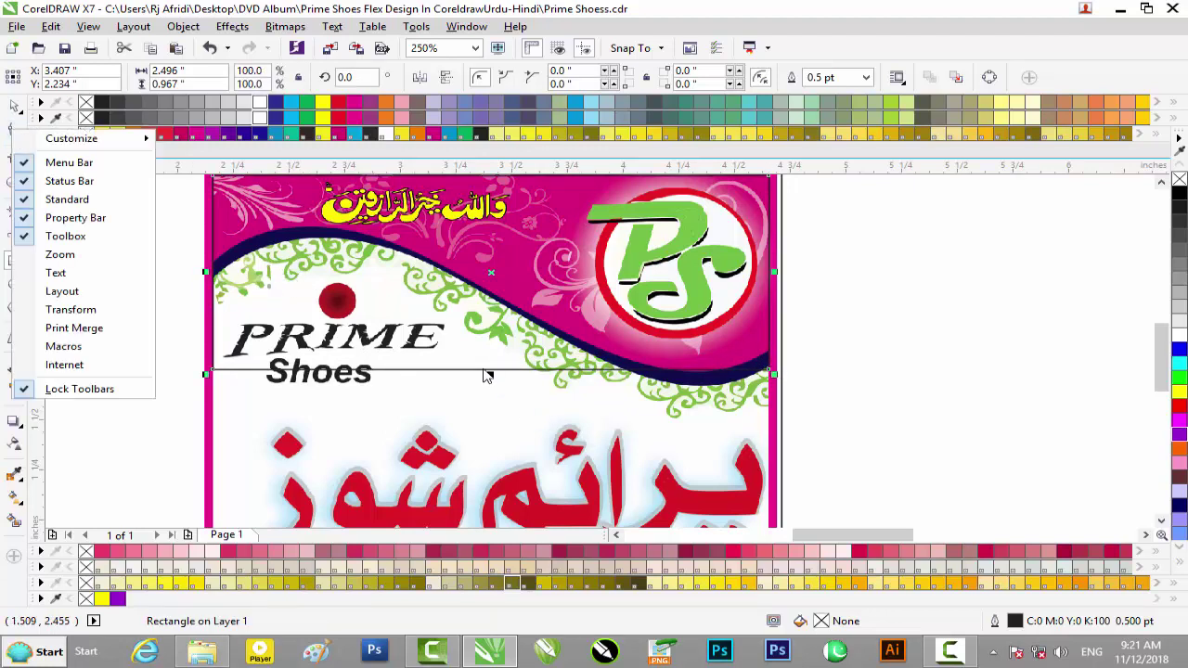
pyautogui.click(487, 376)
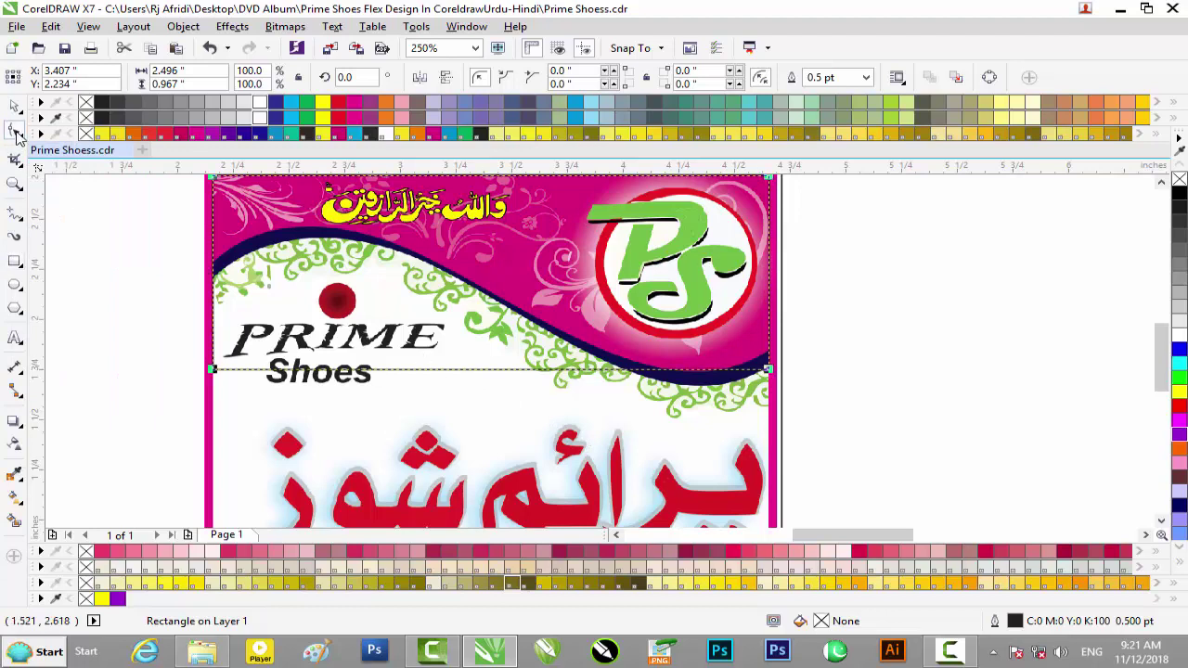
pyautogui.rightClick(479, 371)
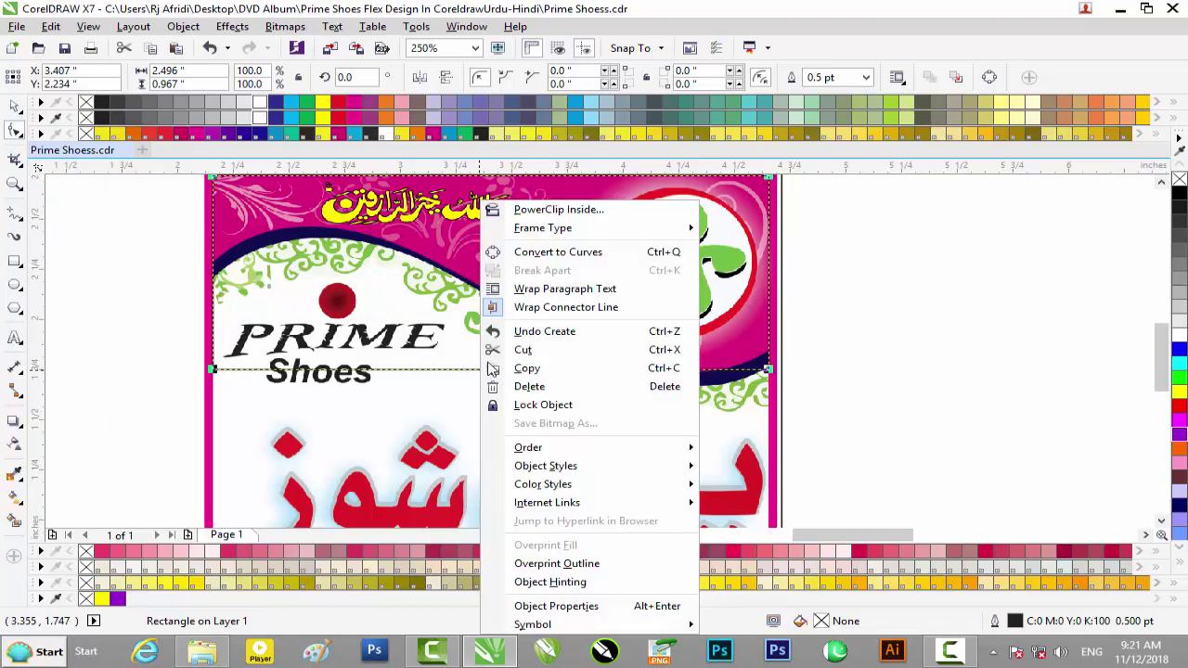
pyautogui.click(594, 252)
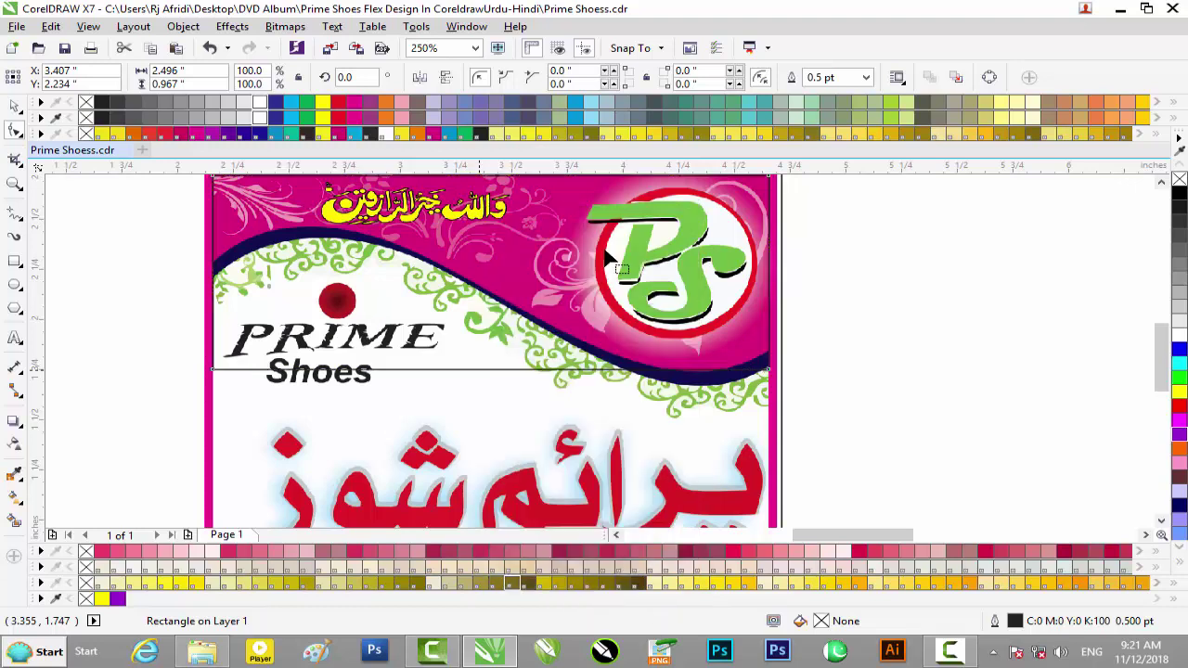
pyautogui.click(223, 367)
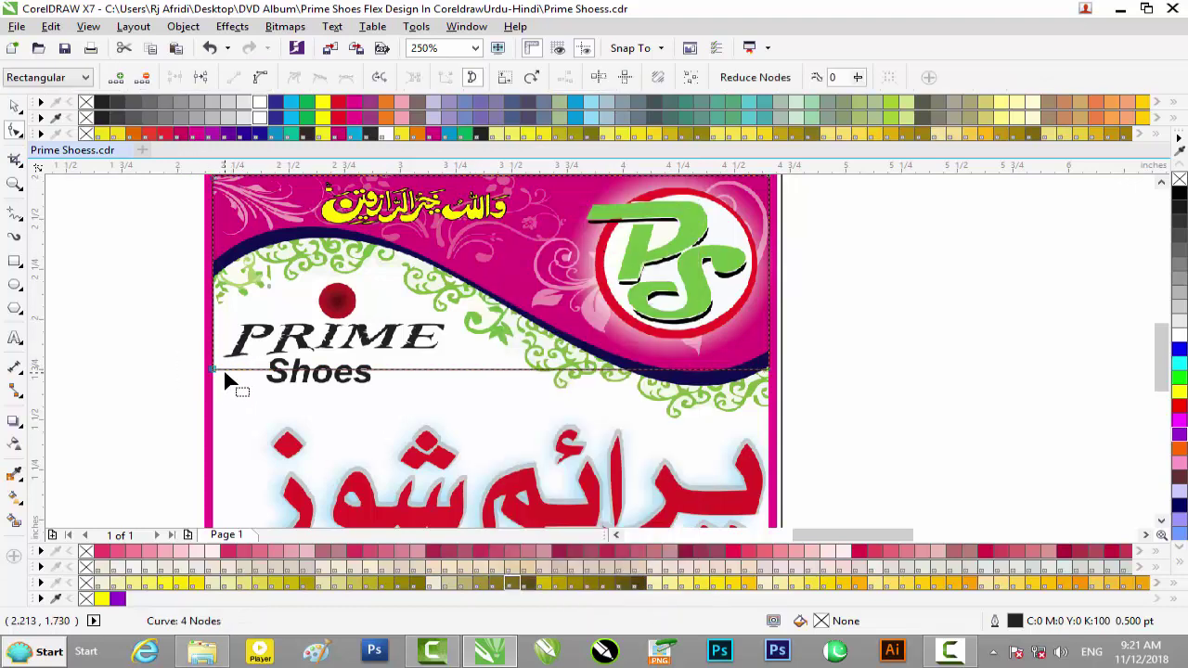
# Step: Raise the header shape's two lower corner nodes to where the navy wave's upper edge meets the banner's sides
pyautogui.moveTo(215, 369); pyautogui.dragTo(218, 268)
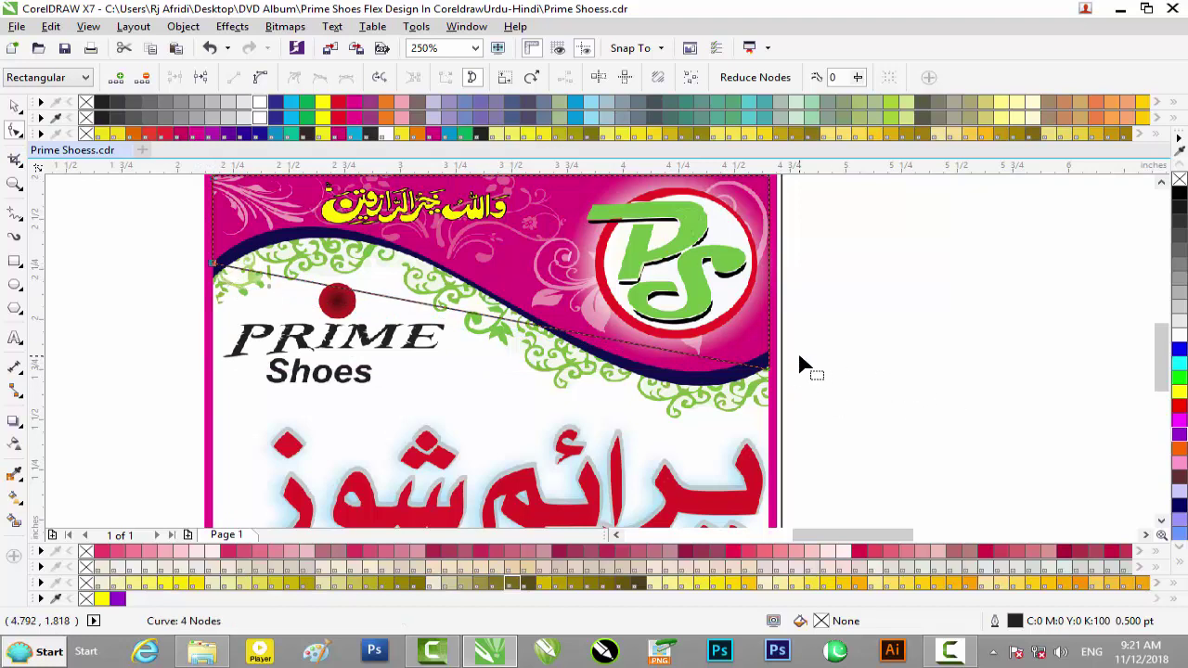
pyautogui.scroll(2, 769, 389)
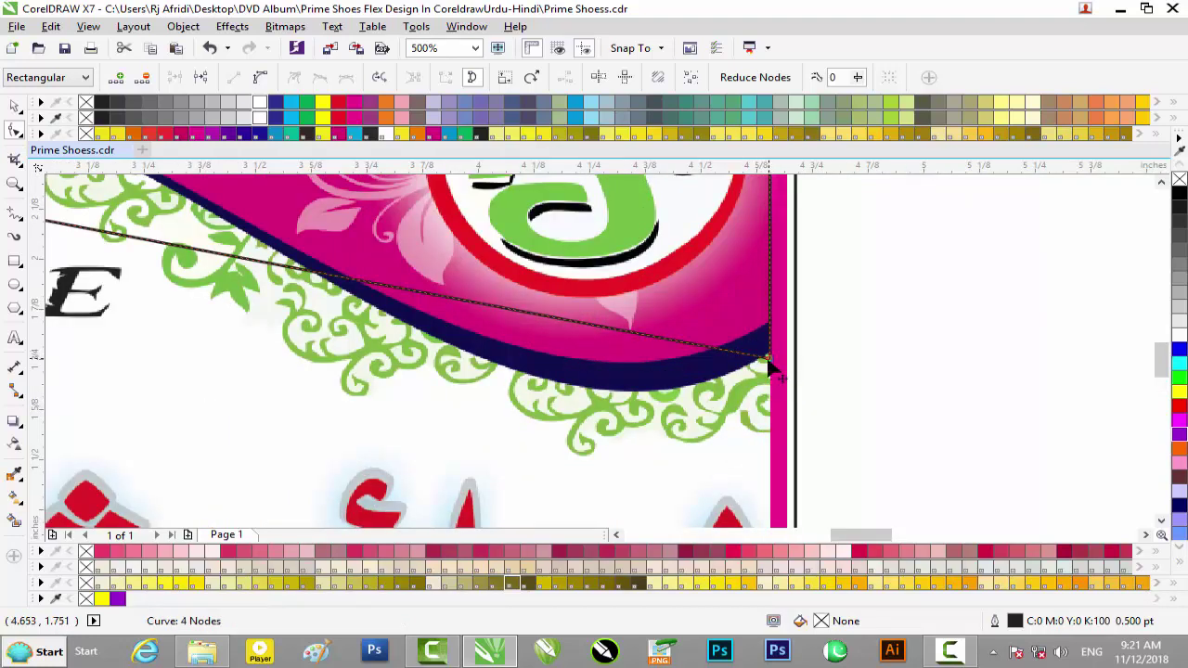
pyautogui.press('Up')
pyautogui.press('Up')
pyautogui.press('Up')
pyautogui.press('Up')
pyautogui.press('Up')
pyautogui.press('Up')
pyautogui.press('Up')
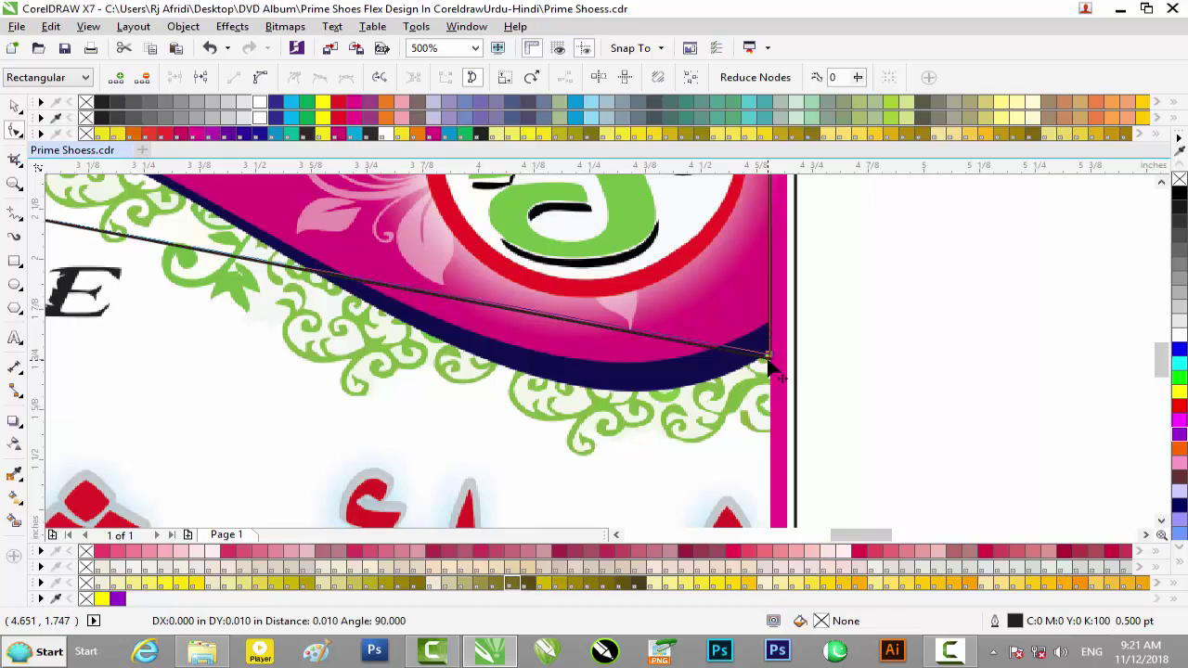
# Step: Convert the header shape's bottom edge to a curve and pull both handles to bend it along the navy wave
pyautogui.click(286, 251)
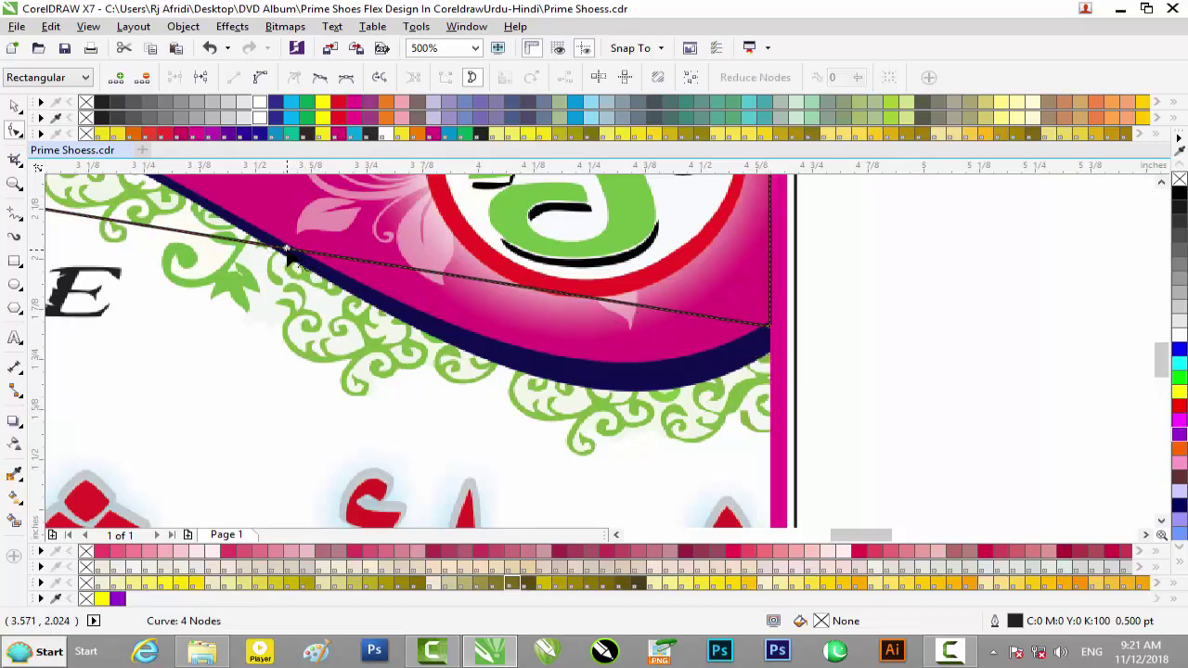
pyautogui.rightClick(288, 253)
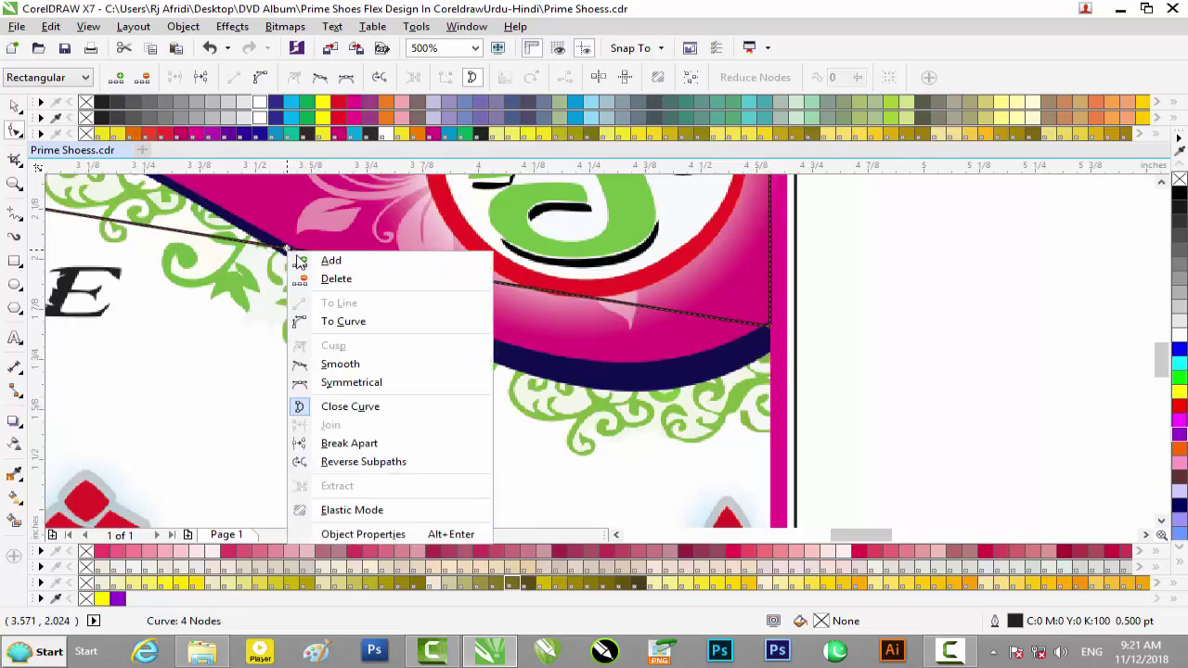
pyautogui.click(385, 322)
pyautogui.moveTo(404, 271); pyautogui.dragTo(585, 454)
pyautogui.moveTo(864, 536); pyautogui.dragTo(821, 537)
pyautogui.scroll(-2, 864, 334)
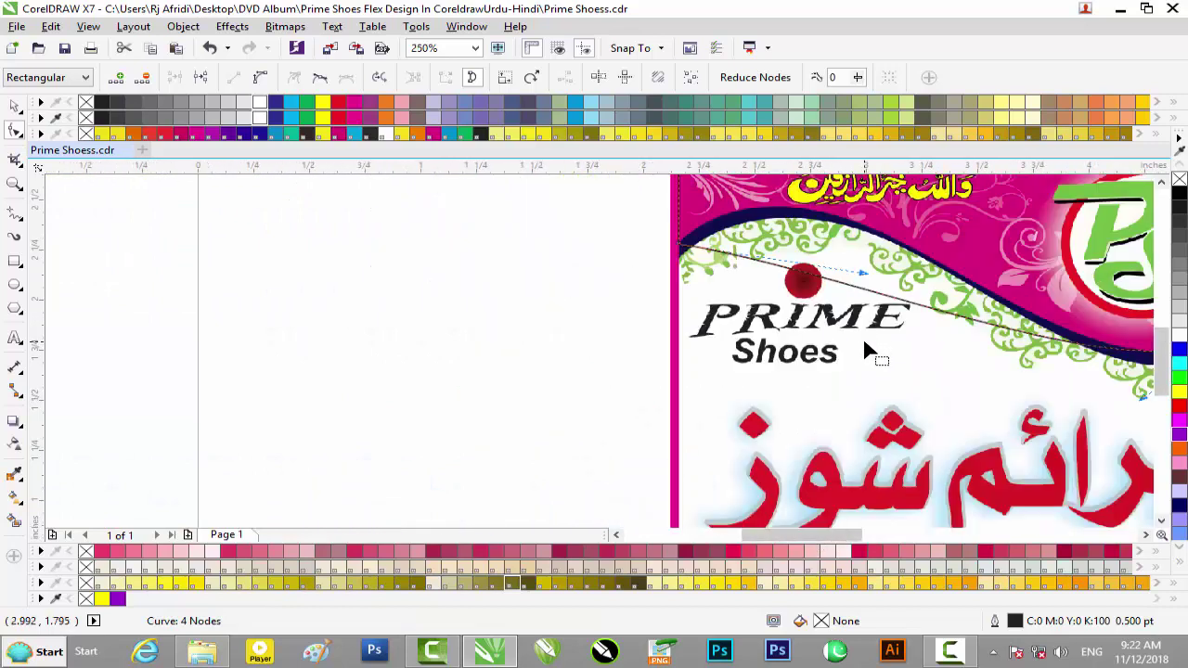
pyautogui.click(1161, 182)
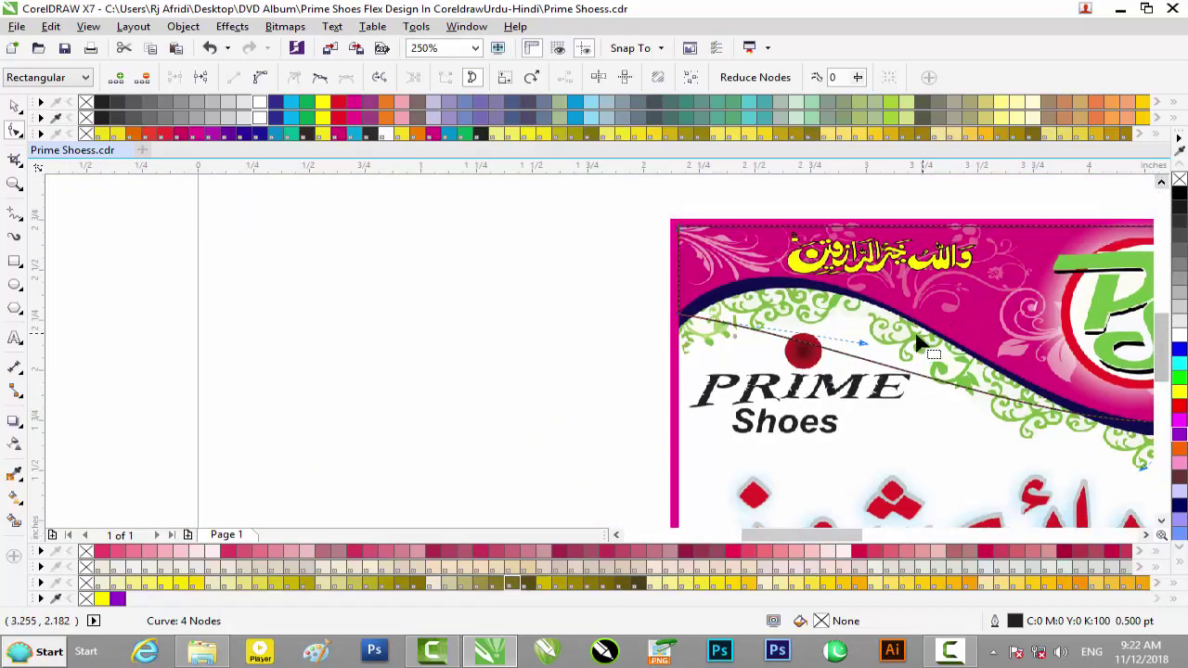
pyautogui.moveTo(864, 349); pyautogui.dragTo(808, 230)
# Step: Extend the handle of the lower-right node so the right part of the curve follows the navy wave's upper edge
pyautogui.scroll(2, 703, 340)
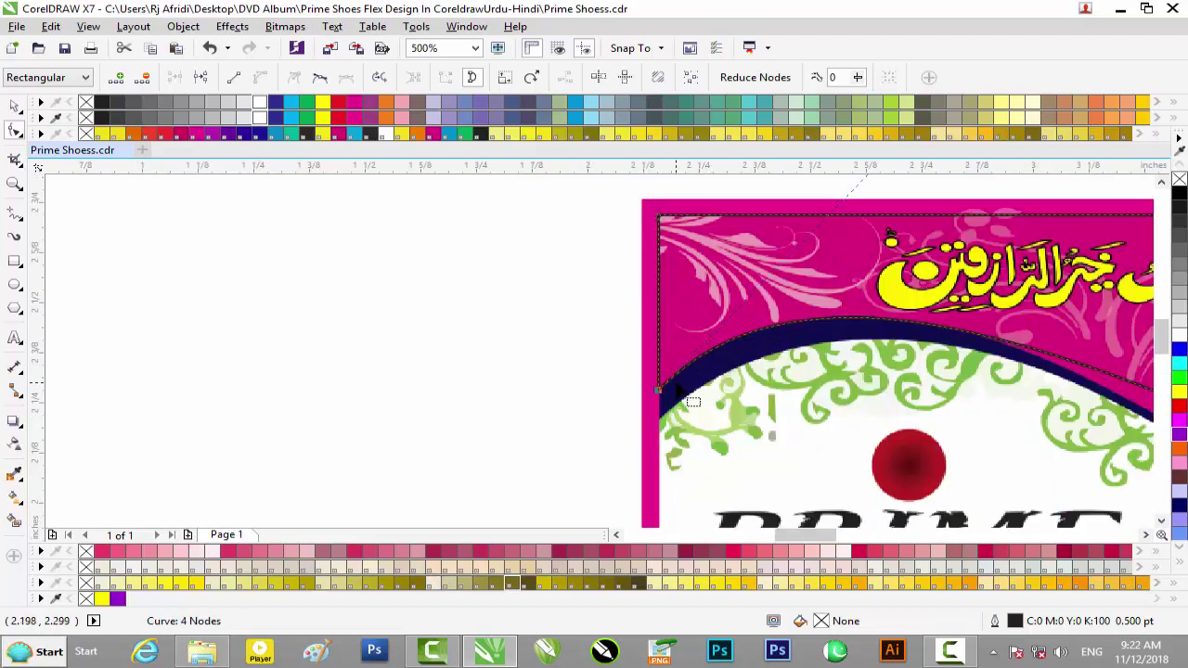
pyautogui.moveTo(815, 546); pyautogui.dragTo(859, 535)
pyautogui.moveTo(1161, 334); pyautogui.dragTo(1147, 358)
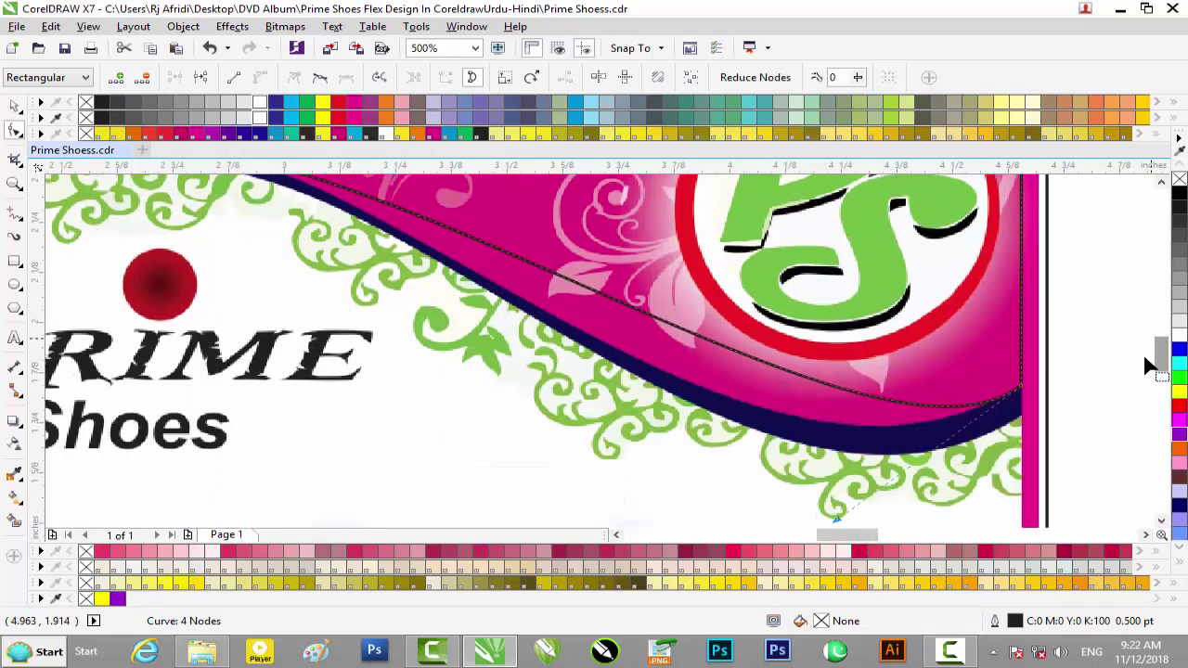
pyautogui.moveTo(838, 529); pyautogui.dragTo(688, 483)
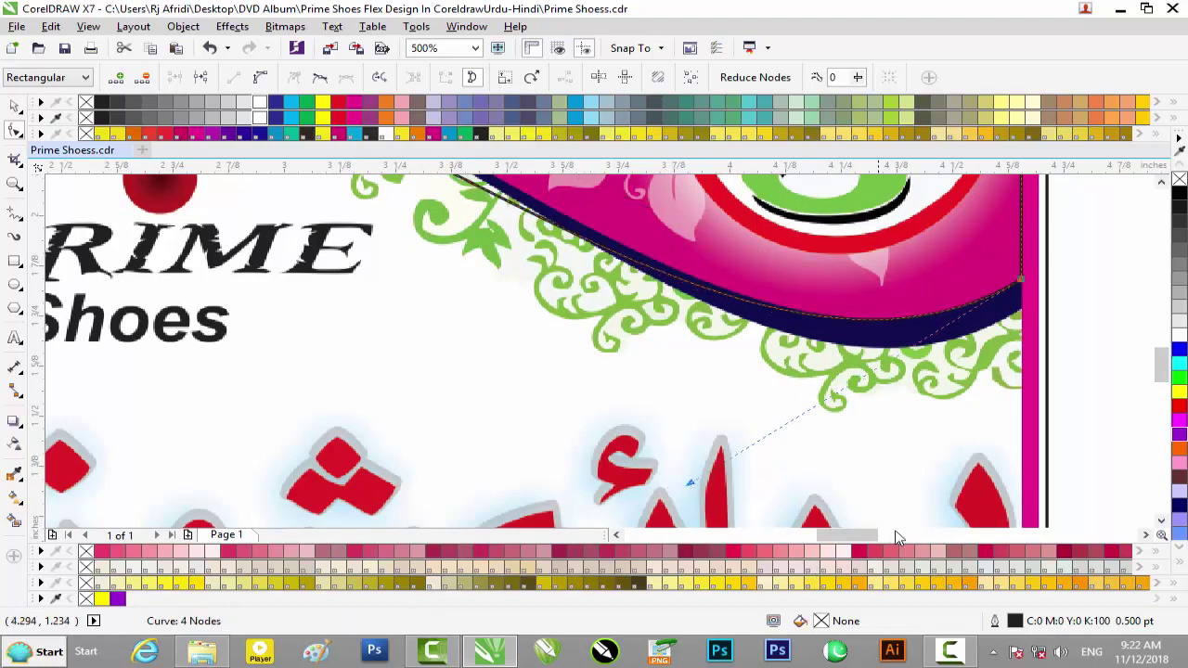
pyautogui.moveTo(840, 535); pyautogui.dragTo(829, 535)
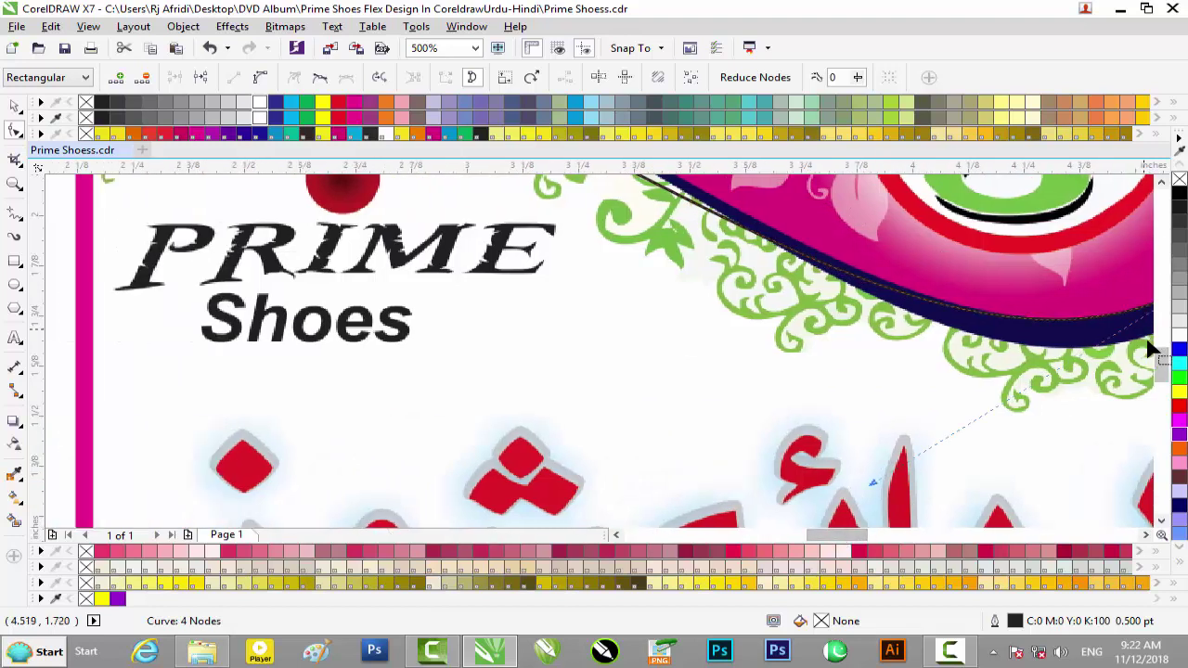
pyautogui.moveTo(1167, 369); pyautogui.dragTo(1174, 341)
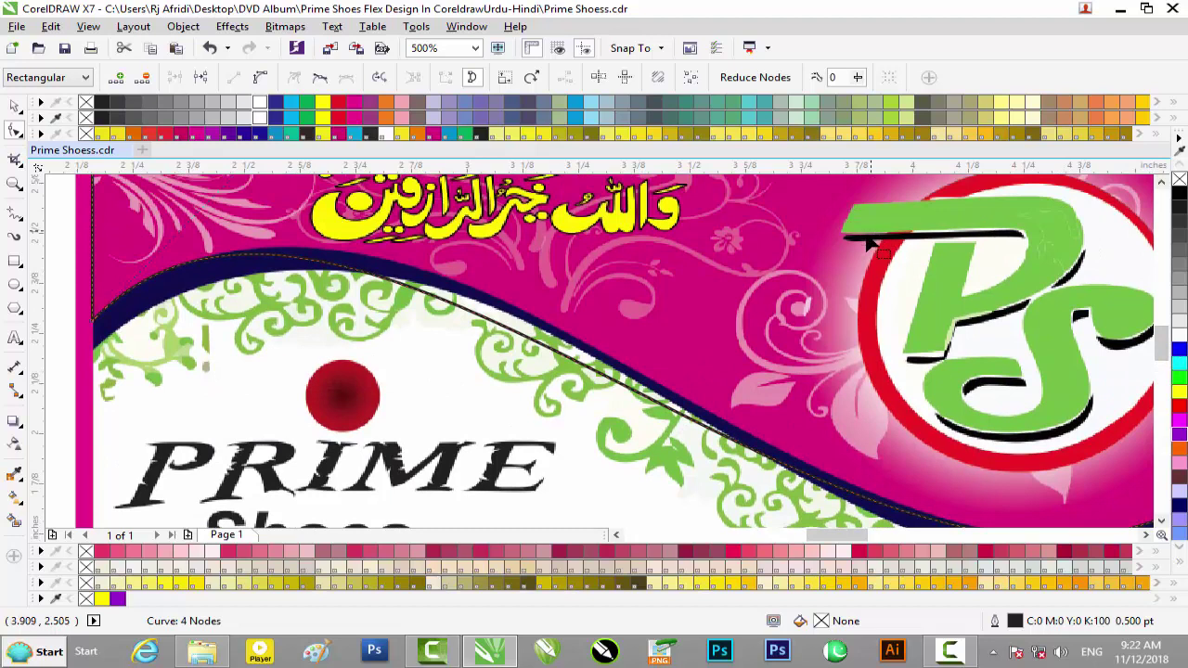
# Step: Adjust the lower-left node's handle and raise that node slightly to fit the curve to the navy wave's upper edge
pyautogui.scroll(-2, 872, 239)
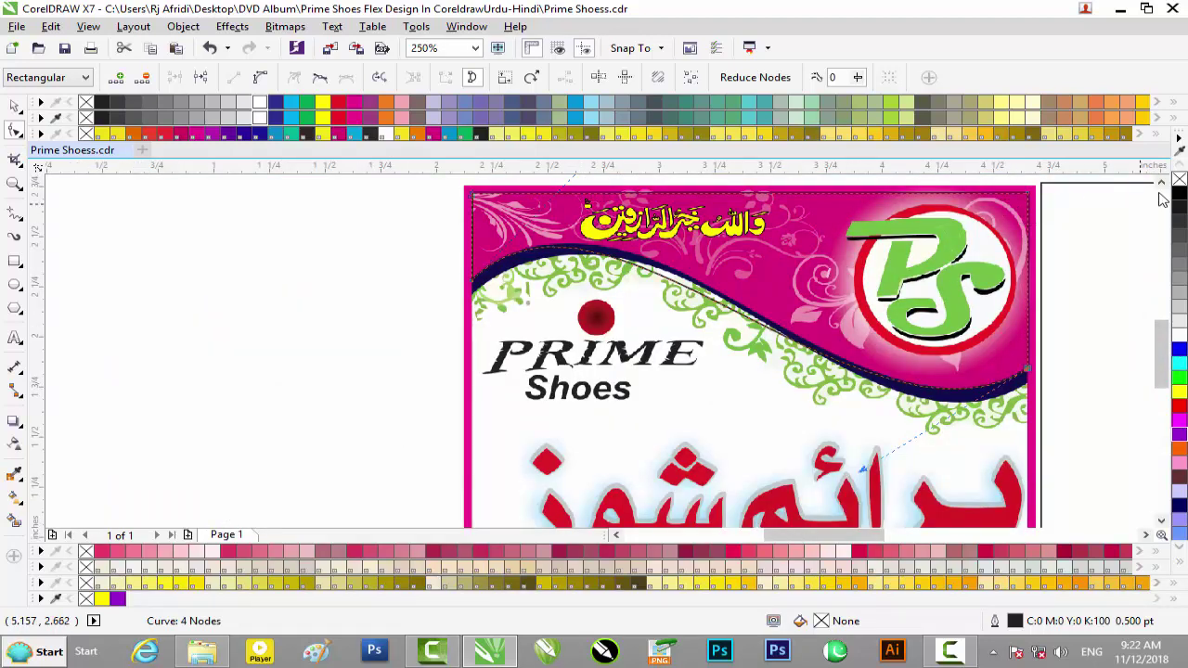
pyautogui.scroll(2, 943, 230)
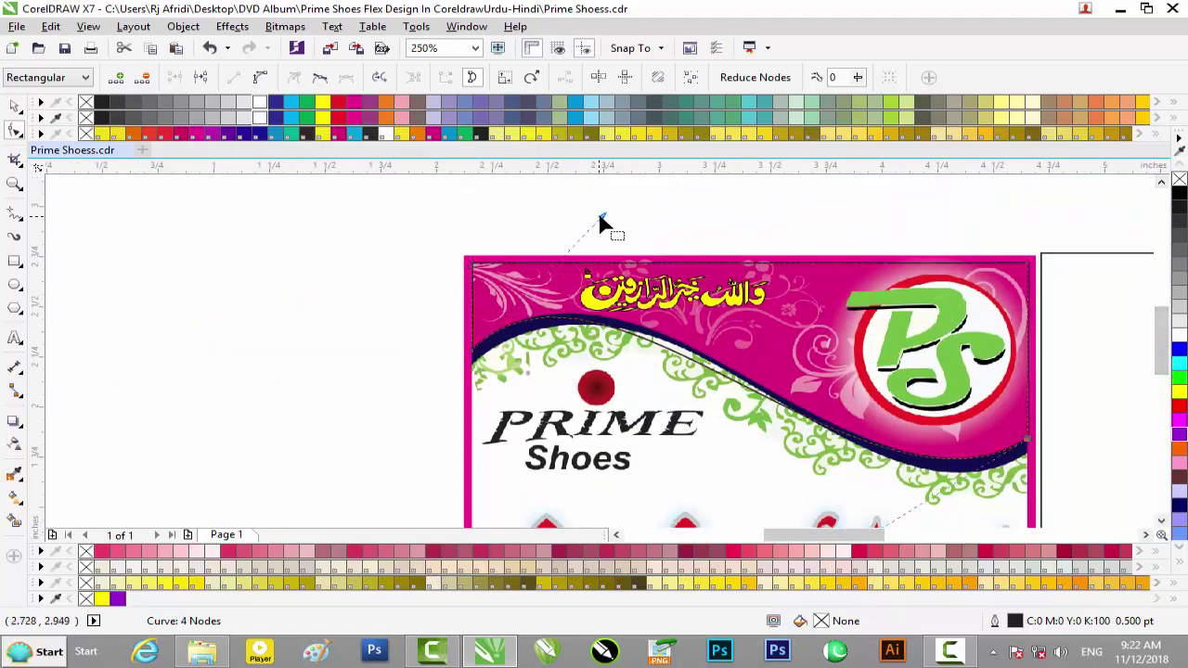
pyautogui.moveTo(600, 217); pyautogui.dragTo(647, 212)
pyautogui.scroll(3, 449, 304)
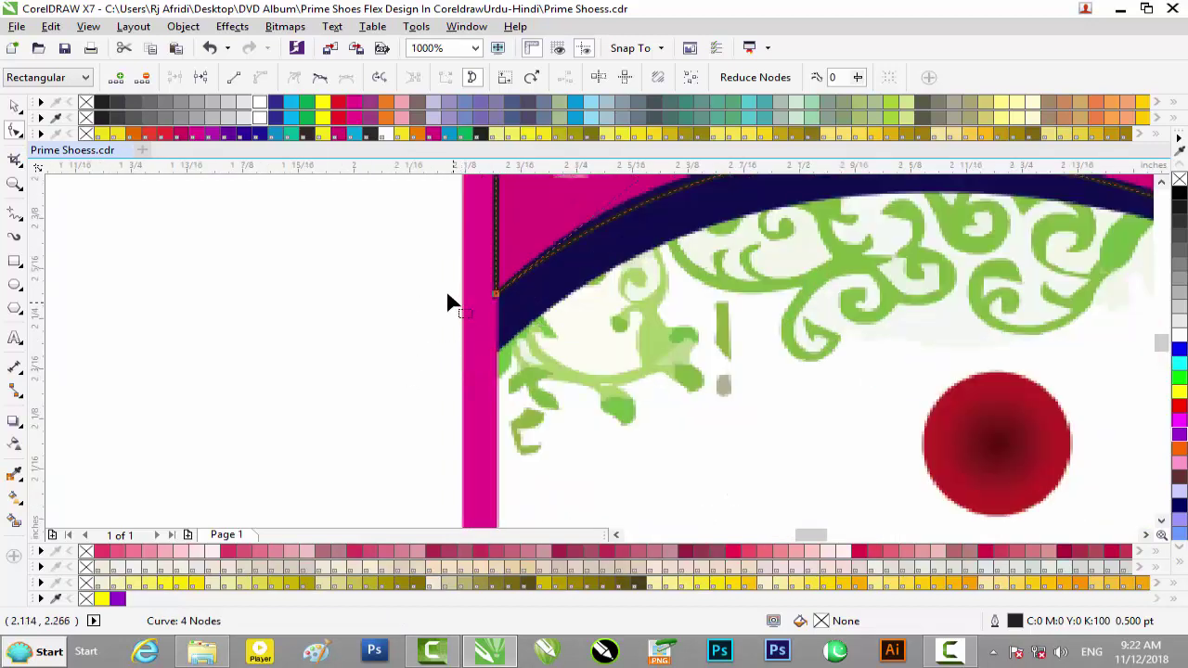
pyautogui.moveTo(511, 316); pyautogui.dragTo(512, 316)
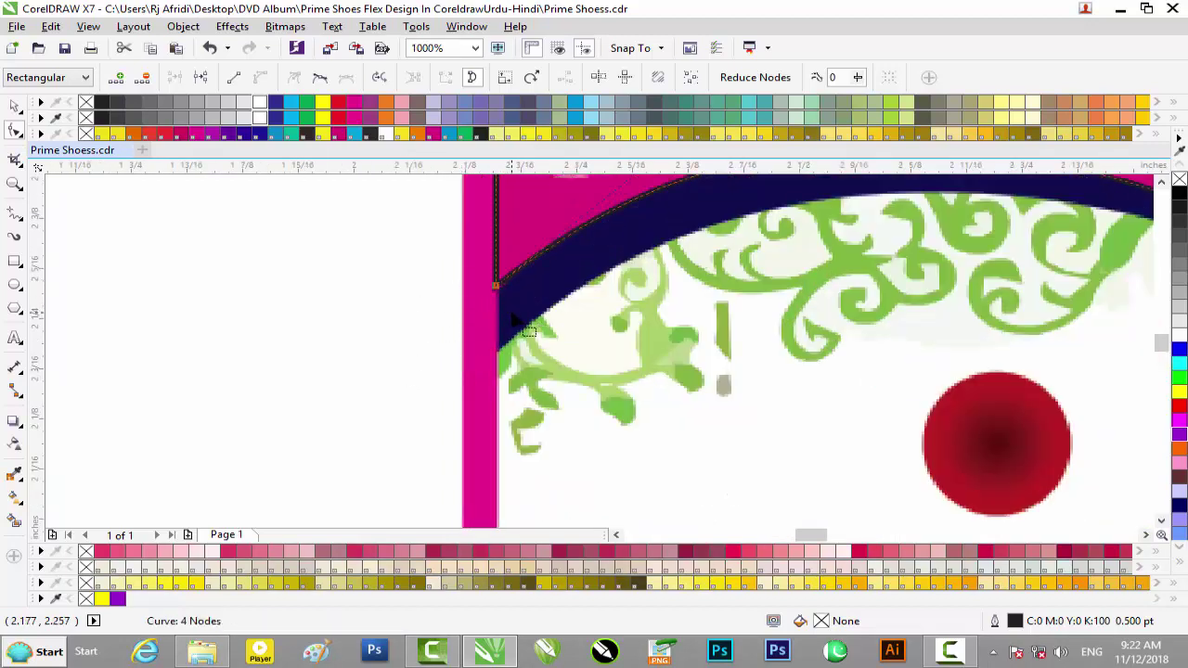
pyautogui.scroll(-2, 523, 316)
pyautogui.moveTo(827, 536); pyautogui.dragTo(849, 533)
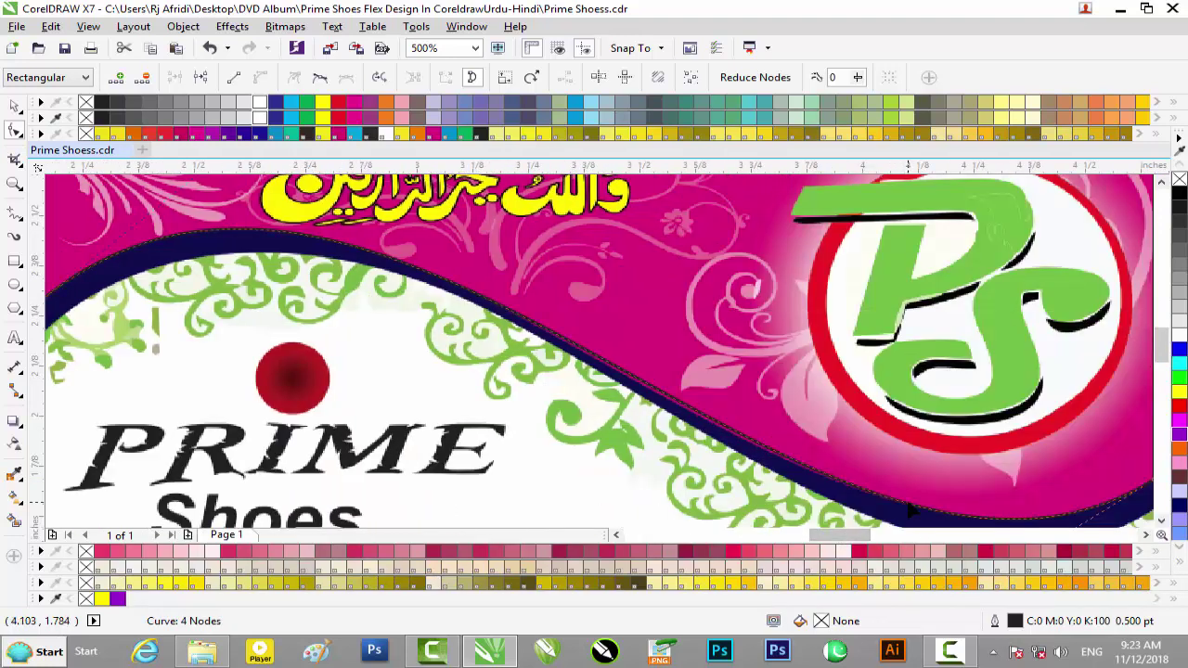
# Step: Move the wave-edged header shape off the banner to about X 1.09, Y 2.663 inches
pyautogui.scroll(-2, 911, 511)
pyautogui.click(13, 105)
pyautogui.moveTo(741, 378); pyautogui.dragTo(225, 291)
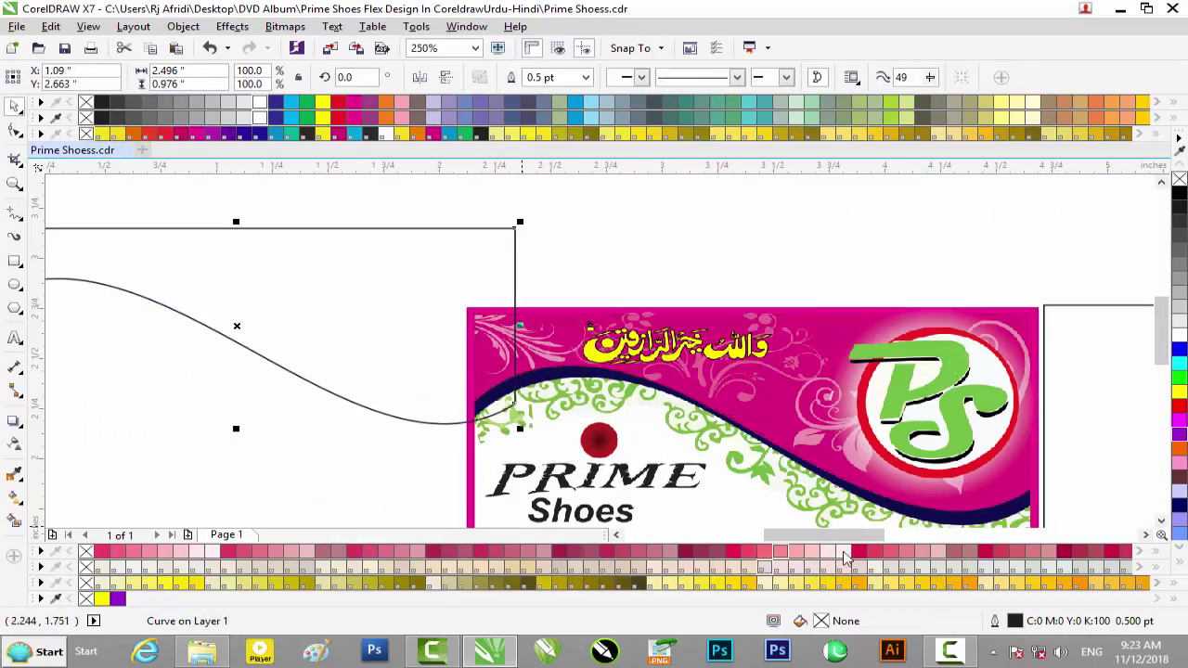
pyautogui.moveTo(815, 536); pyautogui.dragTo(770, 541)
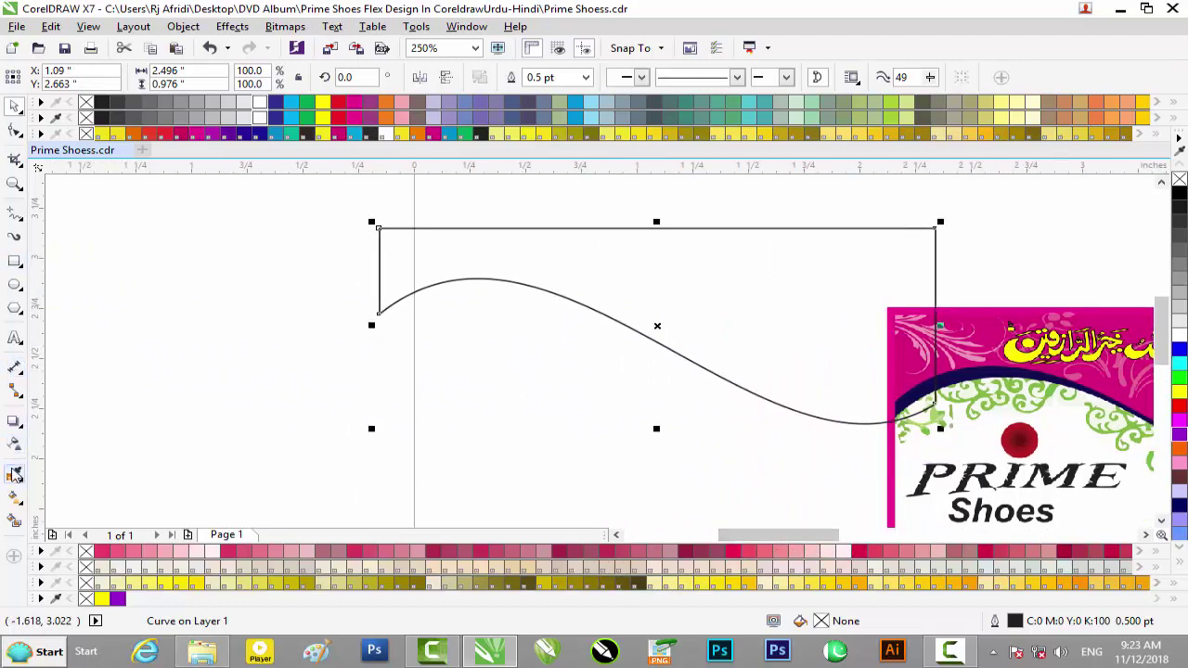
# Step: Give the header shape a near-horizontal linear fountain fill that starts in magenta and ends in white
pyautogui.click(15, 494)
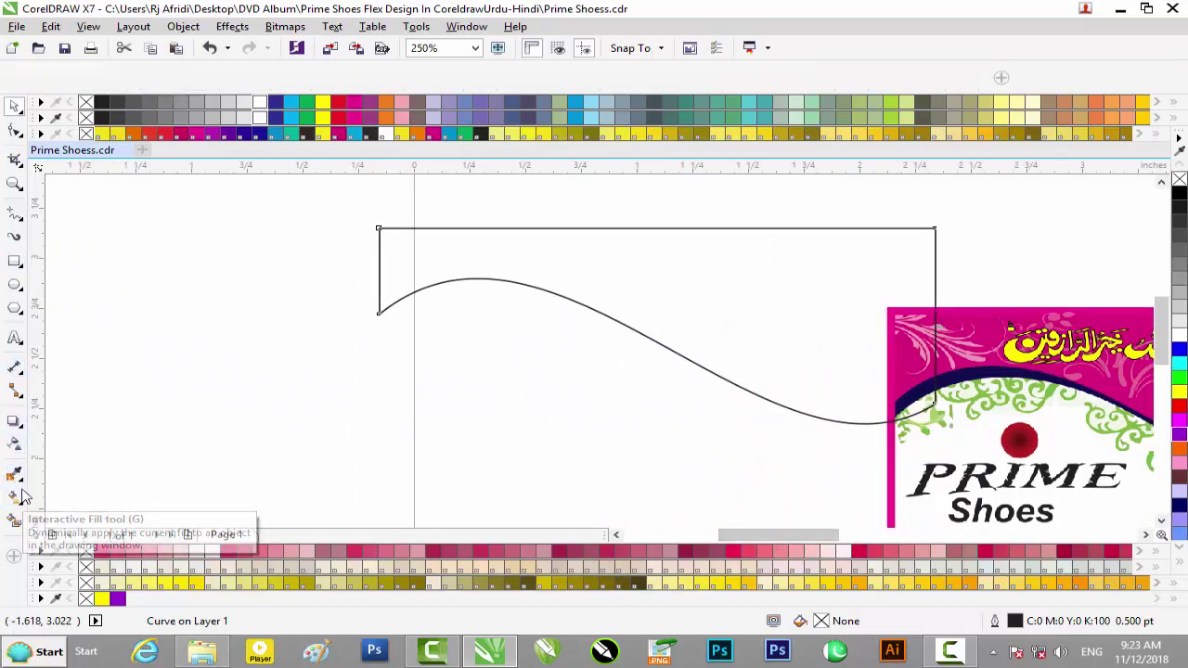
pyautogui.moveTo(370, 260); pyautogui.dragTo(970, 276)
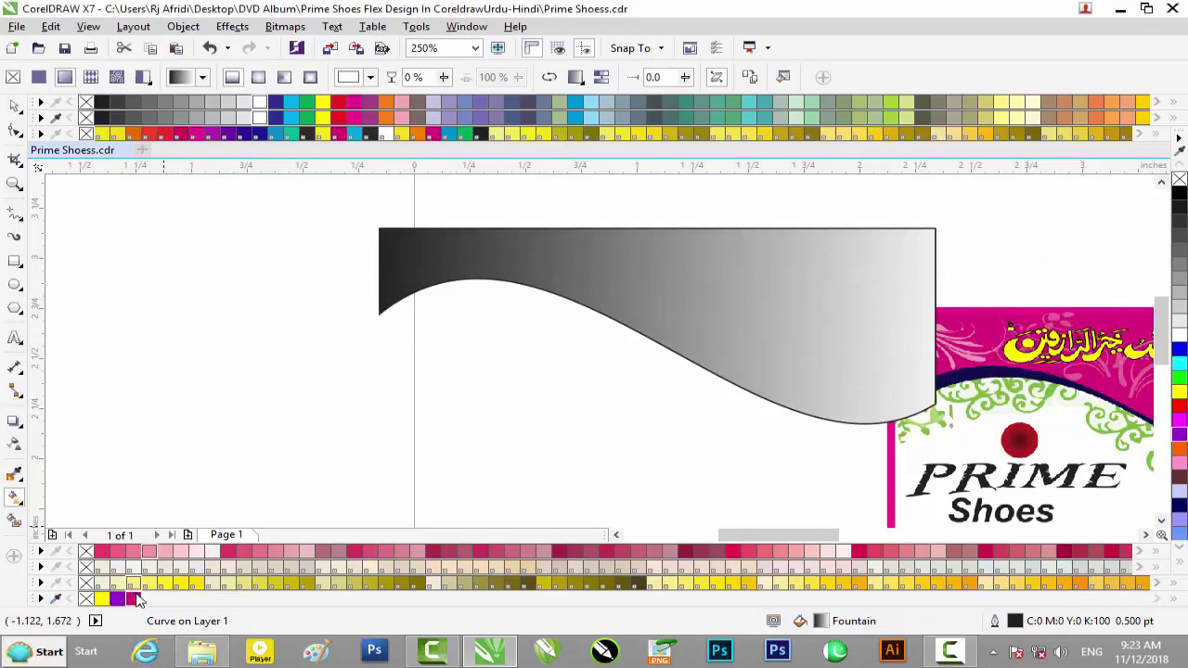
pyautogui.click(133, 598)
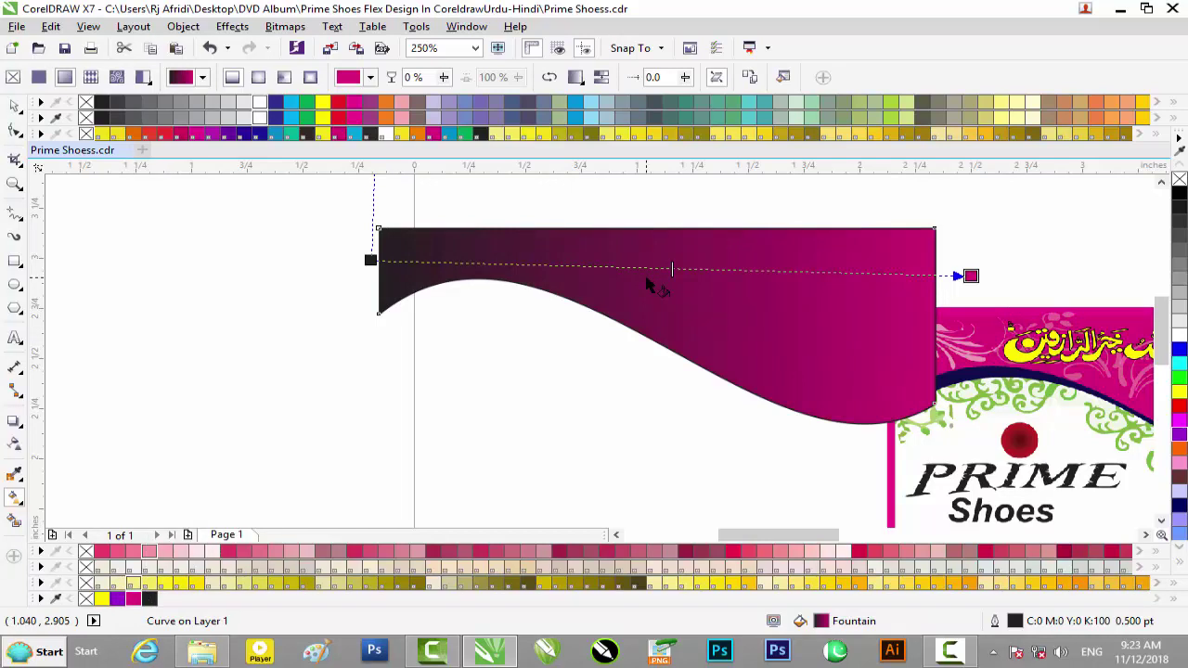
pyautogui.hotkey('ctrl', 'z')
pyautogui.click(371, 260)
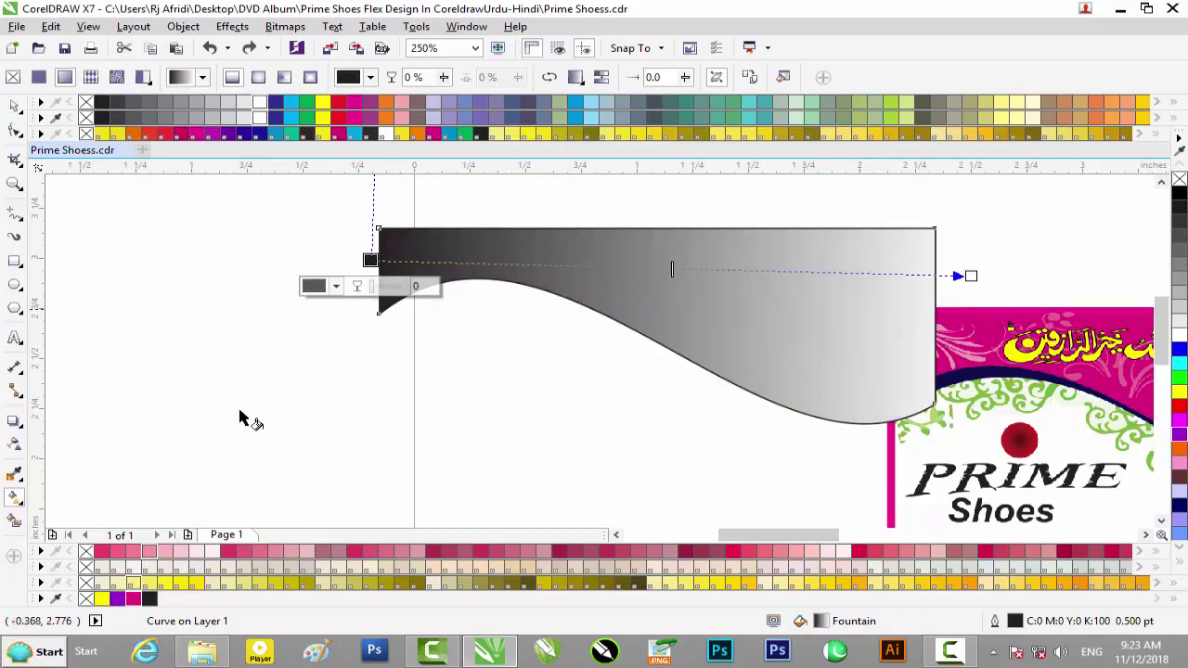
pyautogui.click(133, 598)
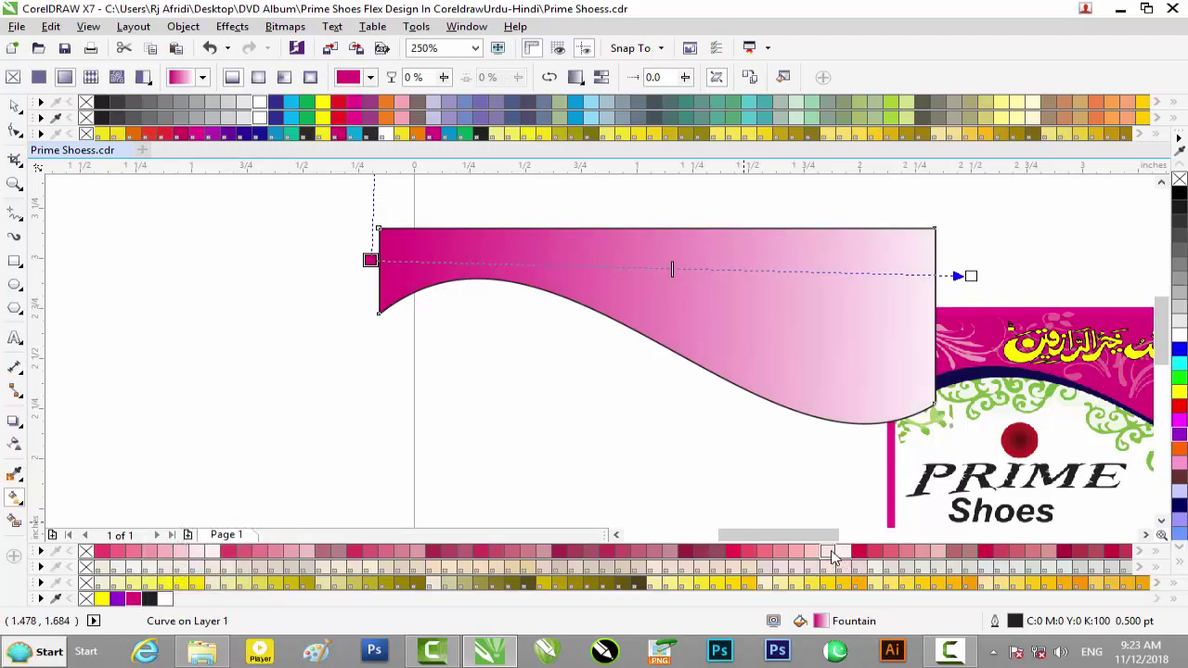
# Step: Change the white end colour of the header shape's fountain fill to the banner's magenta
pyautogui.moveTo(831, 534); pyautogui.dragTo(871, 533)
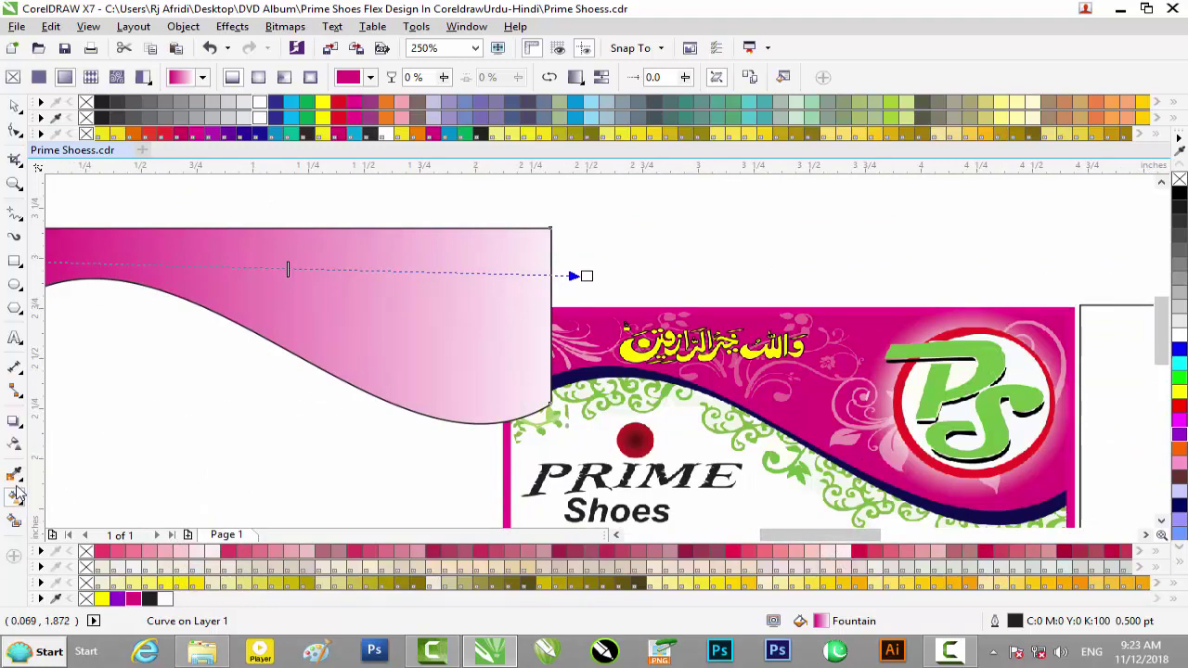
pyautogui.click(55, 599)
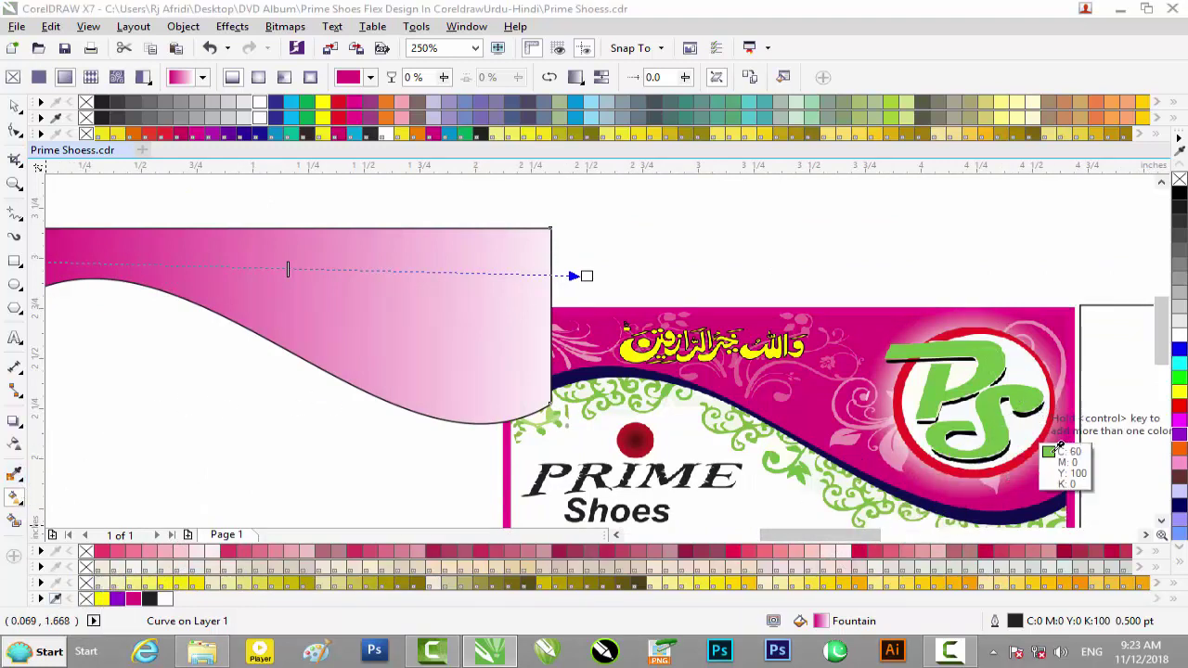
pyautogui.click(1031, 492)
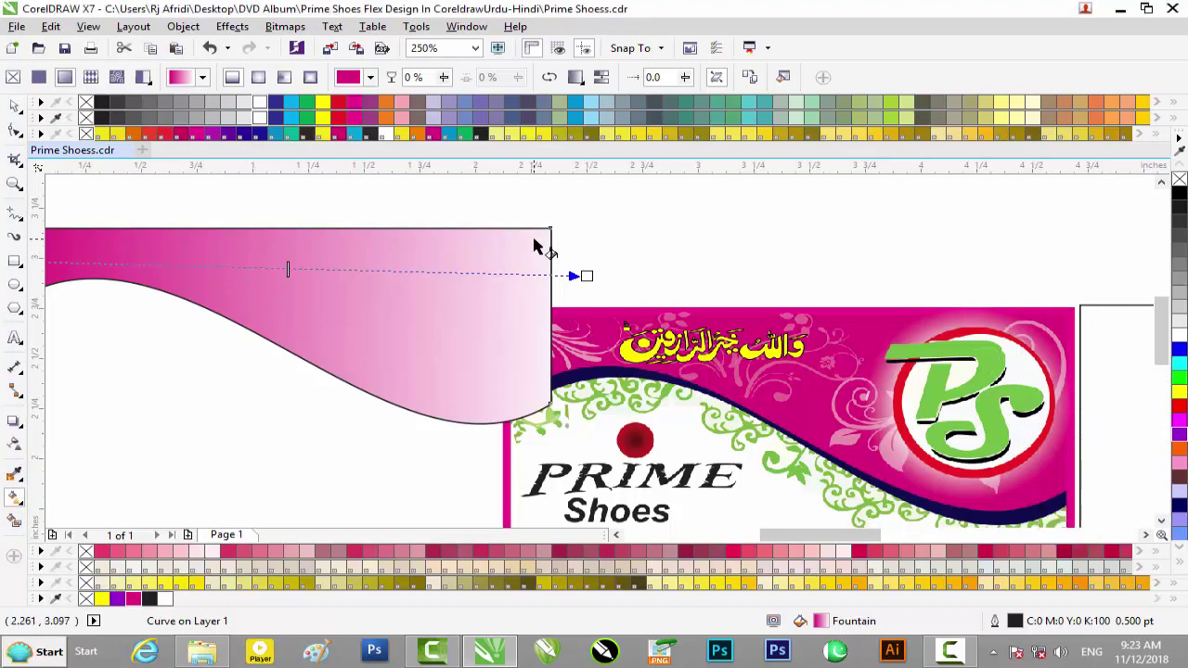
pyautogui.click(586, 276)
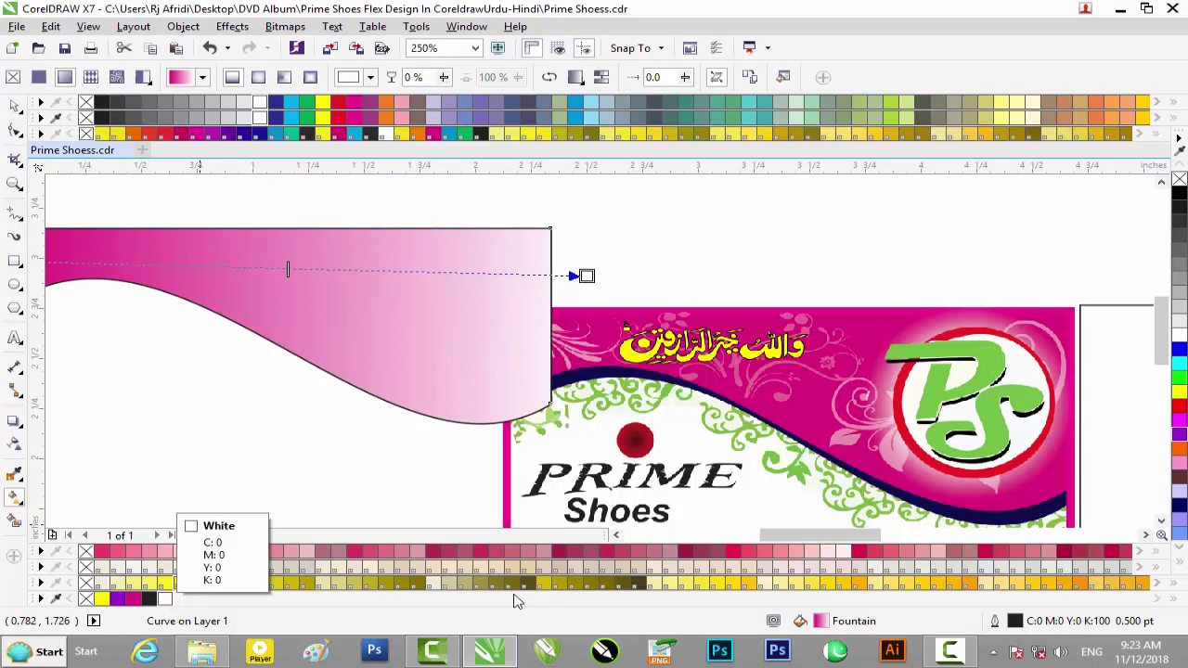
pyautogui.click(58, 600)
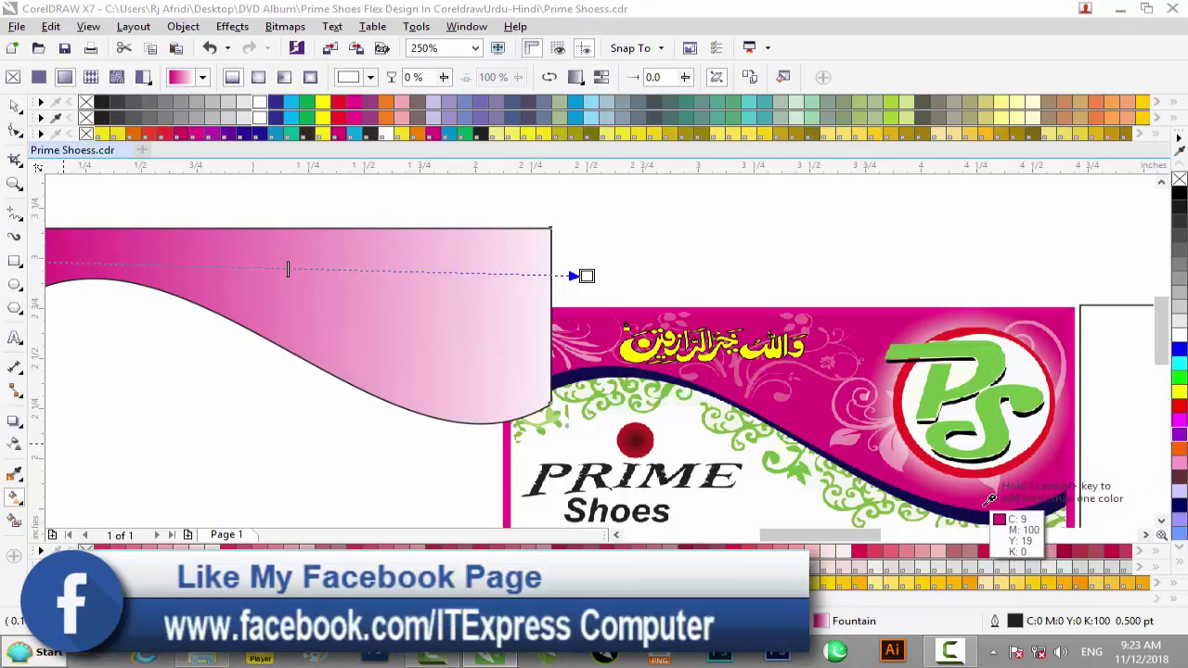
pyautogui.click(861, 462)
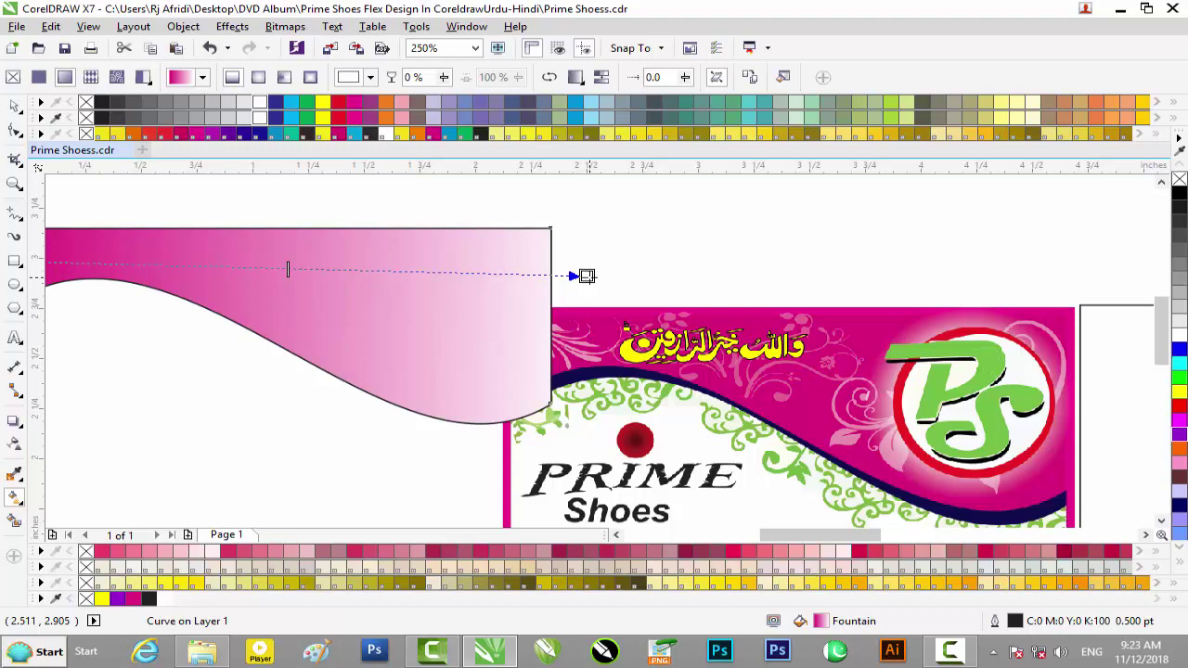
pyautogui.click(134, 598)
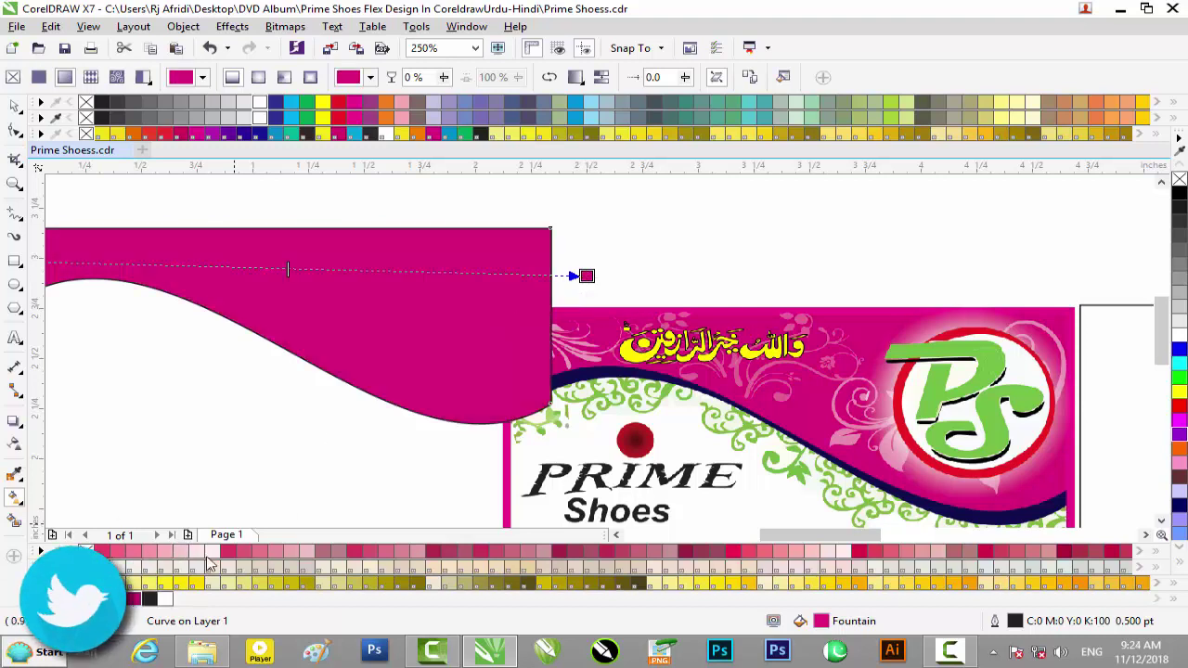
# Step: Remove the outline from the magenta header shape
pyautogui.scroll(-2, 437, 344)
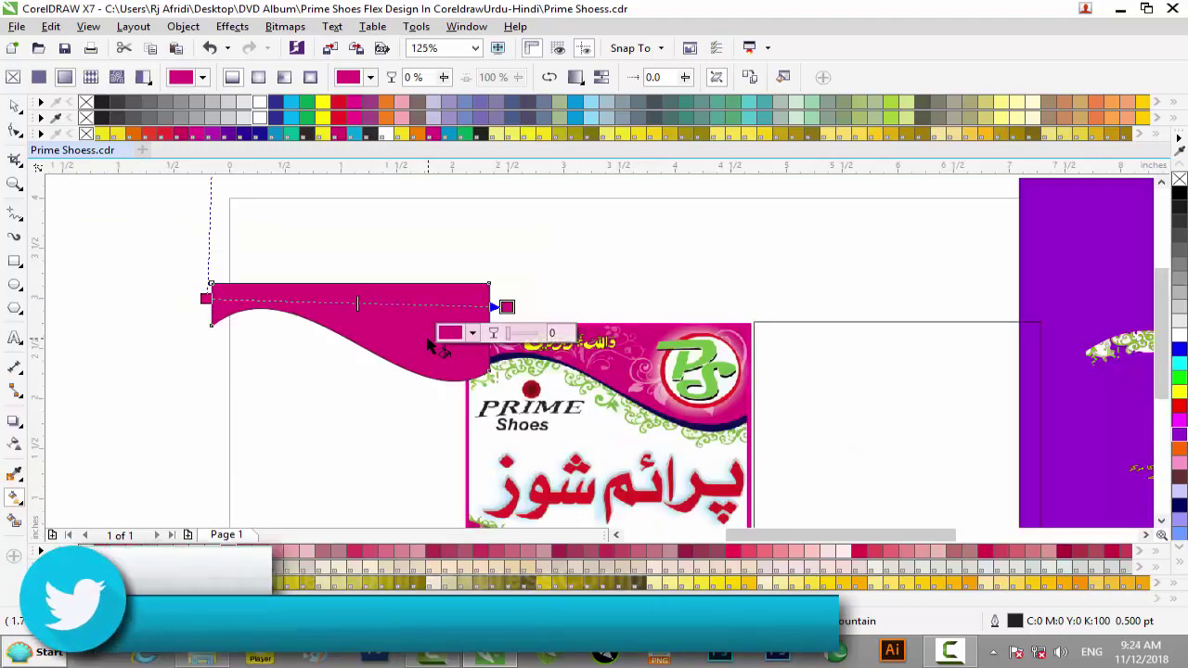
pyautogui.click(14, 105)
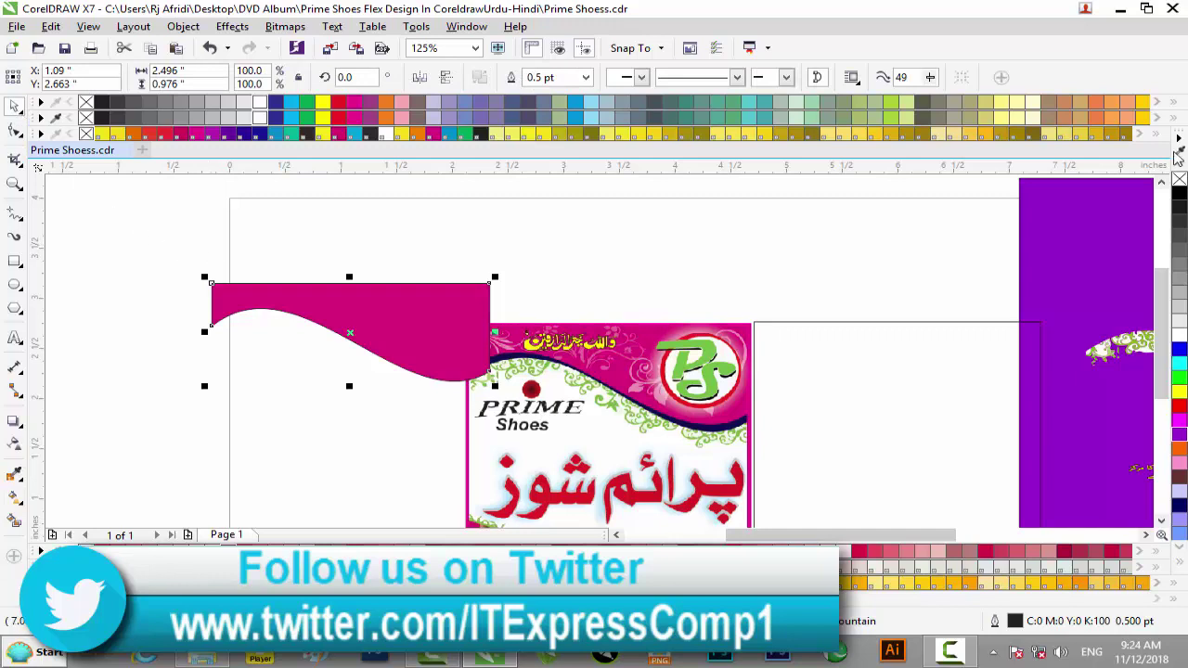
pyautogui.rightClick(1178, 179)
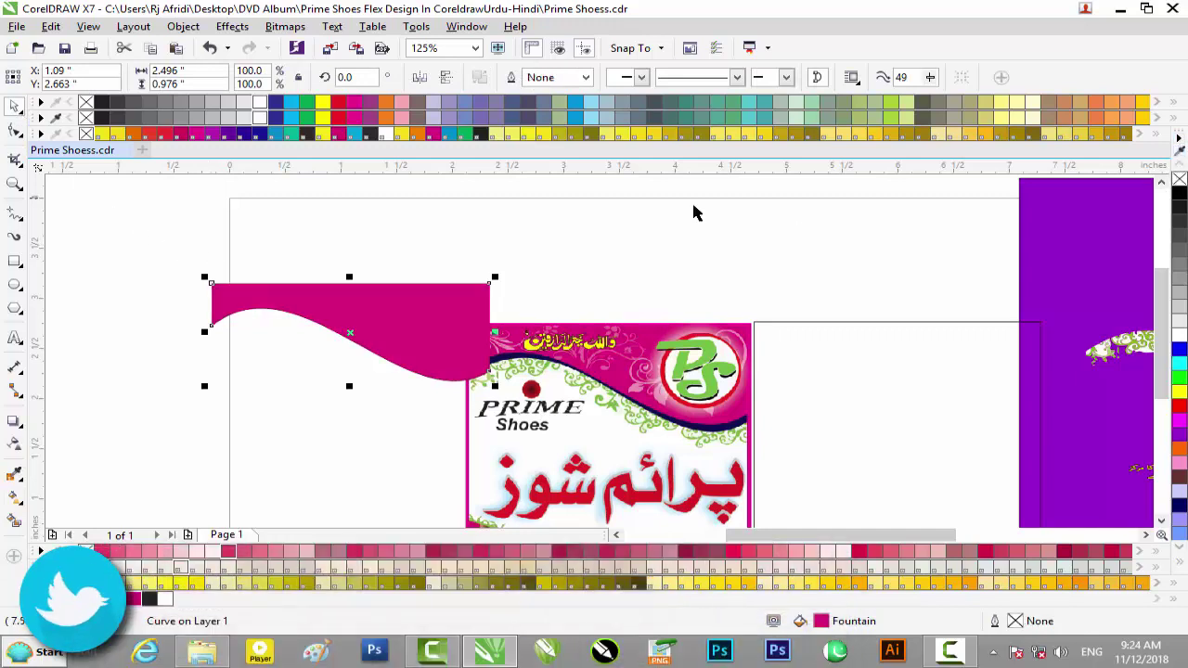
# Step: Move the header shape into the top of the empty rectangle beside the banner, at X 5.987, Y 2.238 inches
pyautogui.moveTo(394, 317); pyautogui.dragTo(942, 357)
pyautogui.scroll(1, 942, 358)
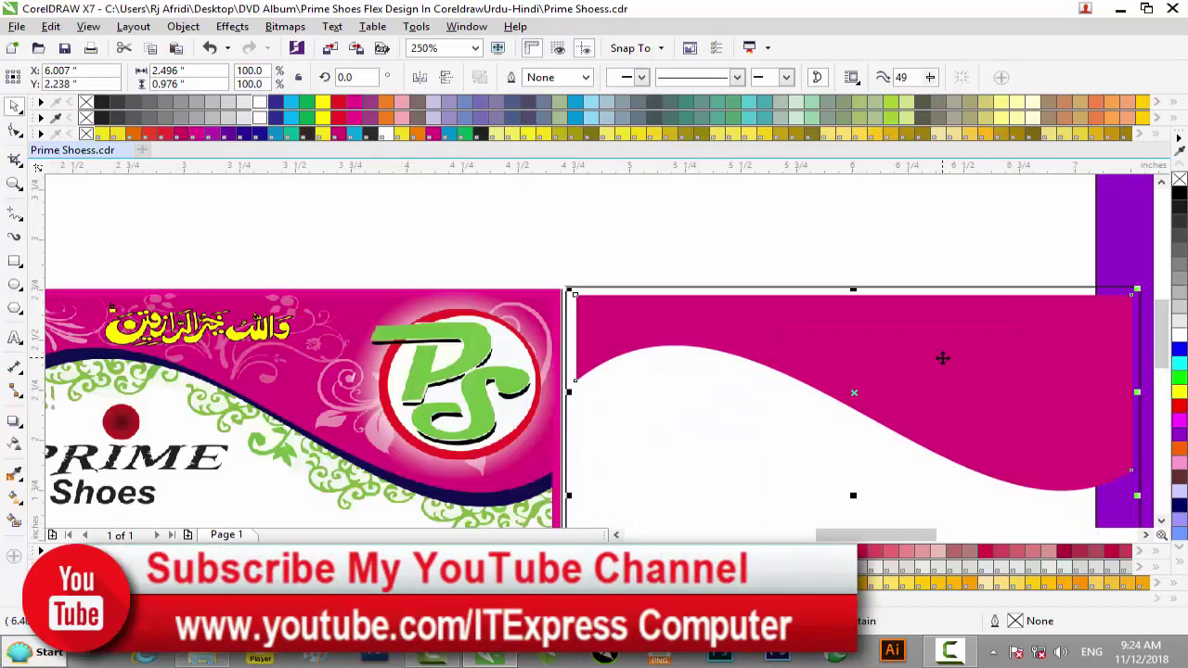
pyautogui.scroll(1, 618, 387)
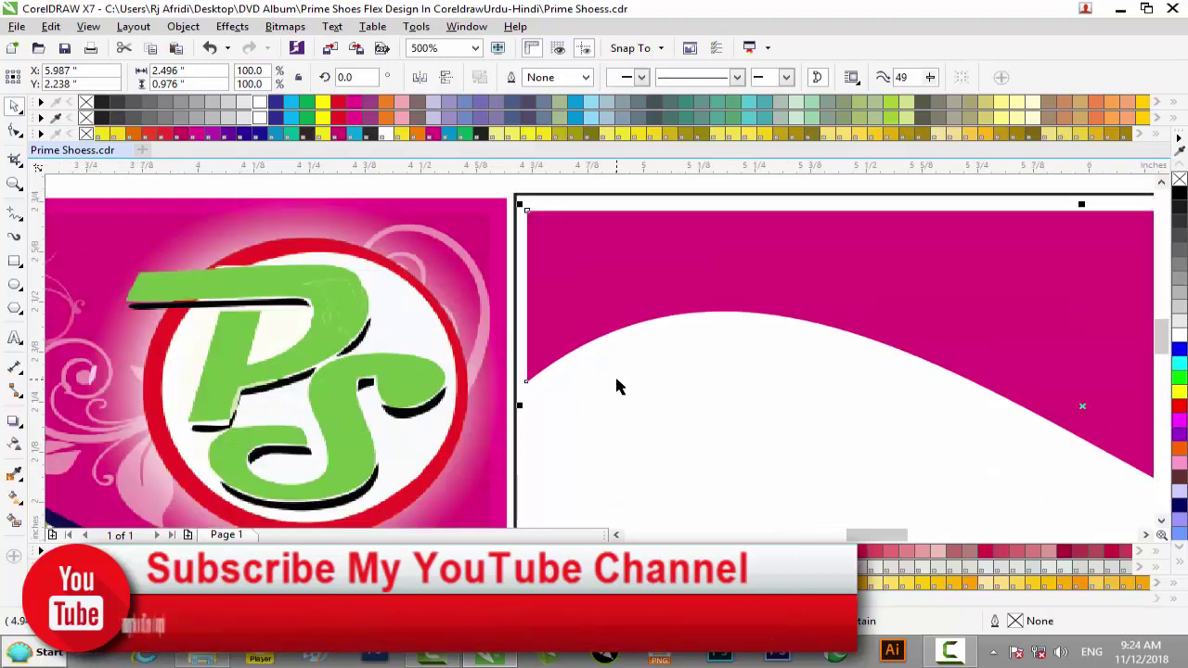
# Step: Add a horizontal guideline along the header shape's upper edge at Y 2.726 inches
pyautogui.moveTo(641, 171); pyautogui.dragTo(635, 214)
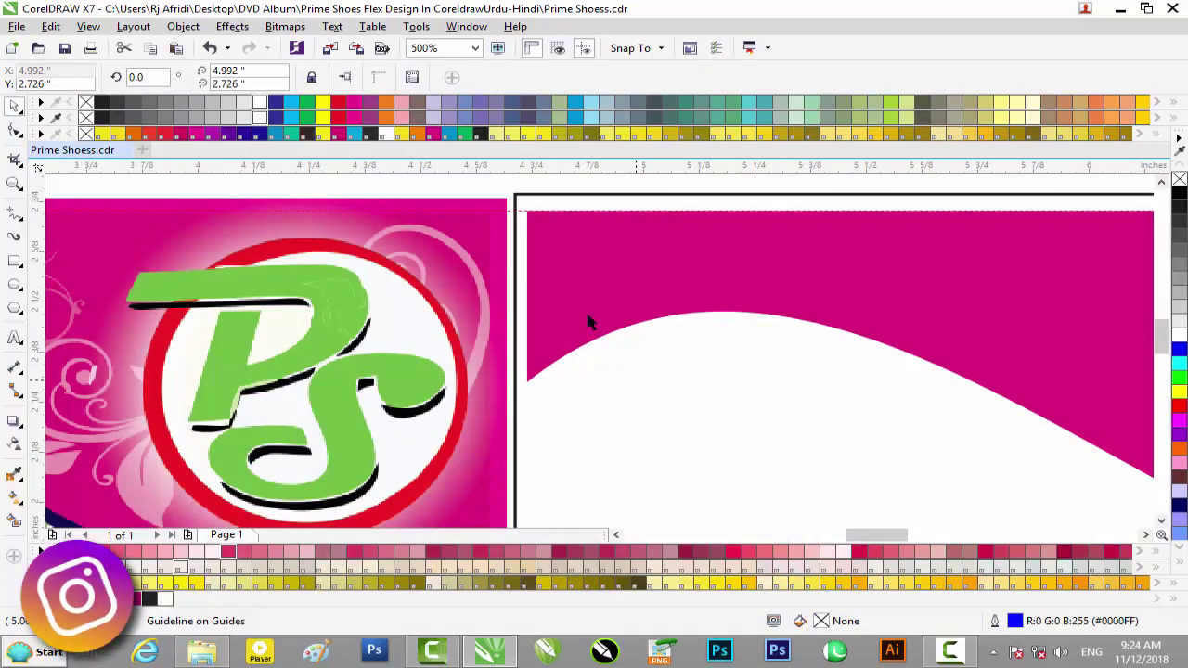
pyautogui.scroll(-1, 854, 511)
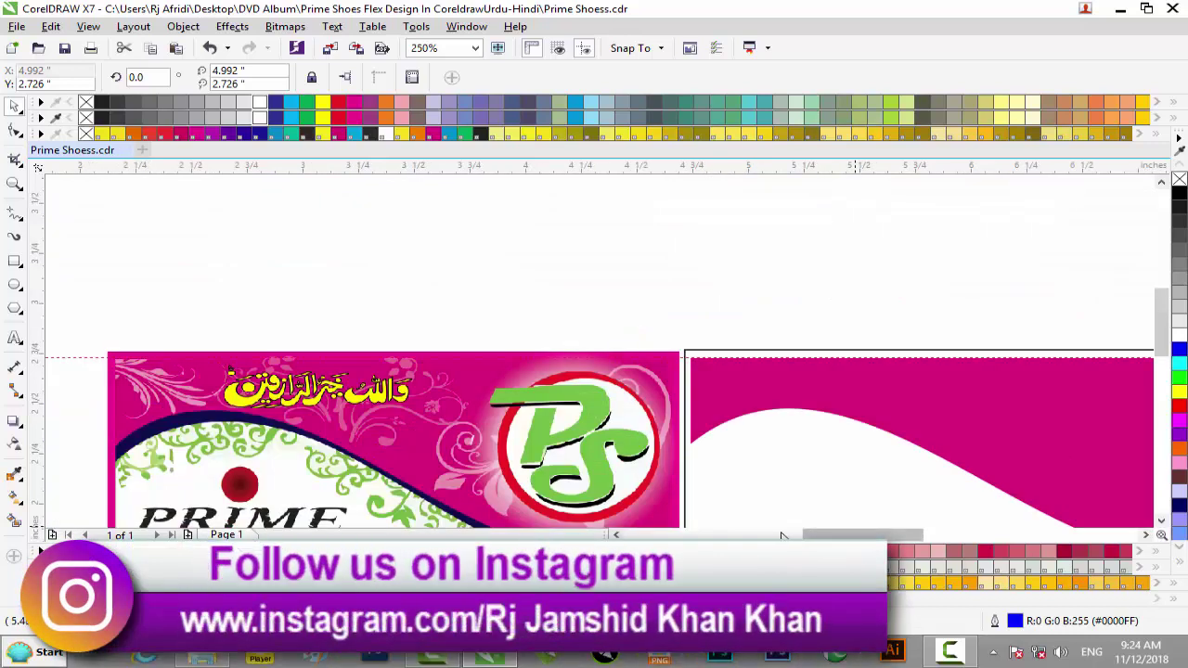
pyautogui.moveTo(859, 536); pyautogui.dragTo(886, 541)
pyautogui.scroll(2, 762, 451)
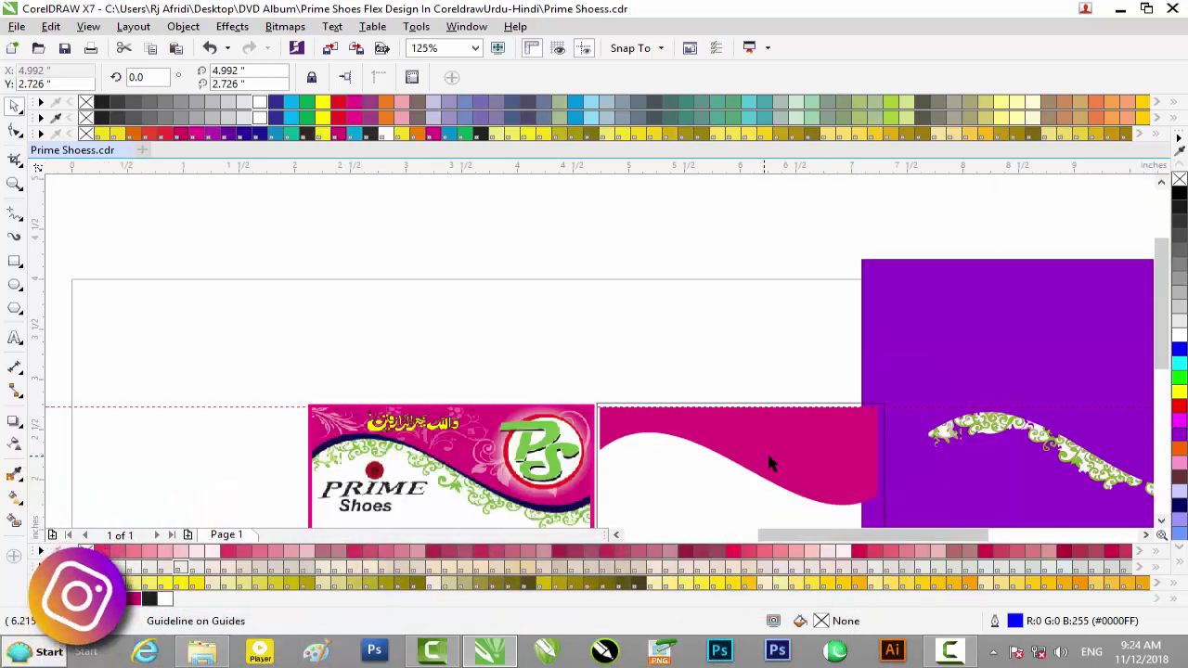
# Step: Duplicate the magenta header shape in place and fill the copy with navy (R:0 G:0 B:102)
pyautogui.moveTo(1162, 362); pyautogui.dragTo(1167, 438)
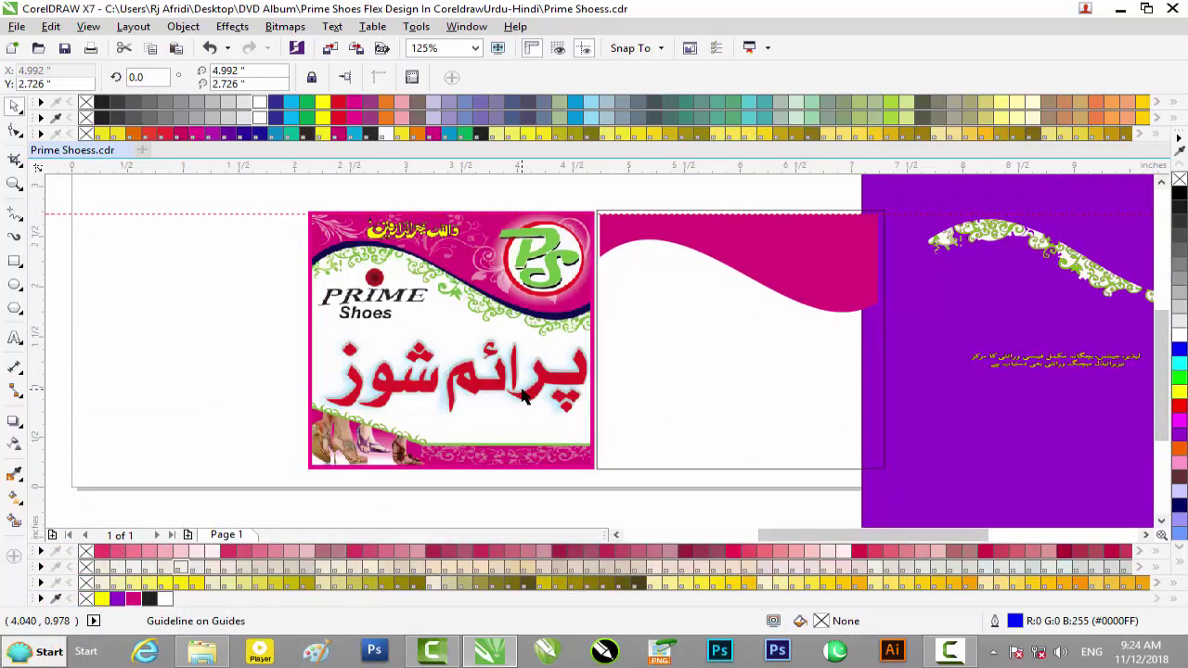
pyautogui.scroll(2, 523, 396)
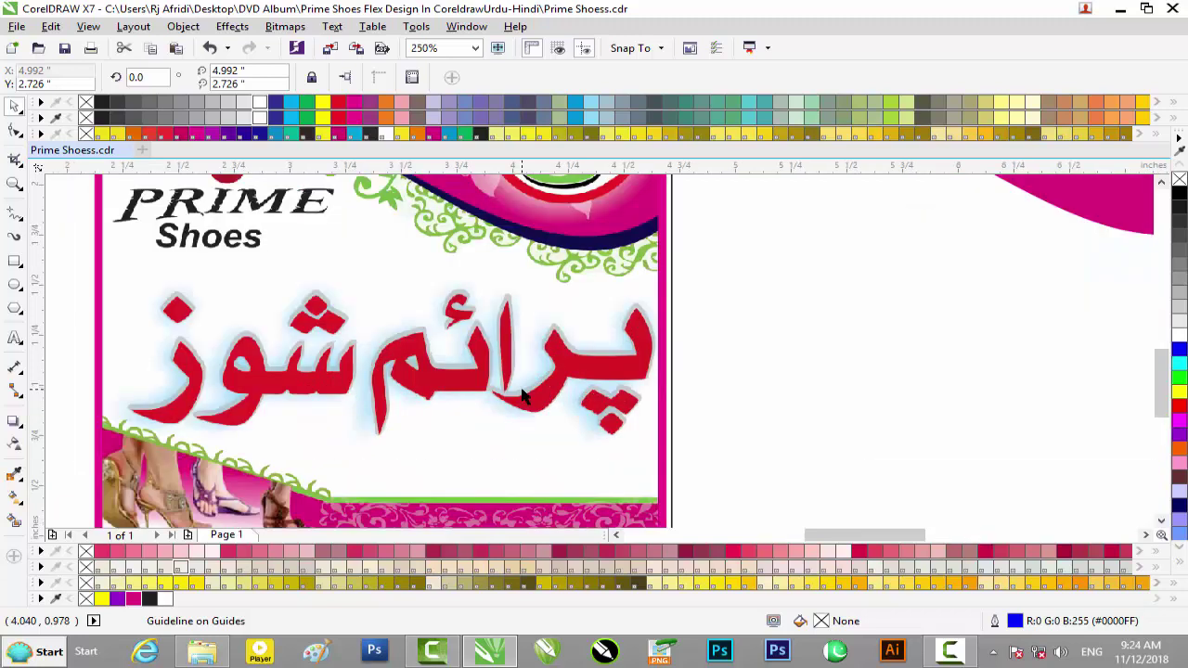
pyautogui.scroll(-2, 523, 396)
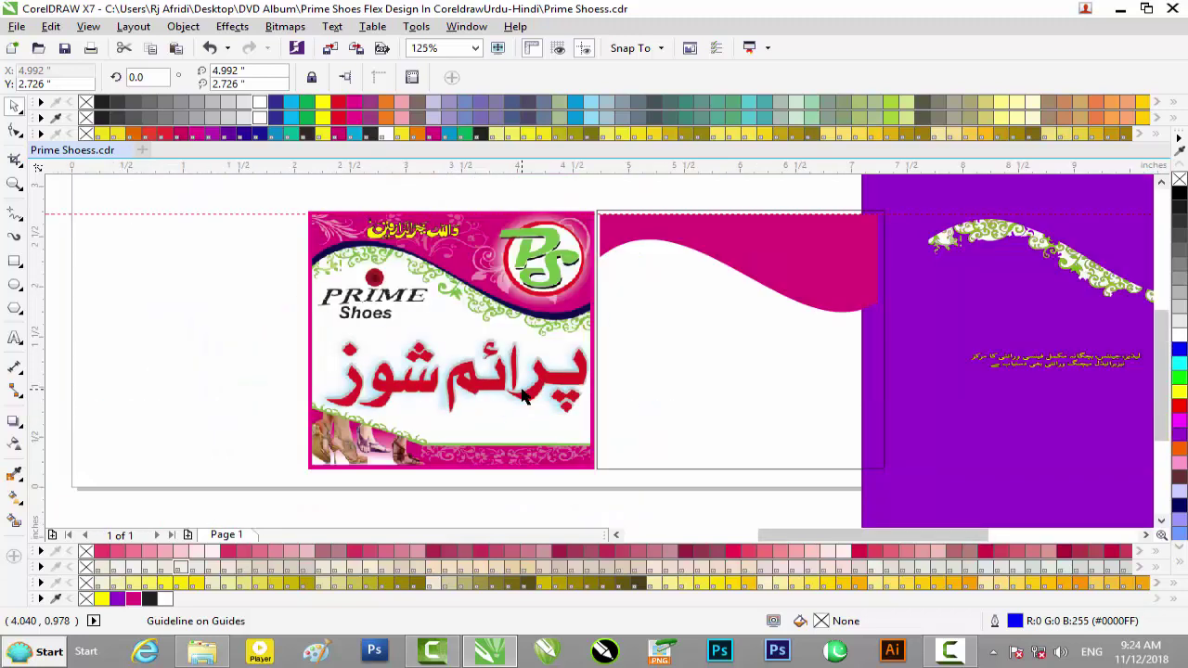
pyautogui.click(702, 405)
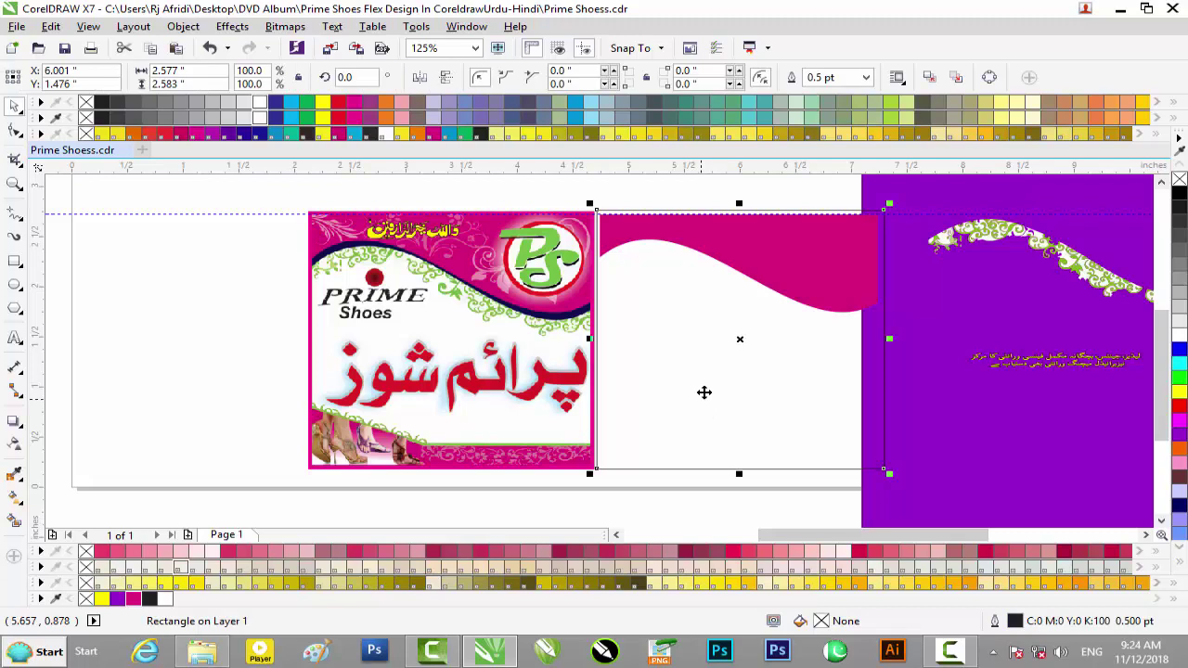
pyautogui.click(823, 282)
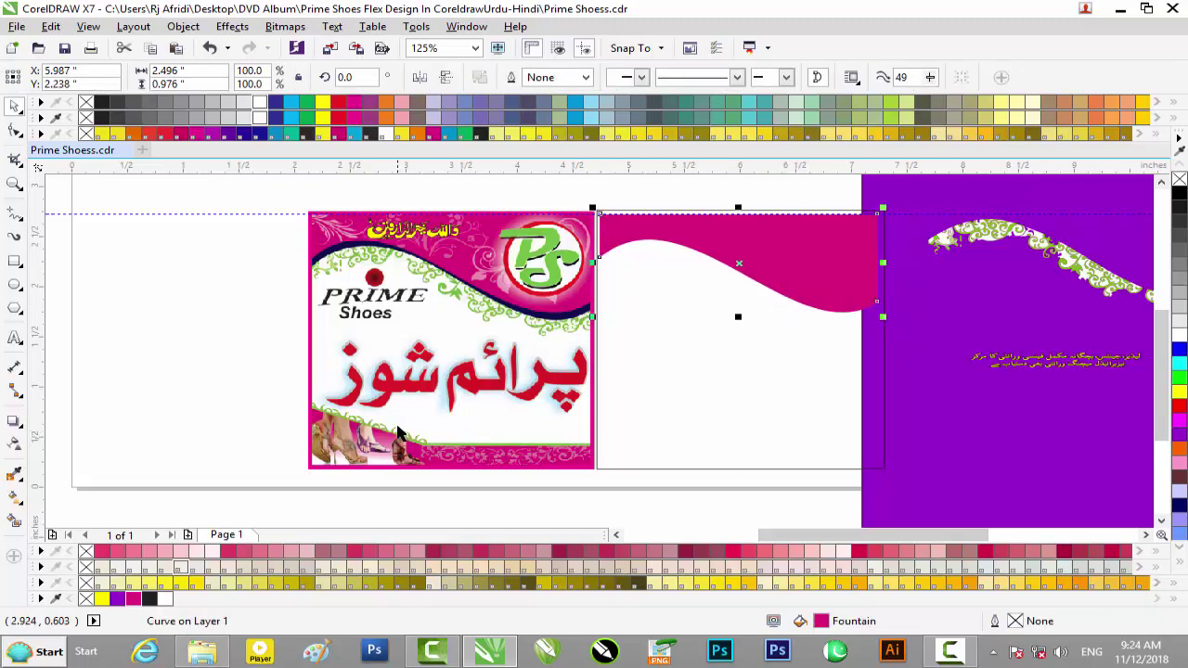
pyautogui.click(1178, 506)
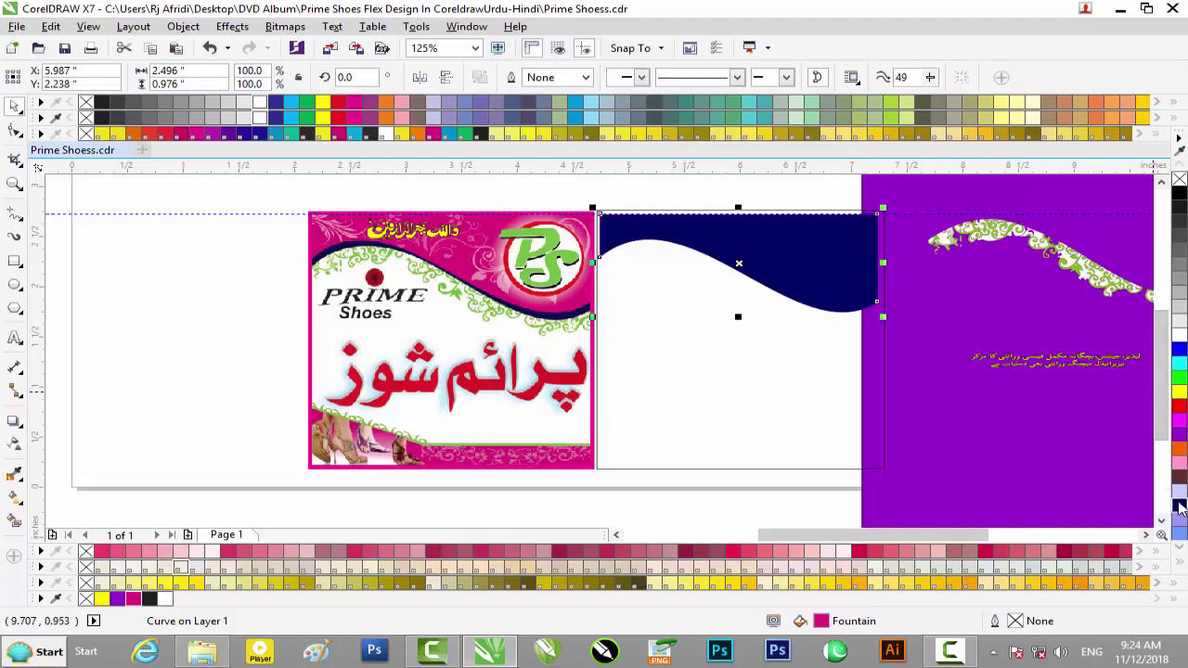
pyautogui.scroll(2, 810, 281)
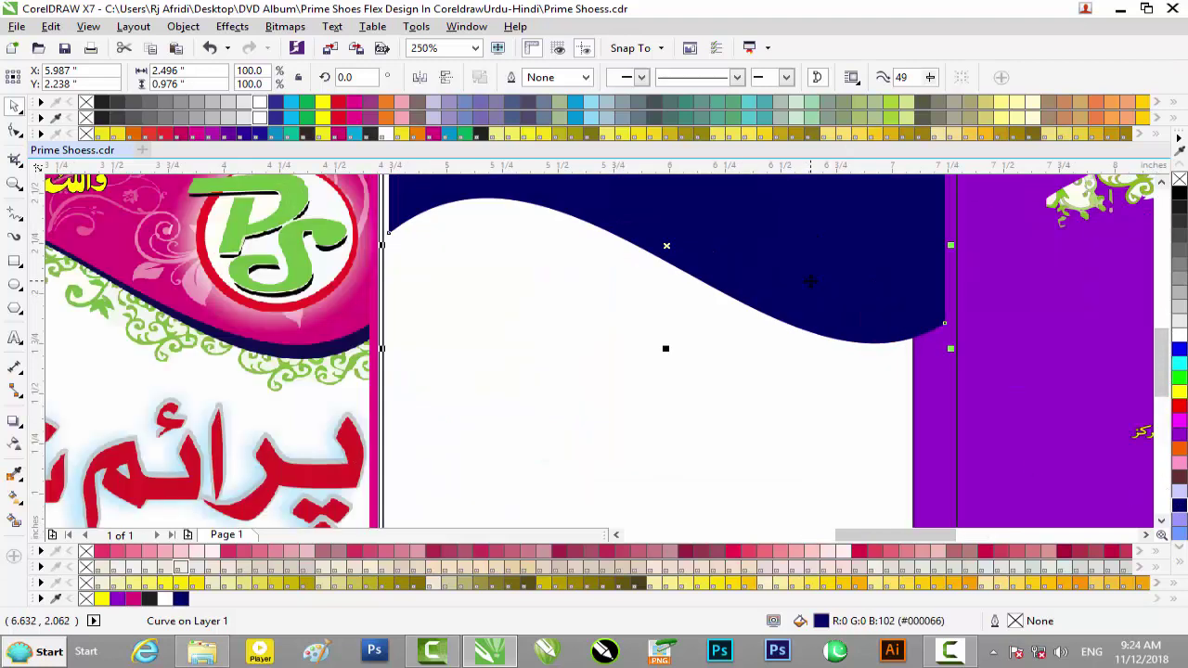
# Step: Place the navy copy behind the magenta header and nudge it down to Y 2.138 inches, leaving a navy band along the wave
pyautogui.hotkey('ctrl', 'z')
pyautogui.press('Down')
pyautogui.press('Down')
pyautogui.hotkey('ctrl', 'z')
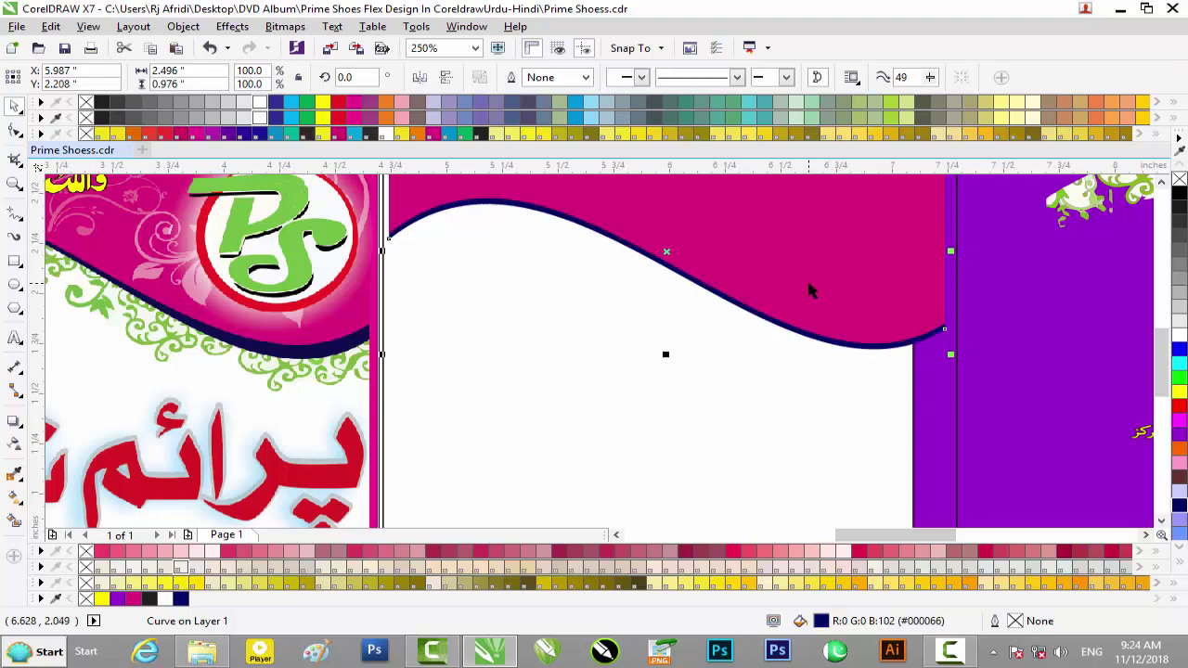
pyautogui.hotkey('ctrl', 'z')
pyautogui.hotkey('ctrl', 'z')
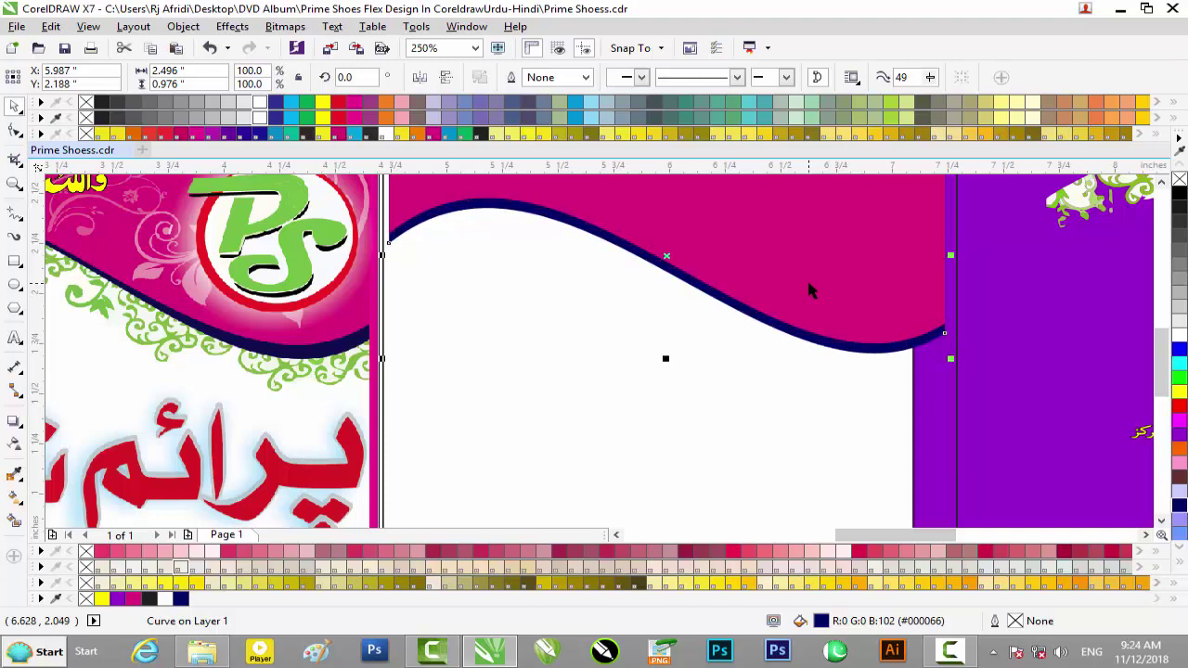
pyautogui.hotkey('ctrl', 'z')
pyautogui.hotkey('ctrl', 'z')
pyautogui.hotkey('ctrl', 'z')
pyautogui.scroll(-2, 665, 300)
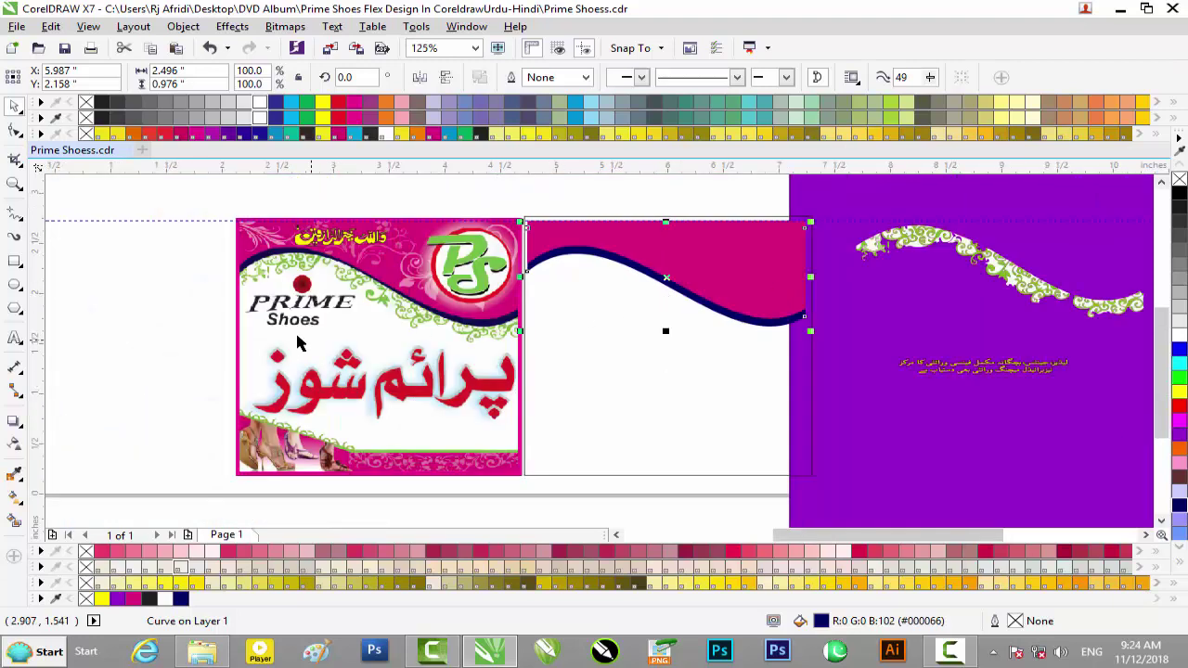
pyautogui.hotkey('ctrl', 'z')
pyautogui.hotkey('ctrl', 'z')
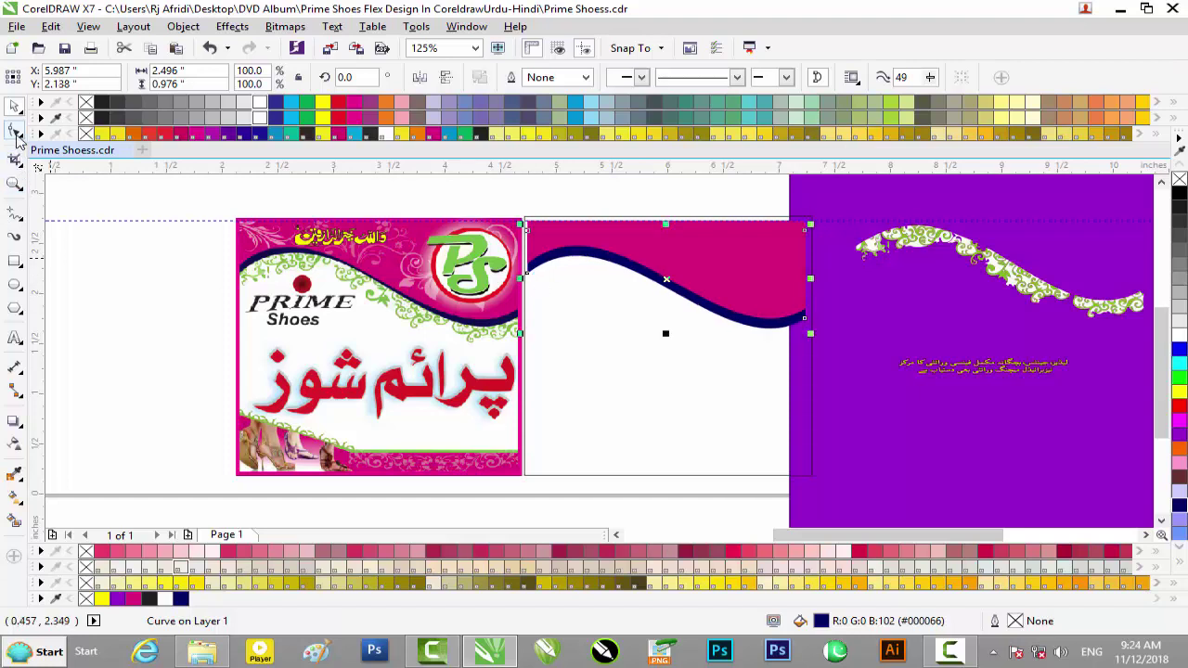
# Step: Adjust the curve handle of the navy copy's lower-left node so the band tapers along the wave like the banner's, and deselect the shape
pyautogui.click(15, 131)
pyautogui.scroll(2, 307, 293)
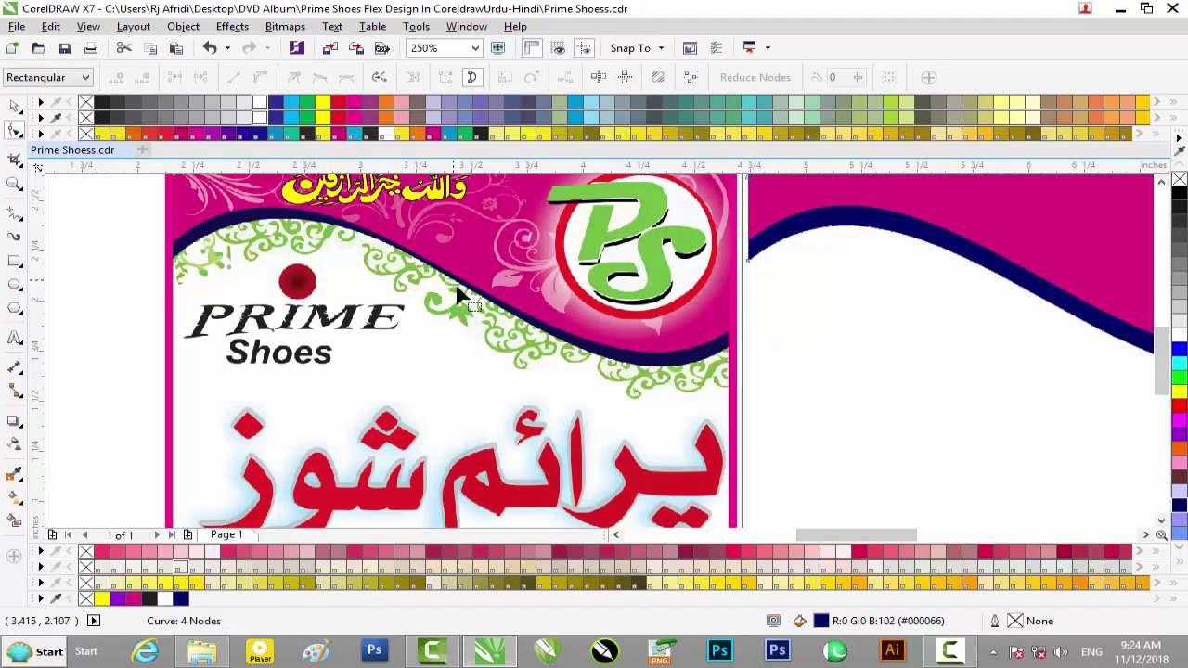
pyautogui.click(748, 260)
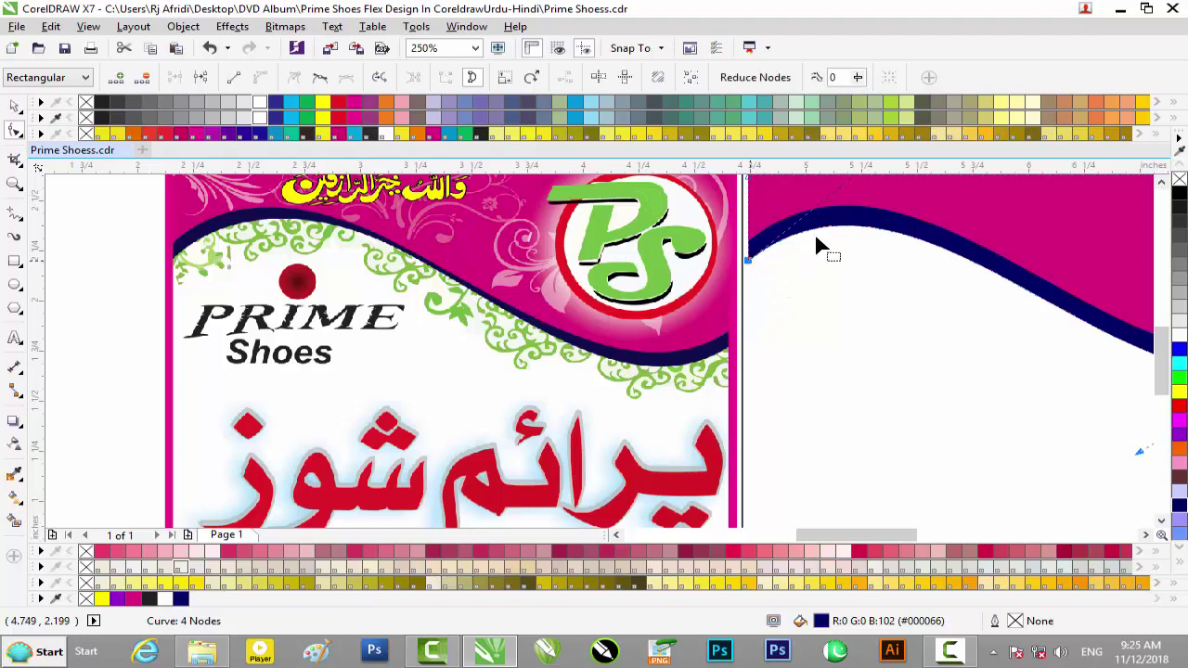
pyautogui.scroll(-2, 987, 279)
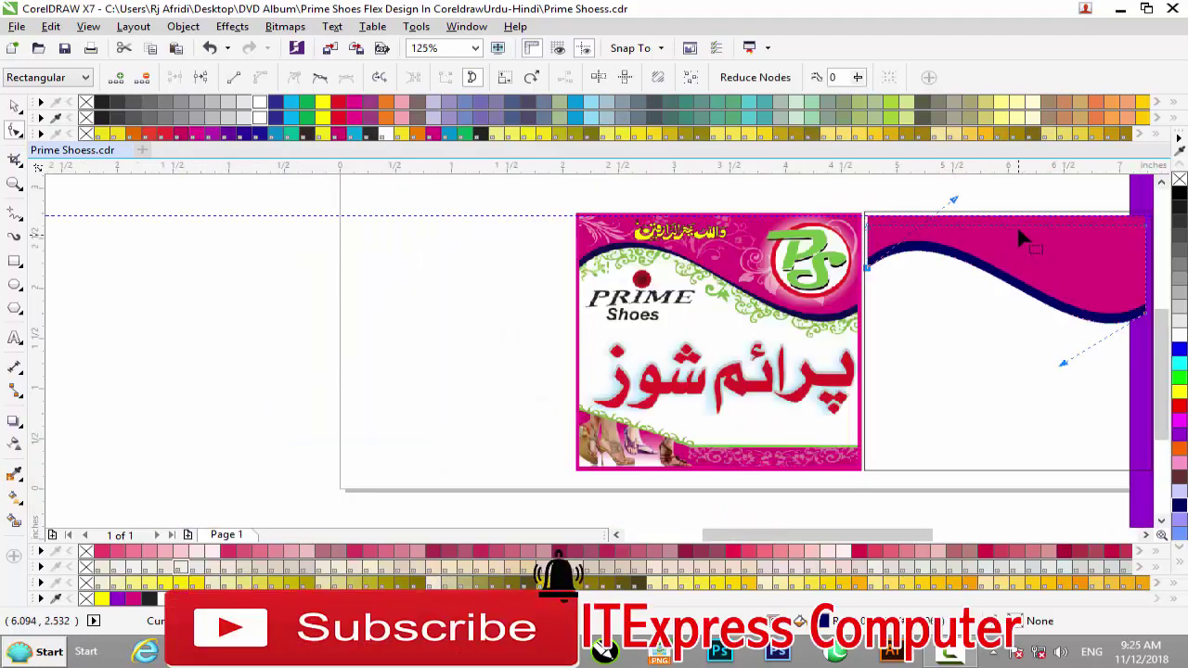
pyautogui.moveTo(955, 201); pyautogui.dragTo(989, 206)
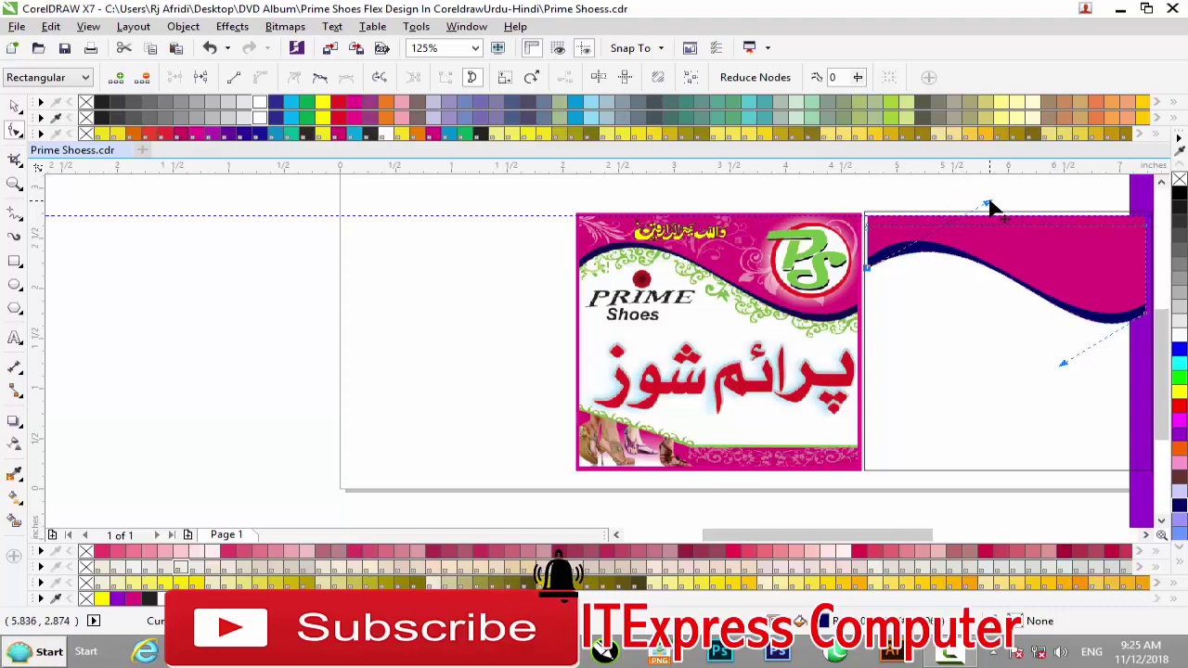
pyautogui.scroll(2, 869, 269)
pyautogui.click(851, 259)
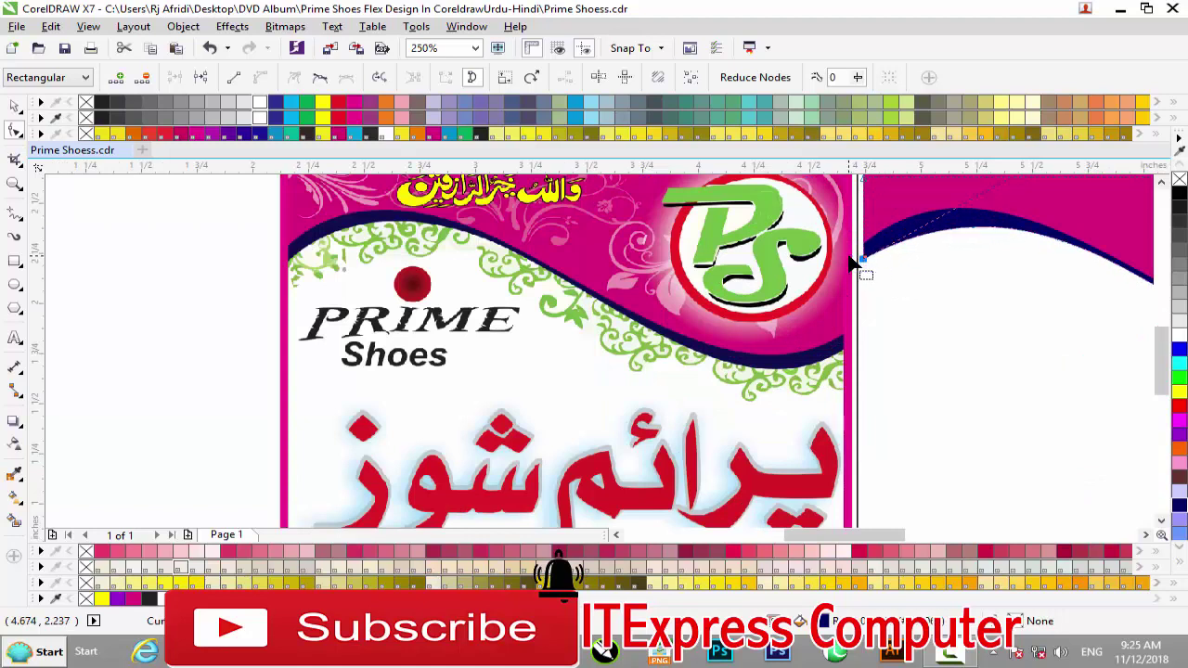
pyautogui.scroll(-2, 1004, 300)
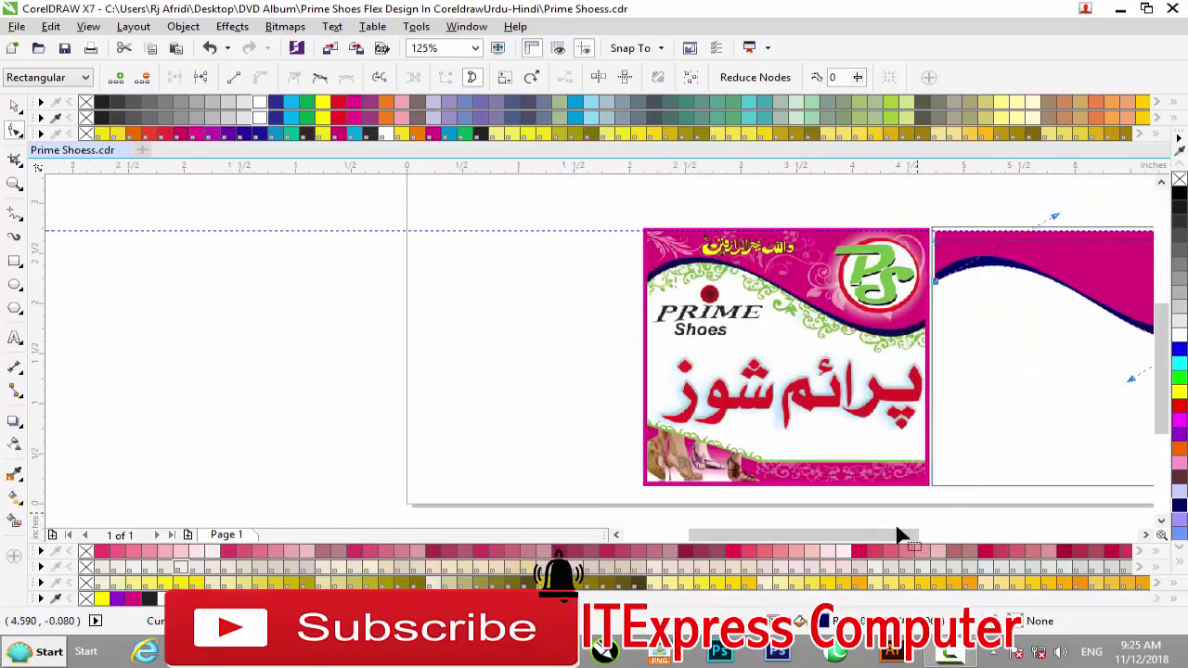
pyautogui.moveTo(865, 537); pyautogui.dragTo(932, 540)
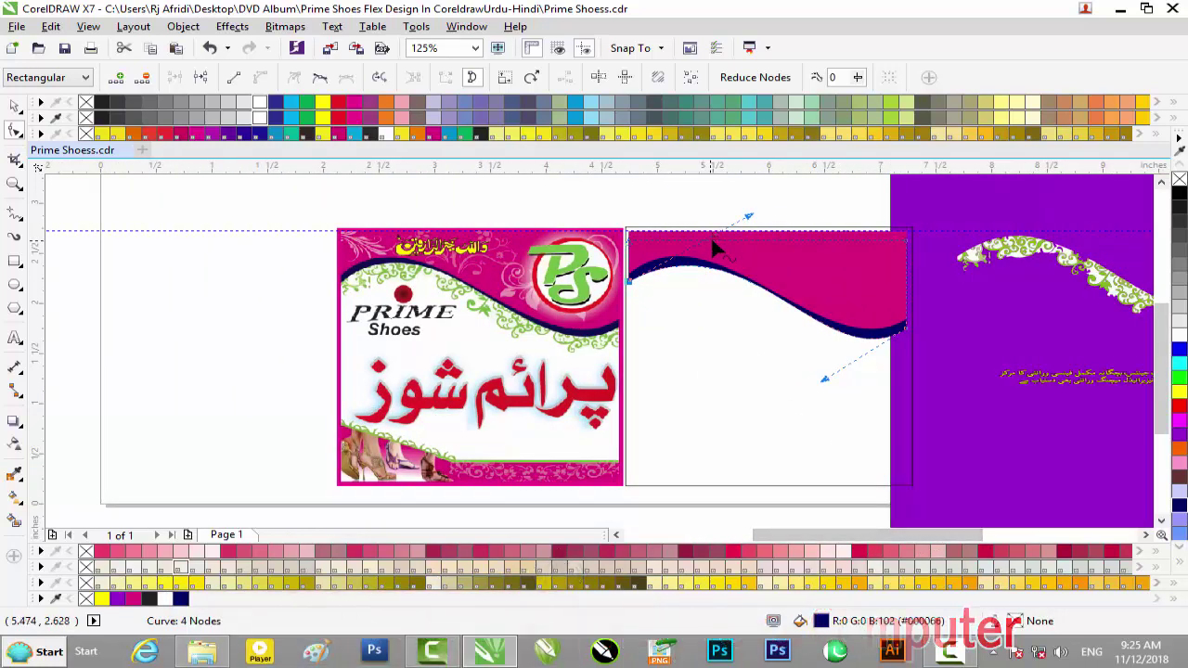
pyautogui.moveTo(749, 219); pyautogui.dragTo(721, 205)
pyautogui.scroll(-2, 702, 269)
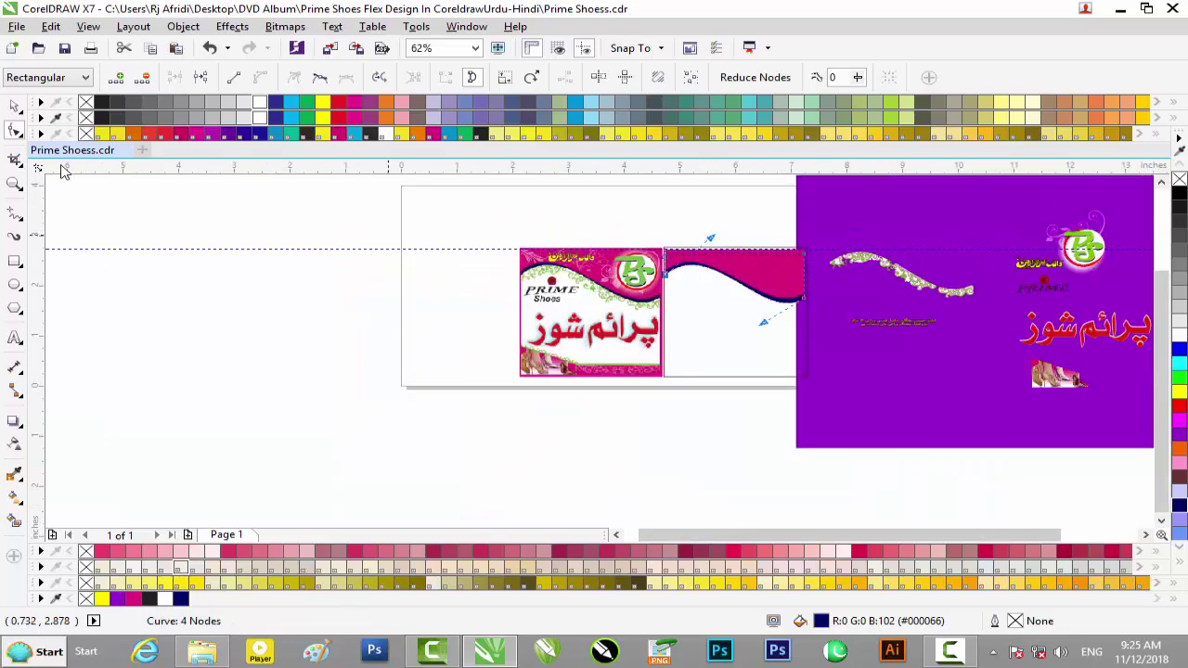
pyautogui.click(25, 111)
pyautogui.click(296, 253)
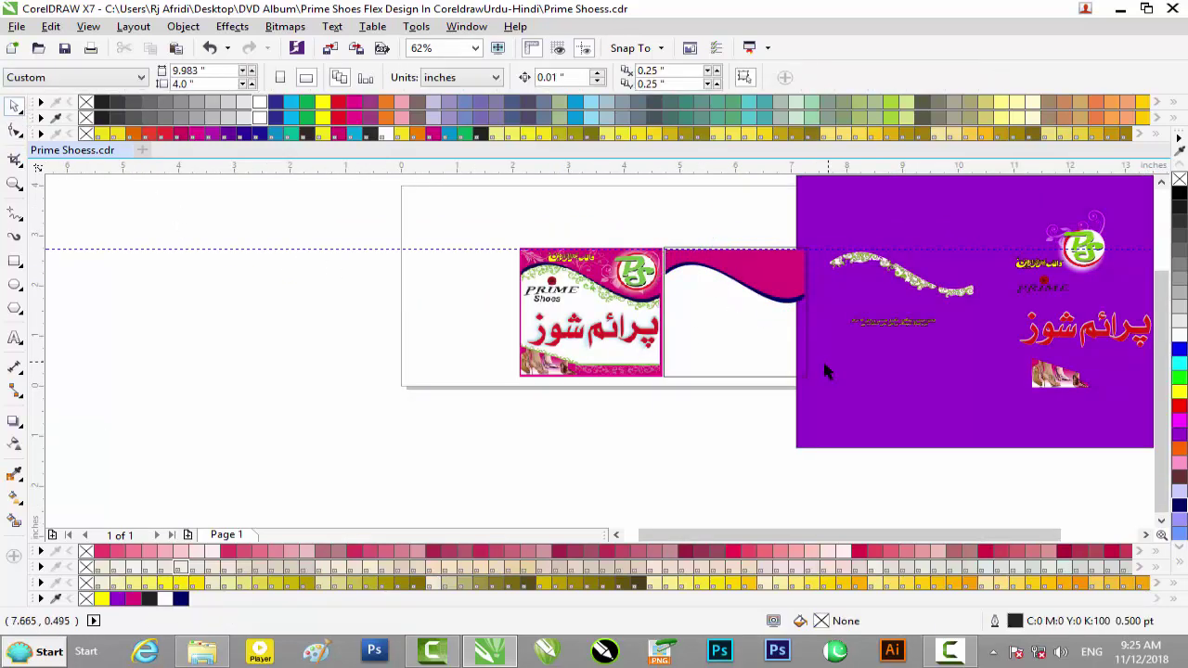
# Step: Give the empty banner frame rectangle an 8 pt outline in magenta (C:0 M:100 Y:0 K:0) sampled from the reference banner's border
pyautogui.click(749, 378)
pyautogui.scroll(4, 652, 314)
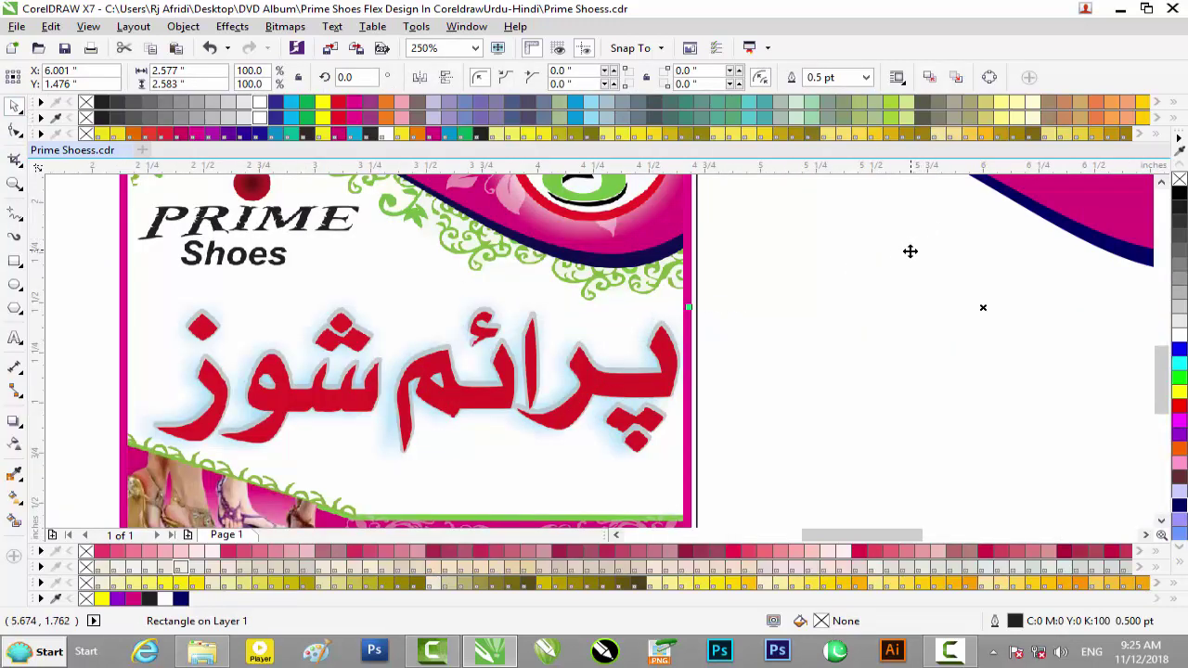
pyautogui.scroll(-2, 808, 314)
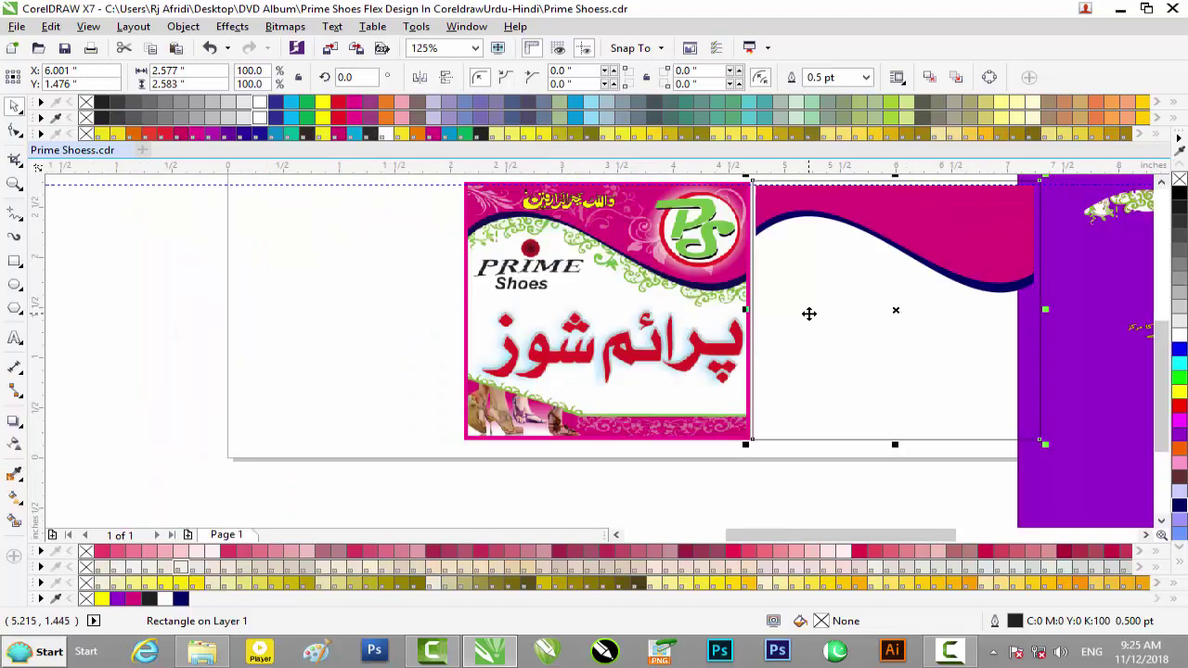
pyautogui.press('F12')
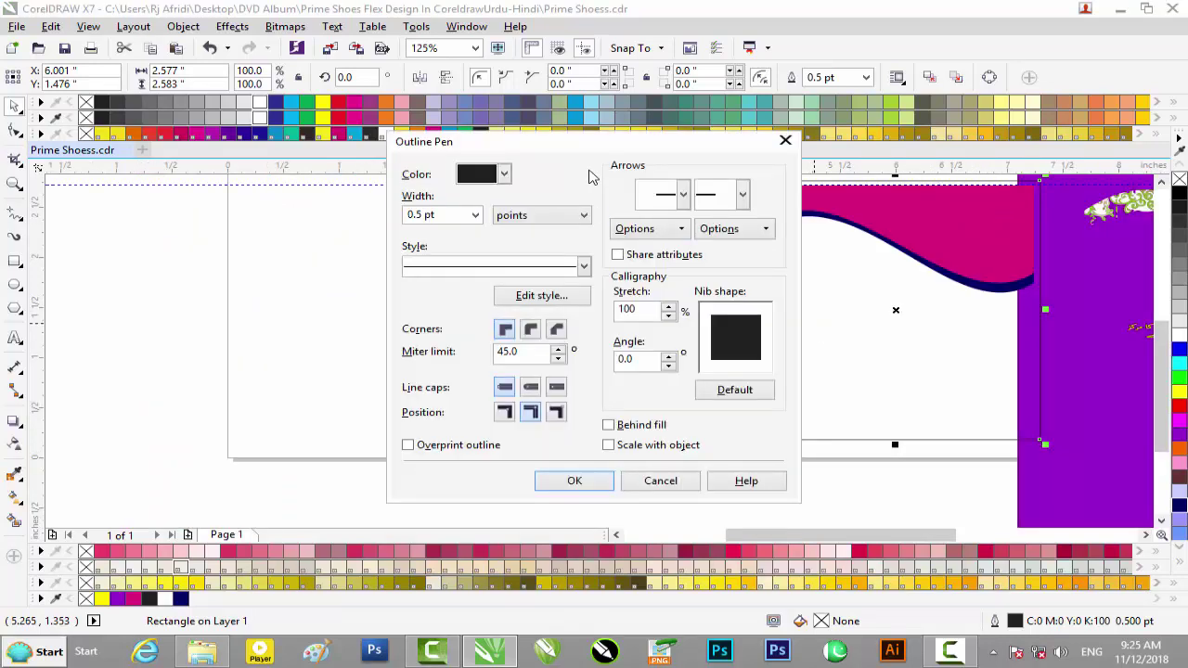
pyautogui.moveTo(595, 150); pyautogui.dragTo(1014, 172)
pyautogui.click(893, 238)
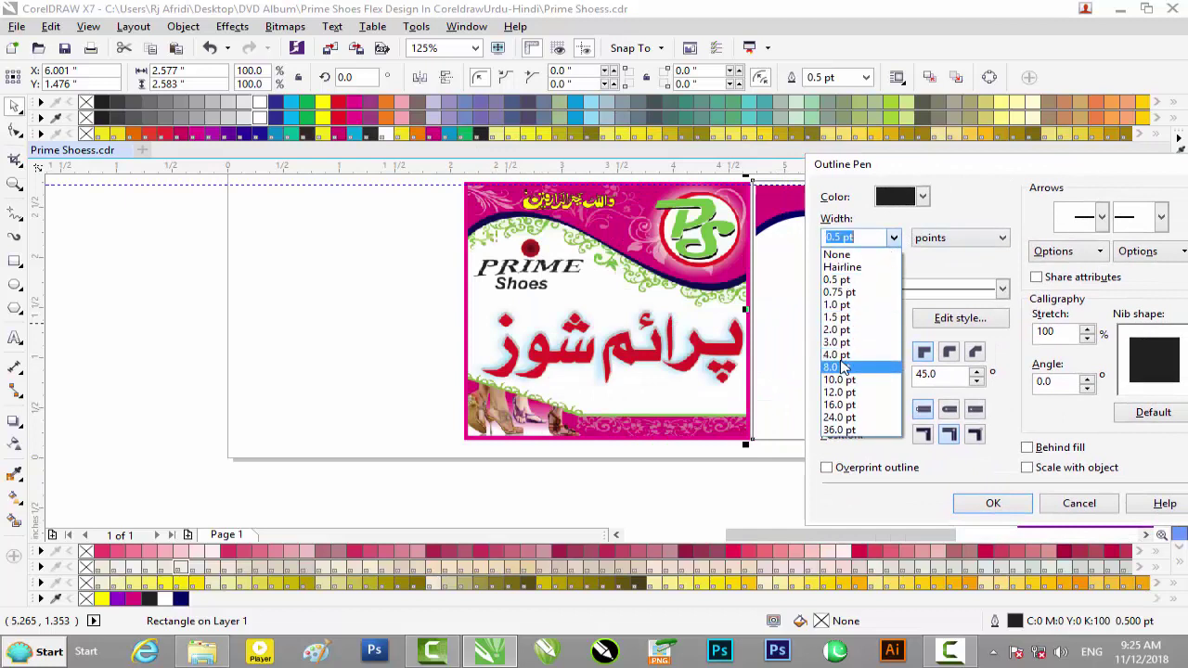
pyautogui.click(840, 367)
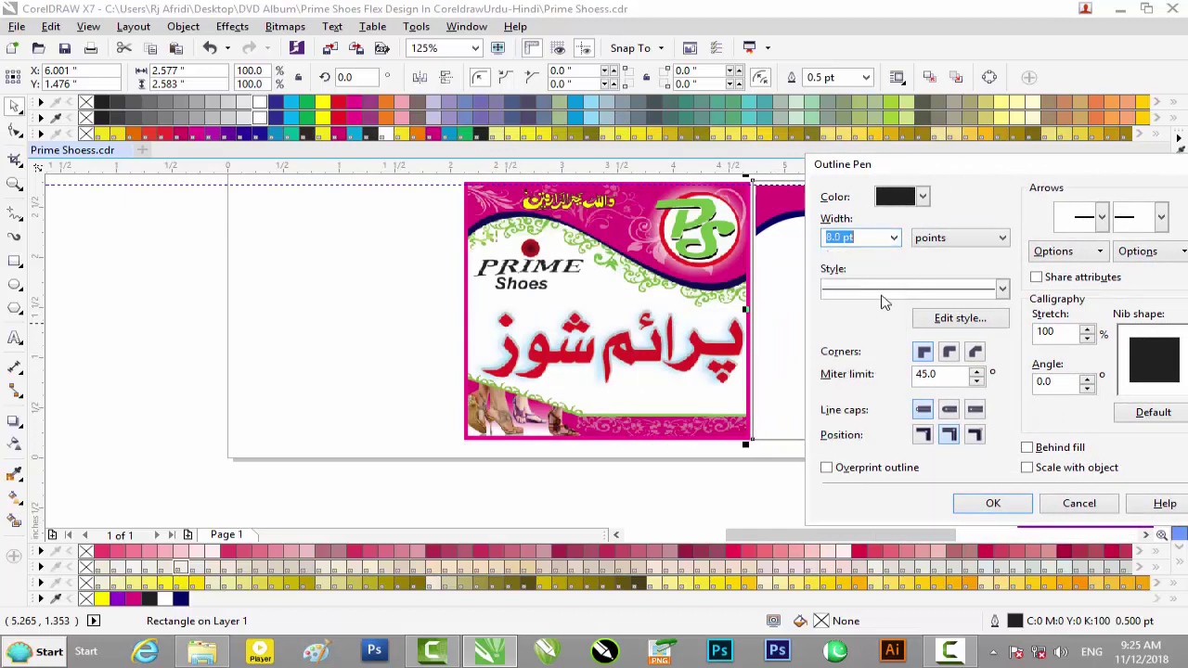
pyautogui.click(923, 197)
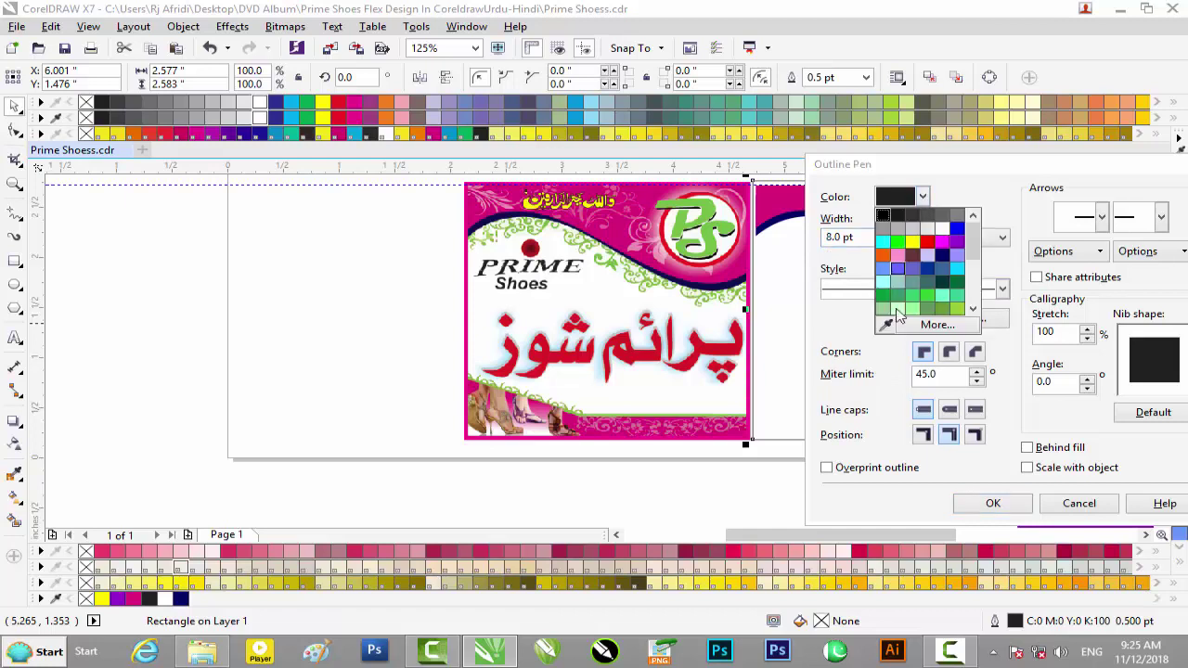
pyautogui.click(886, 326)
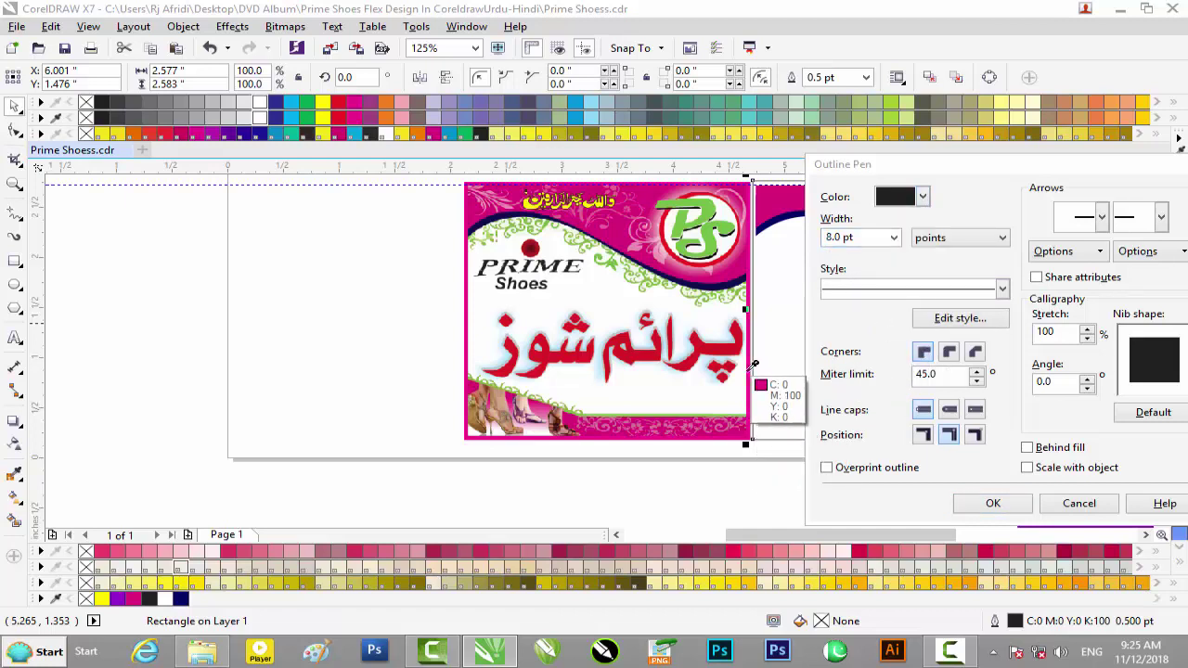
pyautogui.click(752, 377)
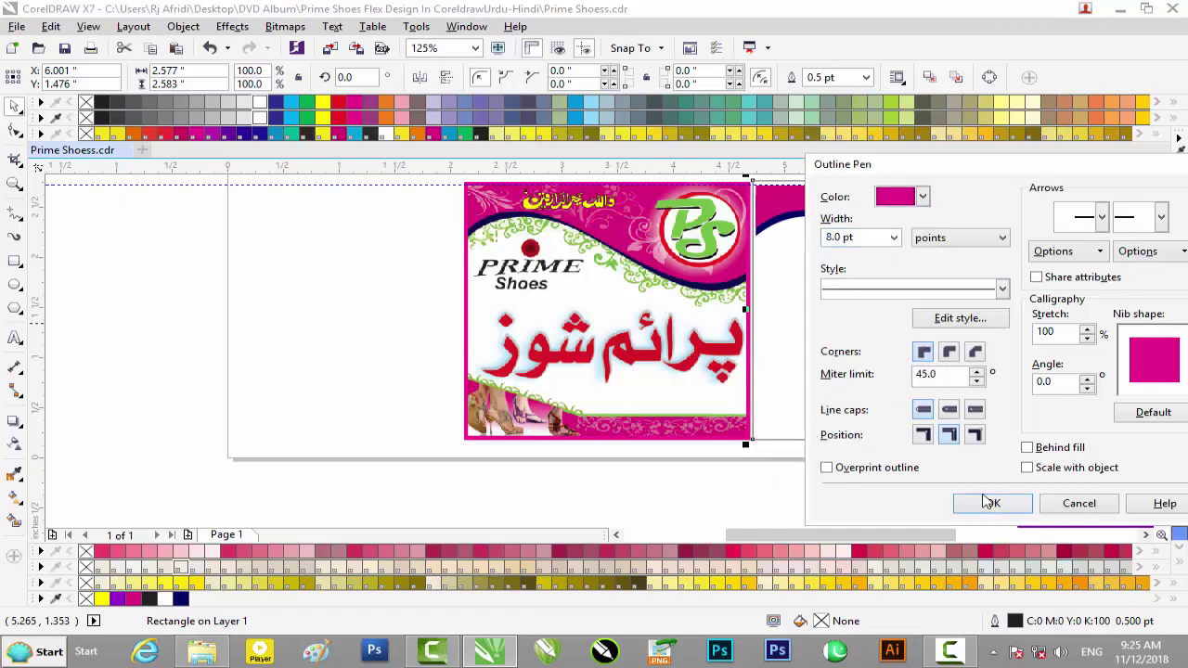
# Step: Set the frame outline to round corners and round line caps, behind the fill and scaling with the object, and apply it
pyautogui.click(949, 352)
pyautogui.click(949, 409)
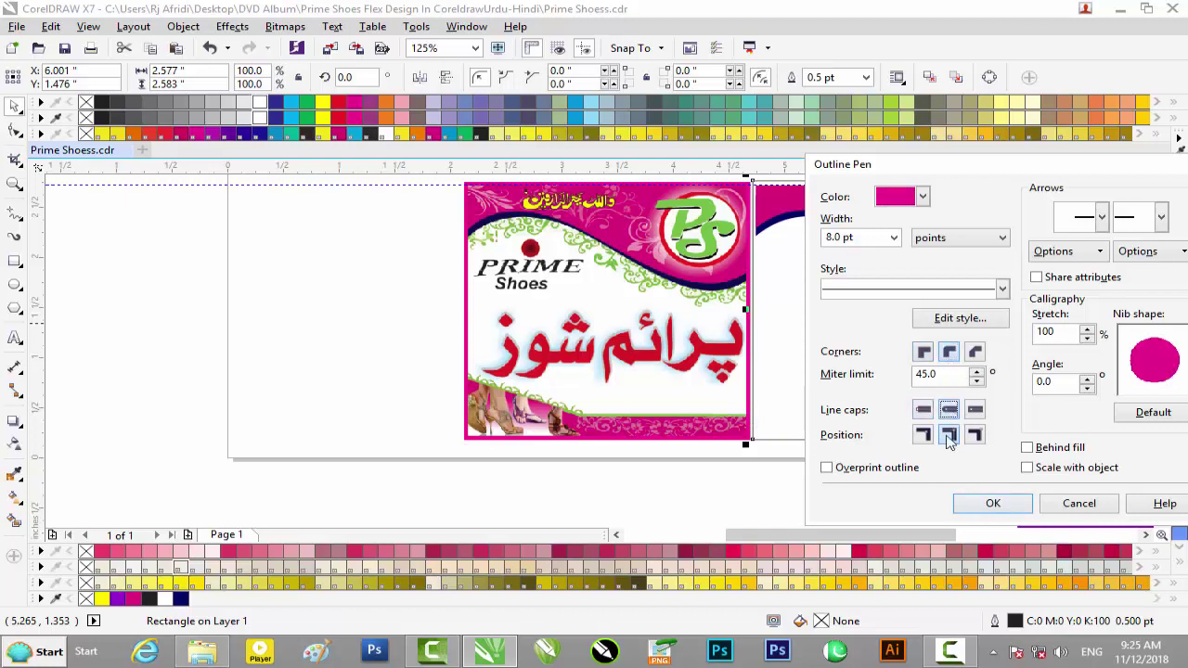
pyautogui.click(1067, 448)
pyautogui.click(993, 504)
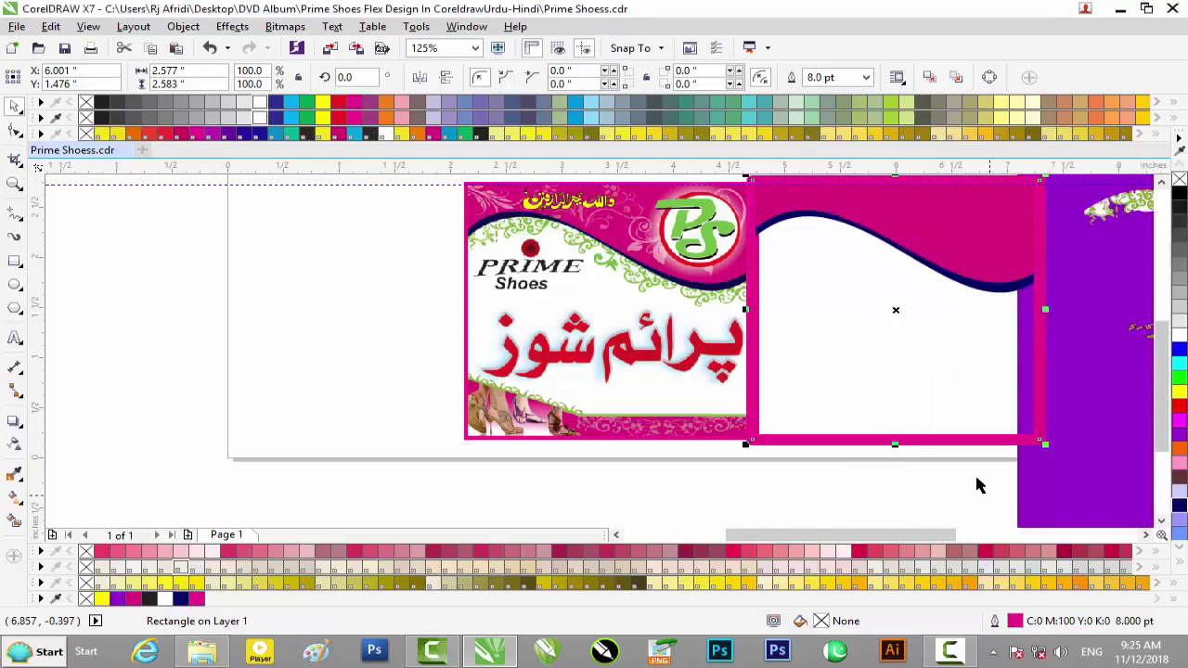
# Step: Try removing the frame rectangle's outline and undo the removal
pyautogui.scroll(-1, 951, 418)
pyautogui.scroll(1, 951, 422)
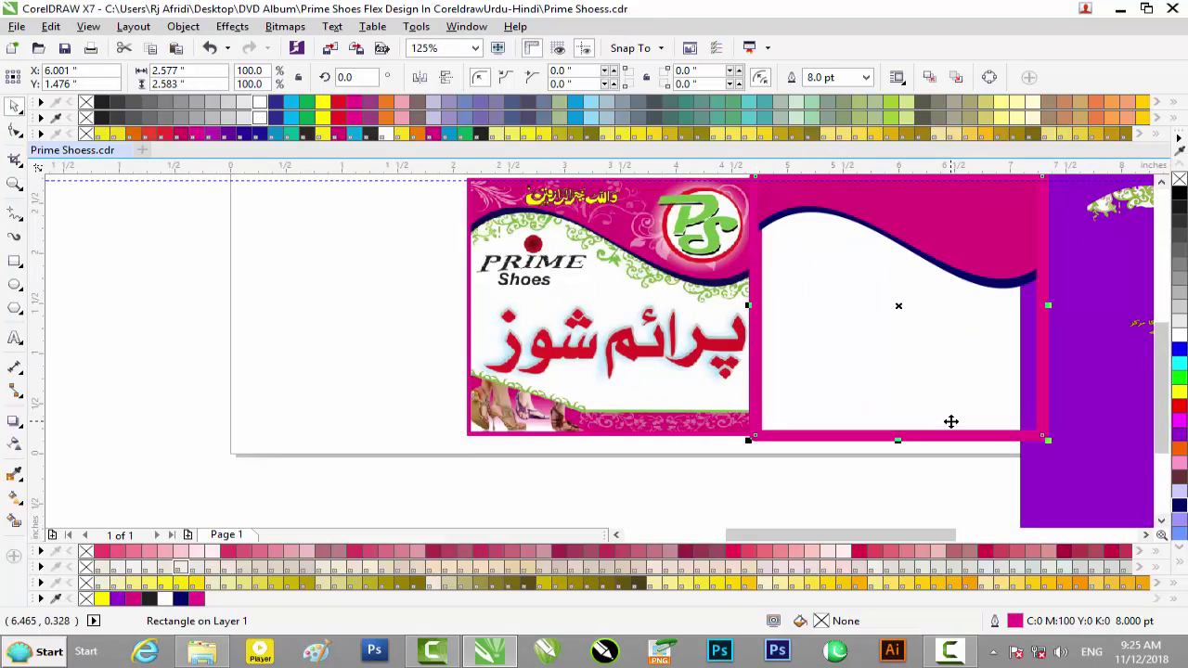
pyautogui.rightClick(1179, 180)
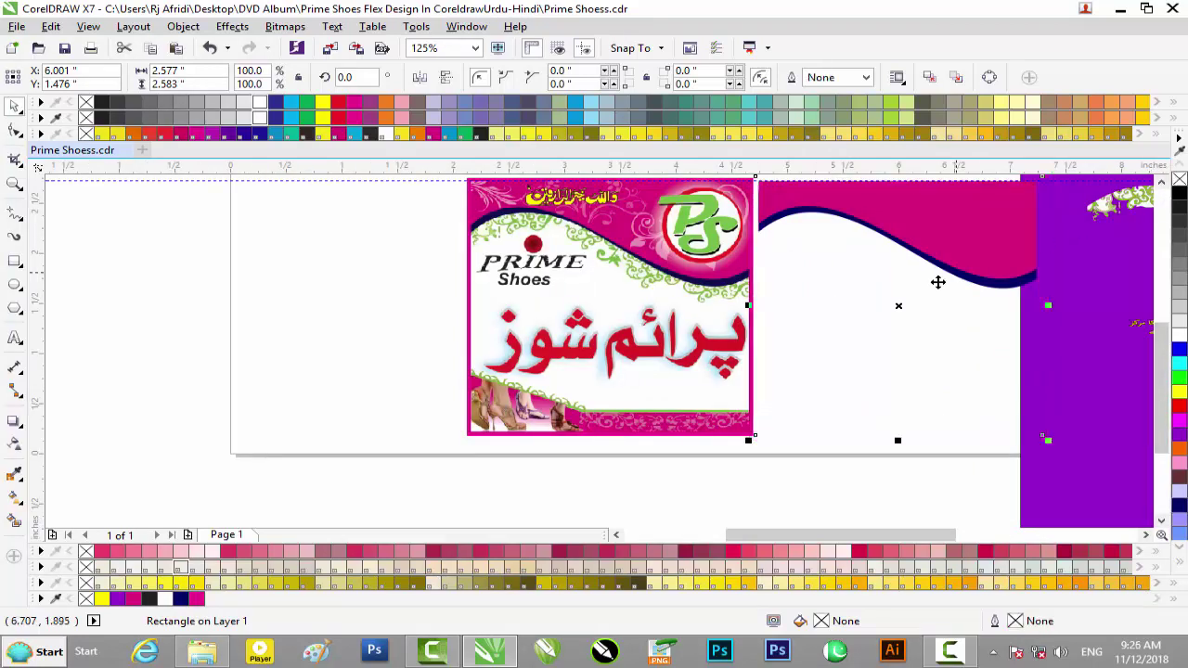
pyautogui.hotkey('ctrl', 'z')
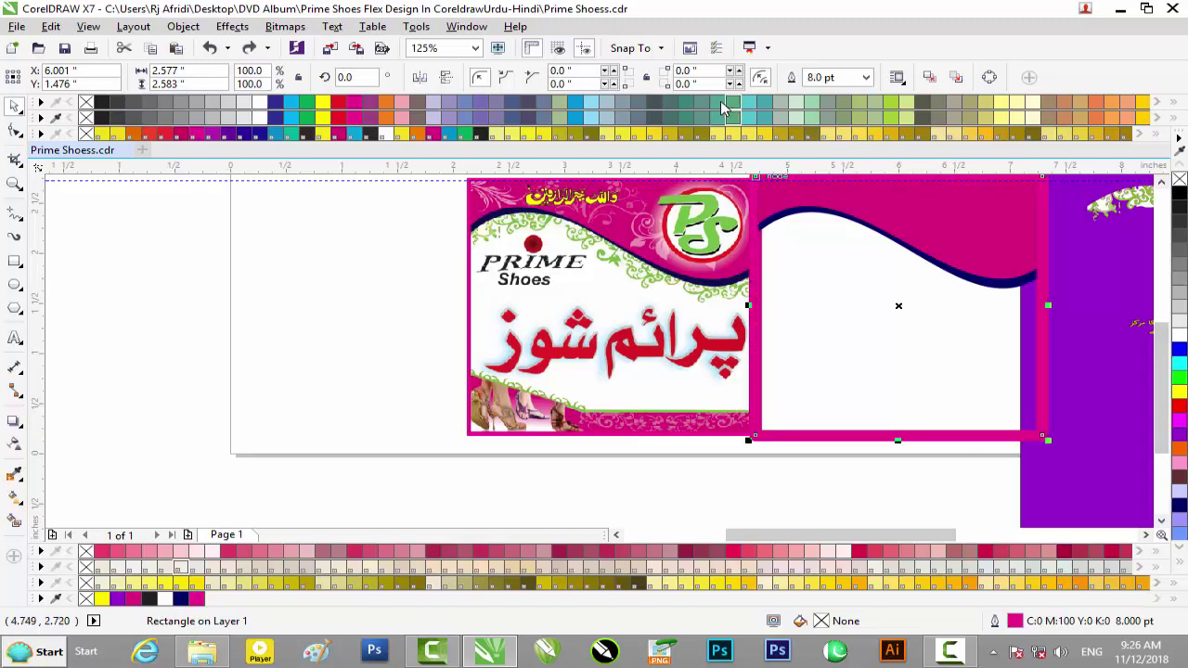
# Step: Set the frame rectangle's outline width to 6 pt and deselect it
pyautogui.click(867, 78)
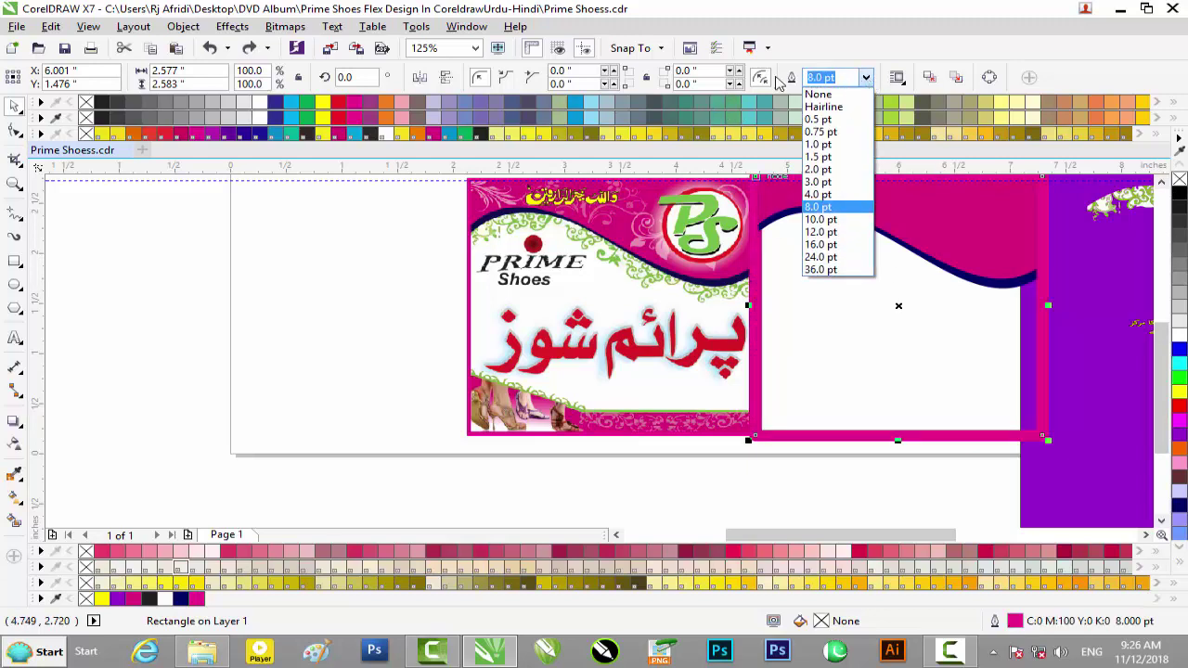
pyautogui.click(820, 79)
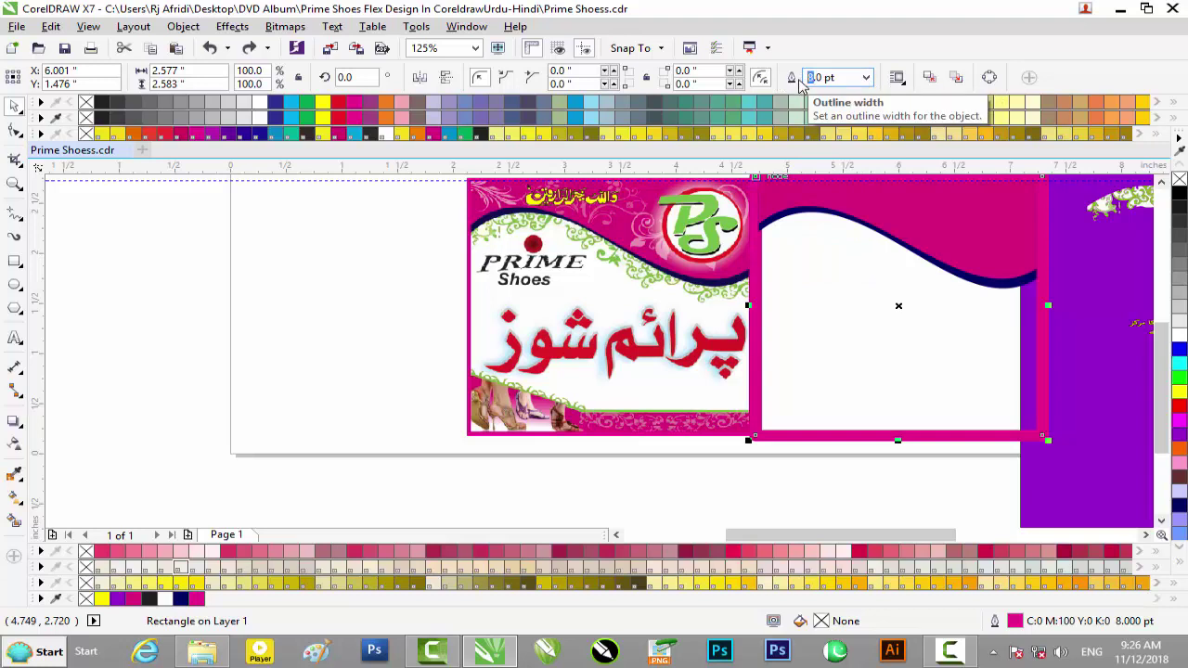
pyautogui.write('6')
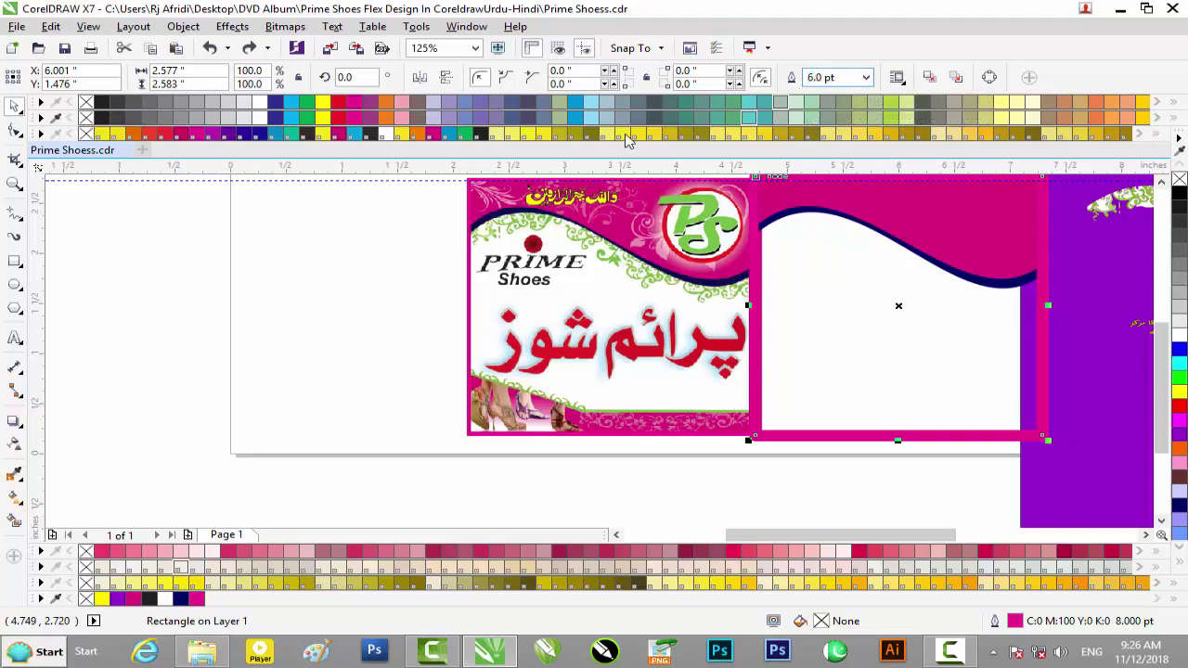
pyautogui.press('Return')
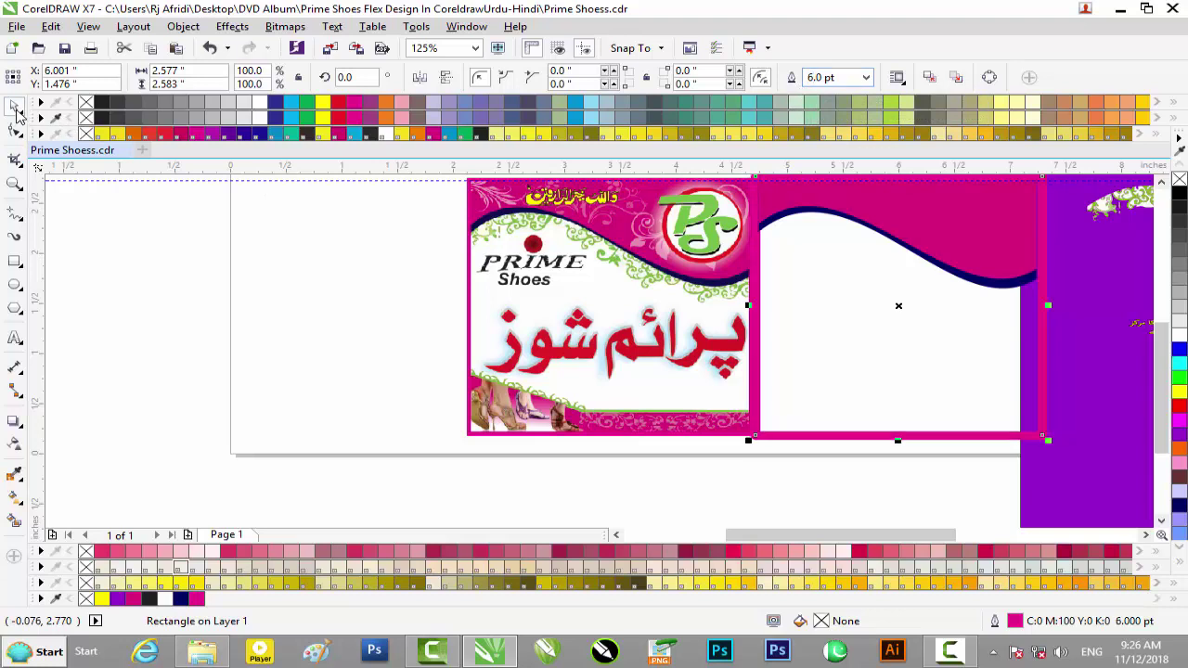
pyautogui.click(802, 464)
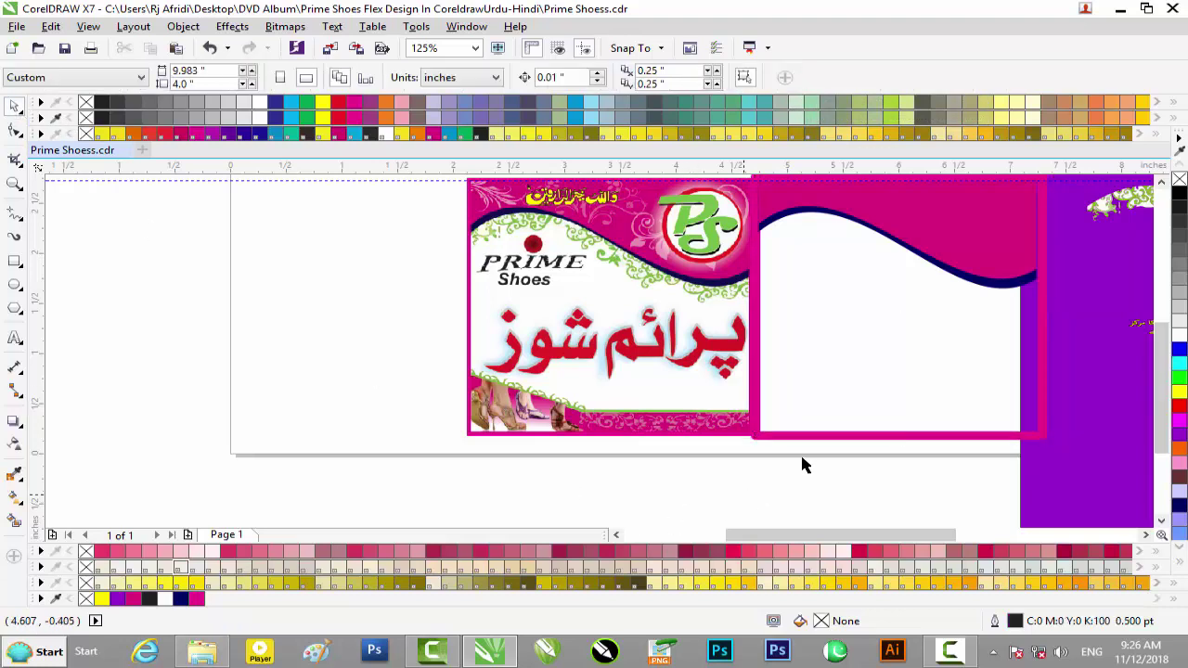
# Step: Reselect the magenta frame rectangle and reduce its outline width to 4 pt
pyautogui.click(941, 435)
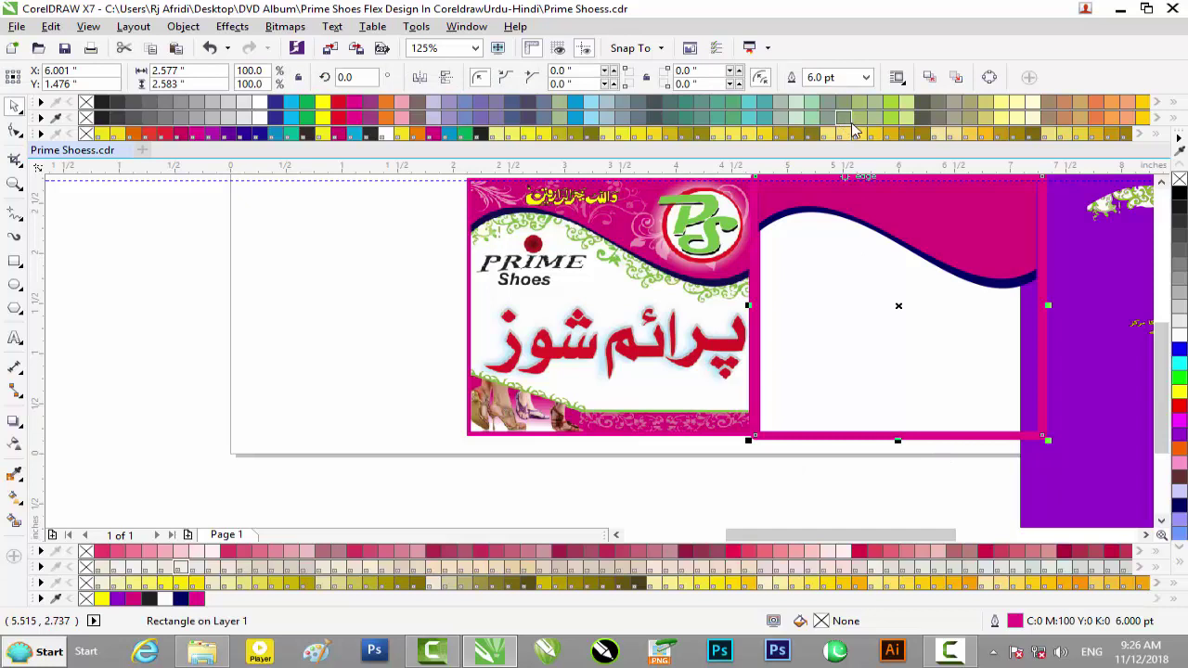
pyautogui.scroll(1, 1037, 259)
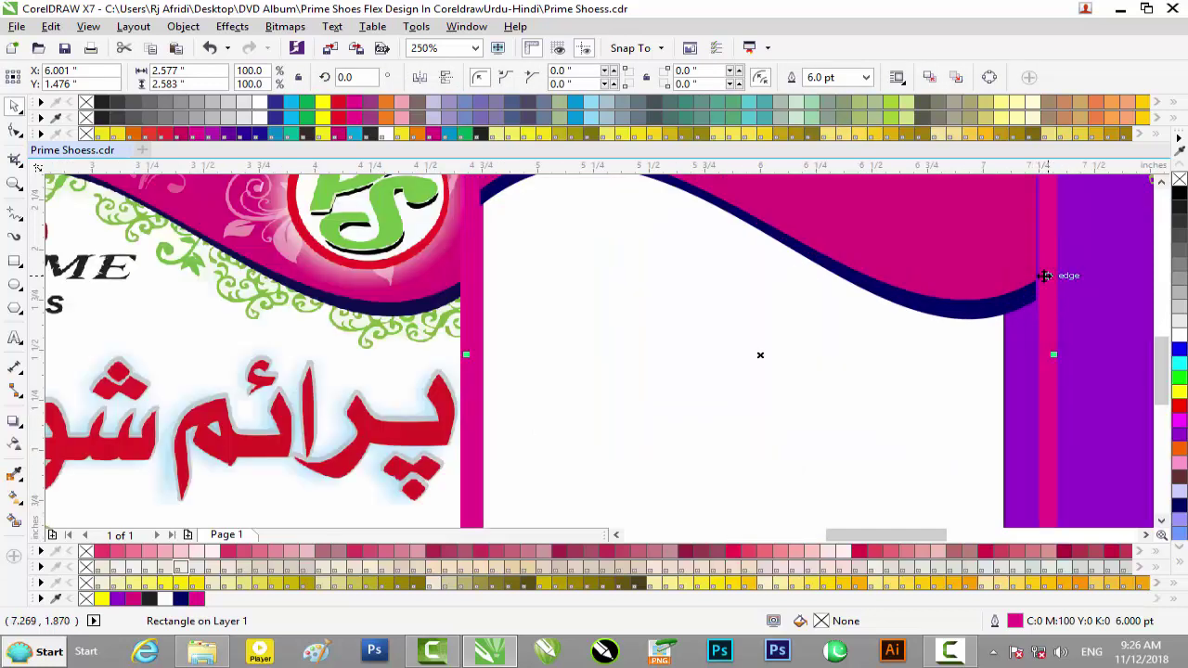
pyautogui.scroll(-1, 1044, 278)
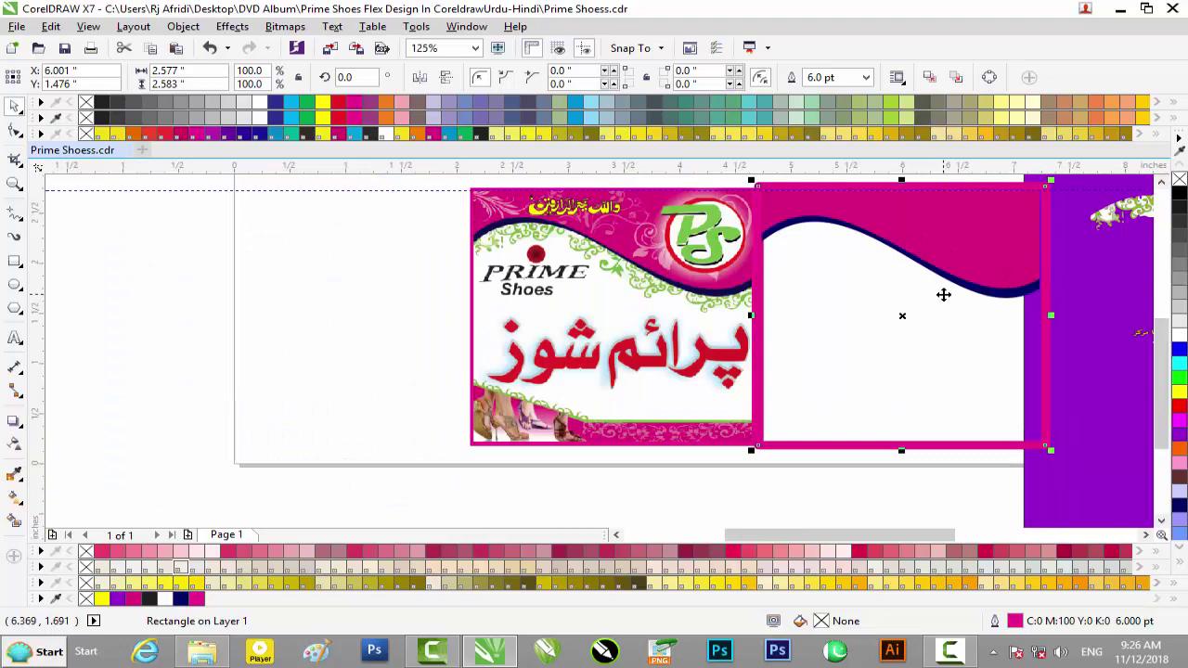
pyautogui.press('F12')
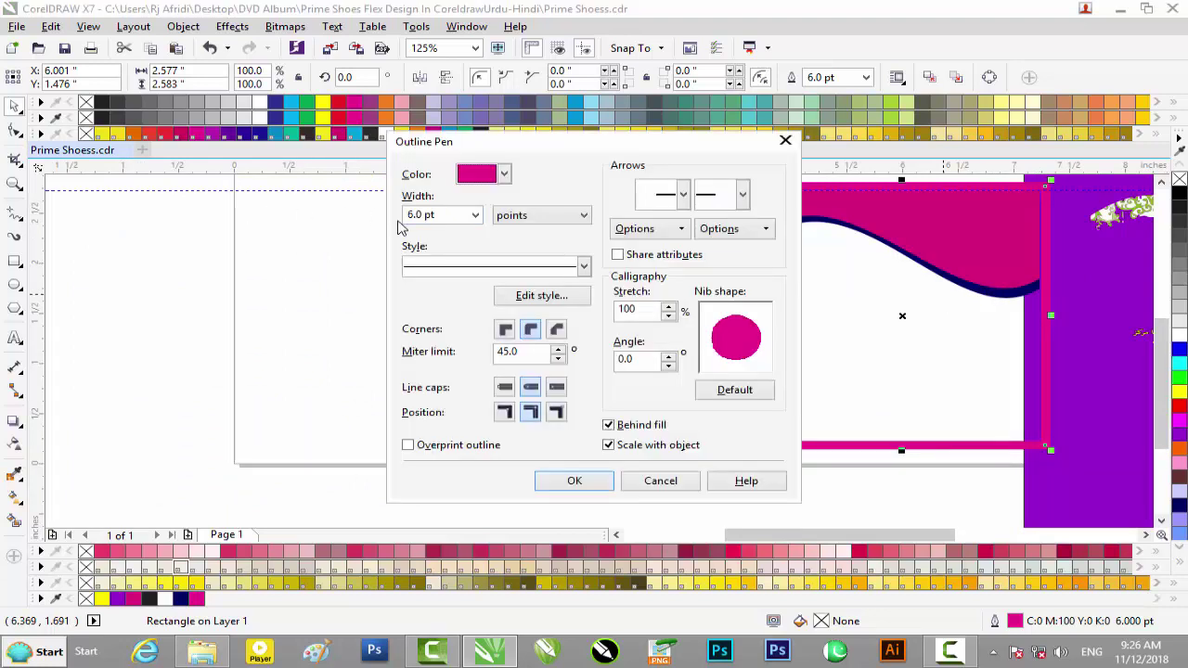
pyautogui.doubleClick(411, 214)
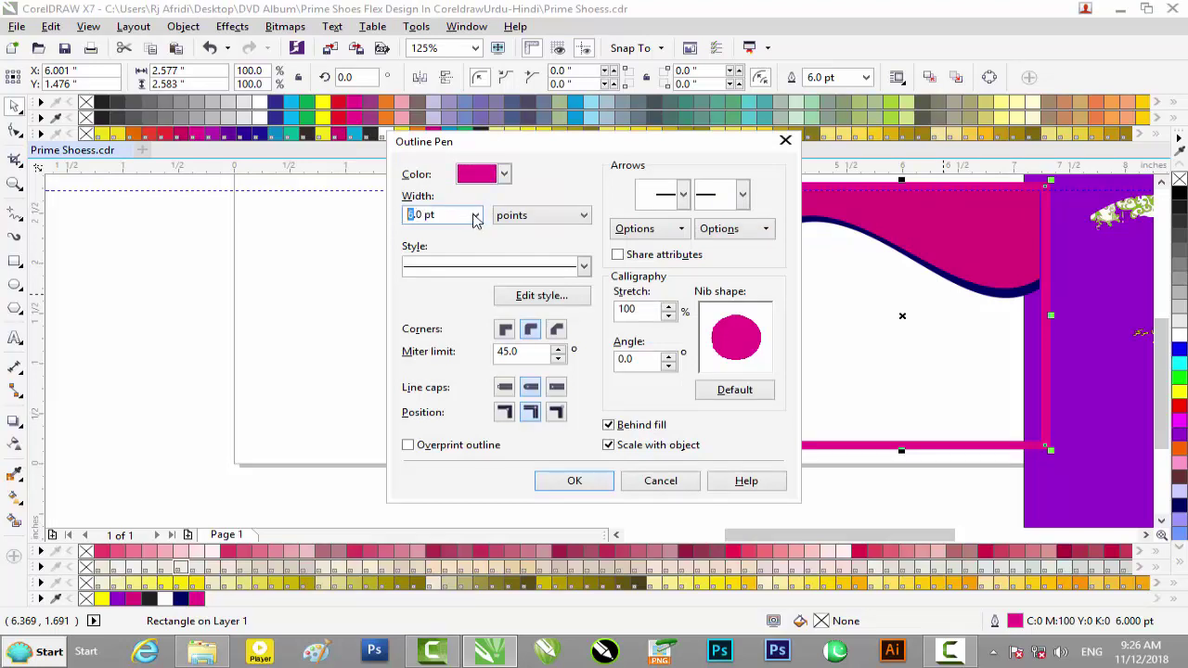
pyautogui.click(474, 216)
pyautogui.click(436, 339)
pyautogui.click(598, 483)
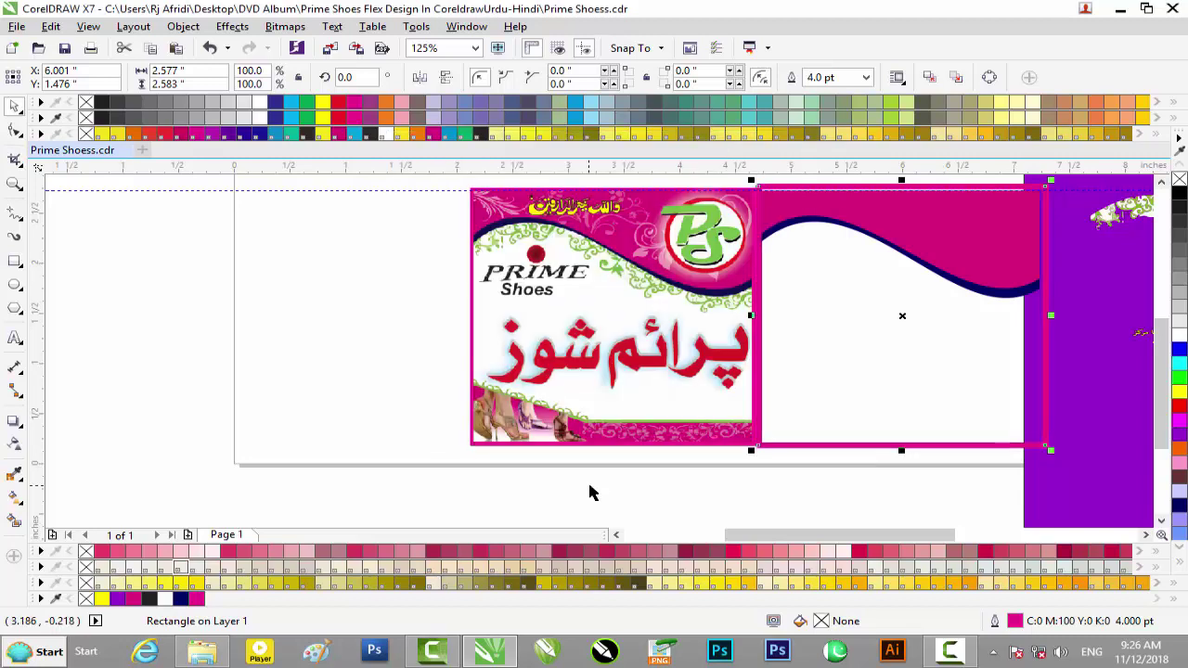
# Step: Try to fit the frame rectangle to the header's upper and side edges, resizing it to 2.475 by 2.542 inches
pyautogui.scroll(2, 877, 425)
pyautogui.moveTo(842, 535); pyautogui.dragTo(890, 538)
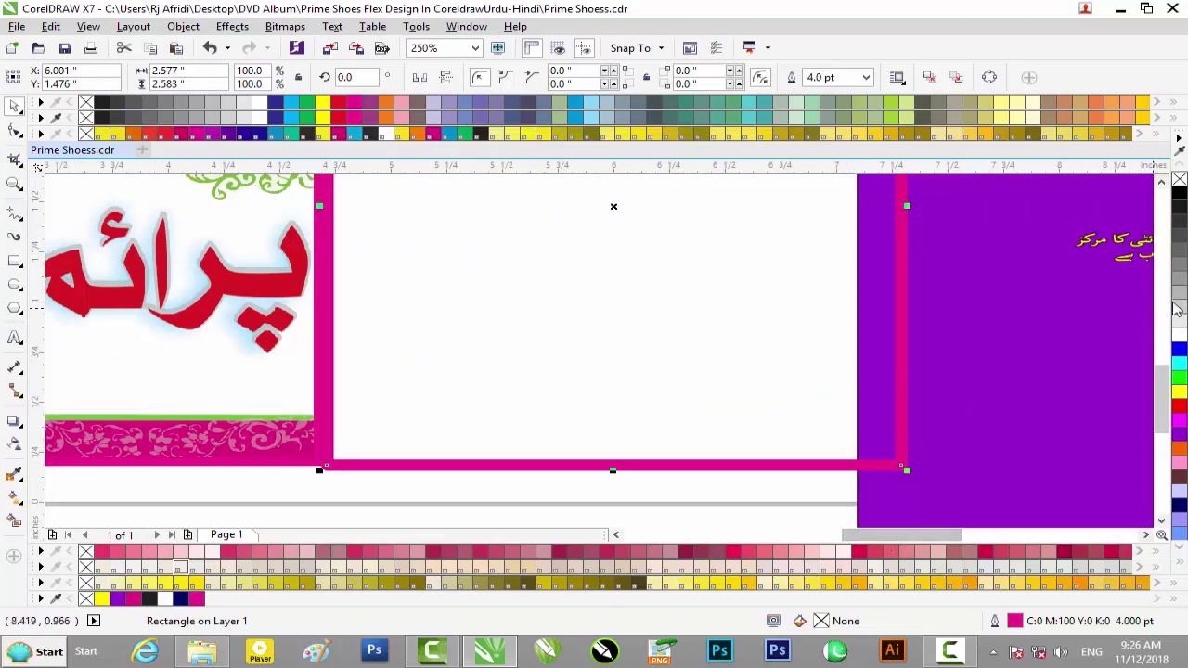
pyautogui.scroll(-2, 565, 347)
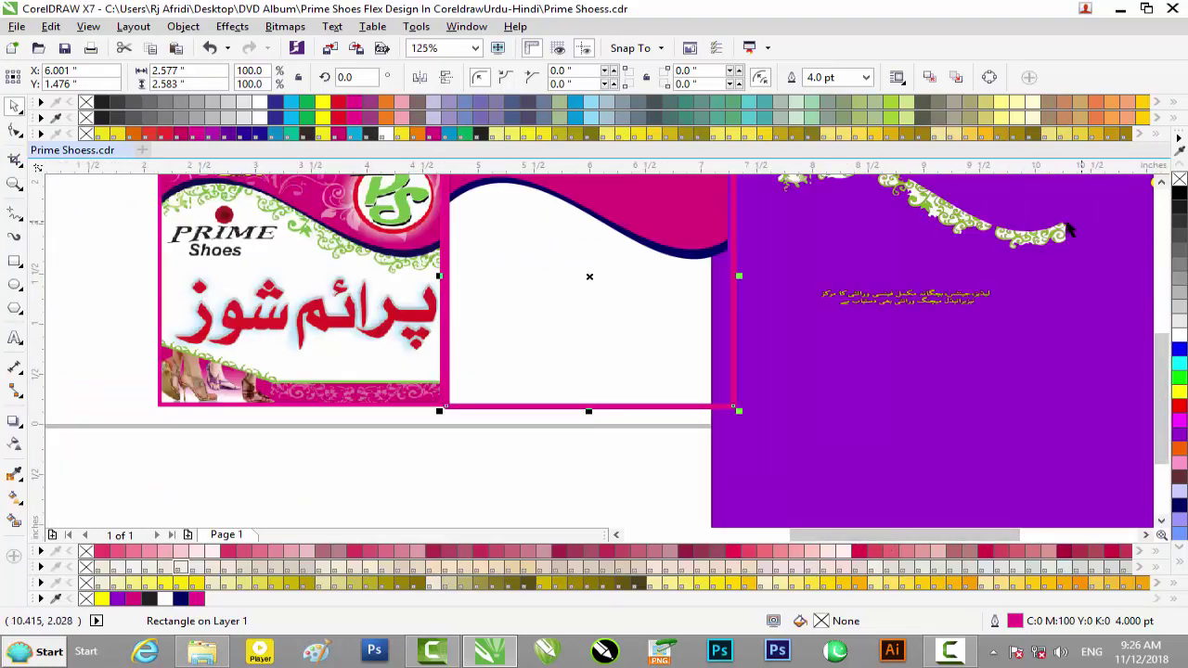
pyautogui.click(1163, 183)
pyautogui.click(1162, 183)
pyautogui.click(1162, 183)
pyautogui.click(1162, 182)
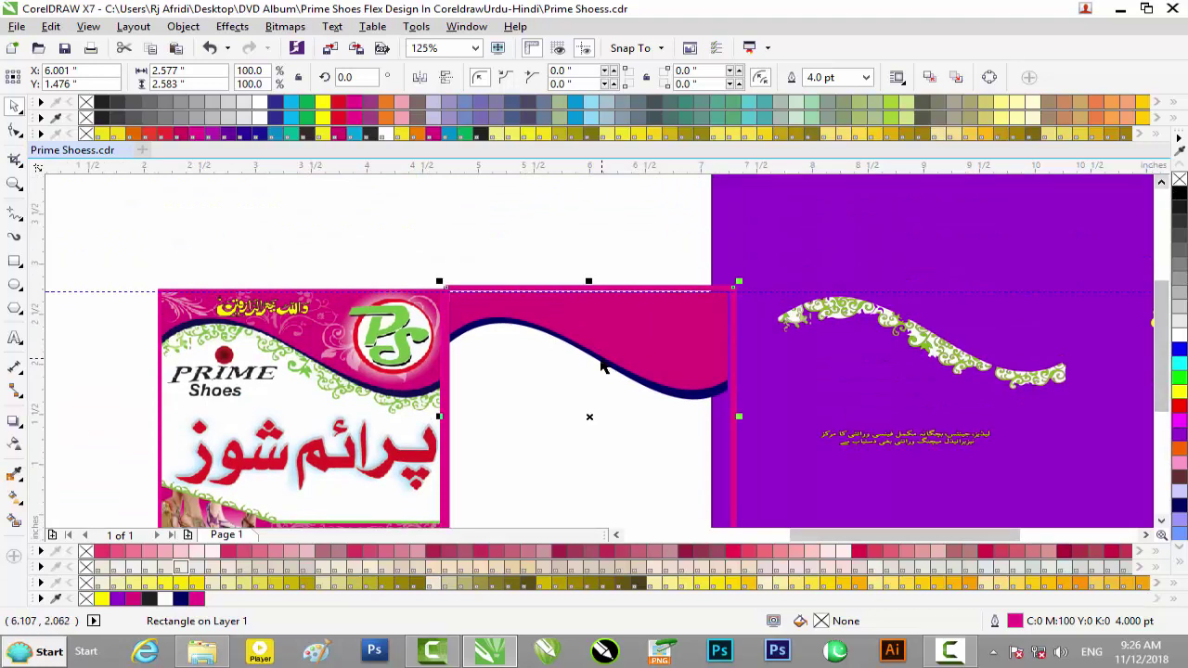
pyautogui.scroll(1, 601, 362)
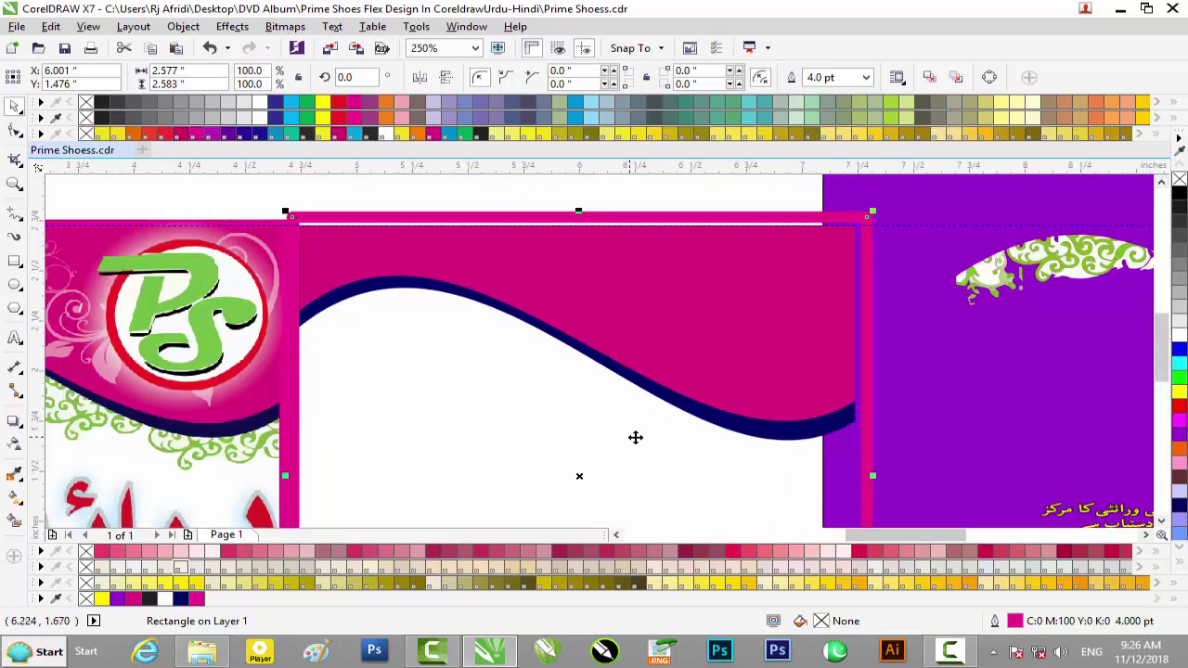
pyautogui.moveTo(578, 211); pyautogui.dragTo(582, 224)
pyautogui.moveTo(873, 480); pyautogui.dragTo(859, 479)
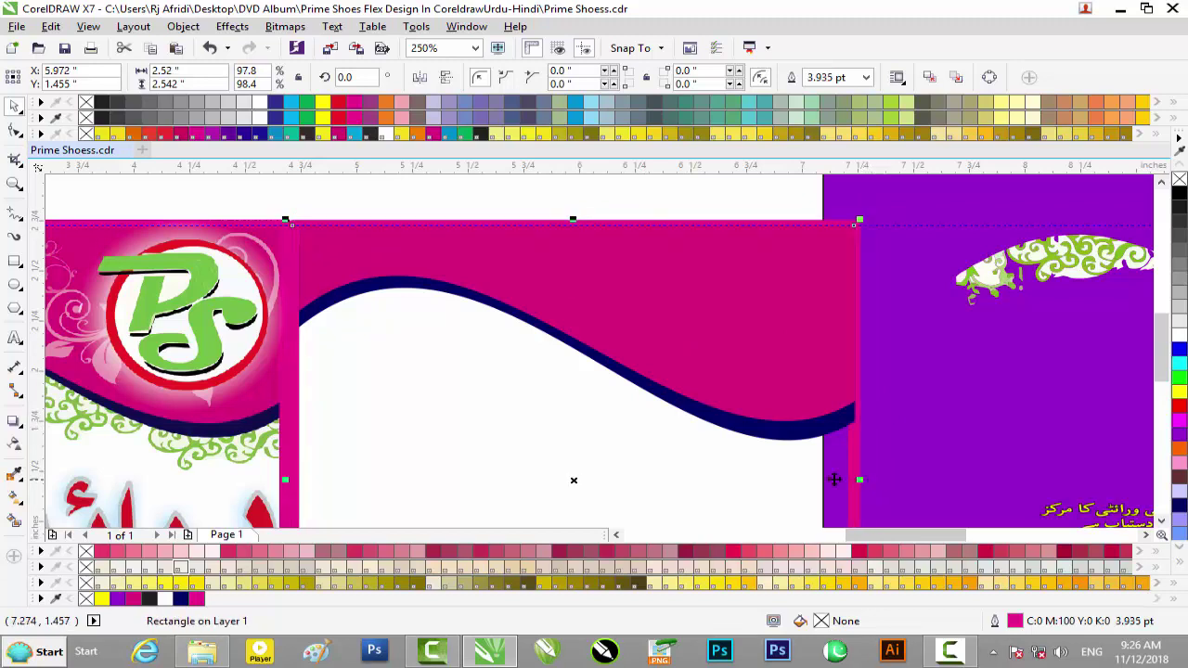
pyautogui.moveTo(285, 480); pyautogui.dragTo(299, 482)
pyautogui.scroll(1, 377, 446)
pyautogui.scroll(-1, 376, 446)
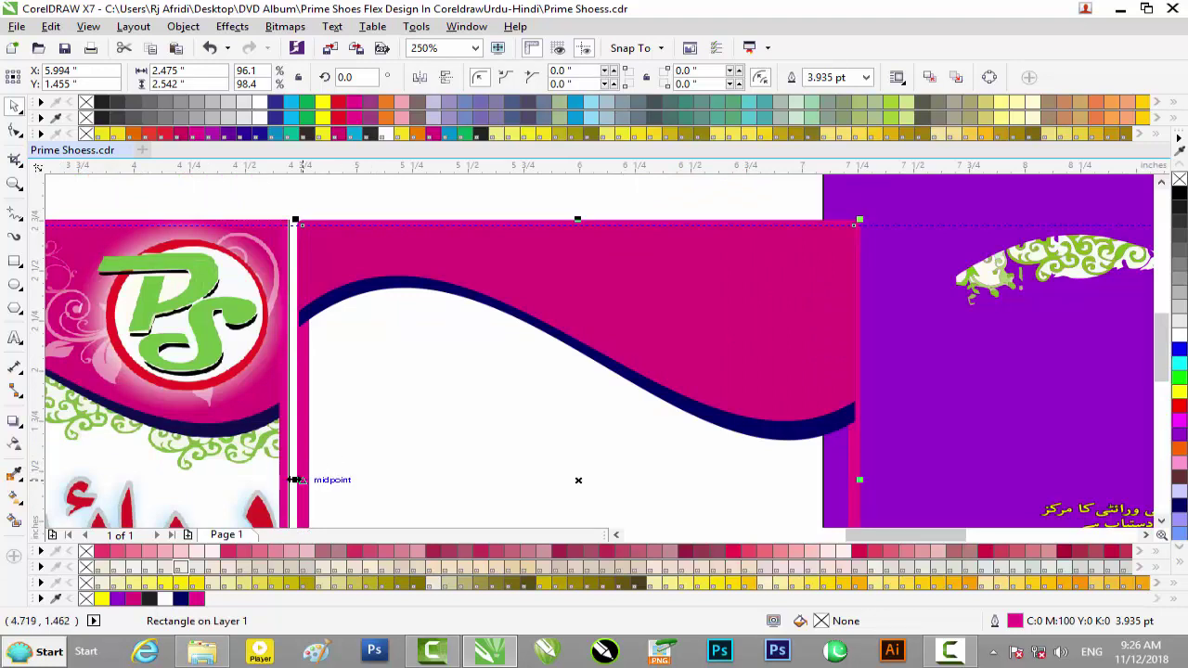
# Step: Undo the three resizes of the frame rectangle and its last outline width change
pyautogui.hotkey('ctrl', 'z')
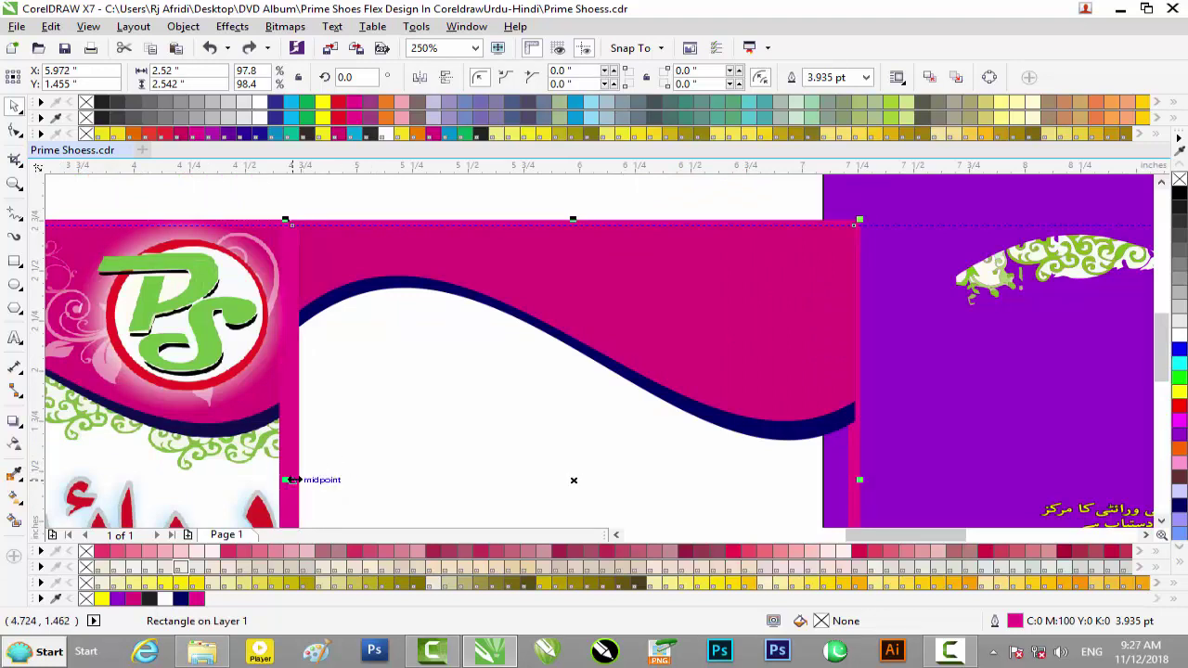
pyautogui.hotkey('ctrl', 'z')
pyautogui.hotkey('ctrl', 'z')
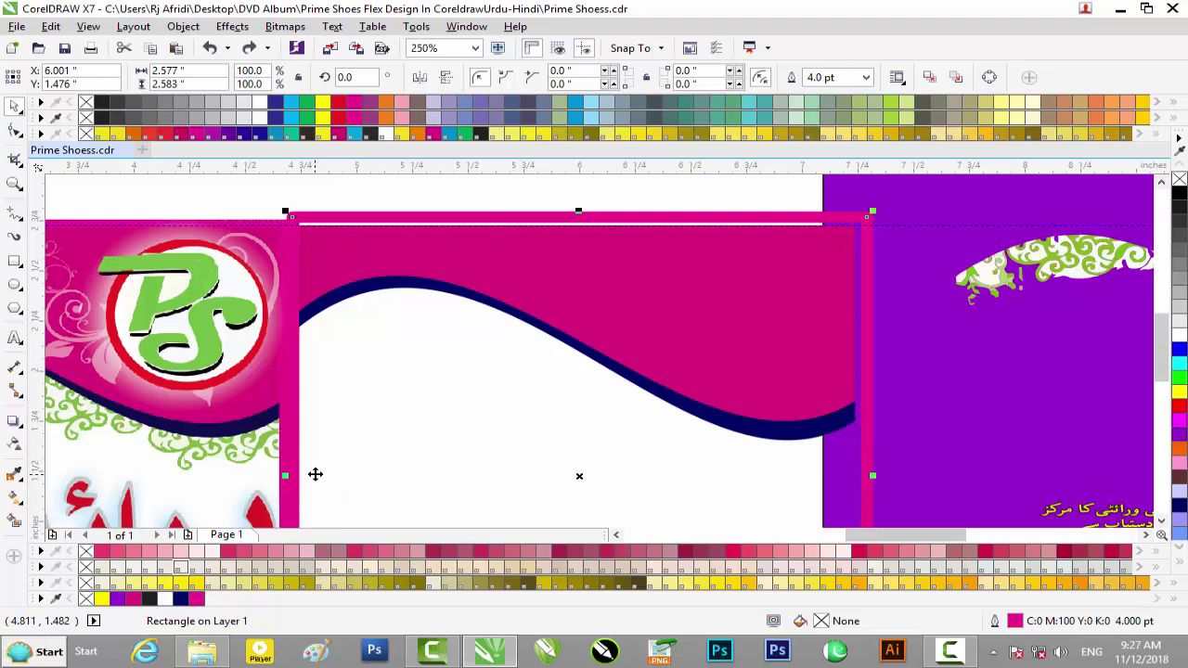
pyautogui.hotkey('ctrl', 'z')
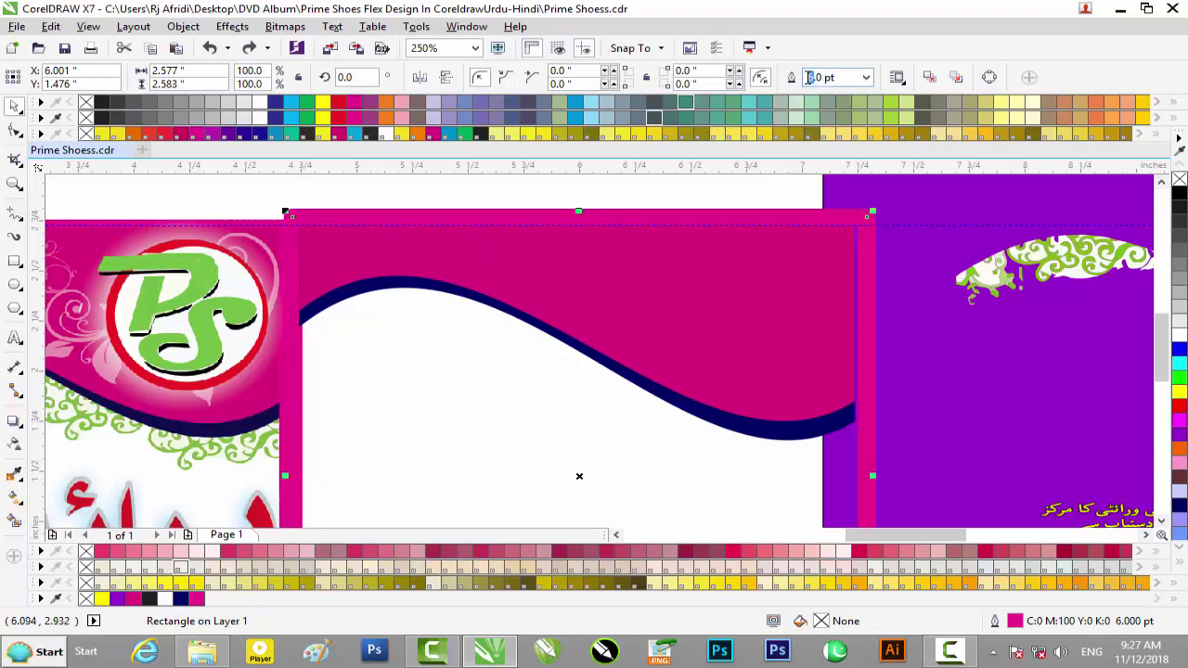
# Step: Set the frame rectangle's outline width to 4 pt and select the magenta header shape
pyautogui.click(865, 77)
pyautogui.click(865, 78)
pyautogui.click(715, 179)
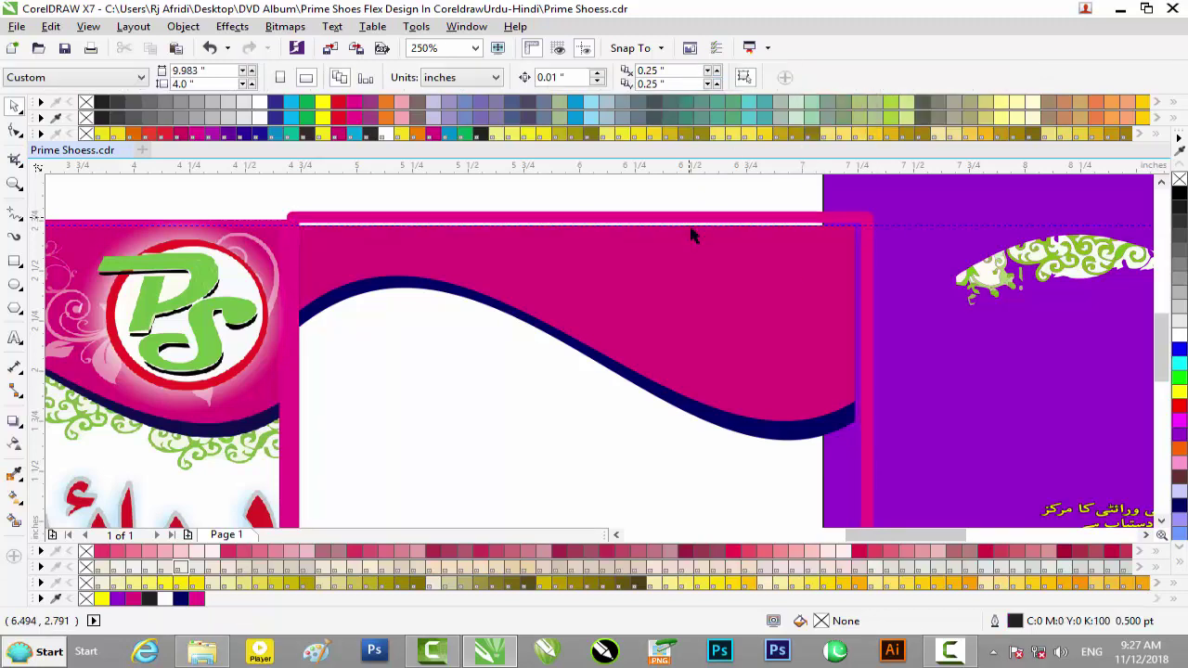
pyautogui.scroll(-1, 691, 269)
pyautogui.click(691, 271)
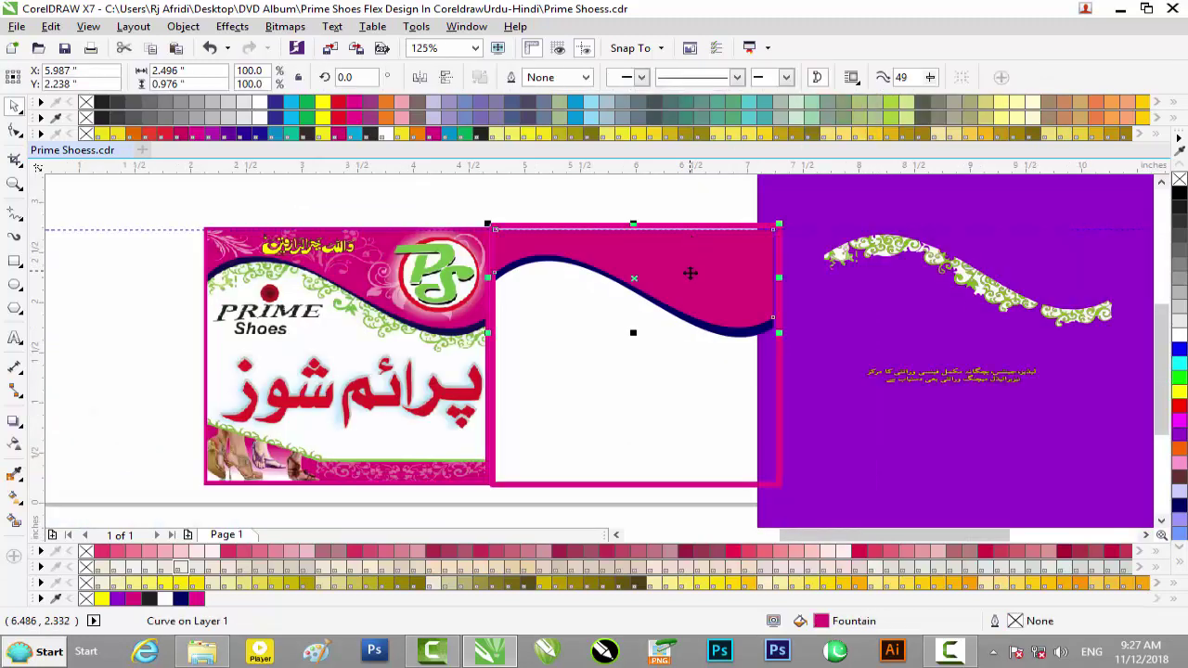
# Step: Select the magenta header and navy wave together and PowerClip them inside the magenta frame rectangle
pyautogui.click(710, 362)
pyautogui.moveTo(465, 194); pyautogui.dragTo(810, 355)
pyautogui.rightClick(729, 279)
pyautogui.click(751, 268)
pyautogui.click(602, 369)
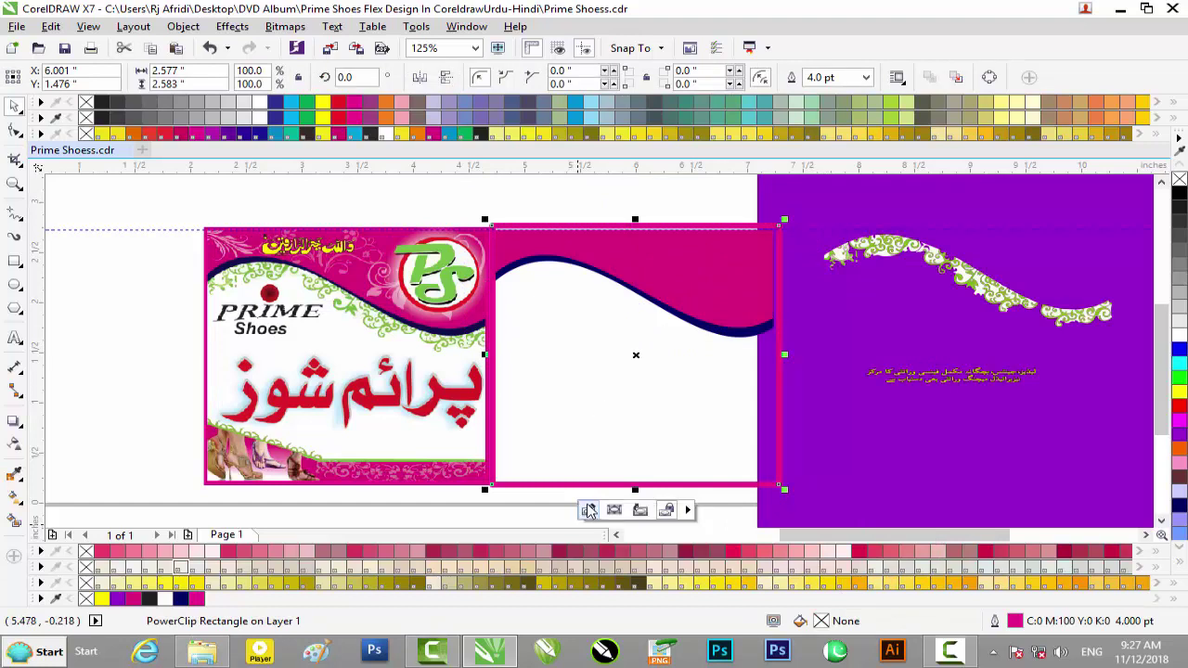
# Step: Try to enlarge the header and wave inside the frame's PowerClip contents to 2.604 by 1.155 inches, then finish editing
pyautogui.click(590, 510)
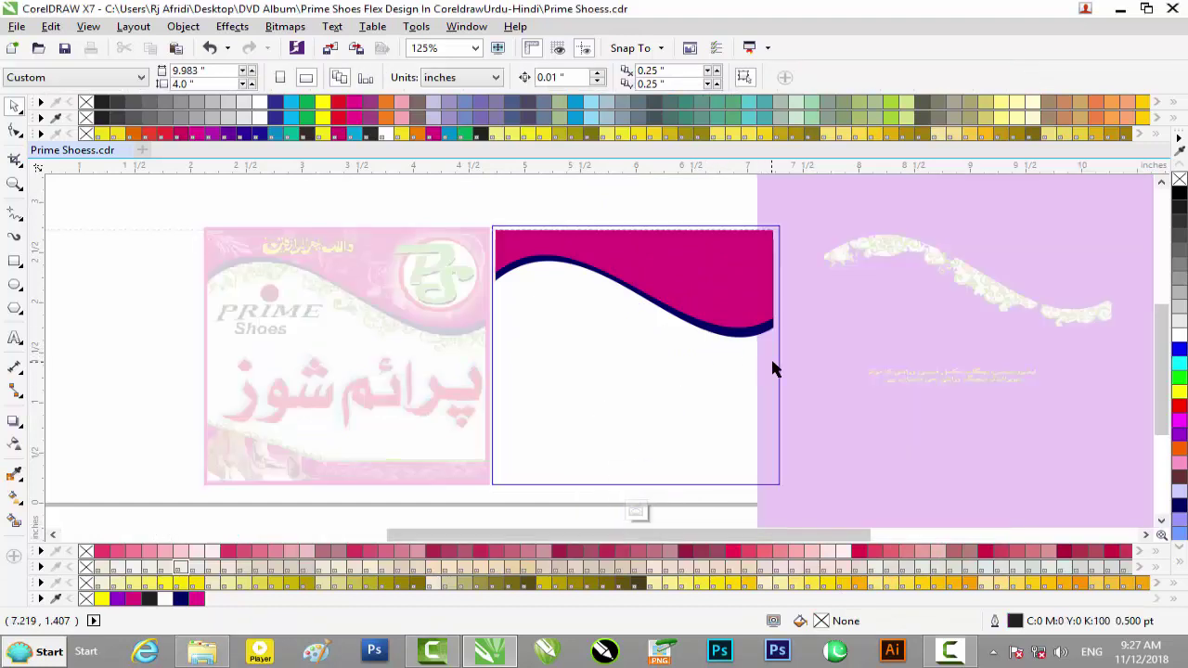
pyautogui.moveTo(777, 366); pyautogui.dragTo(442, 207)
pyautogui.scroll(1, 739, 251)
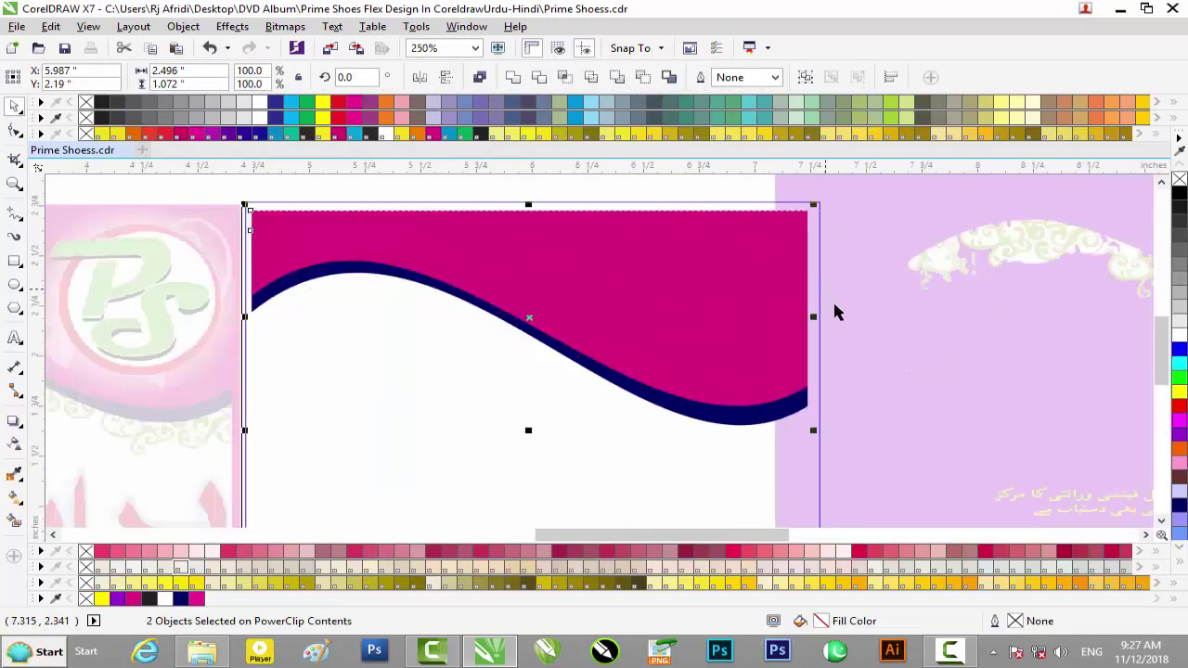
pyautogui.moveTo(813, 317); pyautogui.dragTo(824, 318)
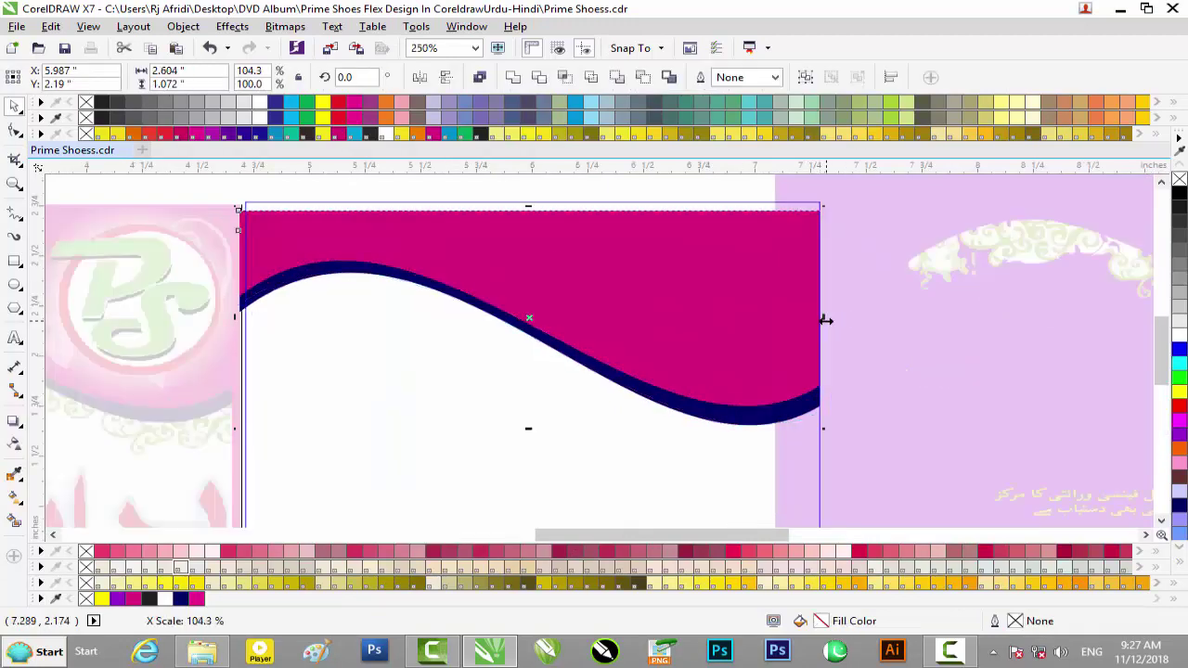
pyautogui.moveTo(530, 204); pyautogui.dragTo(530, 196)
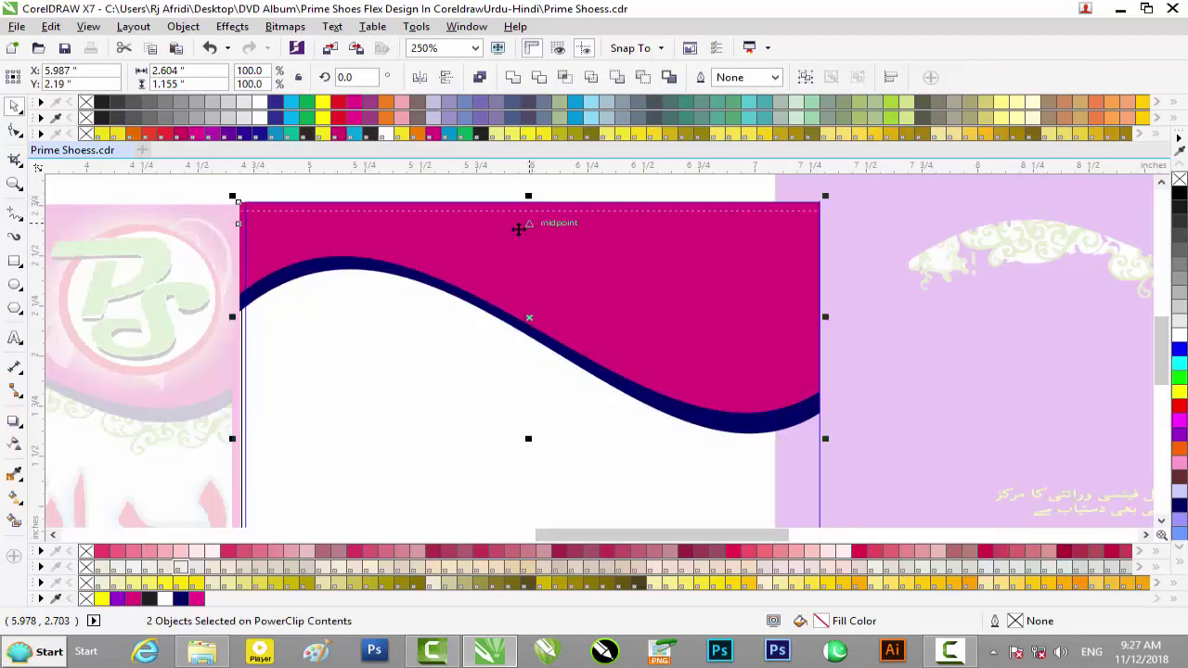
pyautogui.scroll(-2, 411, 309)
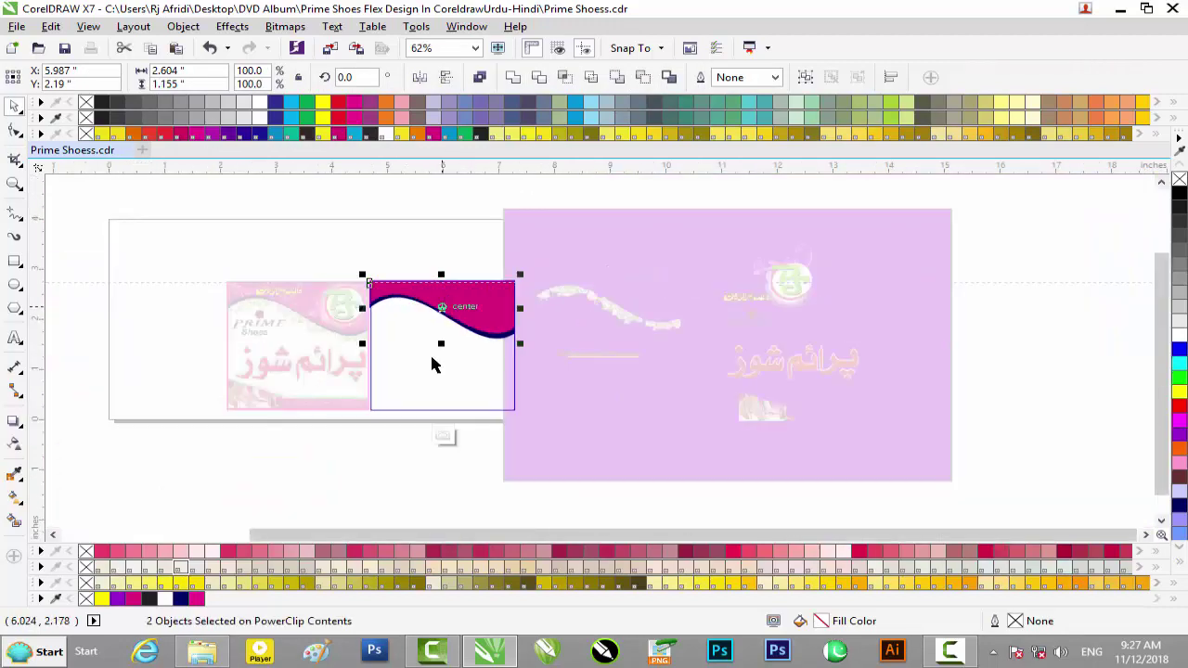
pyautogui.click(443, 436)
pyautogui.click(409, 251)
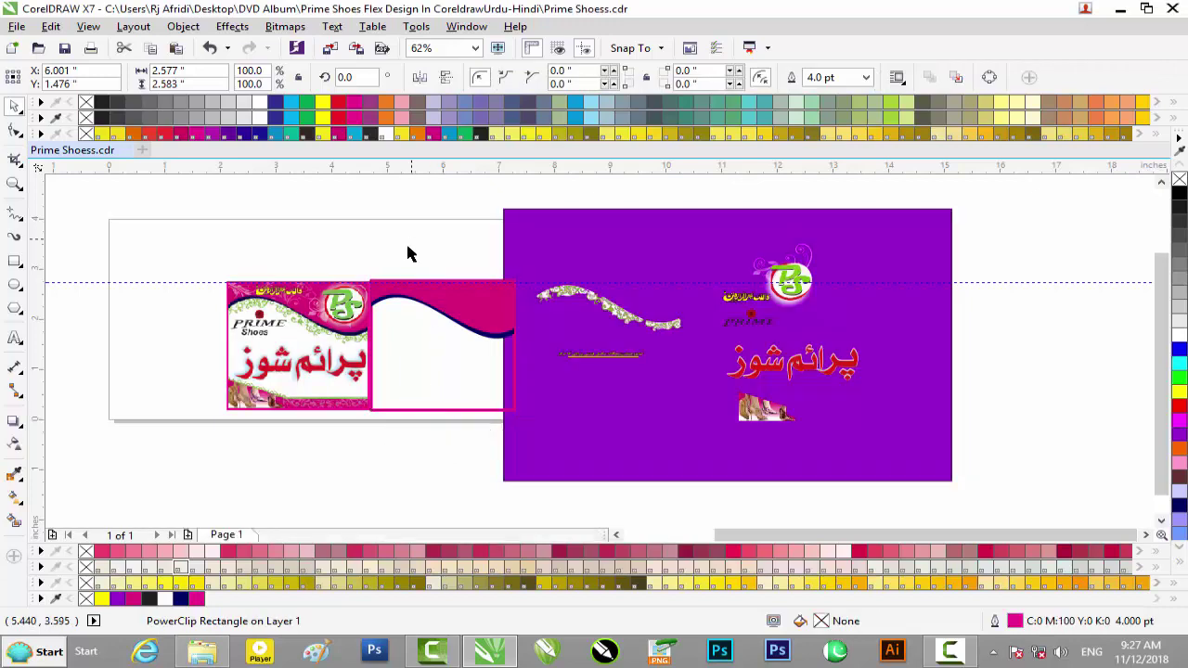
# Step: Inspect the frame's edges and undo the width and height enlargement of the clipped header contents
pyautogui.scroll(2, 378, 313)
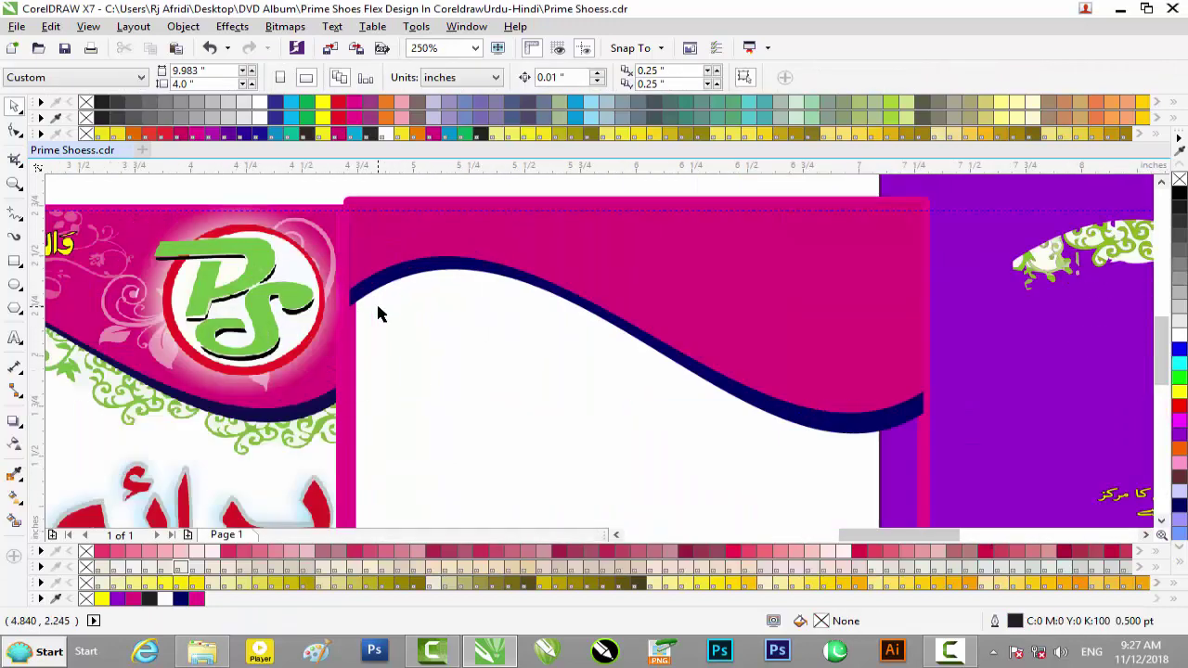
pyautogui.scroll(1, 378, 314)
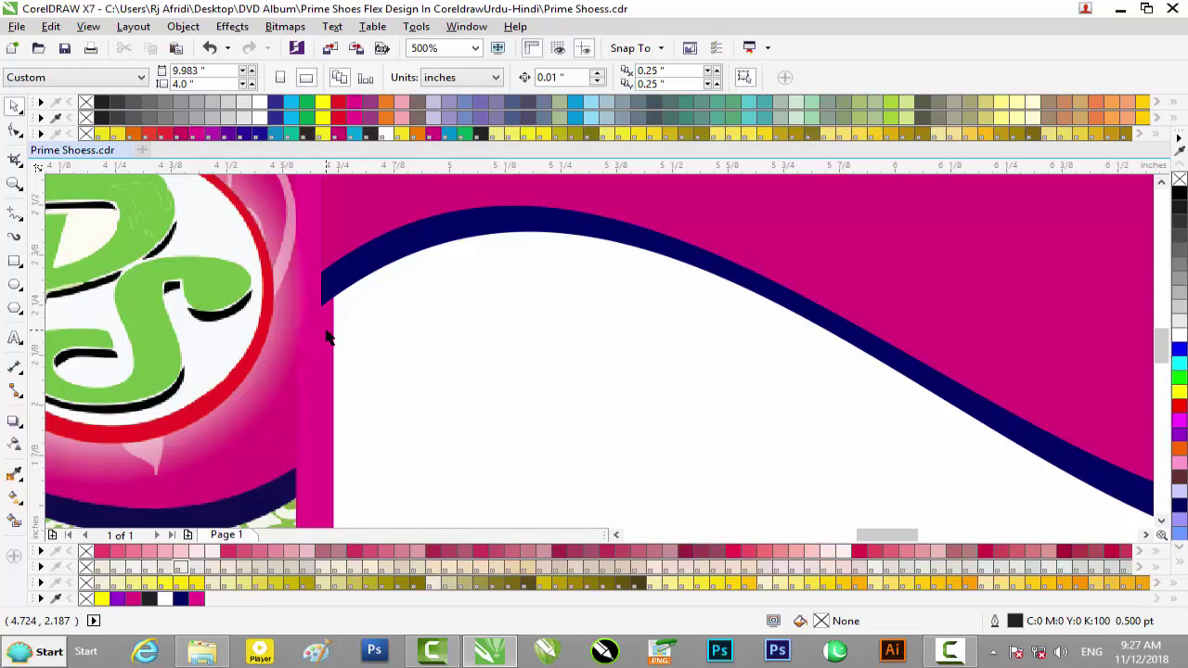
pyautogui.scroll(-2, 327, 338)
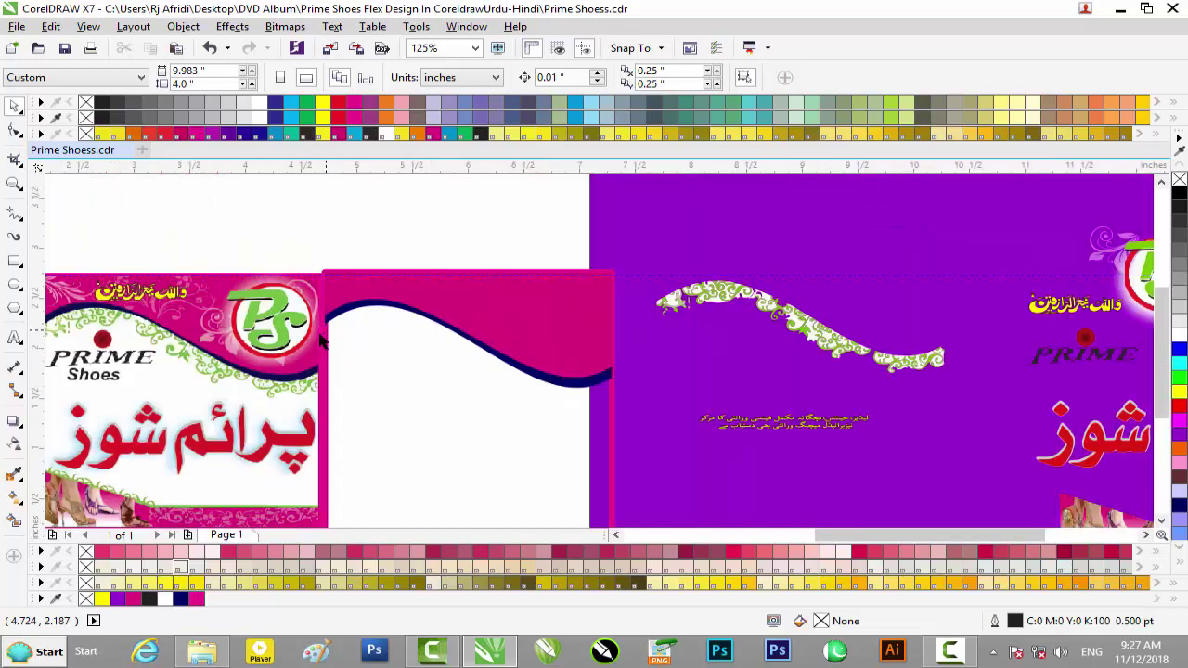
pyautogui.scroll(2, 320, 336)
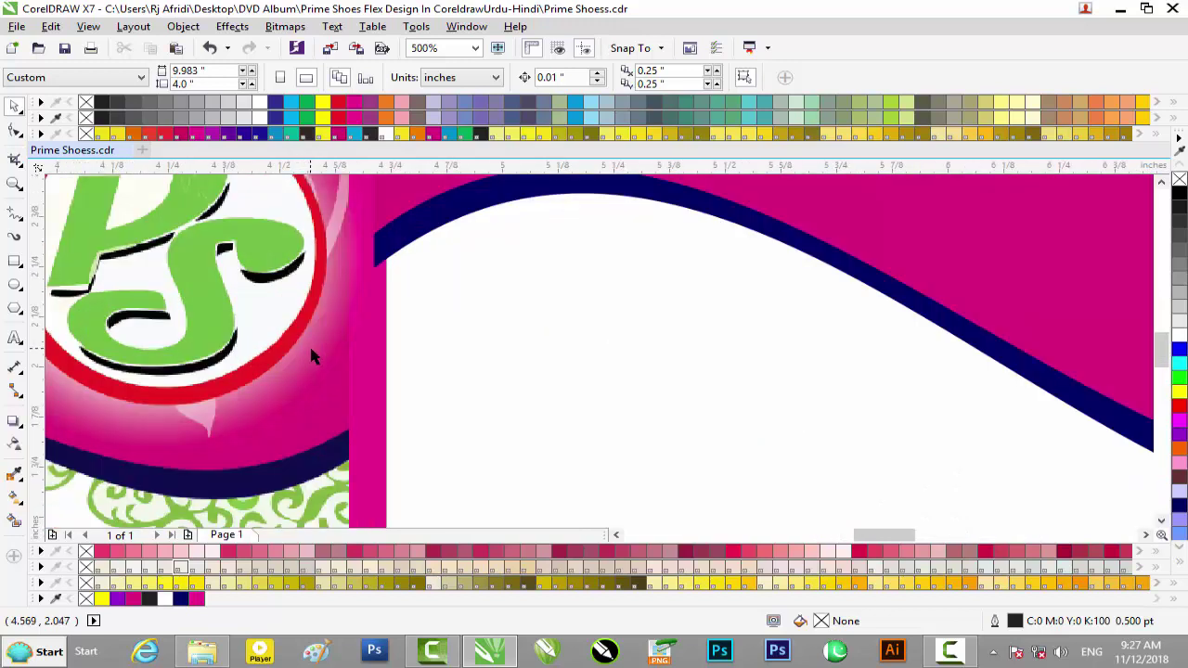
pyautogui.scroll(-1, 311, 355)
pyautogui.click(346, 364)
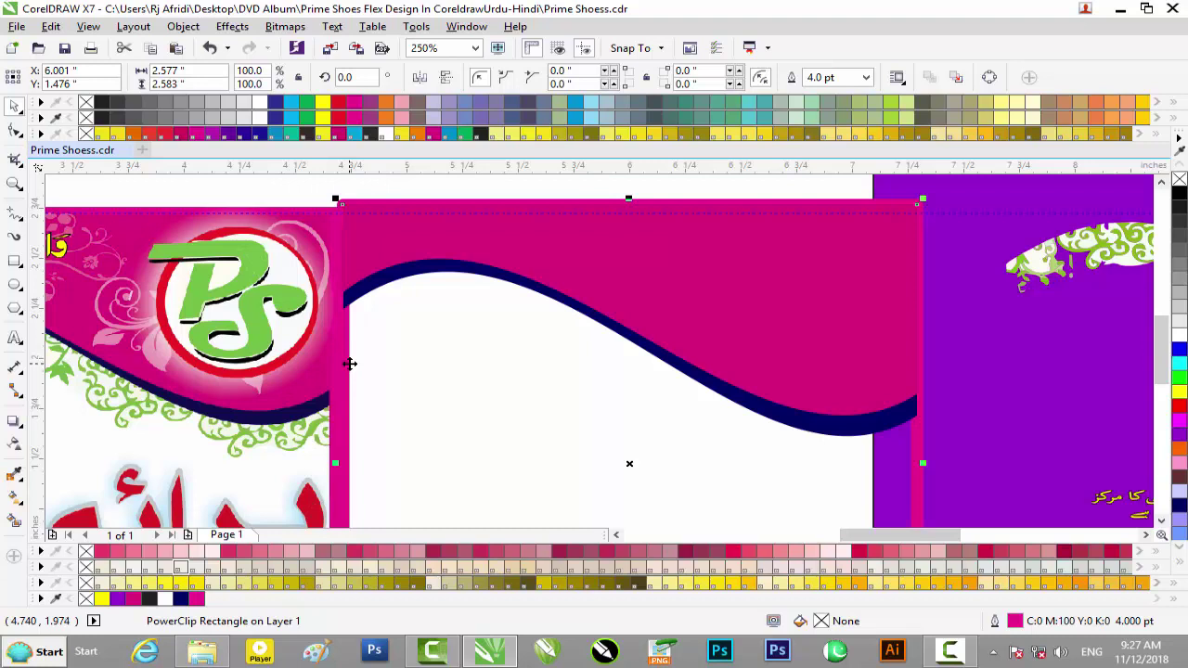
pyautogui.keyDown('ctrl'); pyautogui.click(349, 364); pyautogui.keyUp('ctrl')
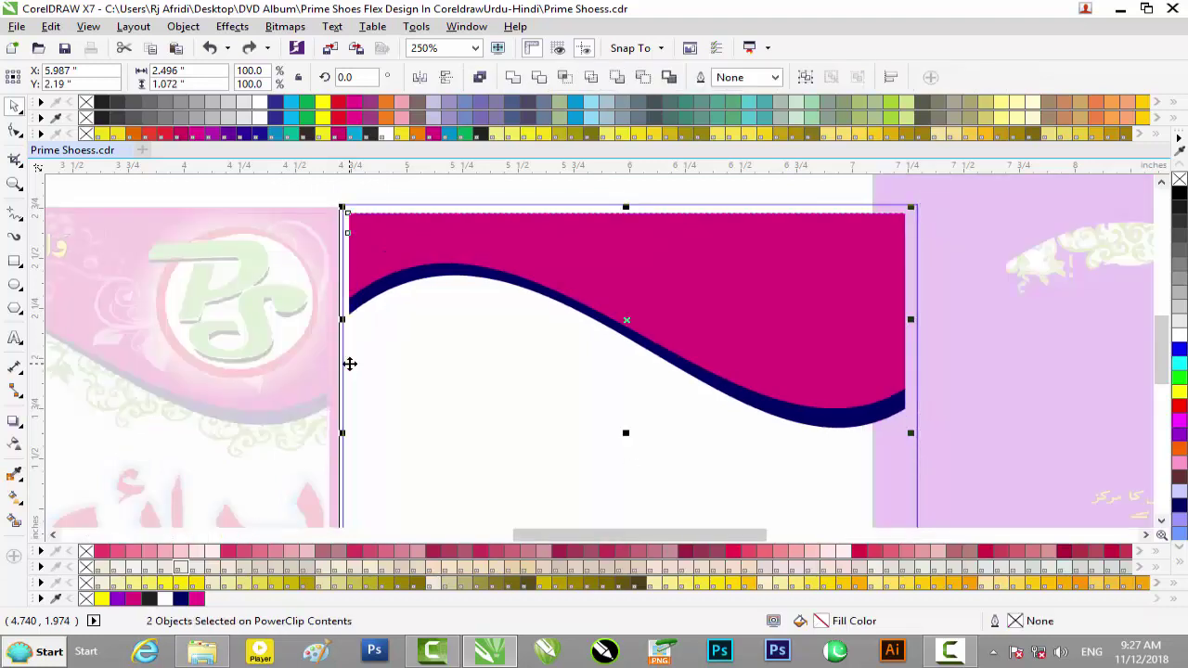
pyautogui.click(350, 365)
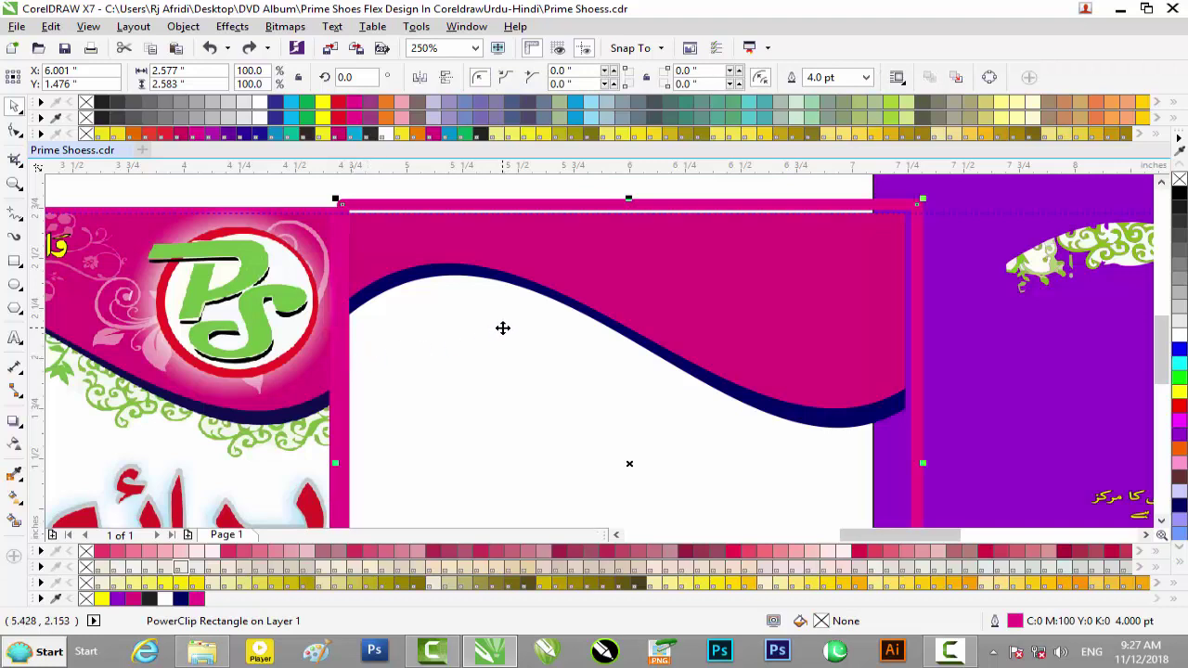
# Step: Send the PowerClip frame rectangle one level back in the stacking order and deselect it
pyautogui.hotkey('ctrl', 'pagedown')
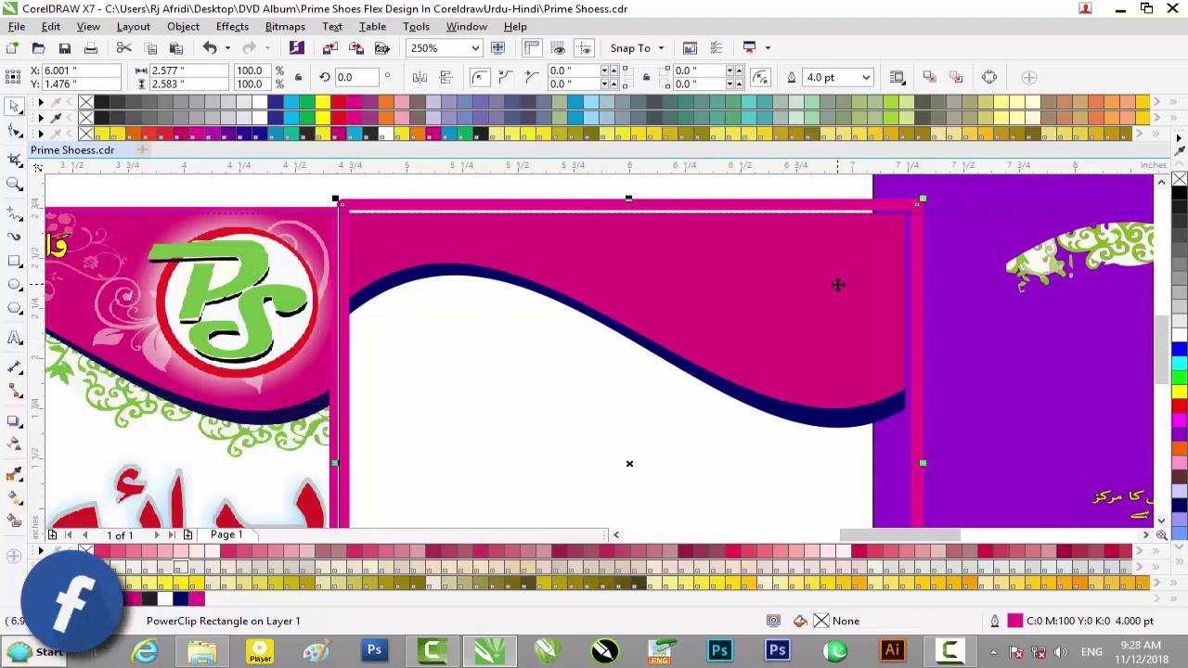
pyautogui.scroll(-1, 770, 261)
pyautogui.scroll(-3, 770, 261)
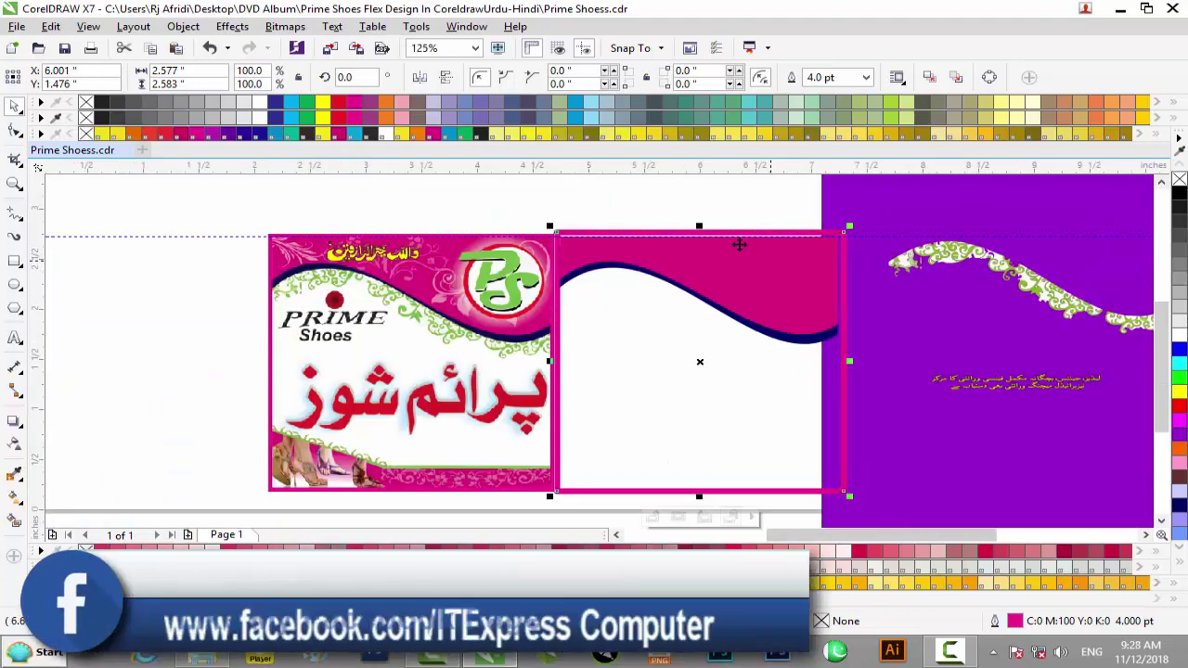
pyautogui.click(667, 181)
pyautogui.scroll(3, 745, 288)
pyautogui.scroll(-3, 746, 299)
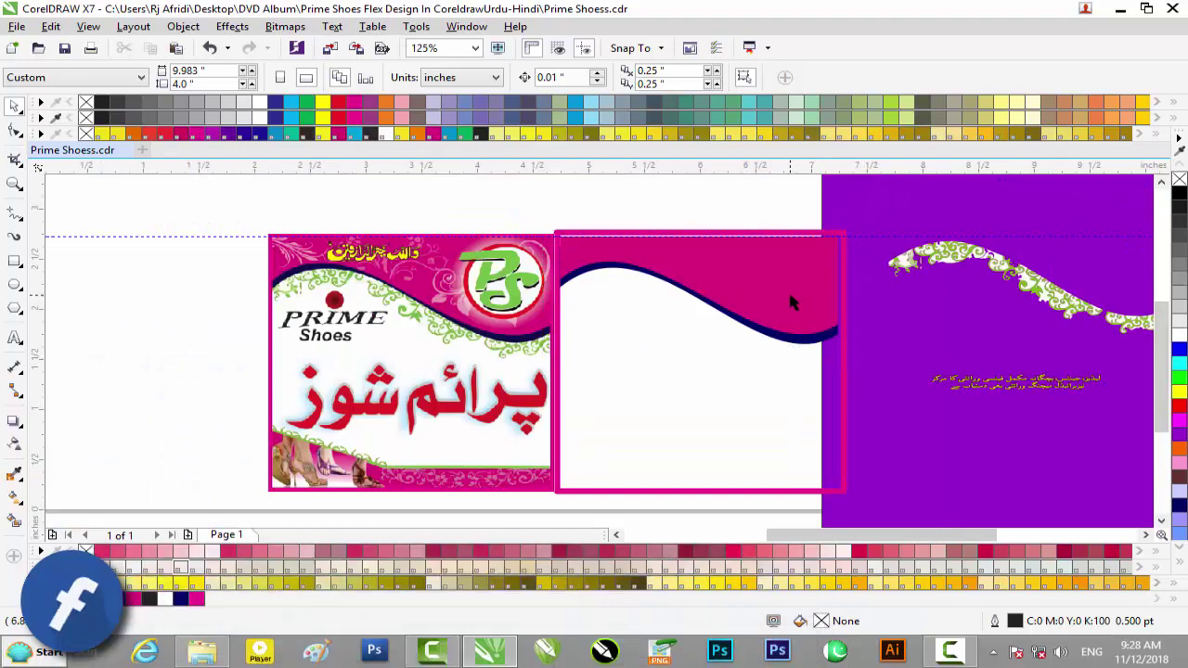
pyautogui.click(732, 254)
pyautogui.click(674, 192)
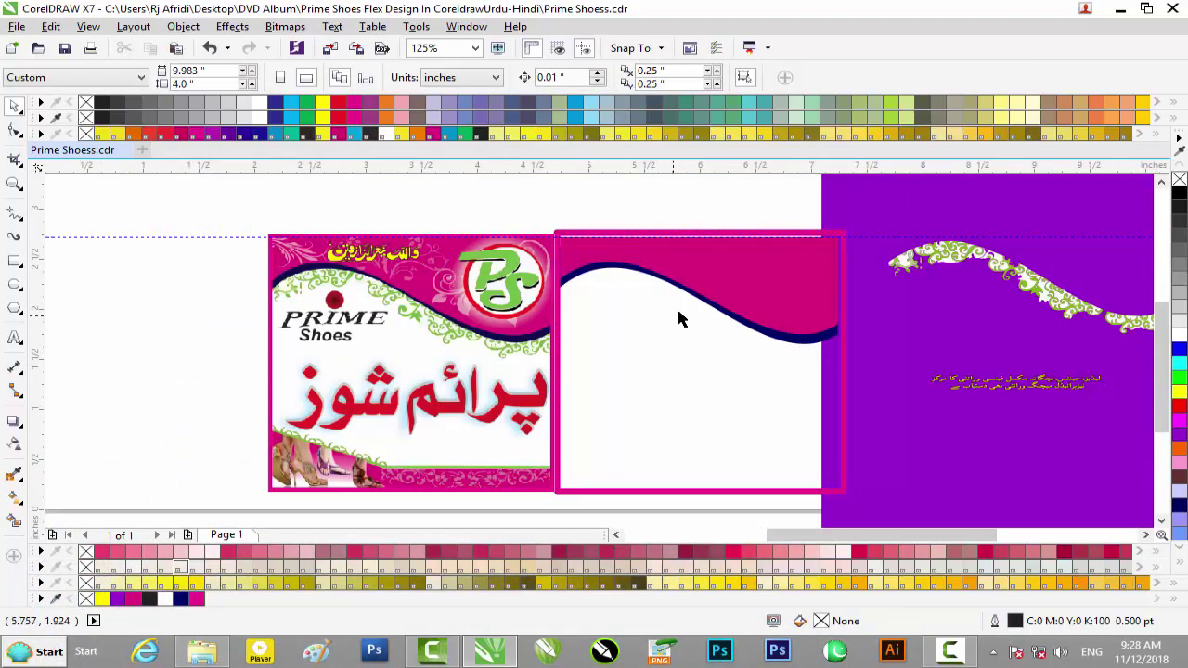
# Step: Edit the frame's PowerClip contents and stretch the header and wave to the frame's right edge, making them 2.55 inches wide
pyautogui.click(717, 288)
pyautogui.scroll(6, 717, 287)
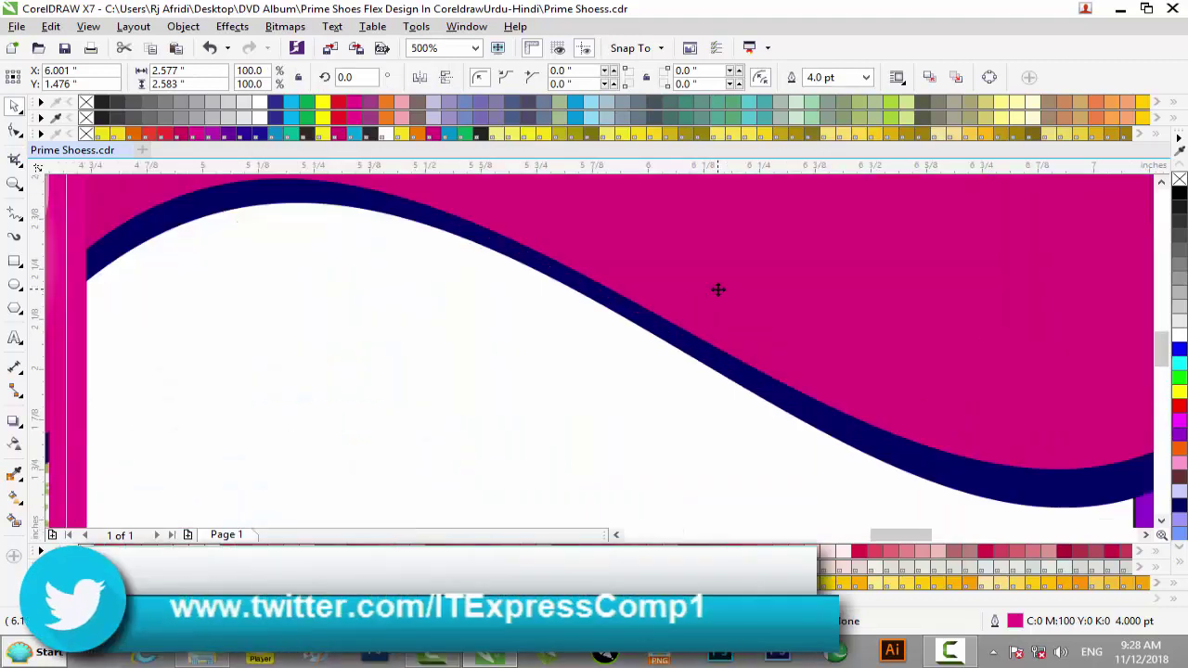
pyautogui.scroll(-3, 716, 288)
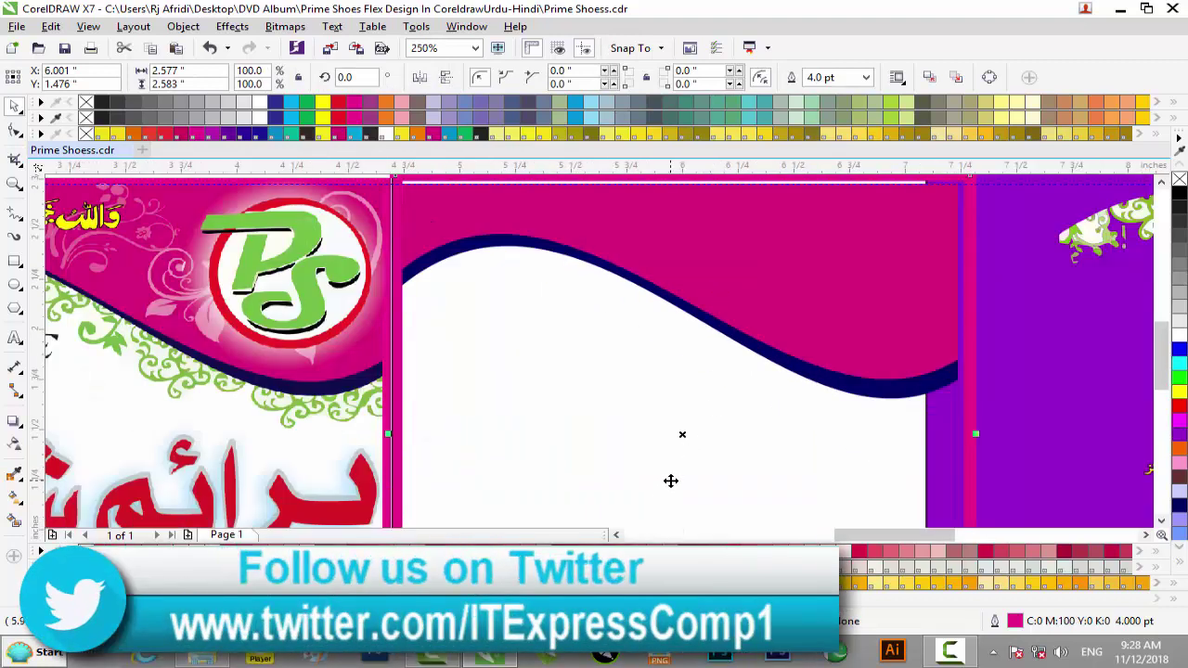
pyautogui.scroll(-3, 671, 480)
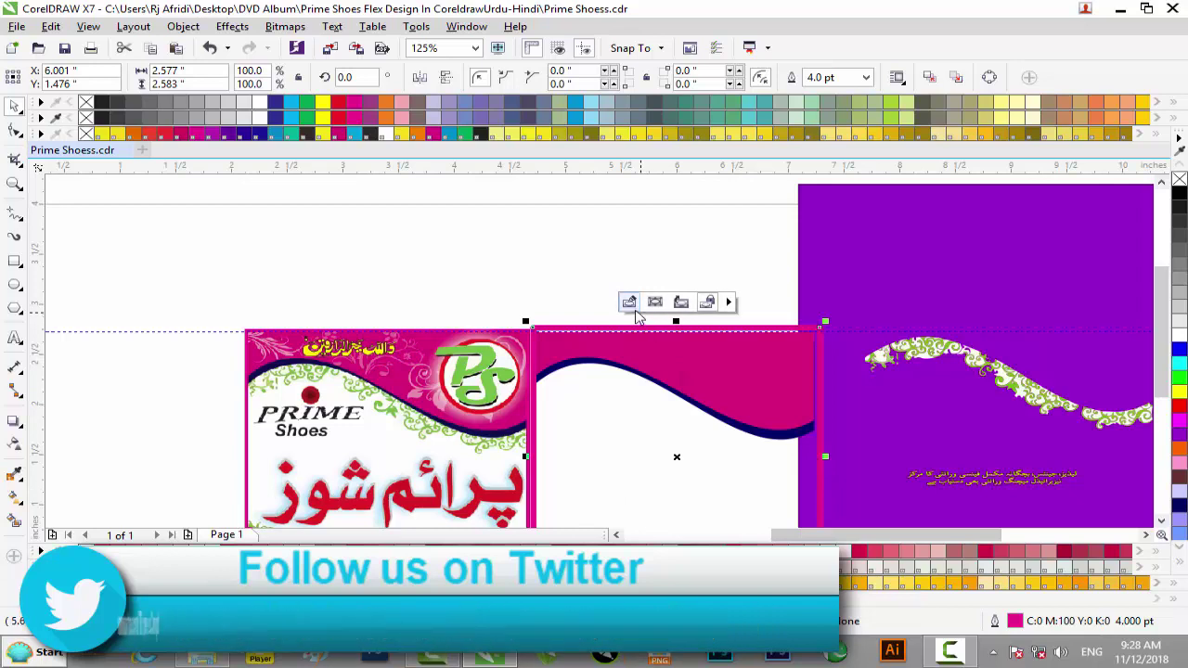
pyautogui.click(628, 302)
pyautogui.click(758, 400)
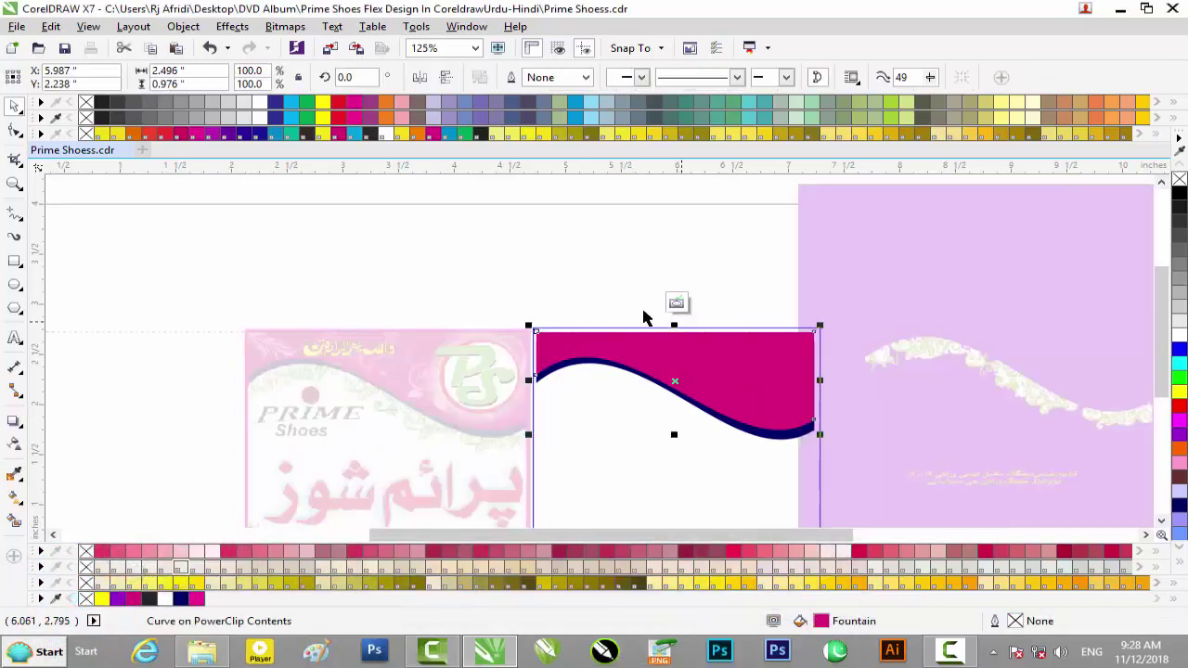
pyautogui.moveTo(501, 289); pyautogui.dragTo(837, 471)
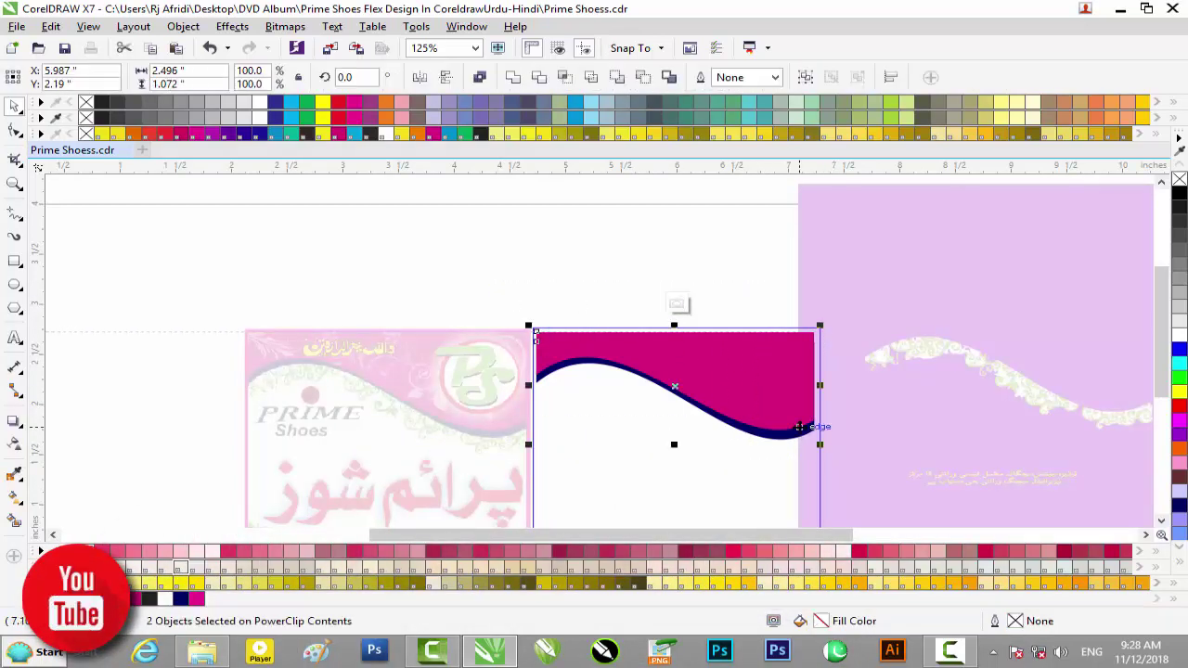
pyautogui.scroll(4, 798, 426)
pyautogui.moveTo(862, 262); pyautogui.dragTo(882, 264)
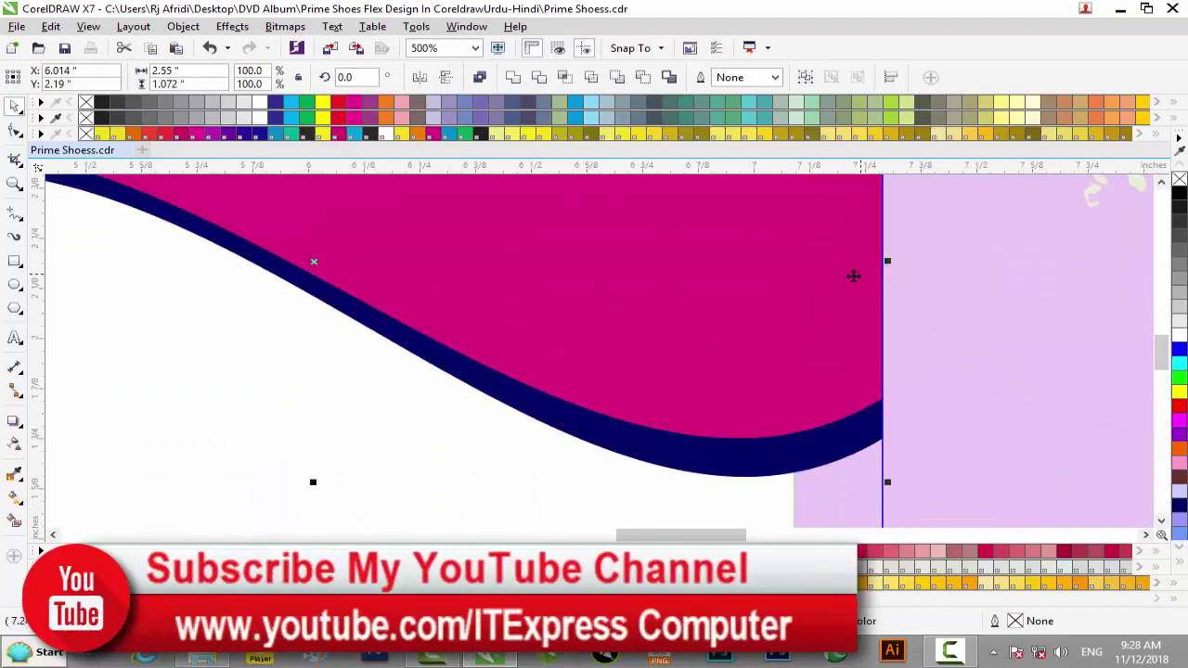
# Step: Extend the header contents up to the frame's upper edge and finish editing the PowerClip
pyautogui.scroll(-2, 826, 279)
pyautogui.moveTo(1159, 357); pyautogui.dragTo(1159, 324)
pyautogui.moveTo(570, 364); pyautogui.dragTo(571, 353)
pyautogui.click(568, 327)
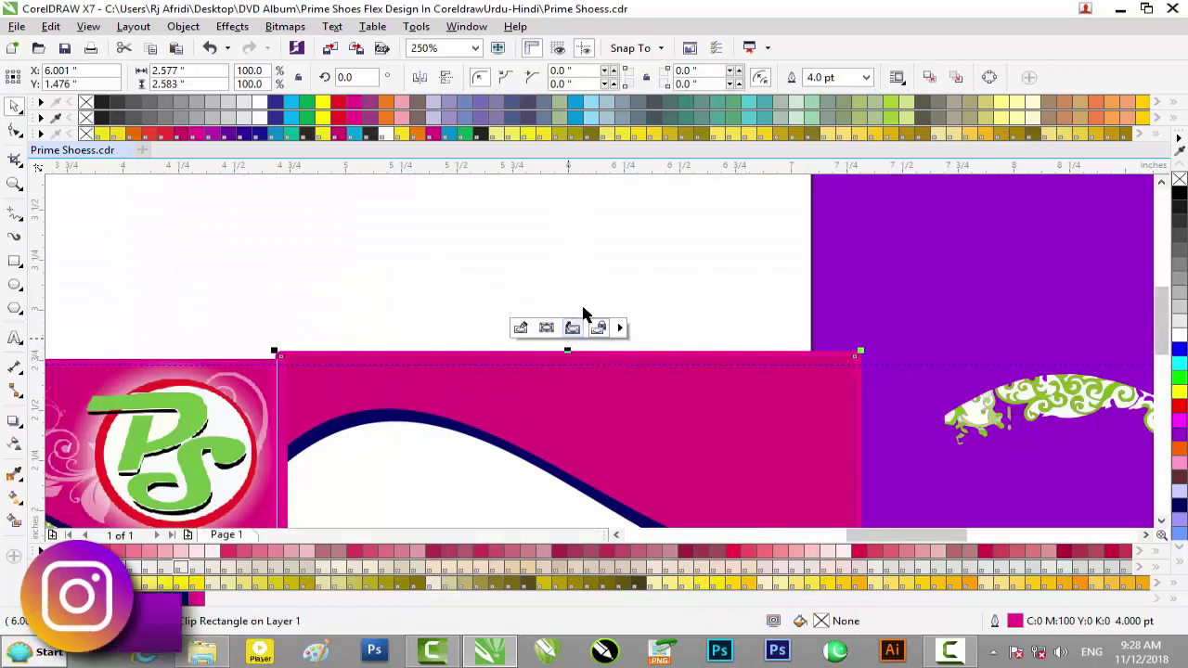
pyautogui.click(663, 301)
pyautogui.click(777, 405)
pyautogui.scroll(-2, 776, 404)
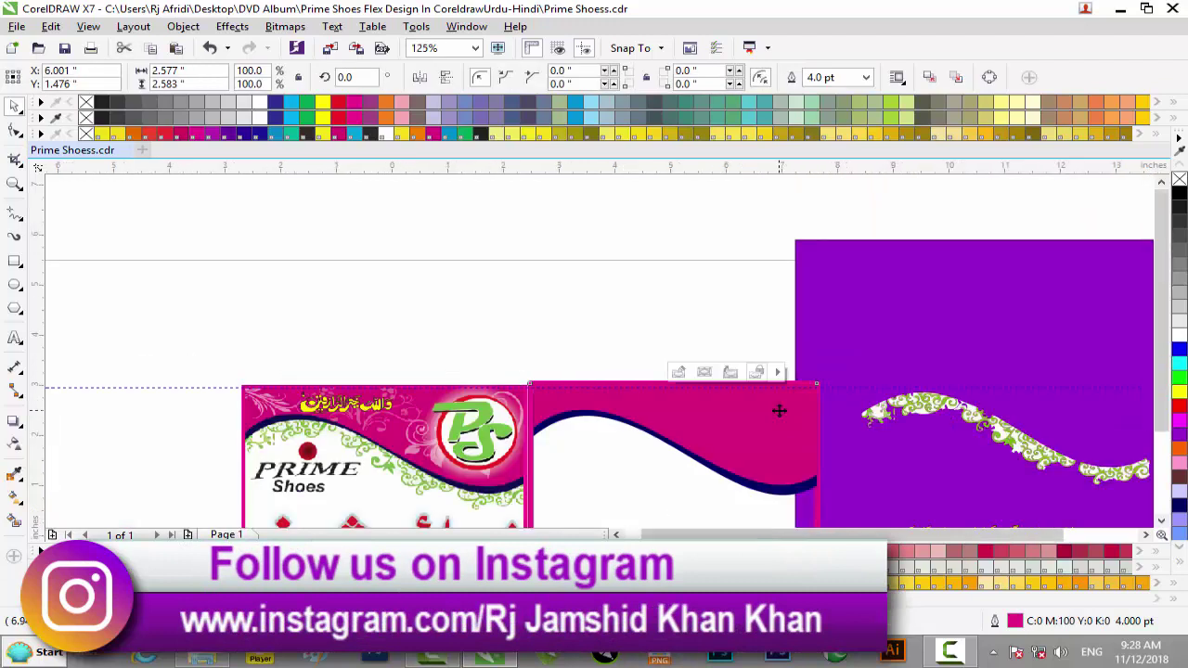
pyautogui.scroll(6, 779, 410)
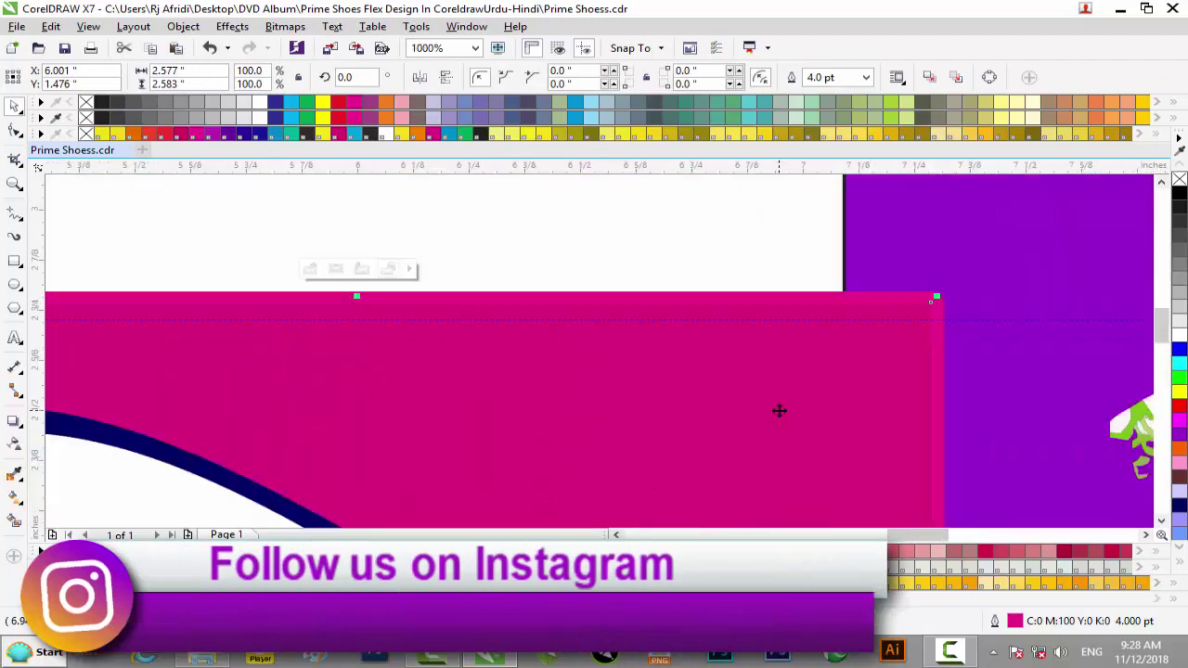
pyautogui.scroll(-6, 779, 410)
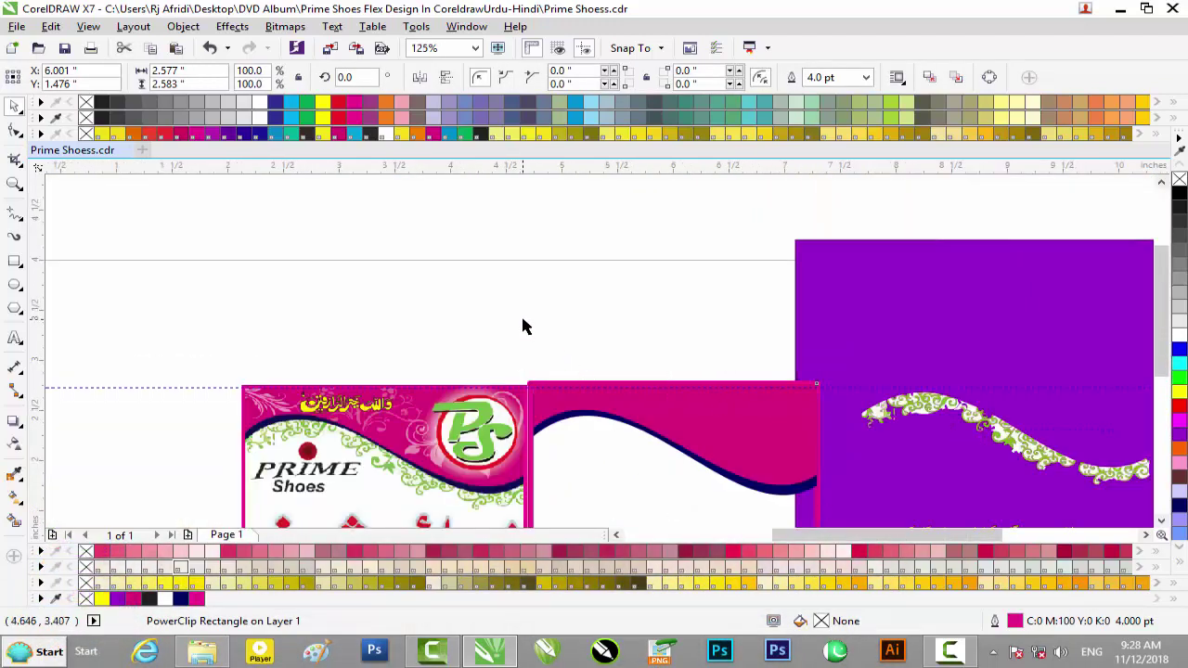
# Step: Move the reference banner slightly left to leave a narrow gap beside the new magenta frame, and deselect it
pyautogui.click(523, 325)
pyautogui.scroll(6, 525, 405)
pyautogui.scroll(2, 684, 408)
pyautogui.scroll(-2, 684, 409)
pyautogui.moveTo(479, 373); pyautogui.dragTo(424, 360)
pyautogui.press('Escape')
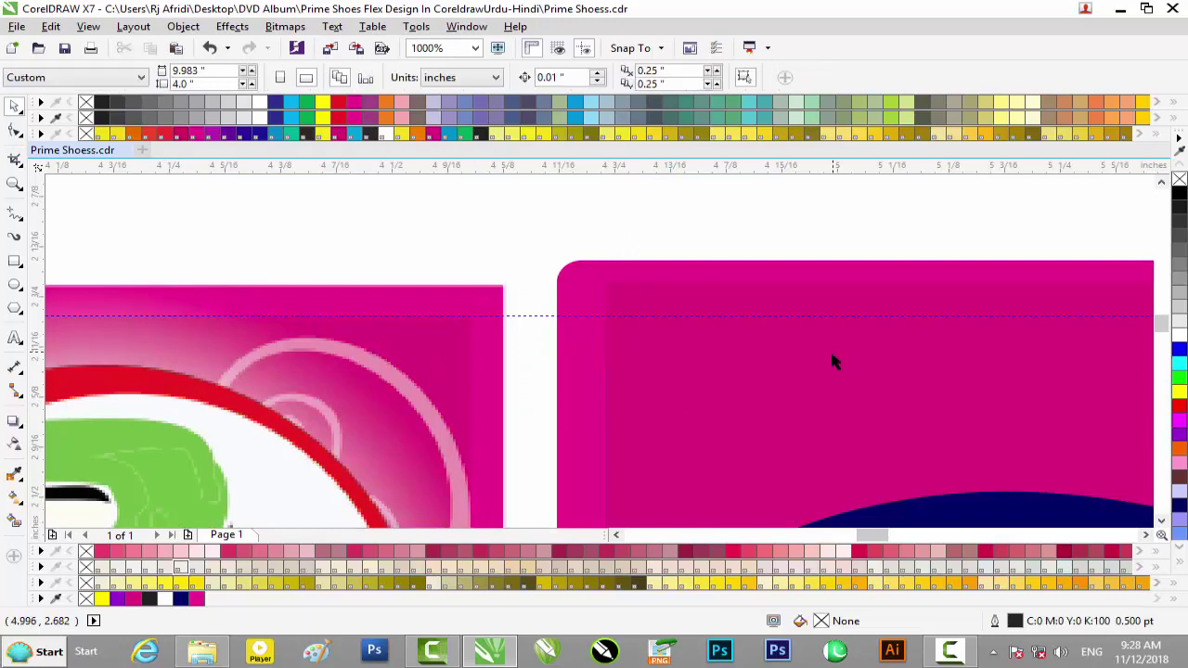
pyautogui.scroll(-2, 828, 351)
pyautogui.scroll(-2, 827, 351)
pyautogui.moveTo(830, 529); pyautogui.dragTo(882, 531)
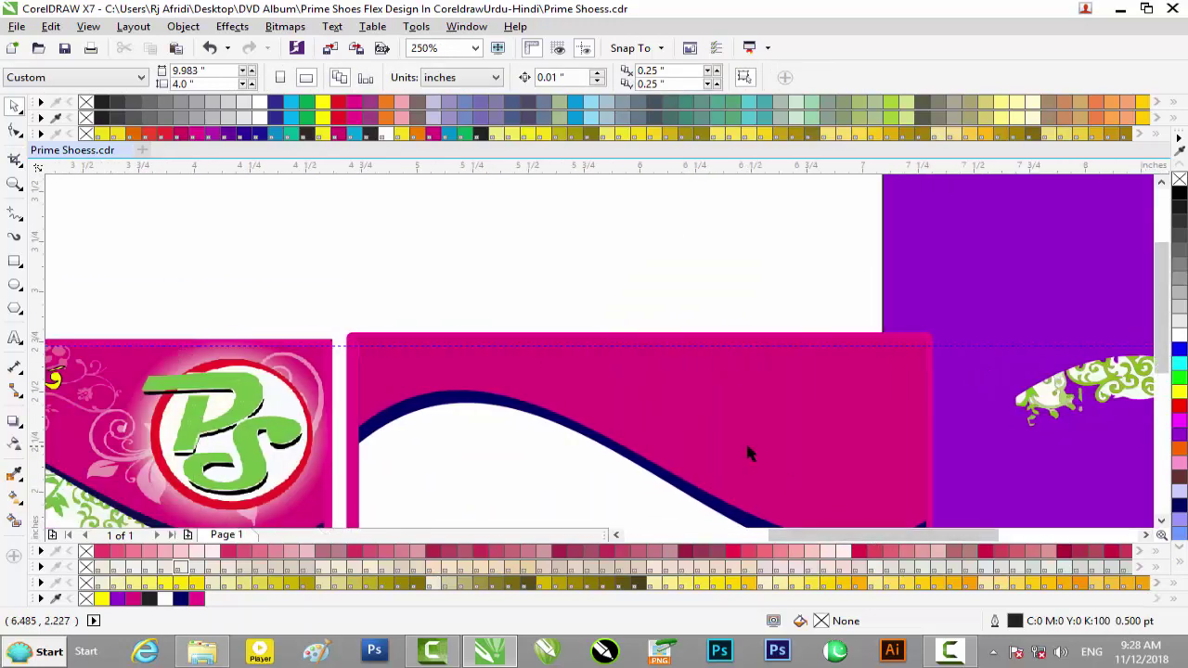
pyautogui.scroll(-1, 745, 440)
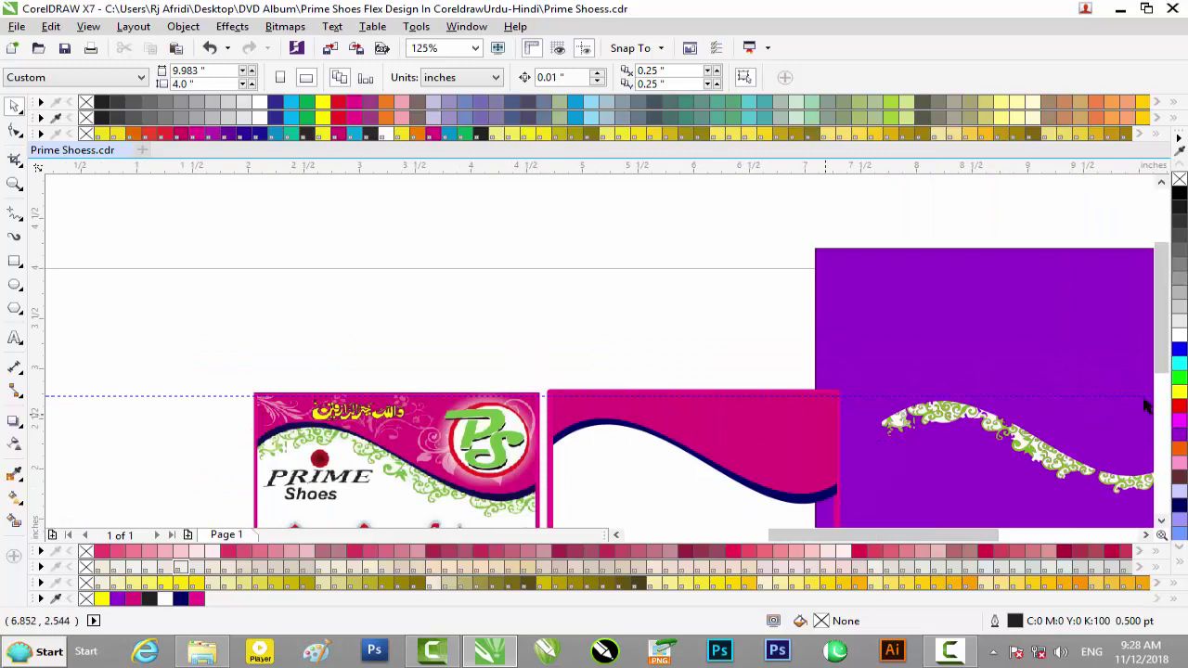
# Step: Trace the reference banner's lower magenta panel as a closed straight-line outline, about 2.49 by 0.56 inches
pyautogui.moveTo(1161, 357); pyautogui.dragTo(1167, 464)
pyautogui.scroll(1, 220, 384)
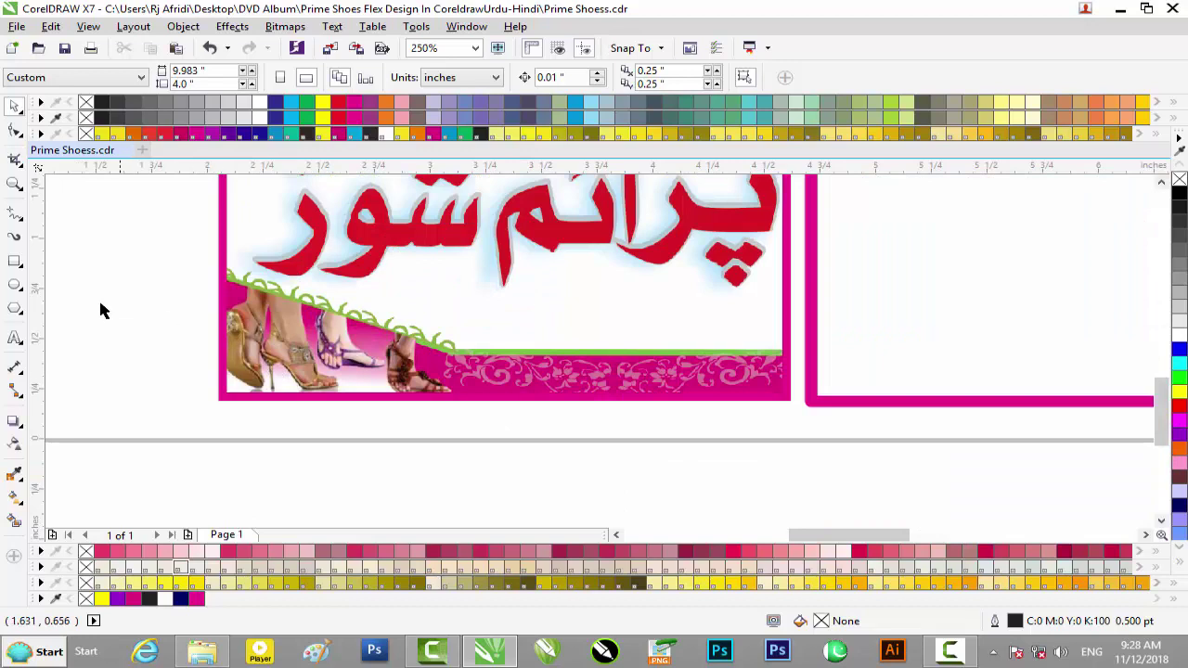
pyautogui.click(14, 214)
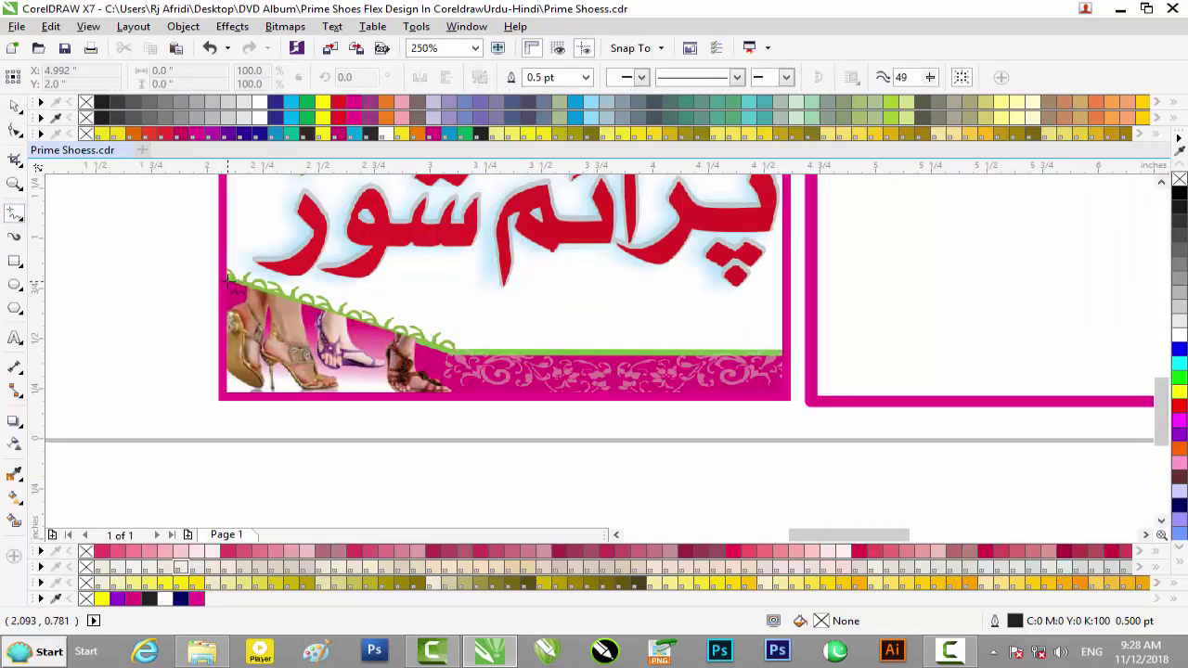
pyautogui.click(229, 279)
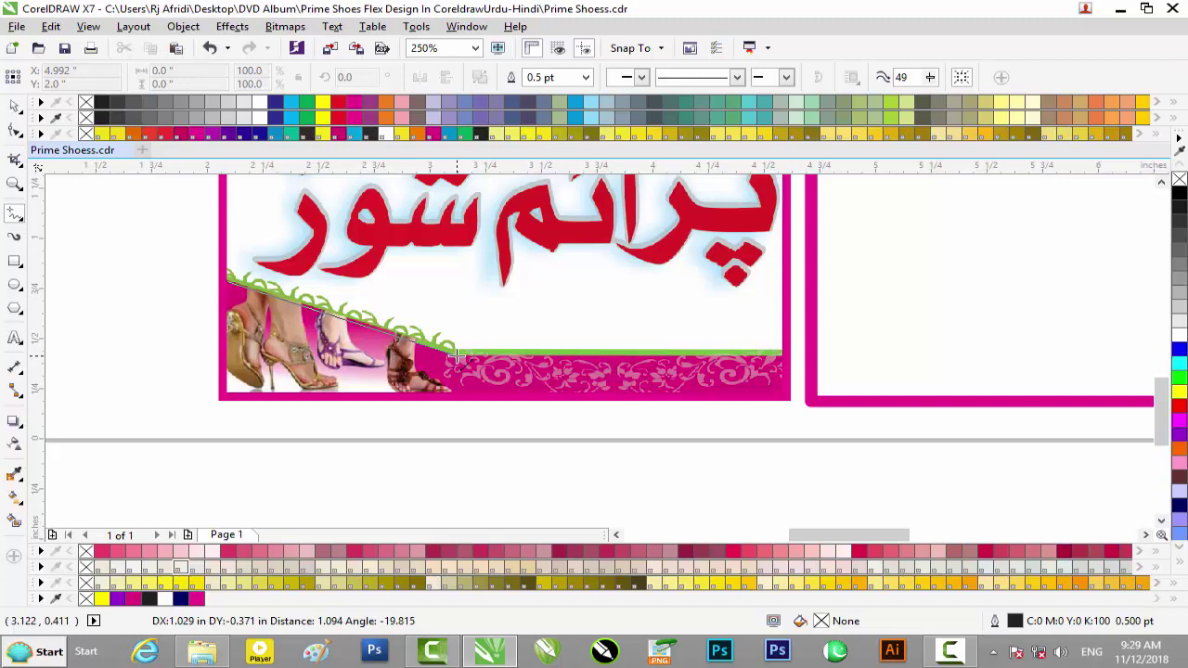
pyautogui.click(456, 354)
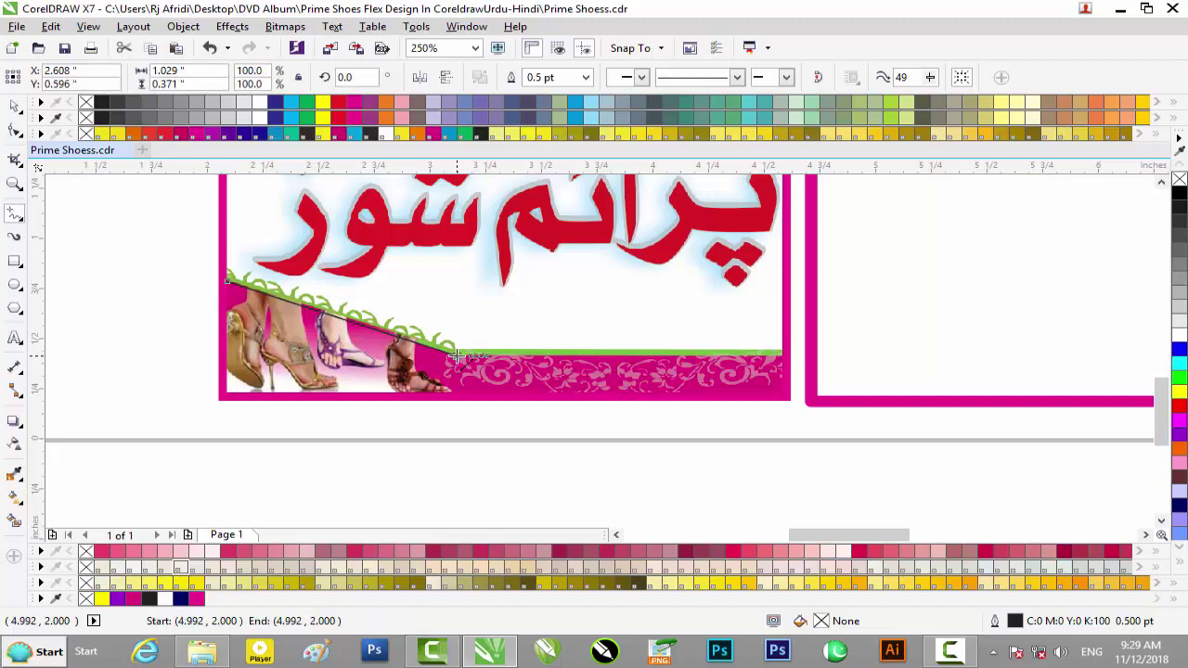
pyautogui.click(782, 356)
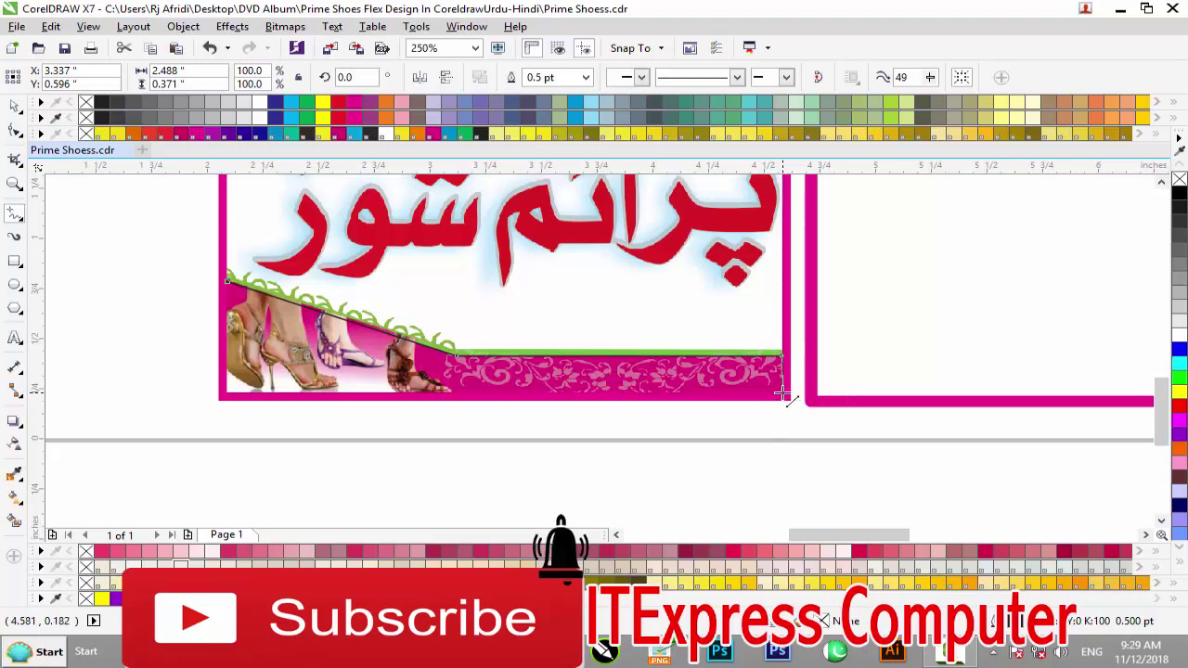
pyautogui.click(781, 393)
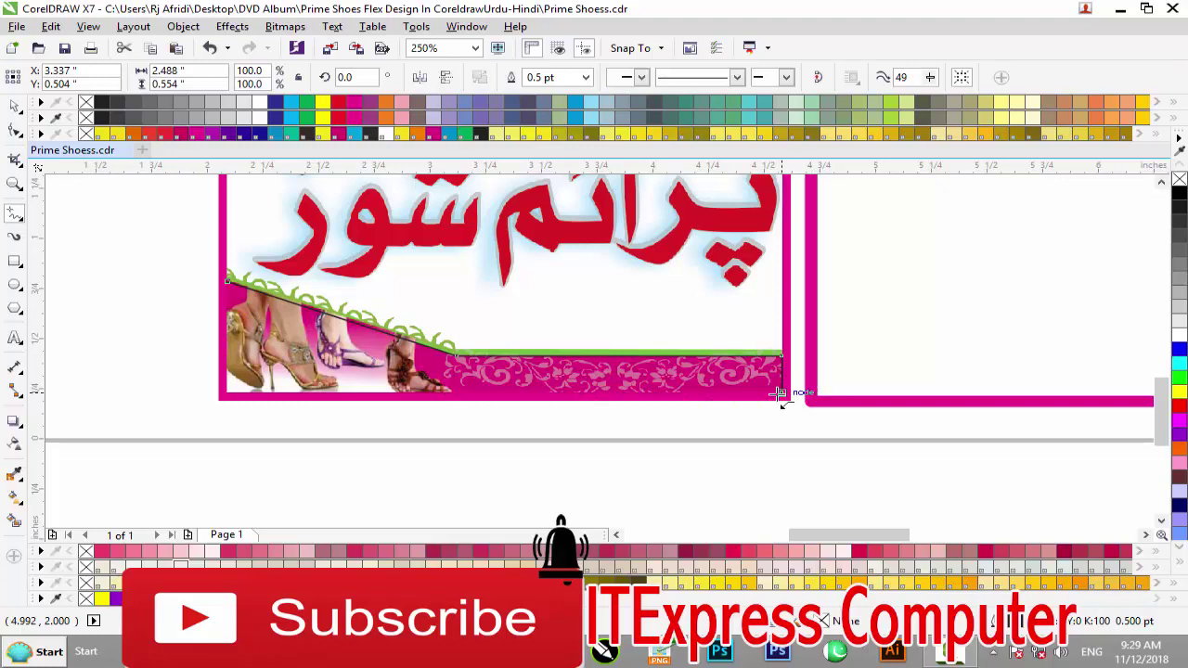
pyautogui.click(223, 394)
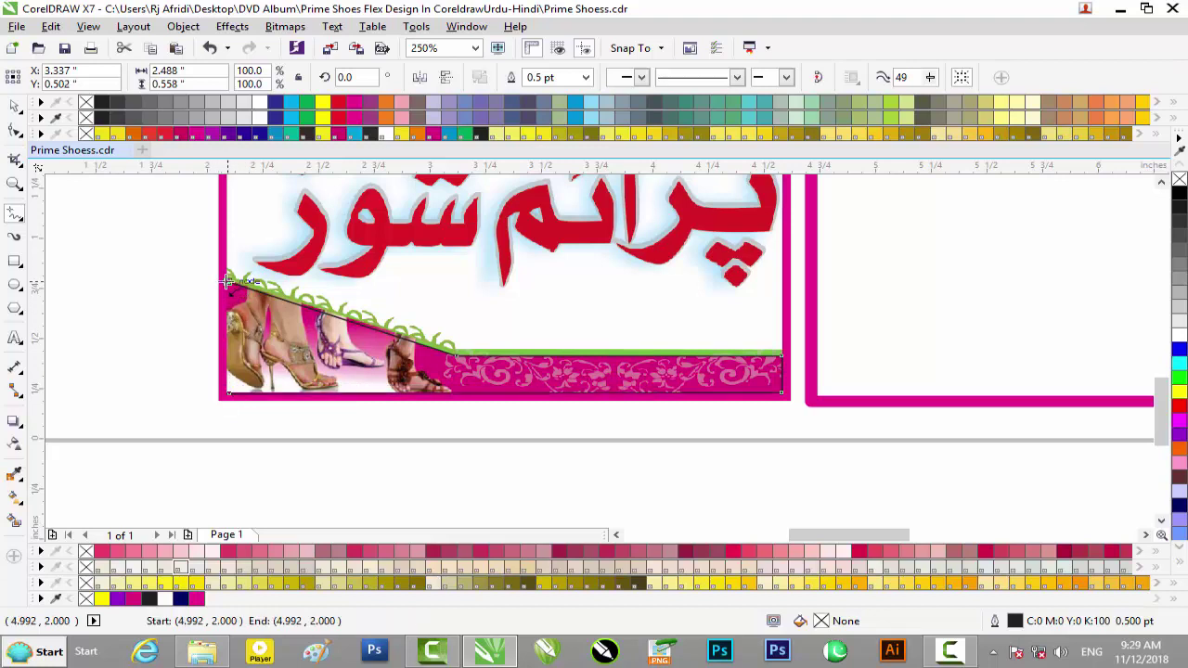
pyautogui.click(228, 280)
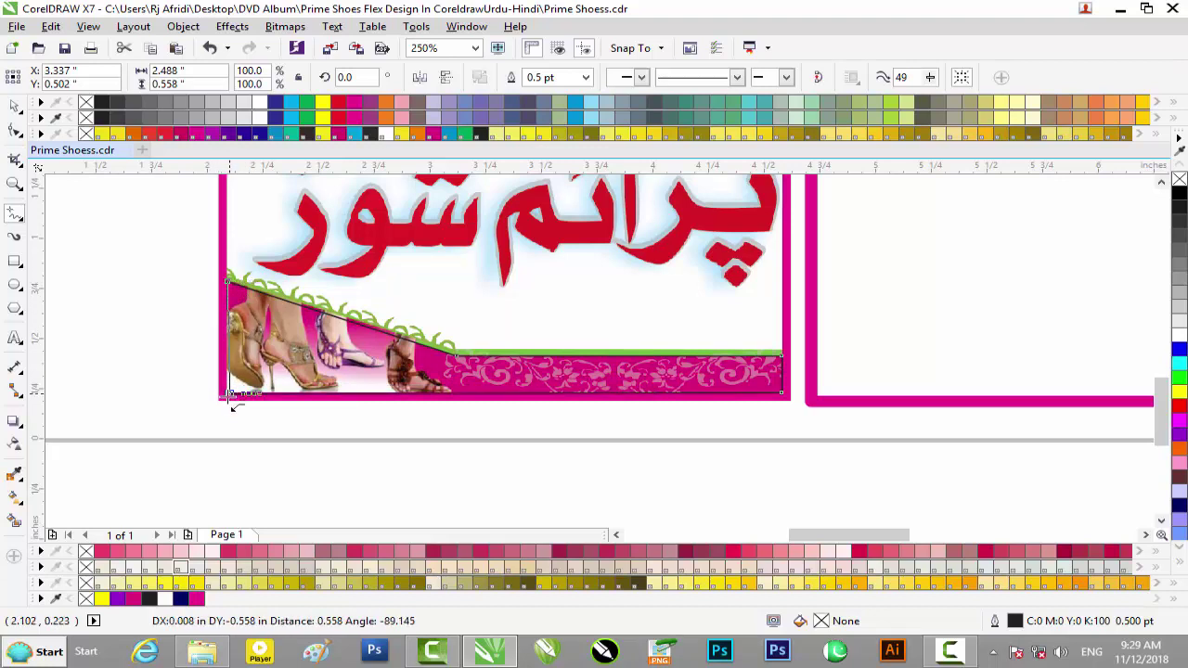
pyautogui.click(229, 393)
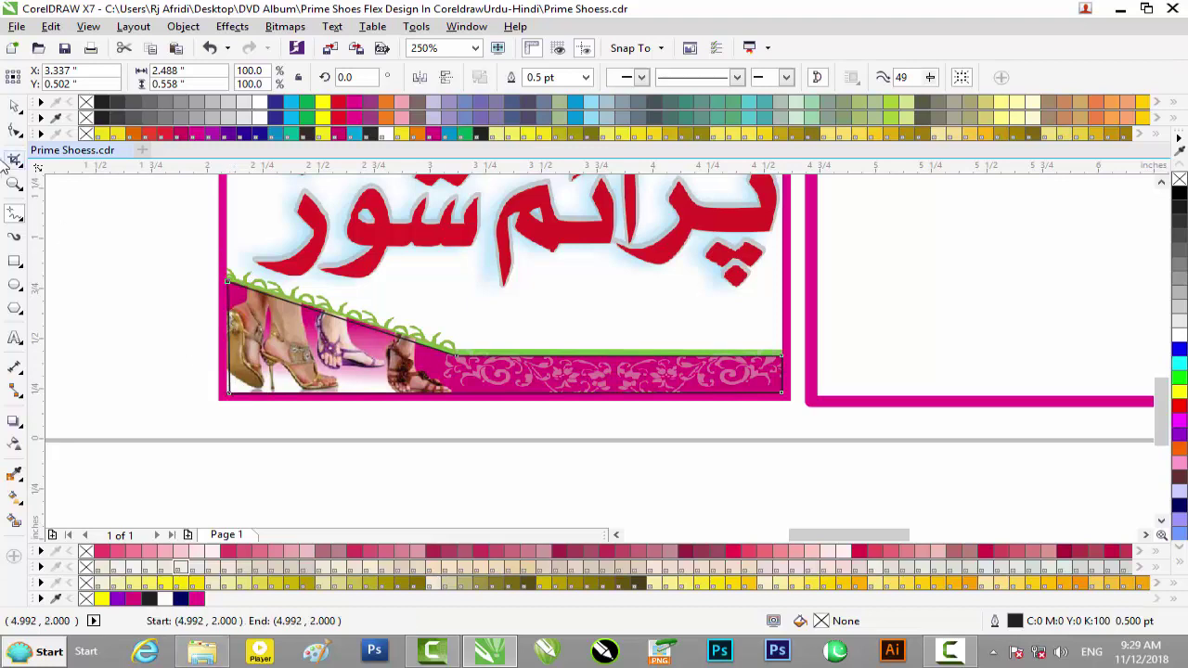
# Step: Move the traced panel outline into the new frame's lower end and nudge it up onto the inner border edge
pyautogui.click(14, 105)
pyautogui.scroll(-2, 436, 369)
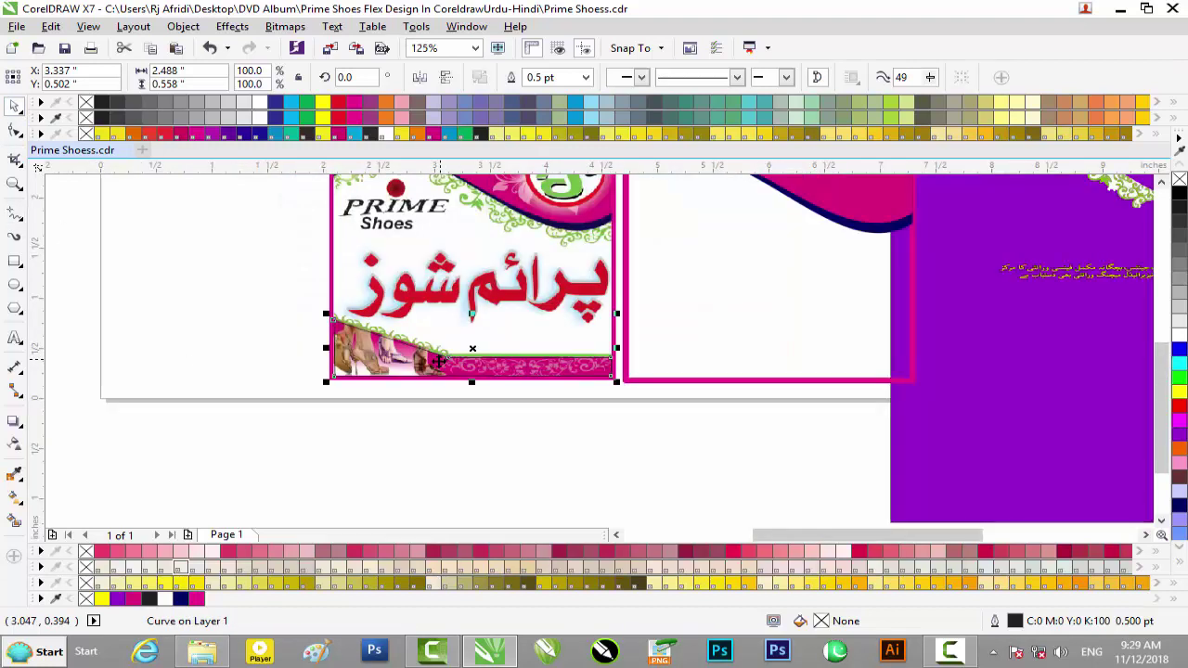
pyautogui.moveTo(436, 370); pyautogui.dragTo(721, 372)
pyautogui.scroll(2, 720, 373)
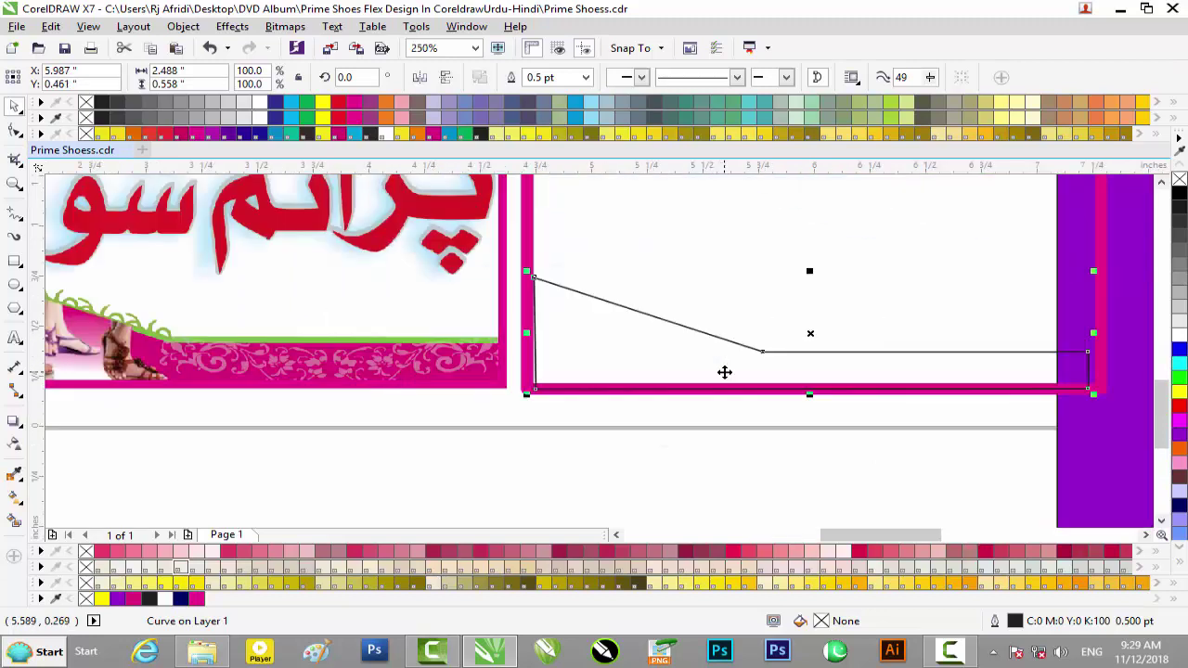
pyautogui.scroll(1, 978, 388)
pyautogui.scroll(-1, 978, 388)
pyautogui.press('Up')
pyautogui.press('Up')
pyautogui.press('Up')
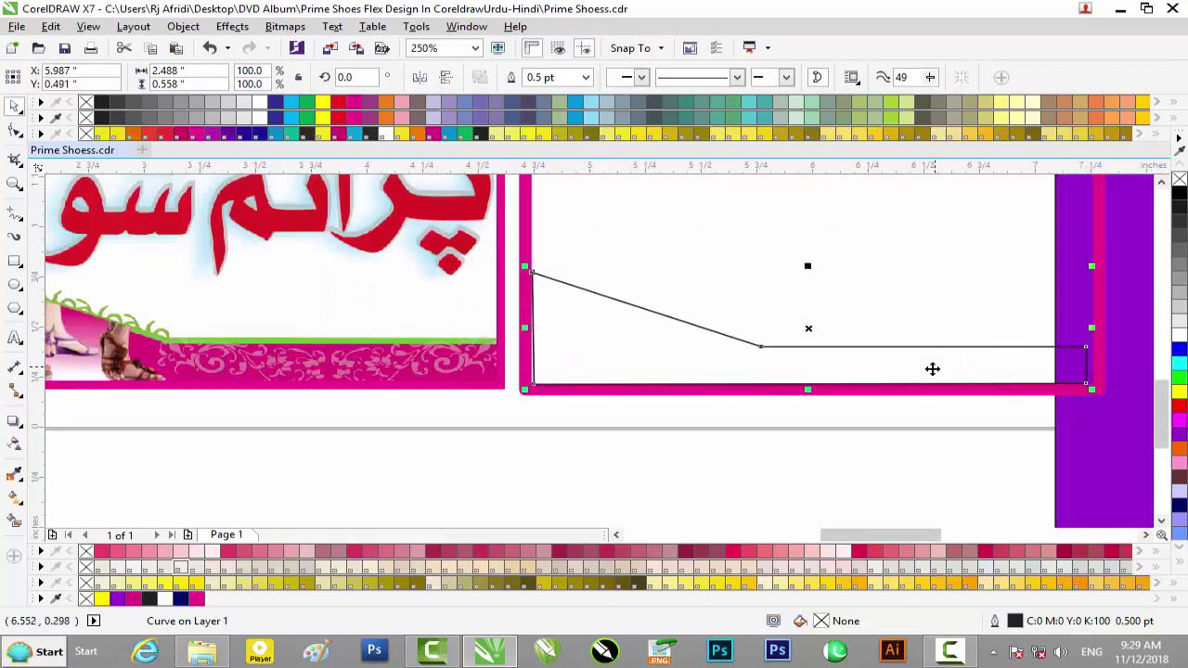
# Step: Stretch the panel outline sideways to meet the frame's right and left inner edges, making it 2.527 inches wide
pyautogui.click(837, 450)
pyautogui.click(1026, 366)
pyautogui.scroll(-2, 988, 362)
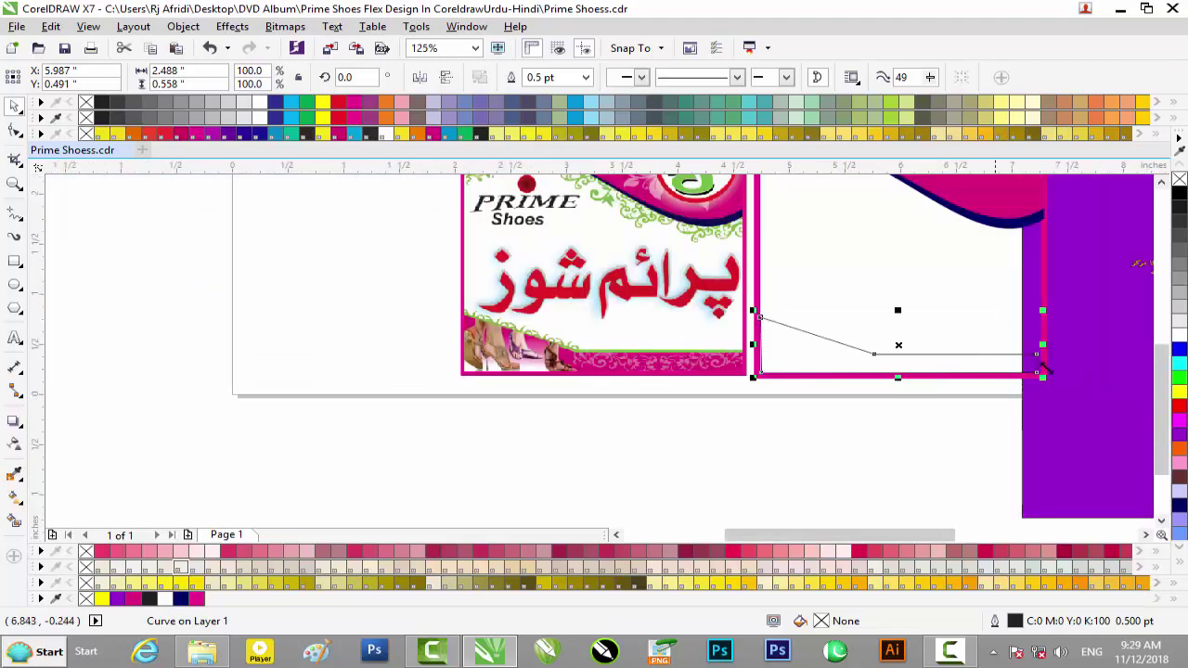
pyautogui.scroll(4, 1055, 344)
pyautogui.moveTo(976, 327); pyautogui.dragTo(991, 331)
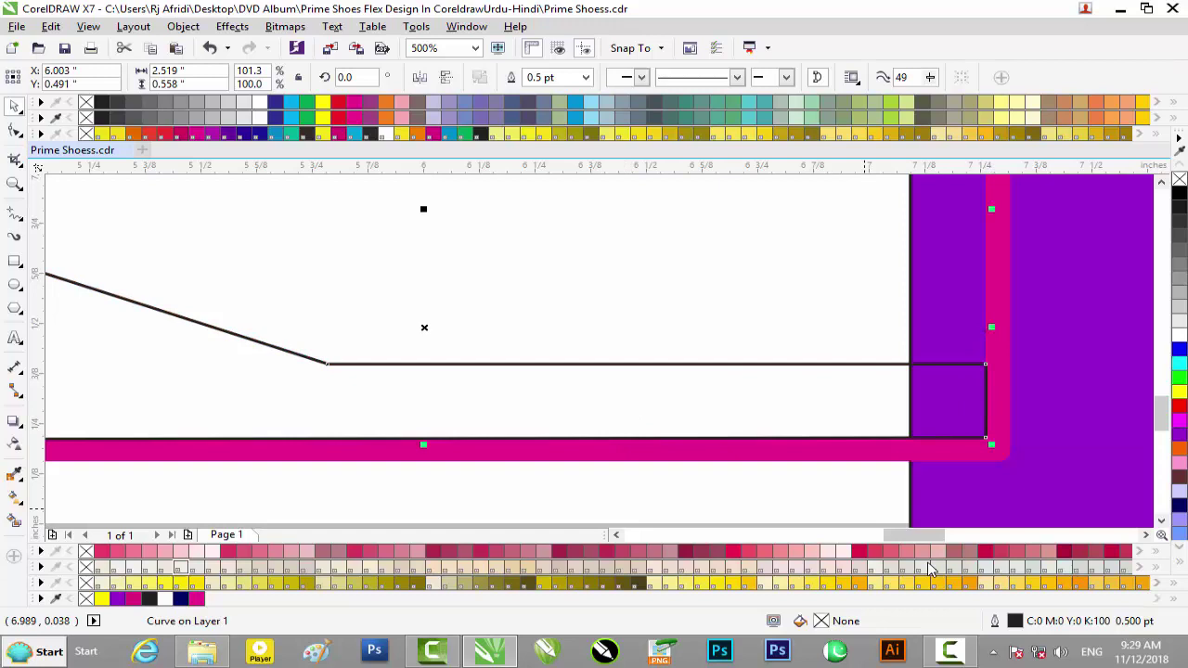
pyautogui.moveTo(893, 534); pyautogui.dragTo(863, 534)
pyautogui.scroll(2, 753, 326)
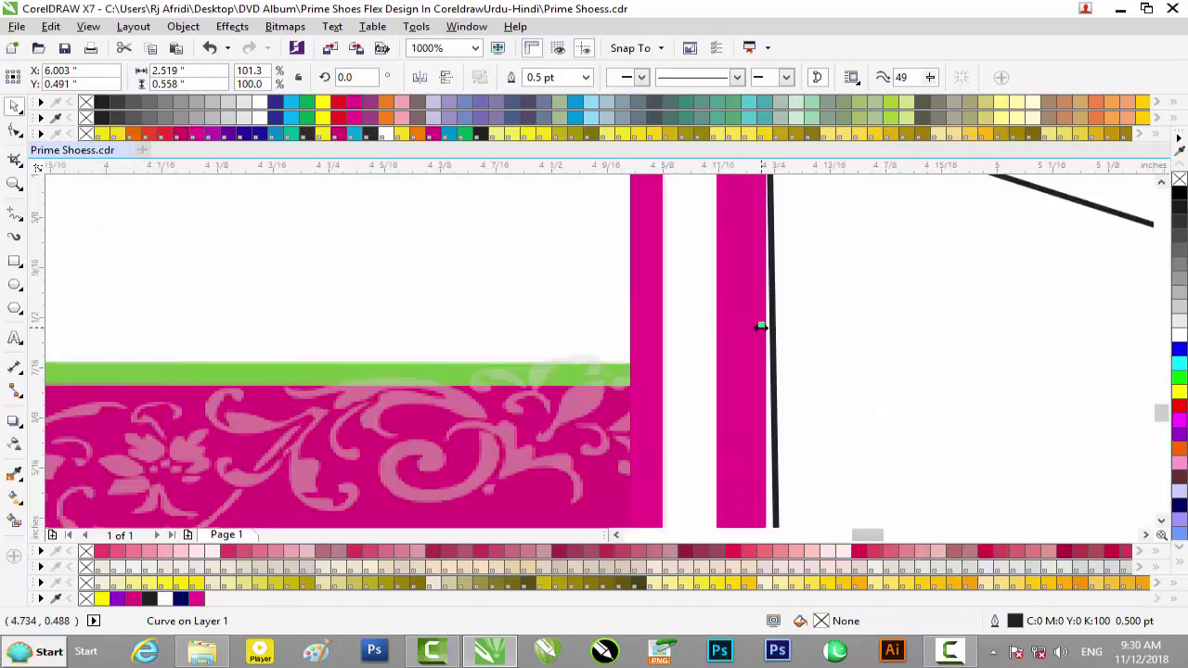
pyautogui.moveTo(759, 327); pyautogui.dragTo(757, 327)
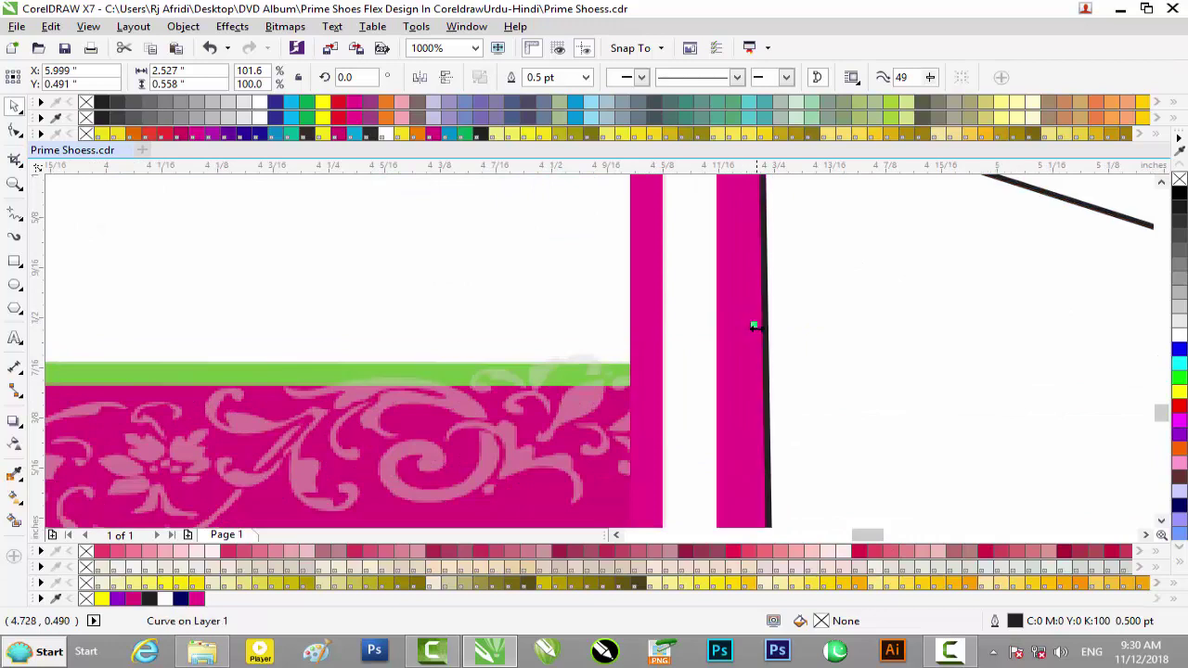
pyautogui.scroll(-2, 758, 329)
pyautogui.scroll(-2, 757, 333)
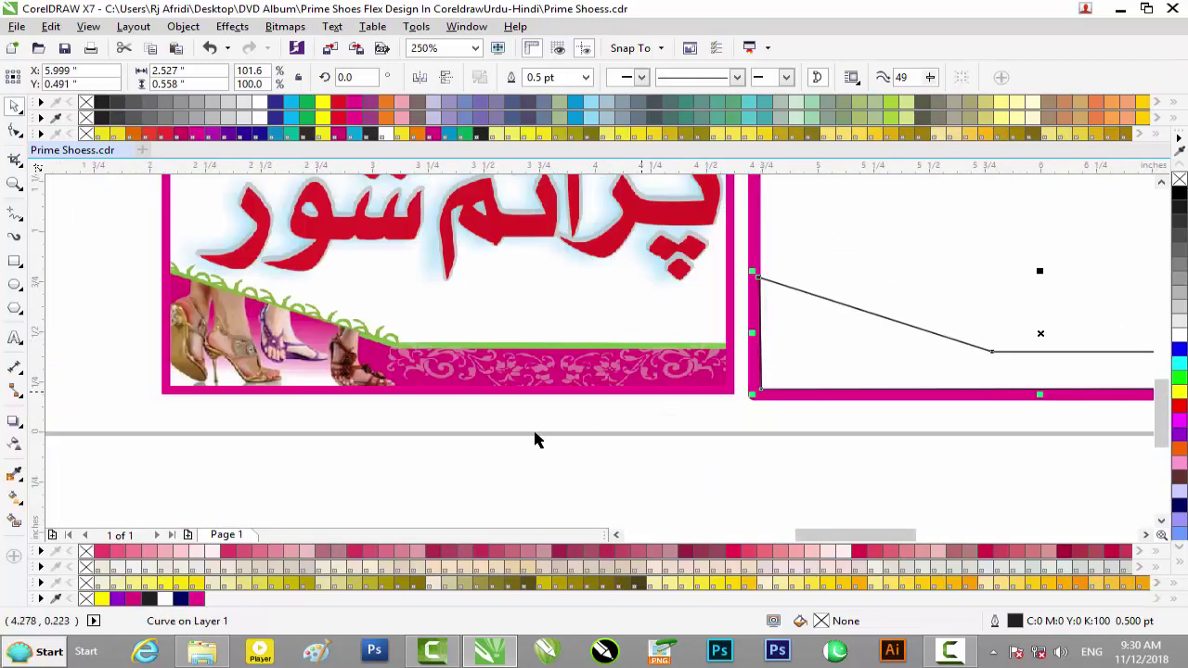
# Step: Fill the lower panel with the document's dark magenta (C9 M100 Y19 K0) and remove its outline
pyautogui.click(135, 598)
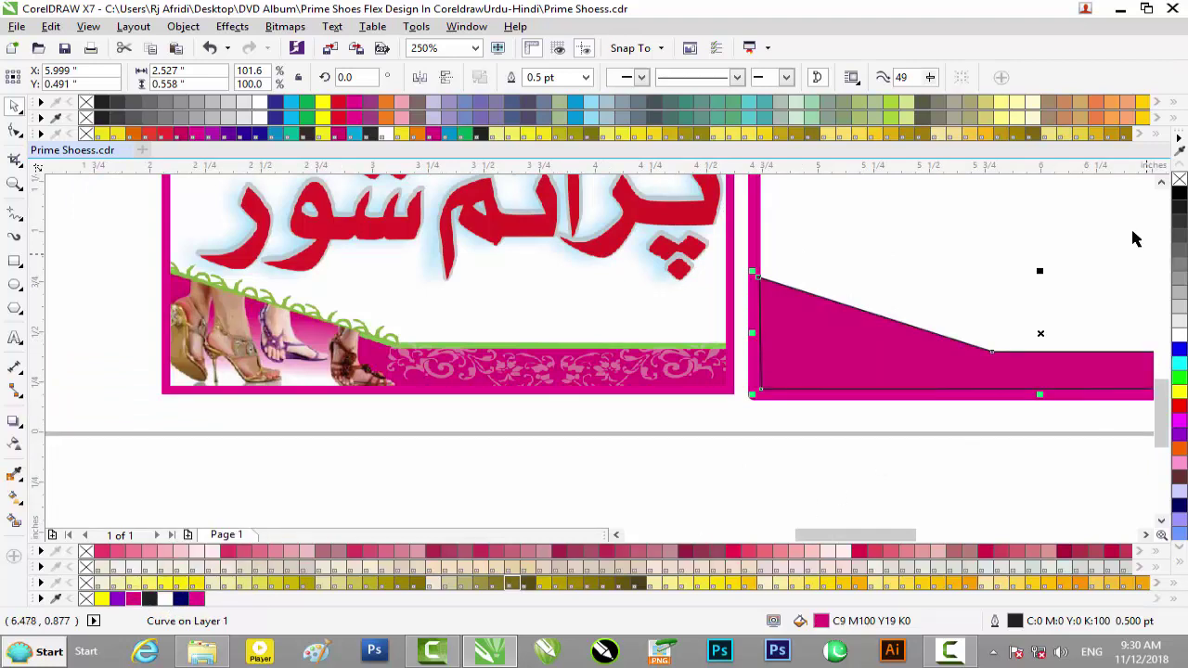
pyautogui.rightClick(1179, 178)
pyautogui.click(876, 349)
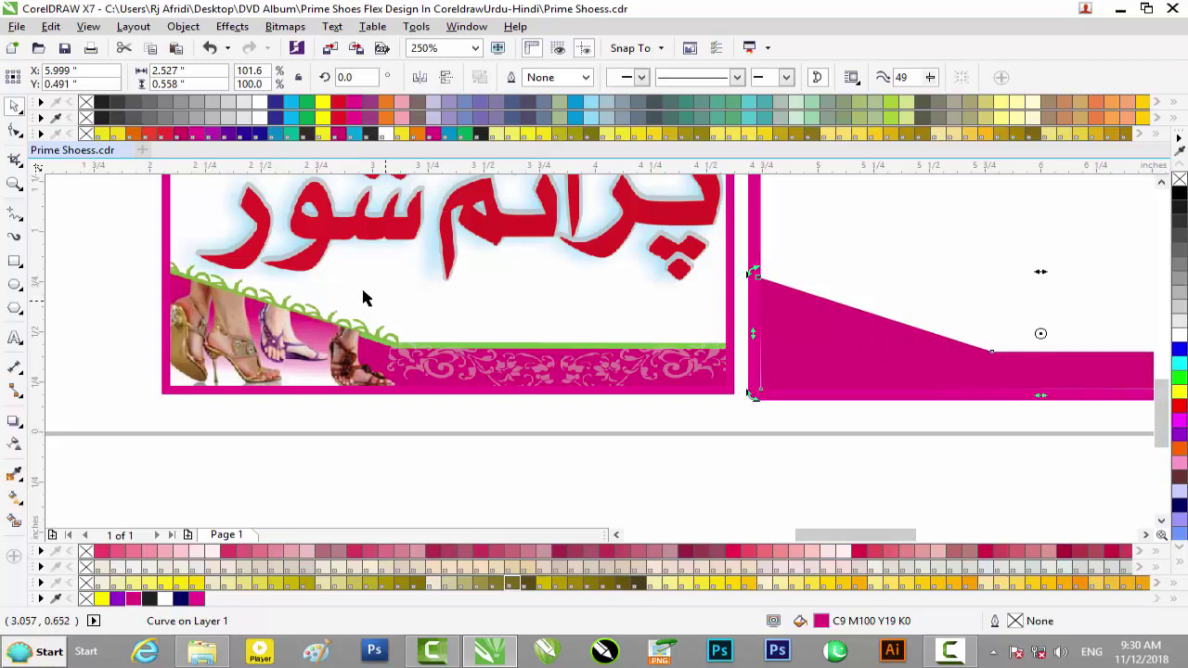
# Step: Extend the lower panel into the frame's left and bottom borders, making it 2.55 inches wide and 0.571 inches high
pyautogui.click(865, 275)
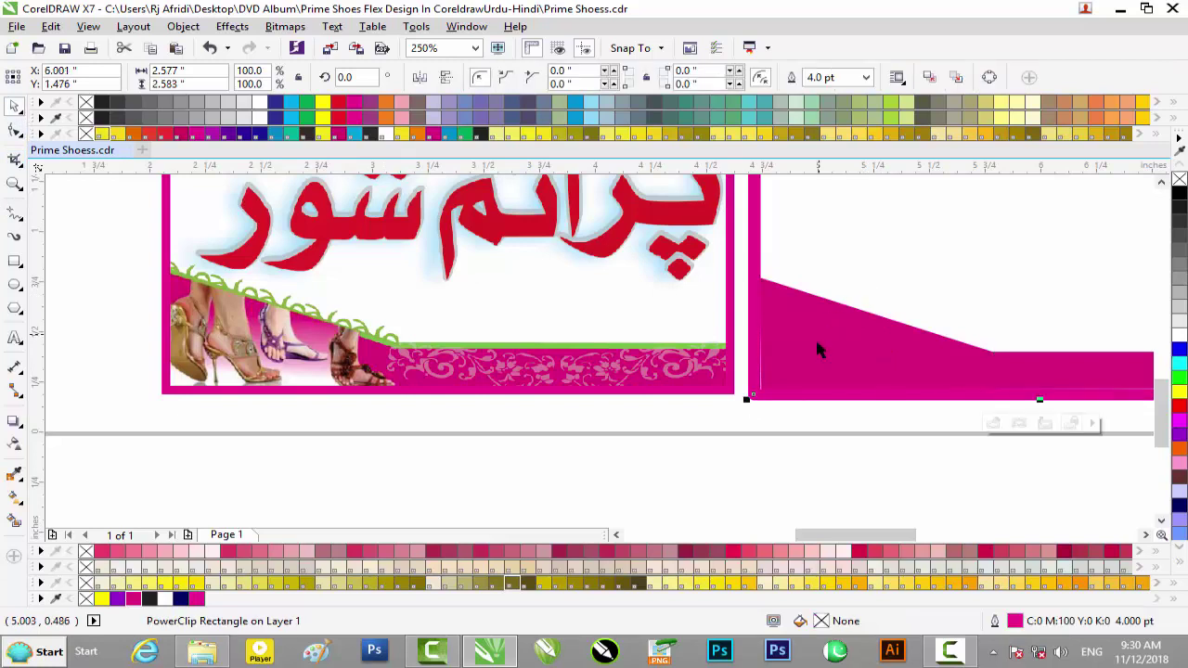
pyautogui.click(815, 341)
pyautogui.moveTo(750, 330); pyautogui.dragTo(746, 331)
pyautogui.moveTo(858, 536); pyautogui.dragTo(883, 533)
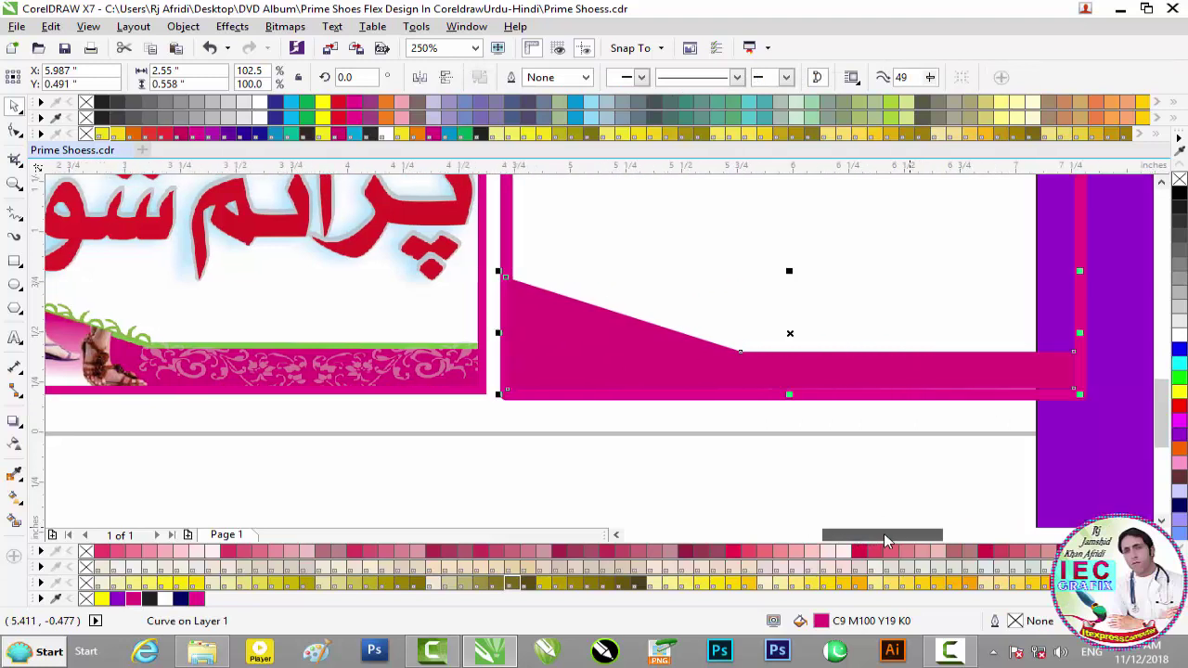
pyautogui.scroll(3, 782, 420)
pyautogui.moveTo(805, 288); pyautogui.dragTo(806, 300)
pyautogui.moveTo(915, 535); pyautogui.dragTo(861, 538)
pyautogui.scroll(-1, 686, 429)
pyautogui.scroll(-2, 686, 434)
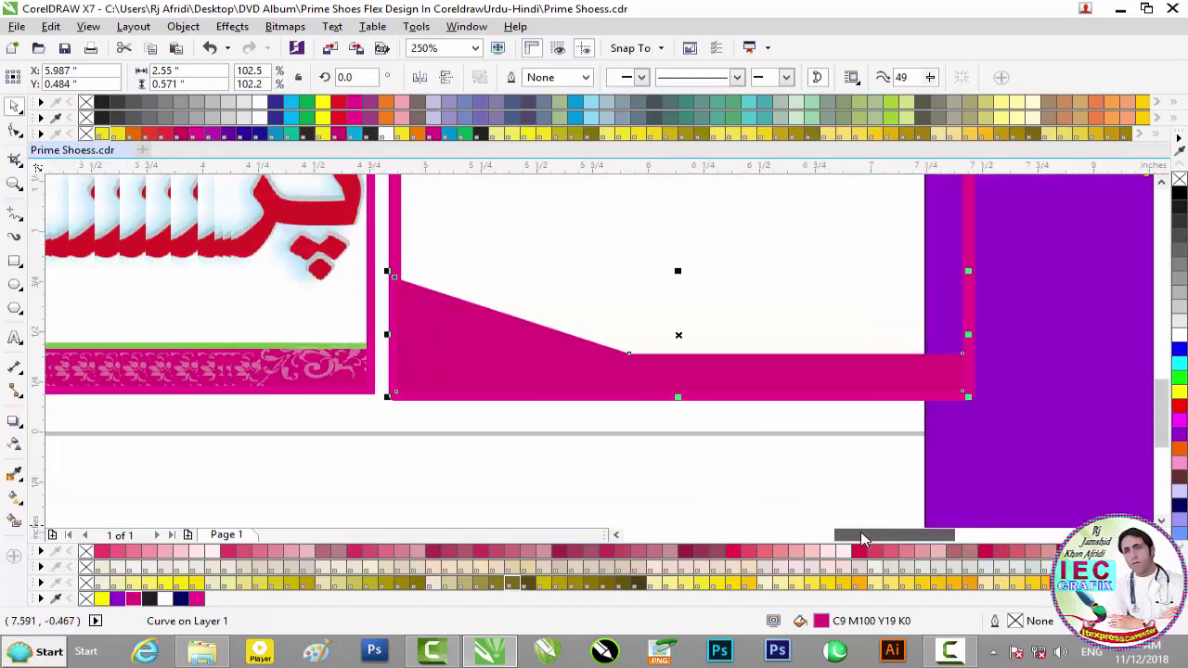
pyautogui.scroll(-2, 770, 473)
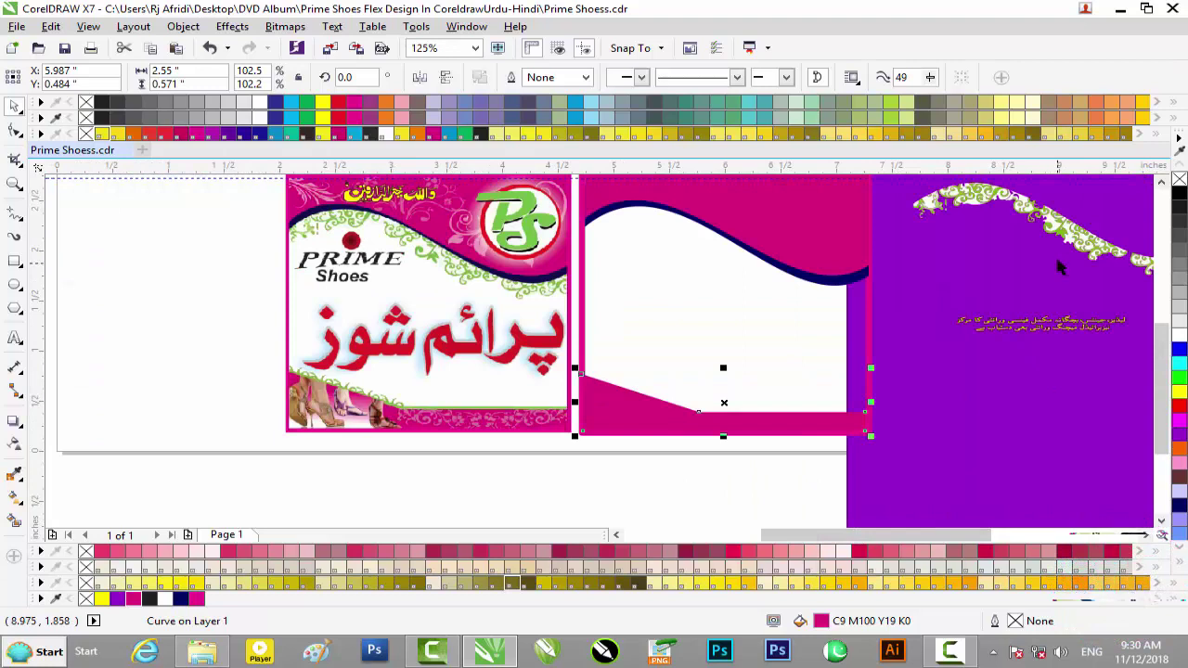
# Step: Fill the magenta-bordered PowerClip frame rectangle with white
pyautogui.click(696, 360)
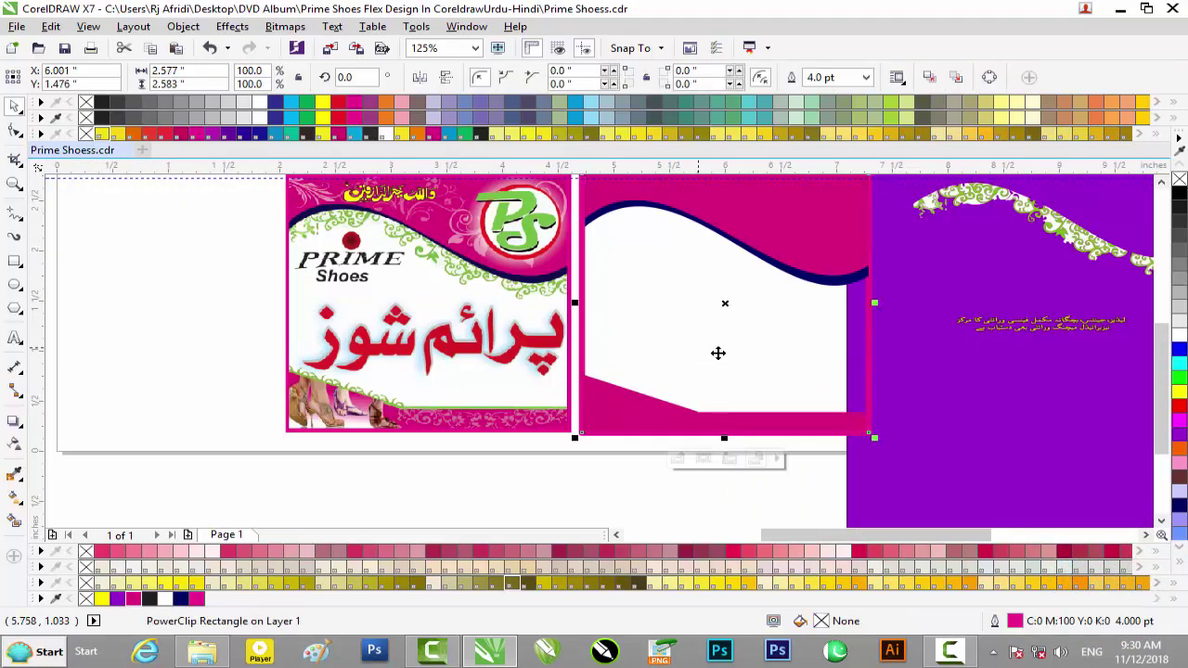
pyautogui.click(629, 495)
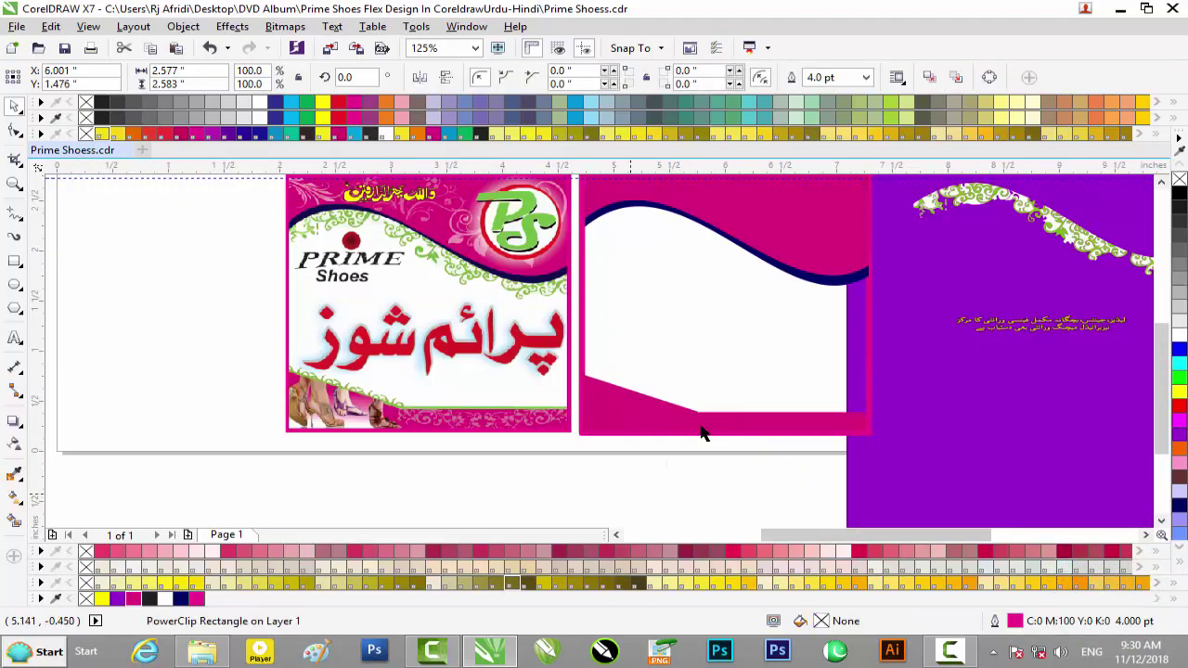
pyautogui.click(787, 356)
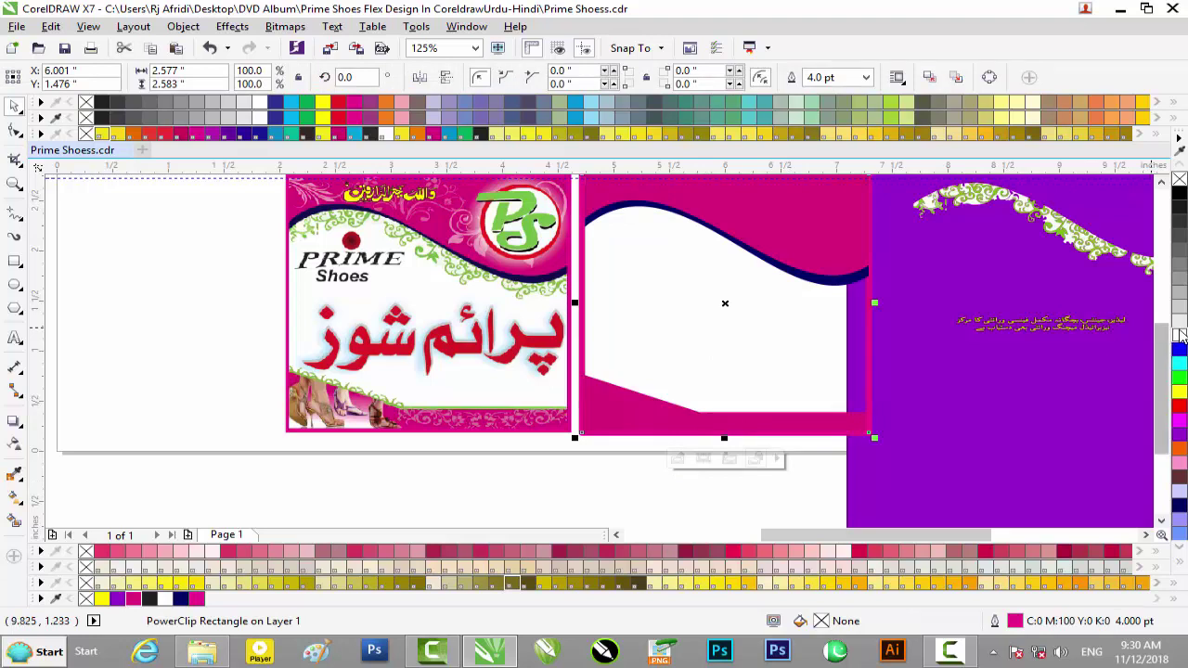
pyautogui.click(1179, 335)
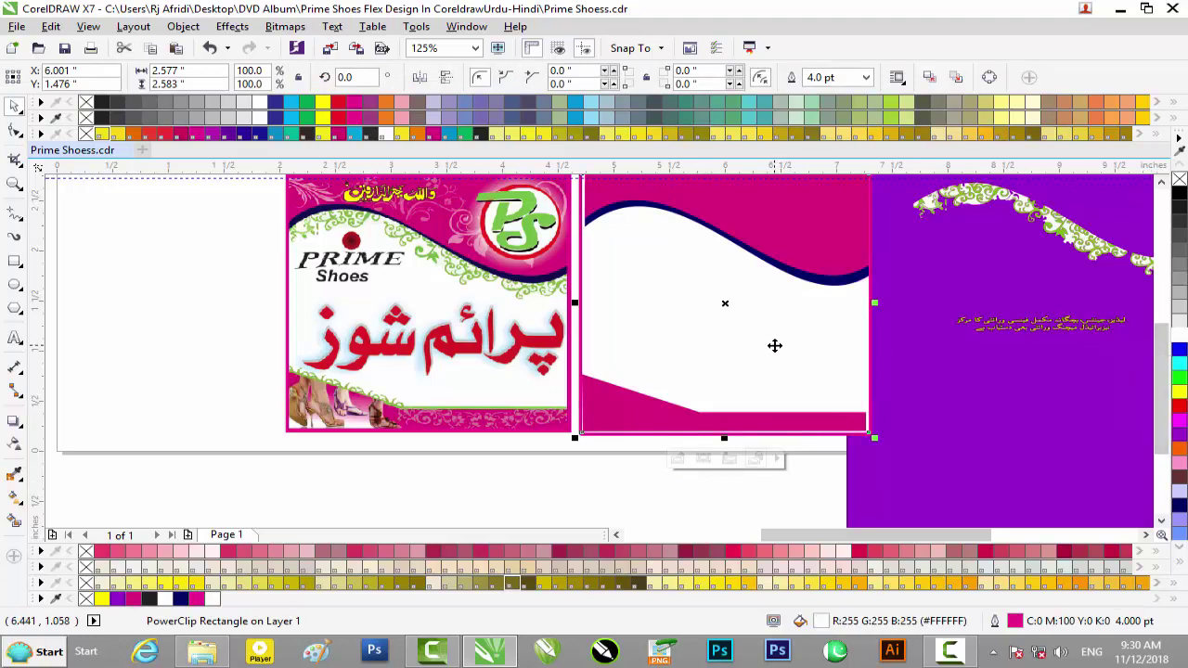
# Step: Stretch the lower panel over the frame's bottom, left and right borders, making it 2.593 inches wide and 0.605 inches high
pyautogui.keyDown('ctrl'); pyautogui.click(677, 428); pyautogui.keyUp('ctrl')
pyautogui.scroll(5, 677, 432)
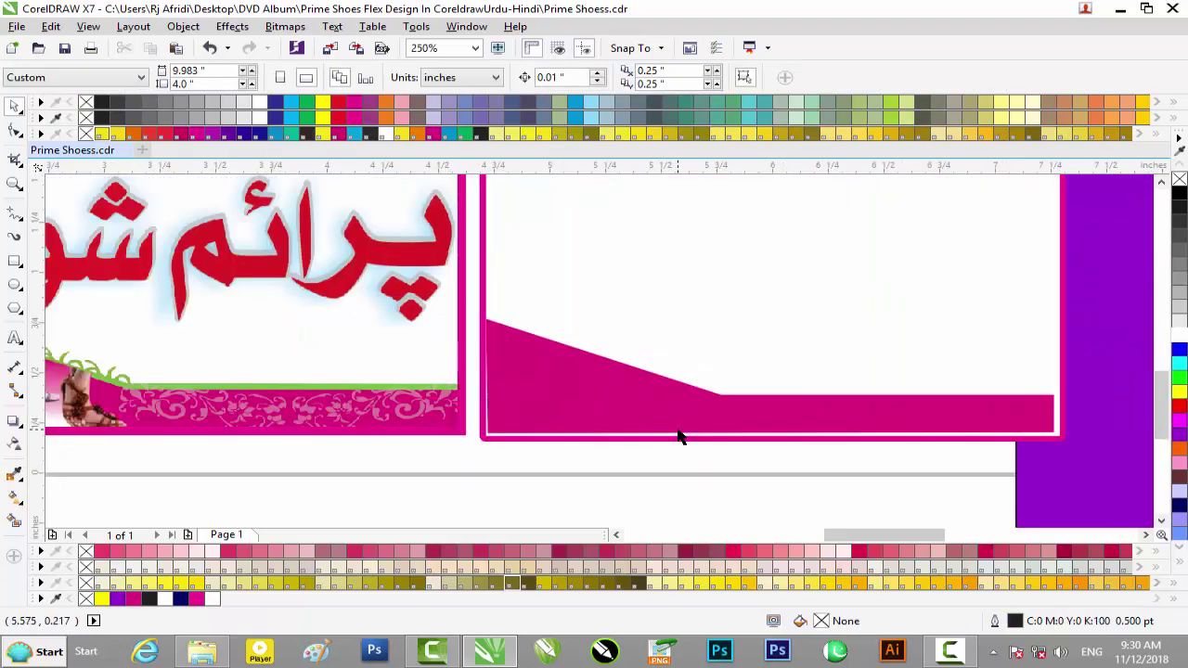
pyautogui.moveTo(860, 441); pyautogui.dragTo(860, 455)
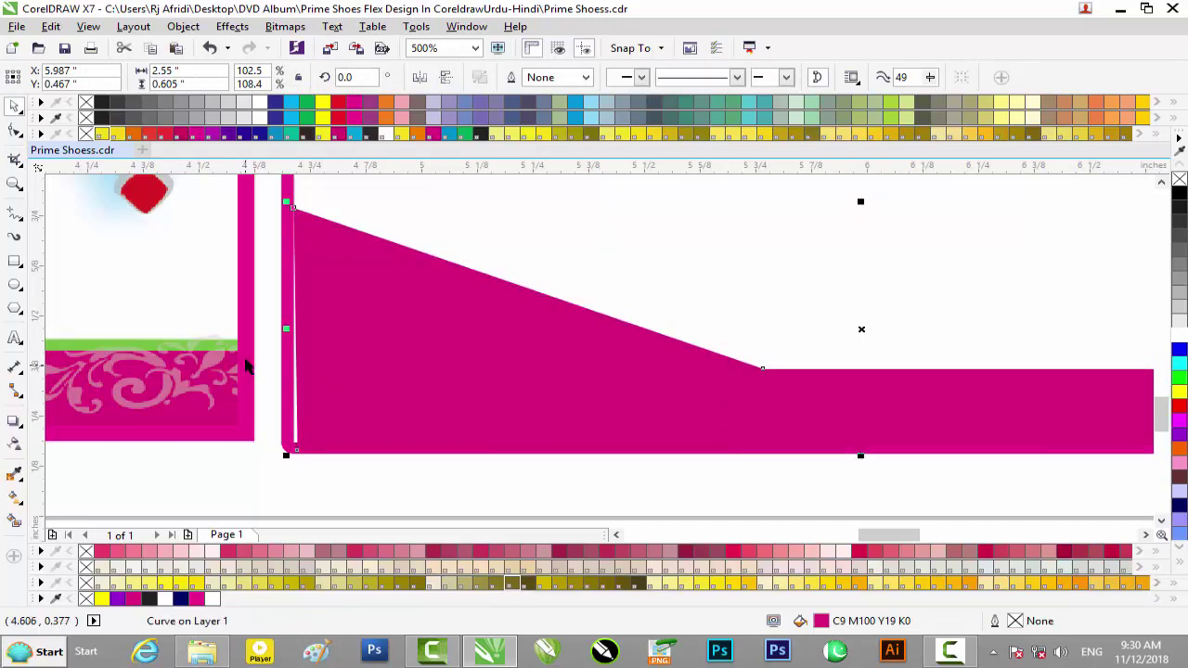
pyautogui.moveTo(289, 329); pyautogui.dragTo(283, 333)
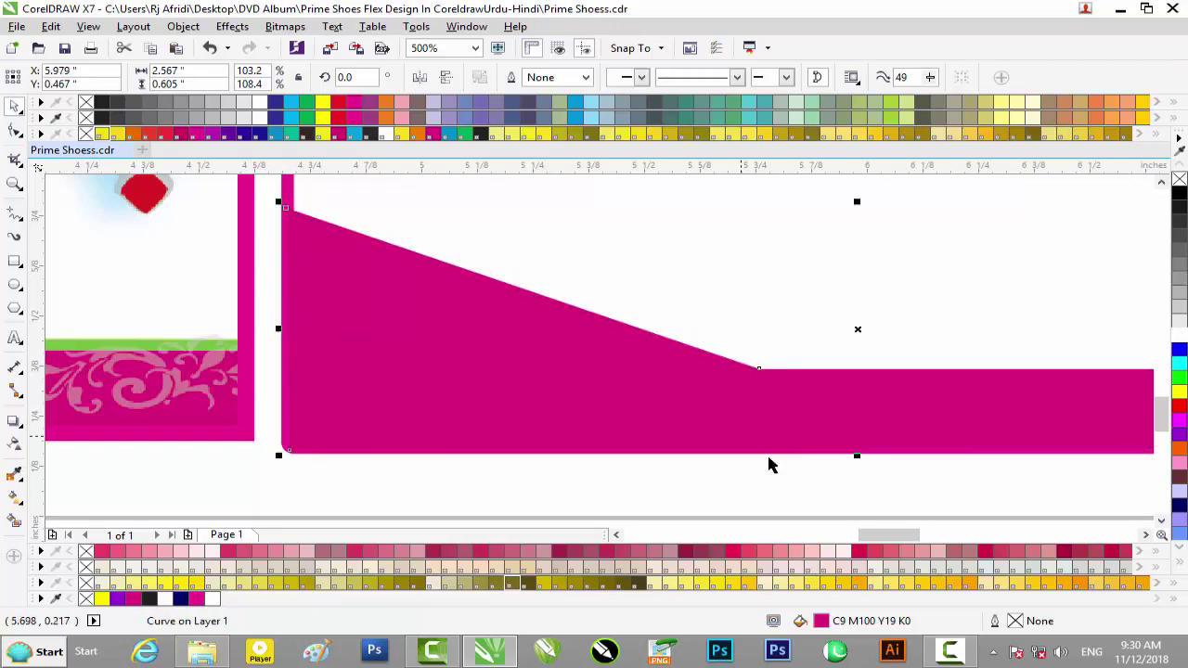
pyautogui.moveTo(861, 534); pyautogui.dragTo(921, 533)
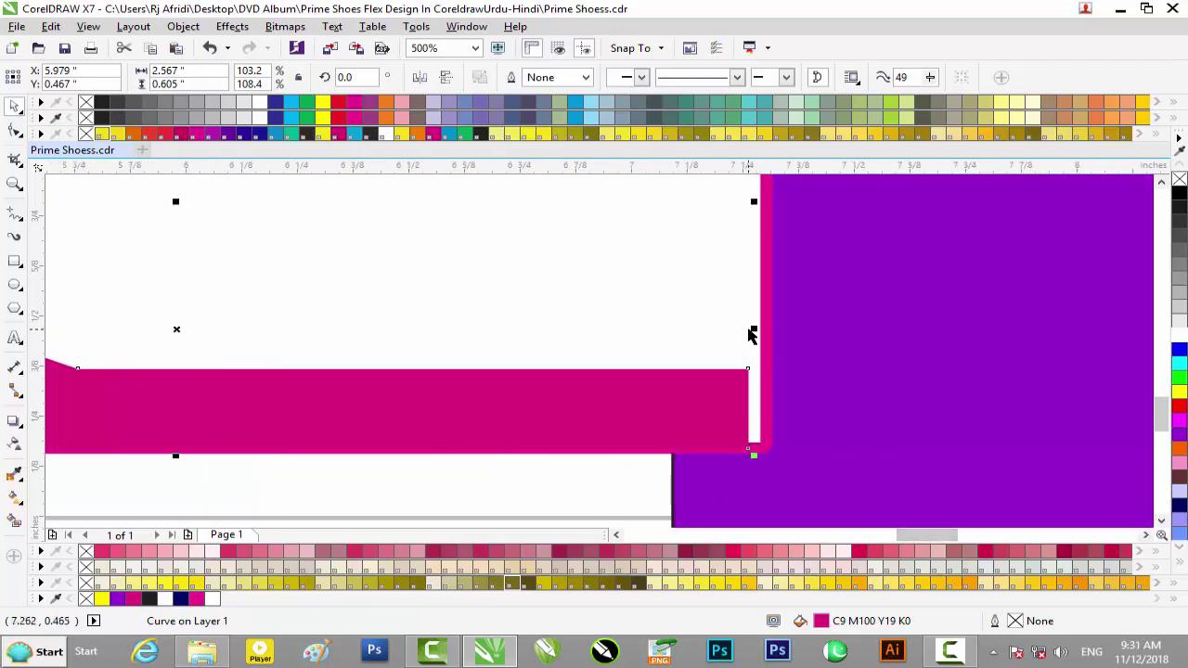
pyautogui.moveTo(753, 328); pyautogui.dragTo(759, 332)
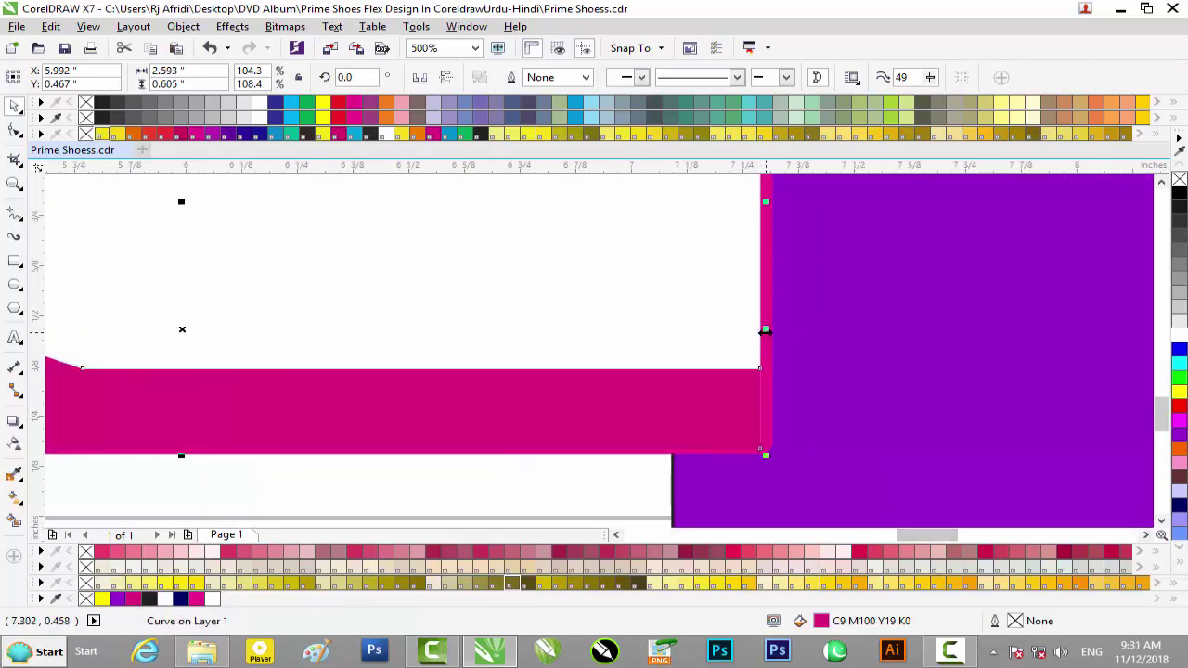
pyautogui.scroll(-1, 656, 357)
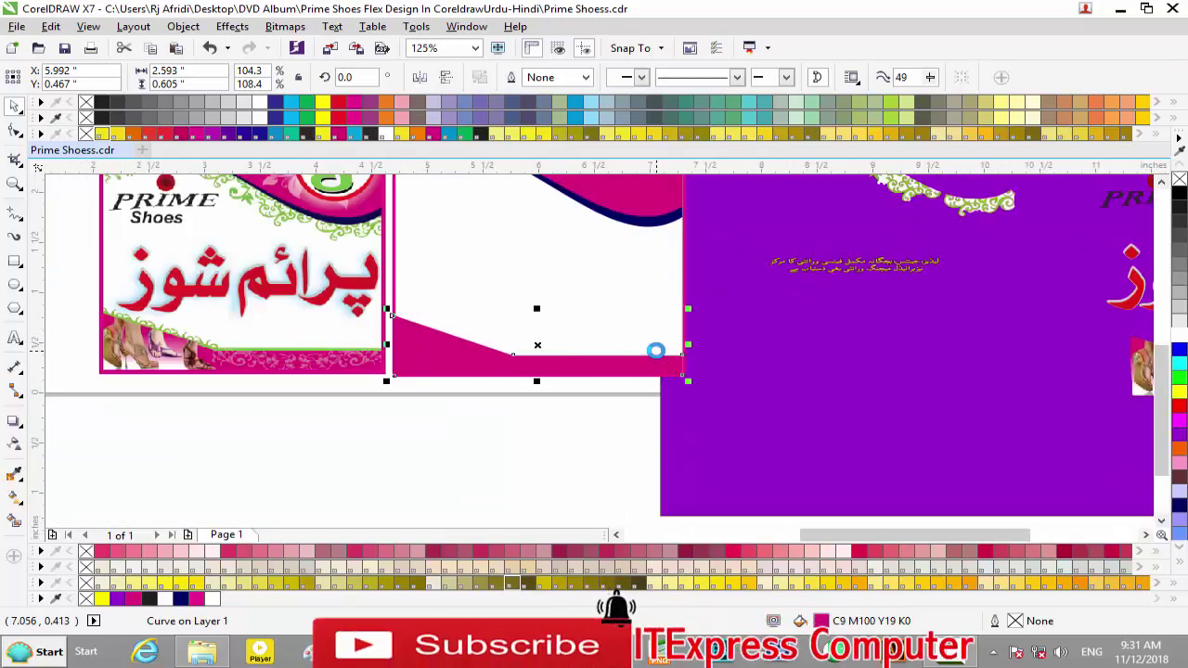
pyautogui.scroll(-2, 655, 350)
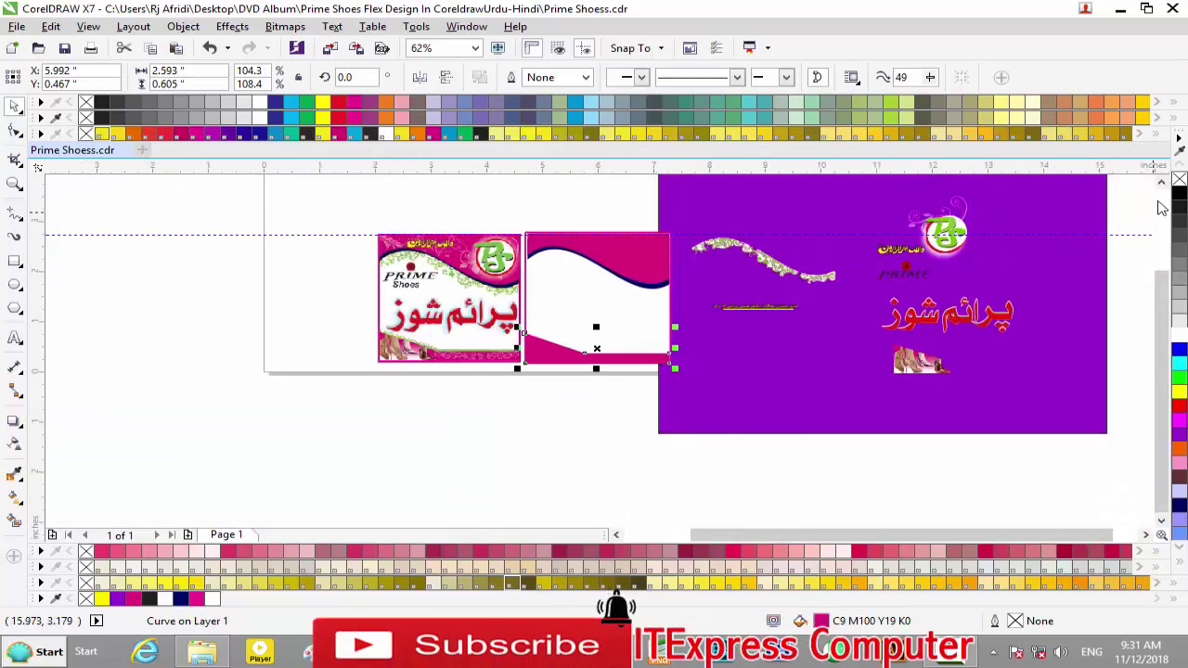
pyautogui.scroll(2, 653, 316)
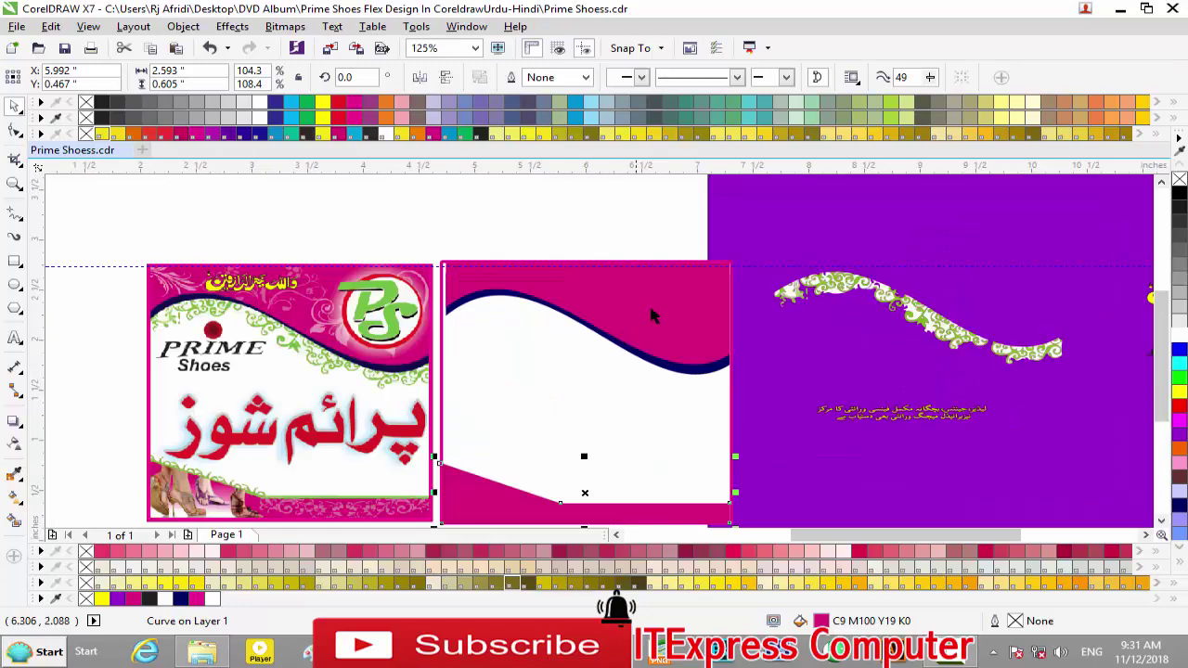
# Step: Widen the wave header shapes inside the PowerClip to 2.603 inches so they overlap the frame's side borders, and finish editing the contents
pyautogui.click(652, 317)
pyautogui.click(538, 237)
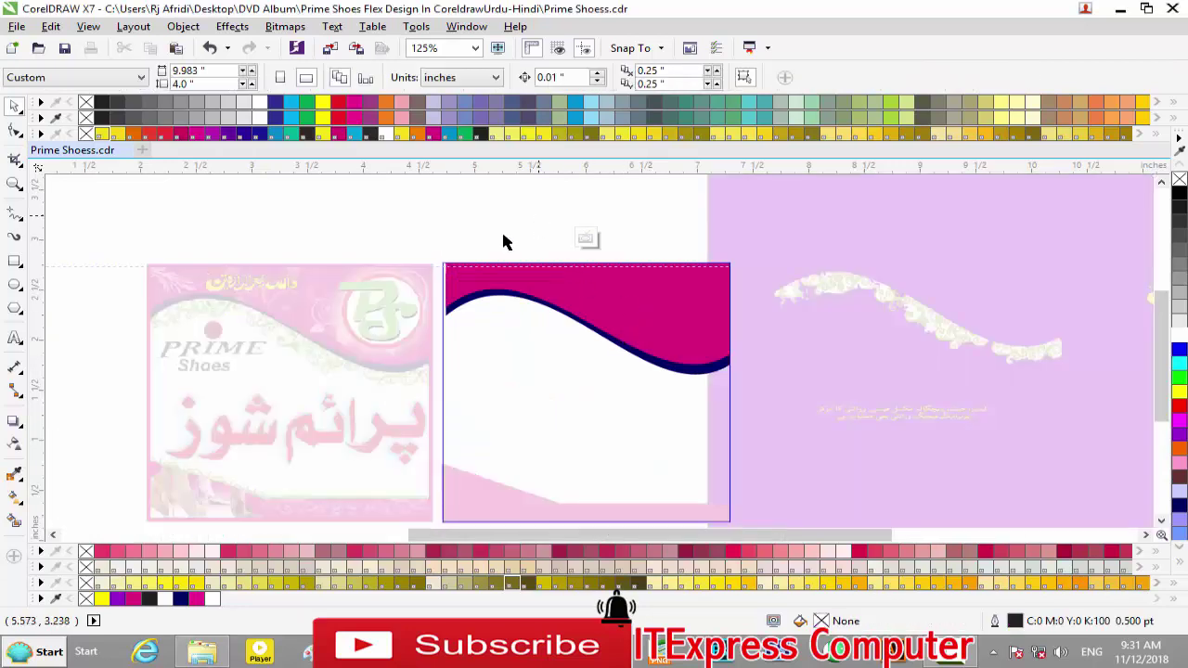
pyautogui.click(477, 299)
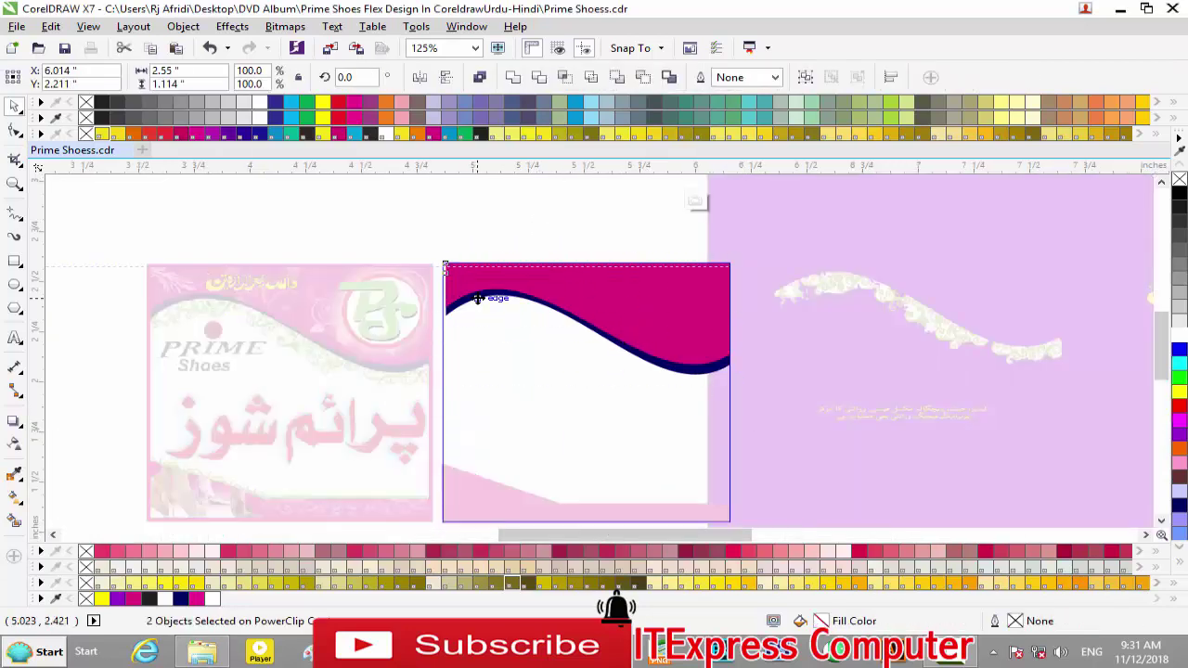
pyautogui.scroll(4, 477, 298)
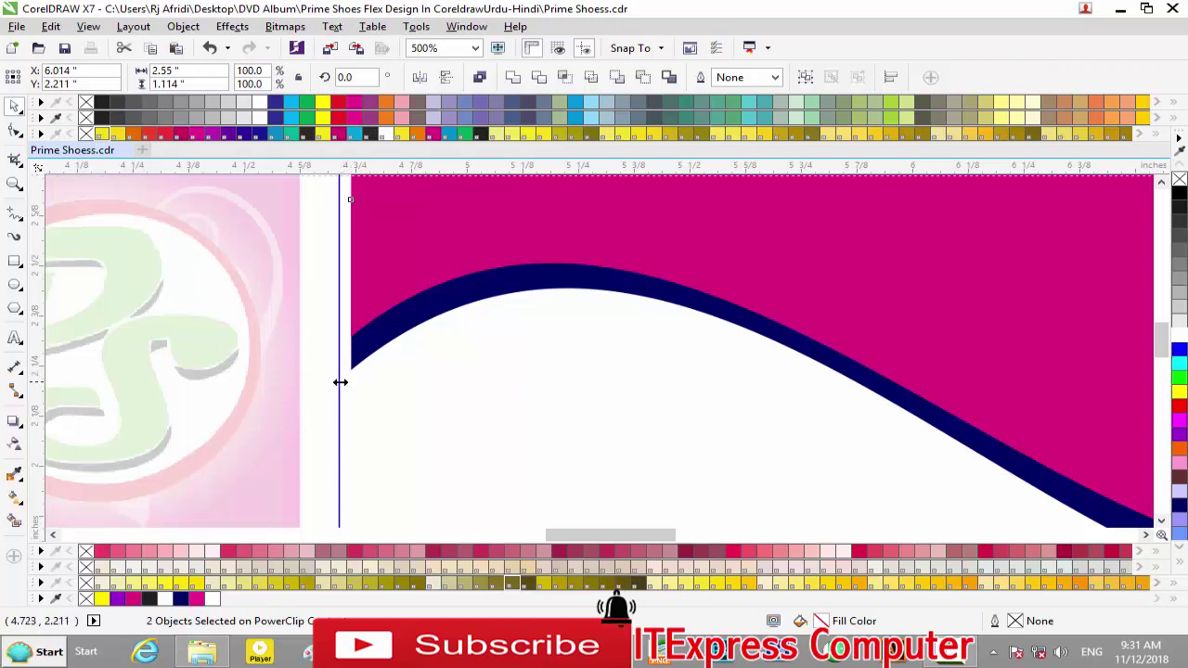
pyautogui.moveTo(340, 381); pyautogui.dragTo(332, 382)
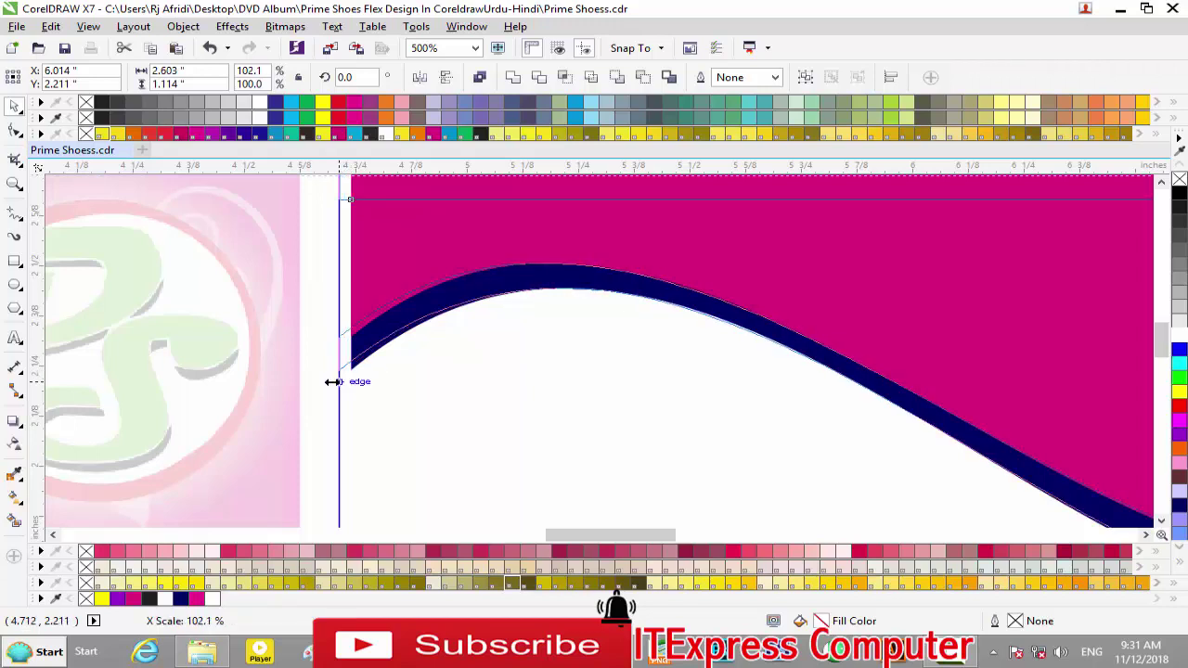
pyautogui.moveTo(333, 381); pyautogui.dragTo(333, 381)
pyautogui.scroll(-2, 480, 387)
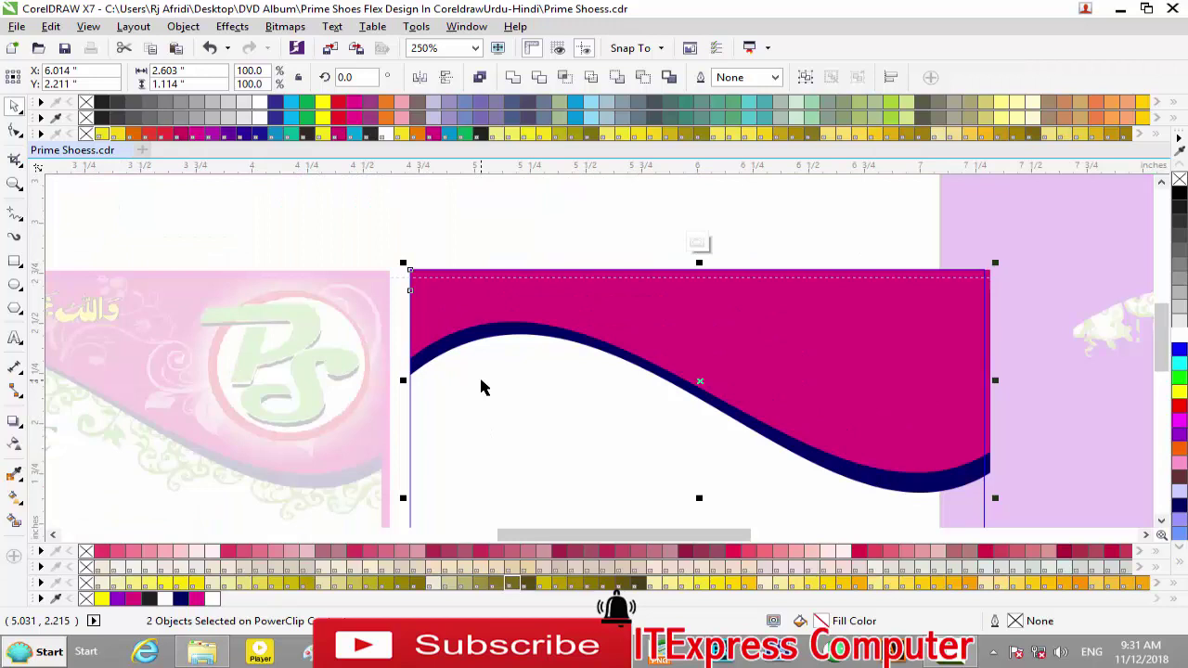
pyautogui.click(698, 243)
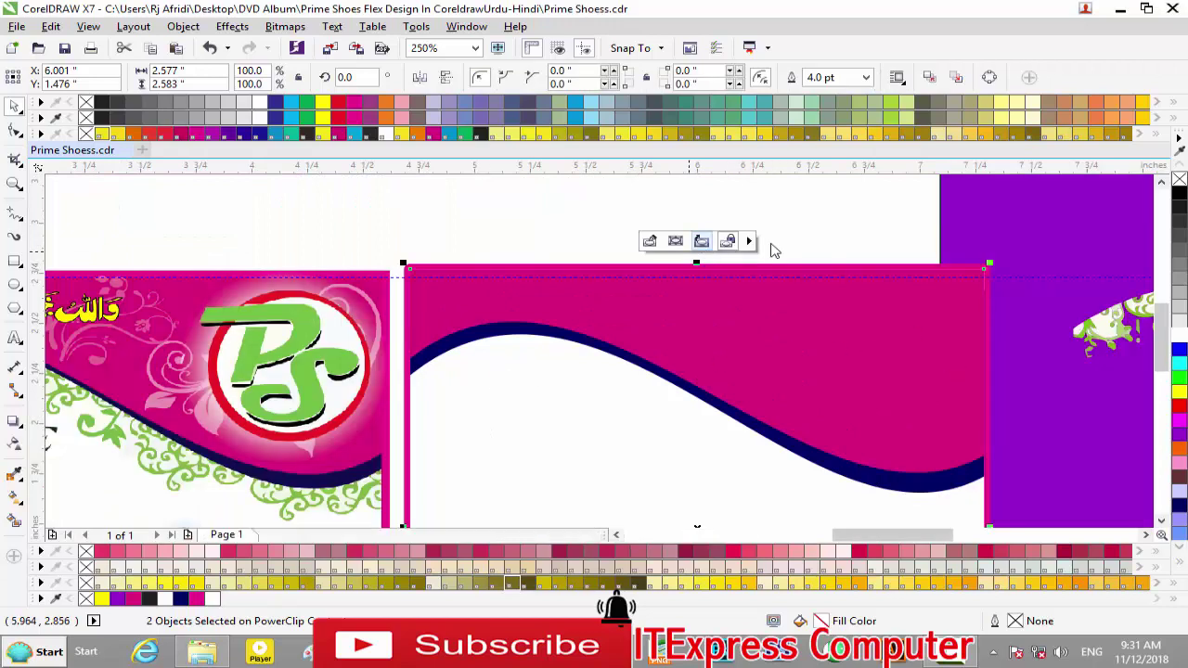
# Step: PowerClip the green floral strip from the purple panel inside the magenta-bordered banner frame
pyautogui.scroll(-2, 674, 313)
pyautogui.moveTo(1159, 326); pyautogui.dragTo(1160, 355)
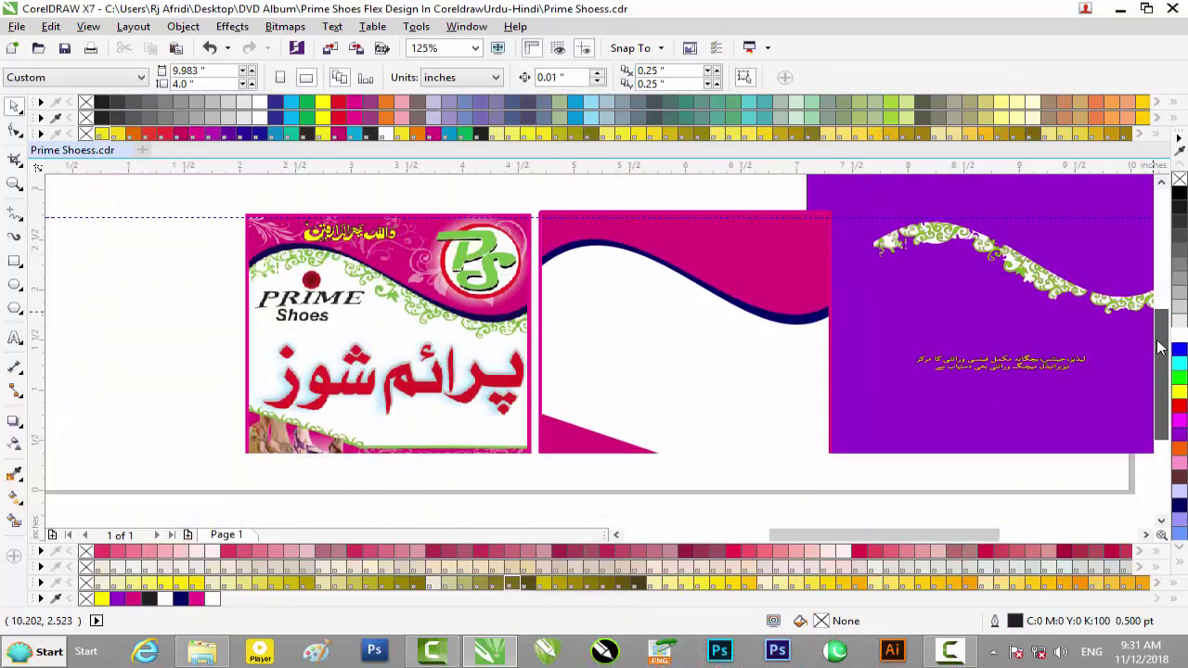
pyautogui.click(1053, 282)
pyautogui.rightClick(1048, 282)
pyautogui.click(928, 229)
pyautogui.click(667, 305)
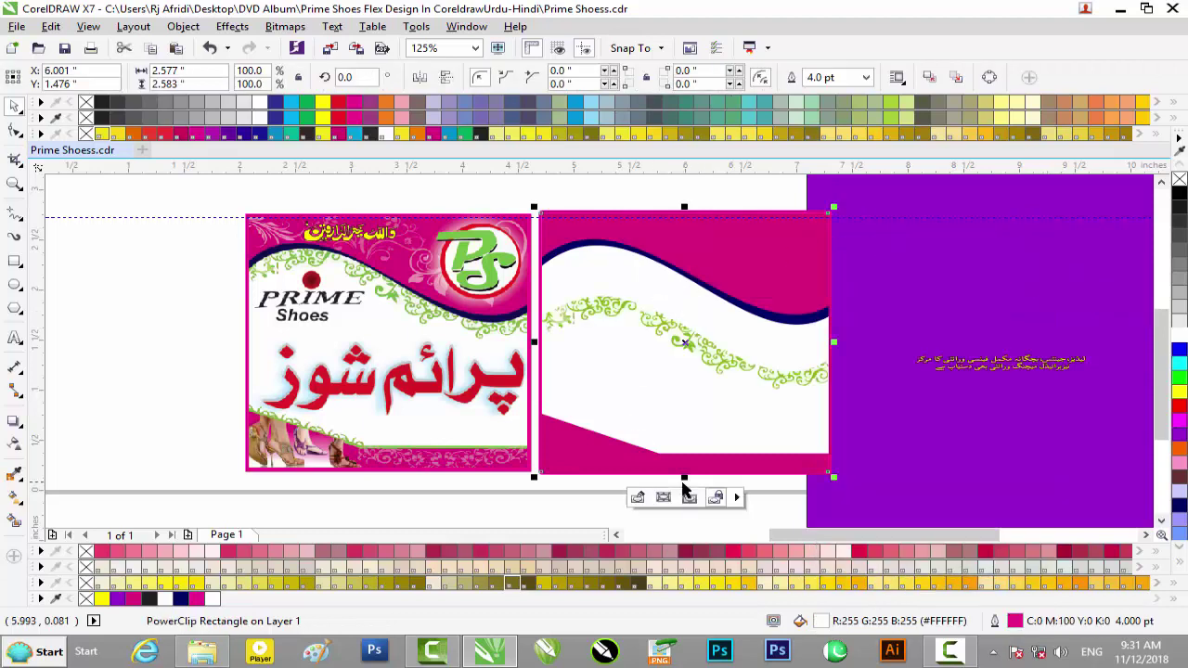
# Step: Edit the PowerClip contents and nudge the green floral strip directly beneath the navy wave, at X 6.001, Y 2.026 inches
pyautogui.click(687, 493)
pyautogui.scroll(2, 708, 348)
pyautogui.press('Up')
pyautogui.press('Up')
pyautogui.press('Up')
pyautogui.press('Up')
pyautogui.press('Up')
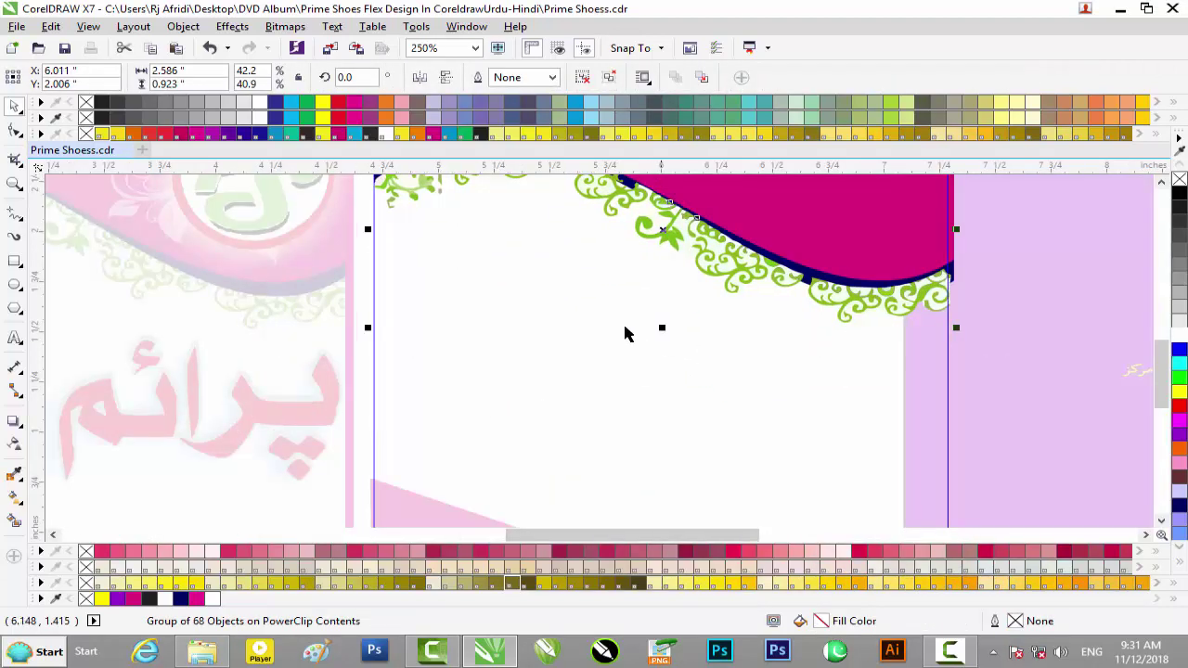
pyautogui.click(1161, 183)
pyautogui.press('Up')
pyautogui.press('Left')
pyautogui.press('Left')
pyautogui.press('Up')
pyautogui.press('Right')
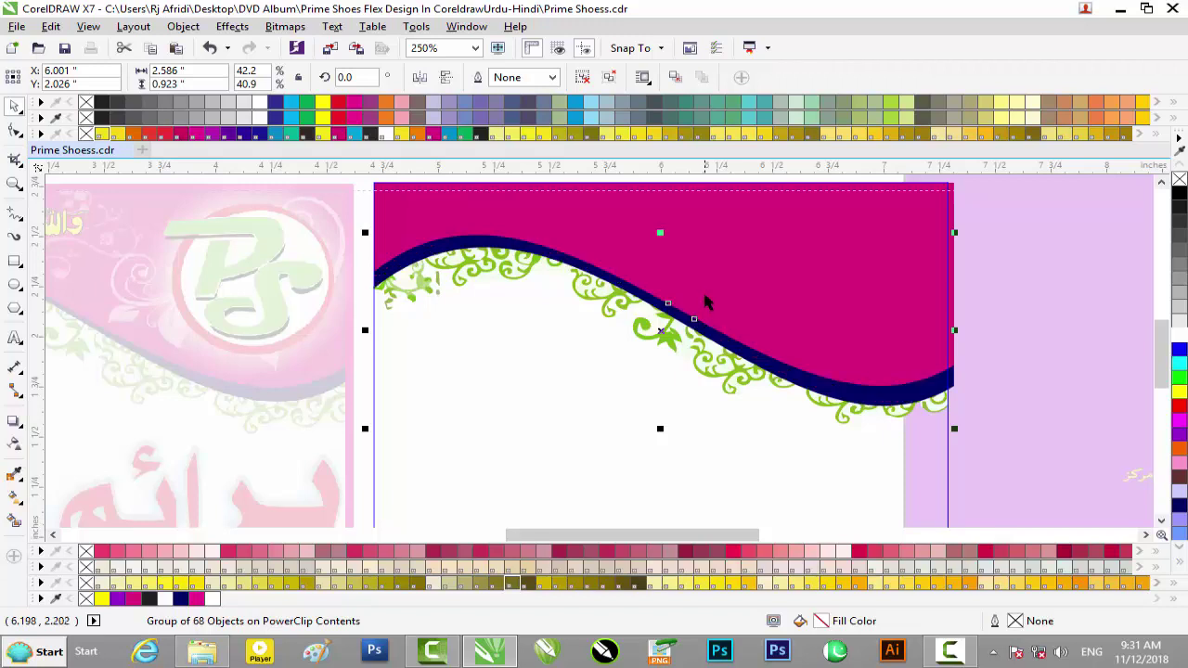
# Step: Stretch the floral strip past the frame's left border to a width of 2.621 inches and finish editing the PowerClip
pyautogui.moveTo(365, 329); pyautogui.dragTo(359, 331)
pyautogui.scroll(-2, 681, 417)
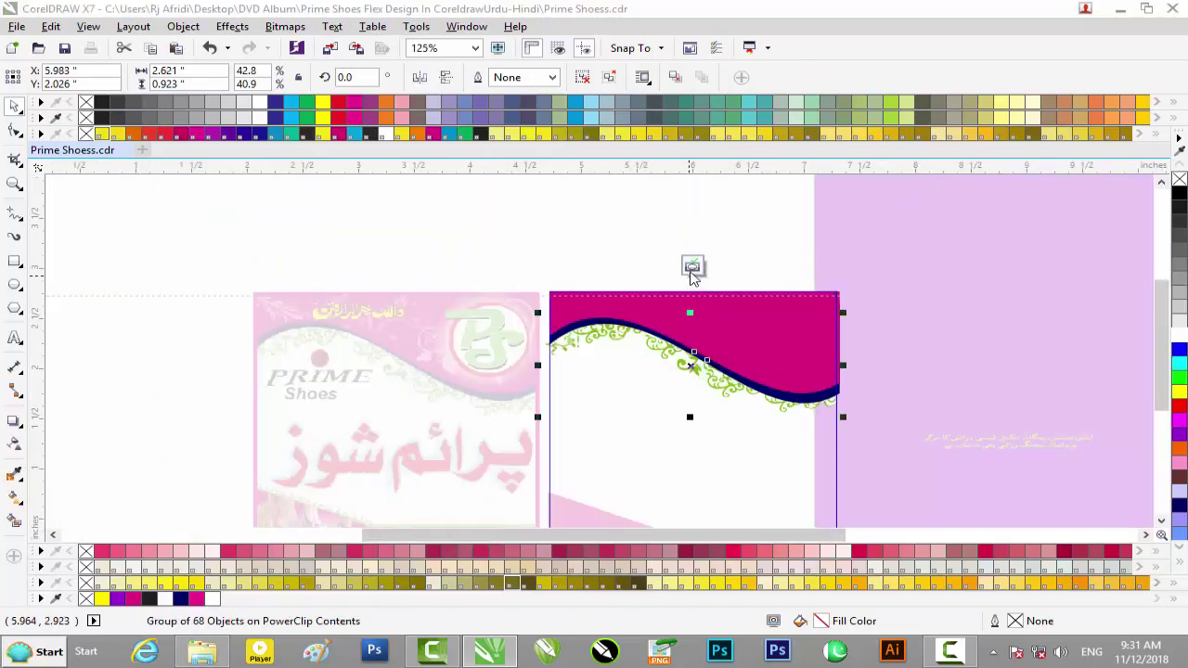
pyautogui.click(587, 250)
# Step: Move the pale swirl ornament from the purple panel's logo to the header's right end and scale it to about 0.889 by 0.727 inches
pyautogui.scroll(-2, 711, 351)
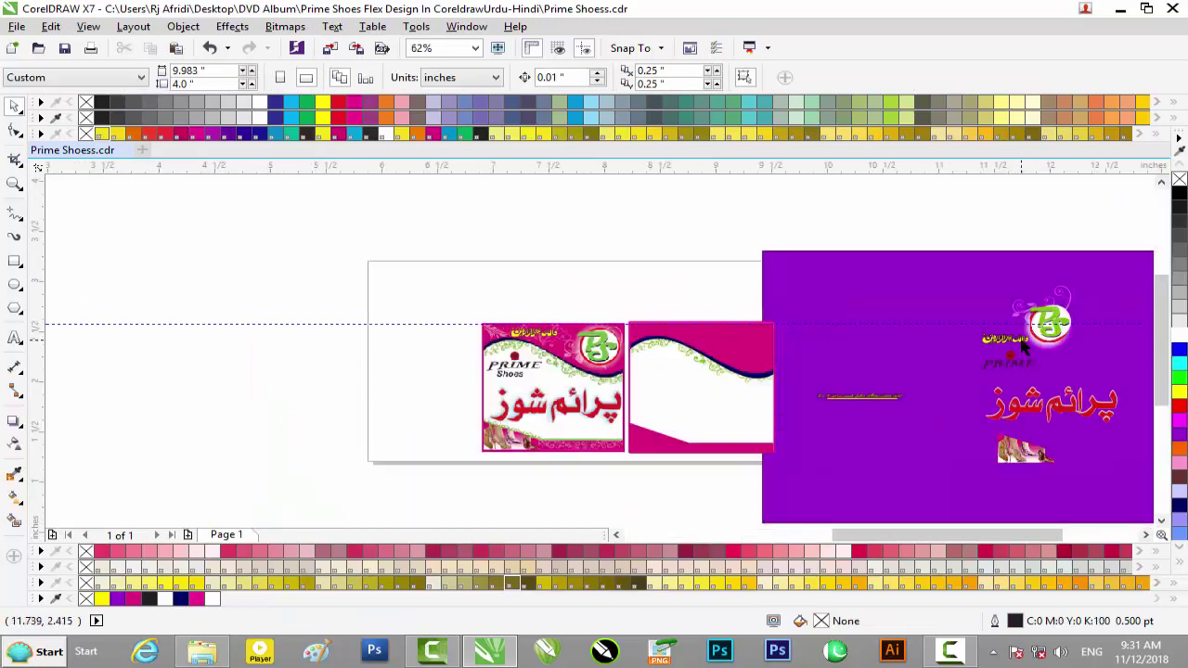
pyautogui.scroll(2, 1061, 311)
pyautogui.scroll(-1, 1041, 283)
pyautogui.click(1074, 269)
pyautogui.click(926, 204)
pyautogui.click(1073, 262)
pyautogui.rightClick(922, 253)
pyautogui.click(970, 404)
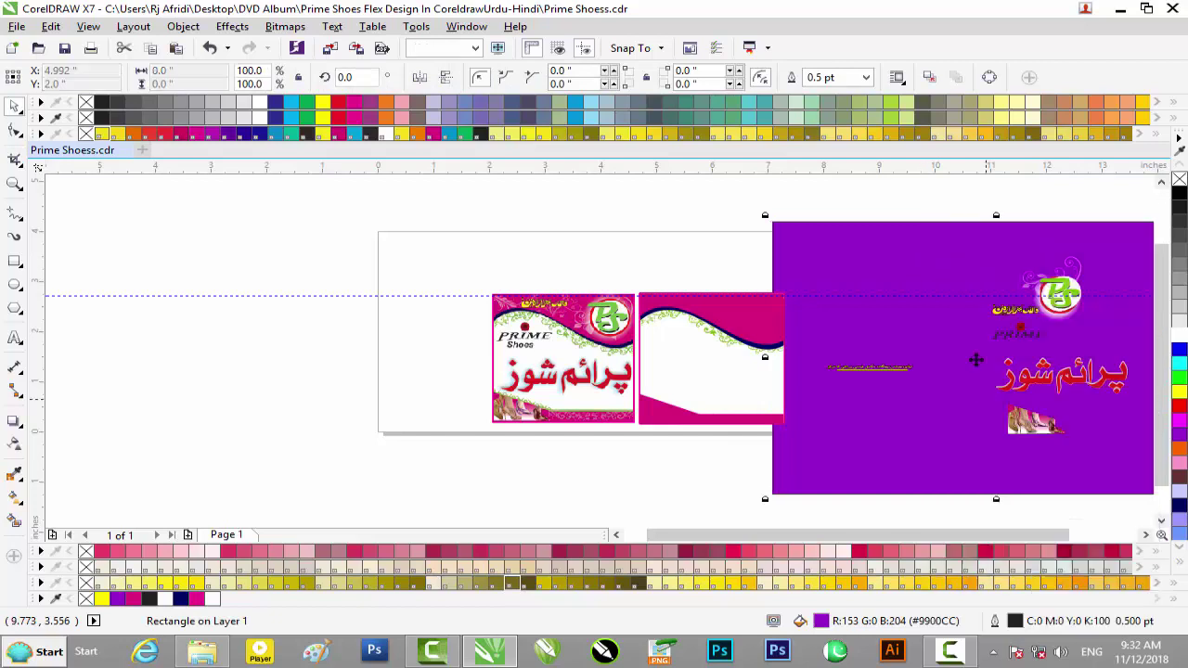
pyautogui.click(1125, 212)
pyautogui.click(1077, 268)
pyautogui.moveTo(1046, 266); pyautogui.dragTo(789, 340)
pyautogui.scroll(4, 788, 340)
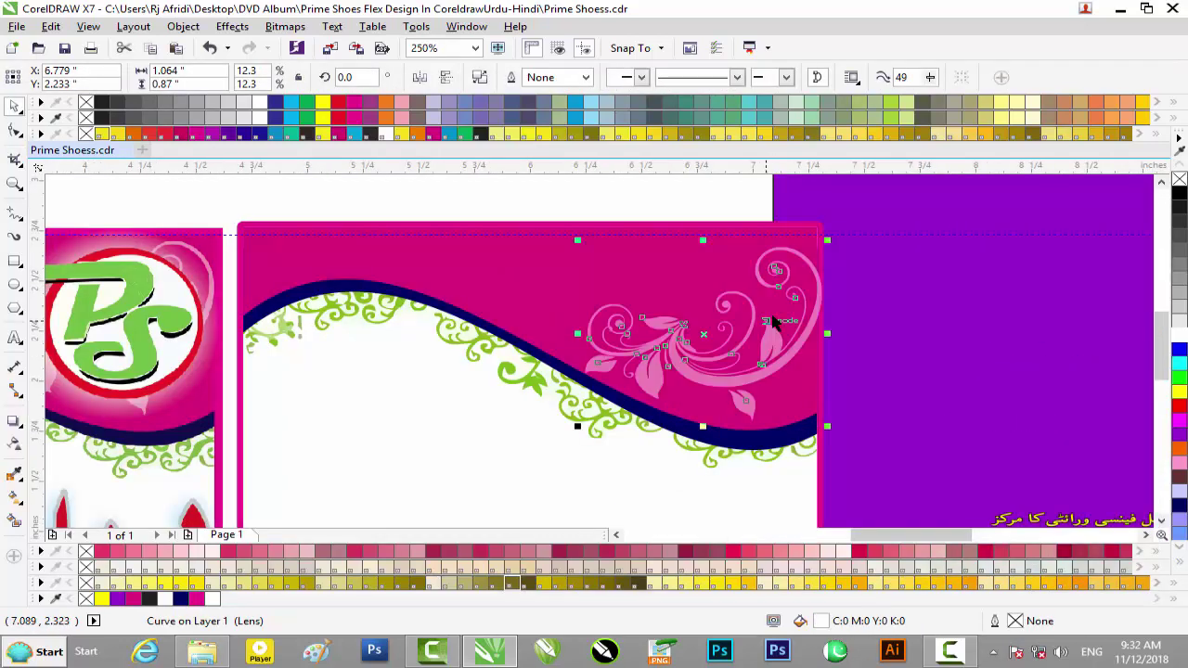
pyautogui.moveTo(825, 243); pyautogui.dragTo(763, 306)
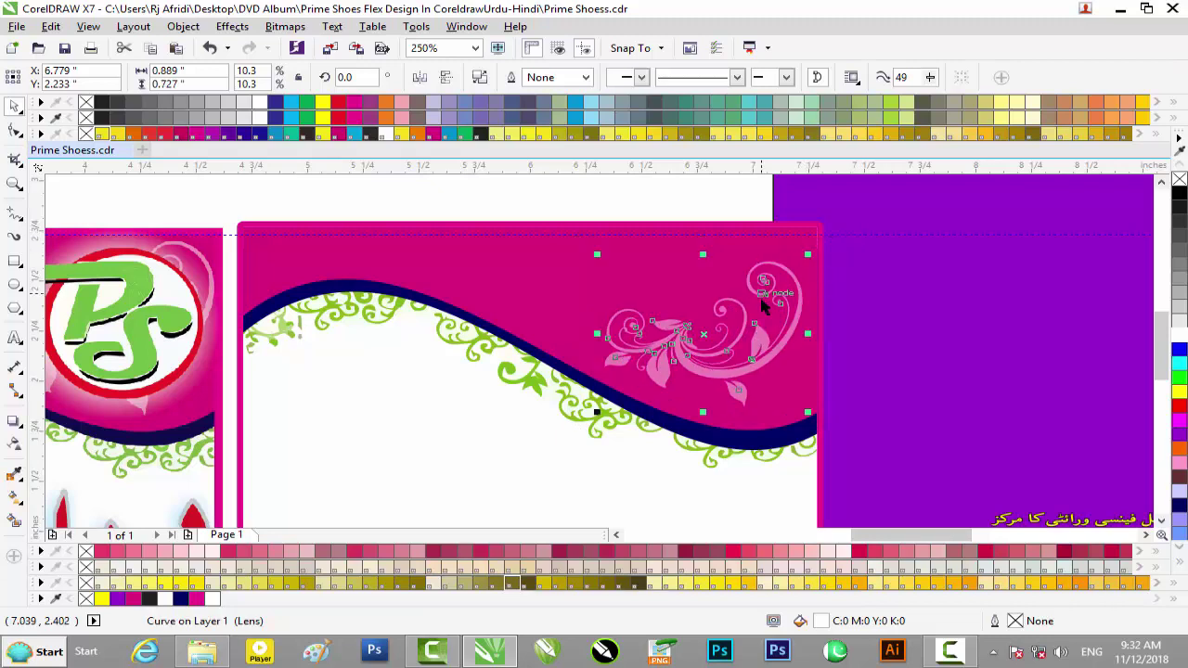
pyautogui.scroll(-2, 763, 306)
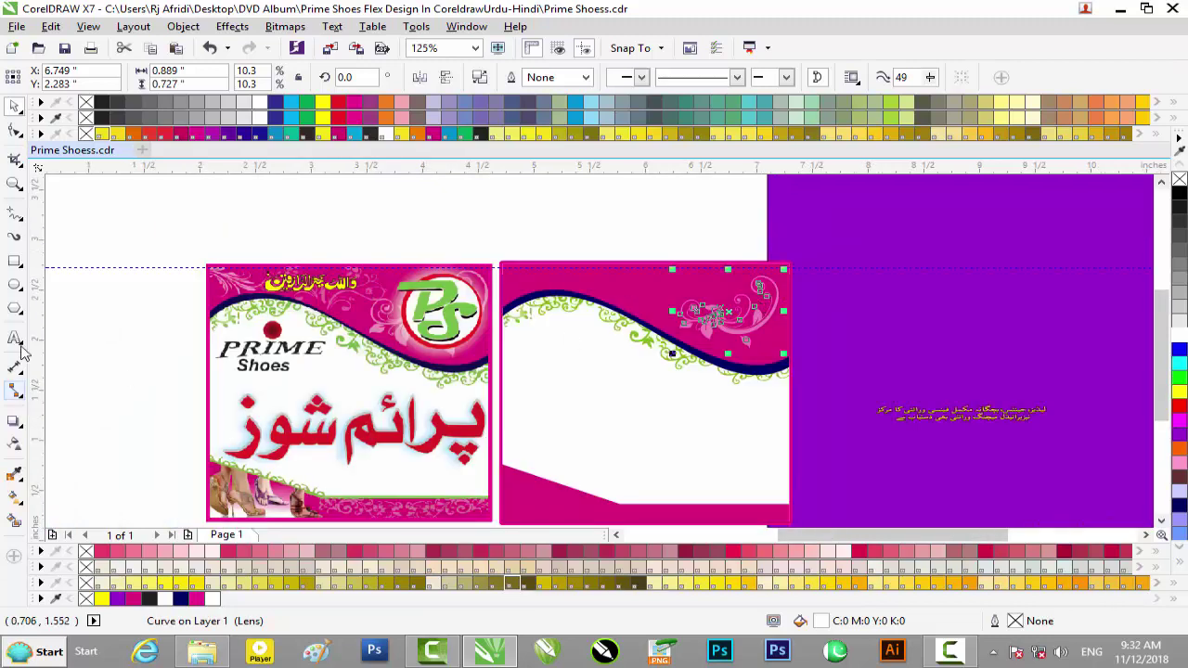
# Step: Draw a circle, place it over the swirl in the header and scale it to about 0.868 by 0.854 inches
pyautogui.click(15, 286)
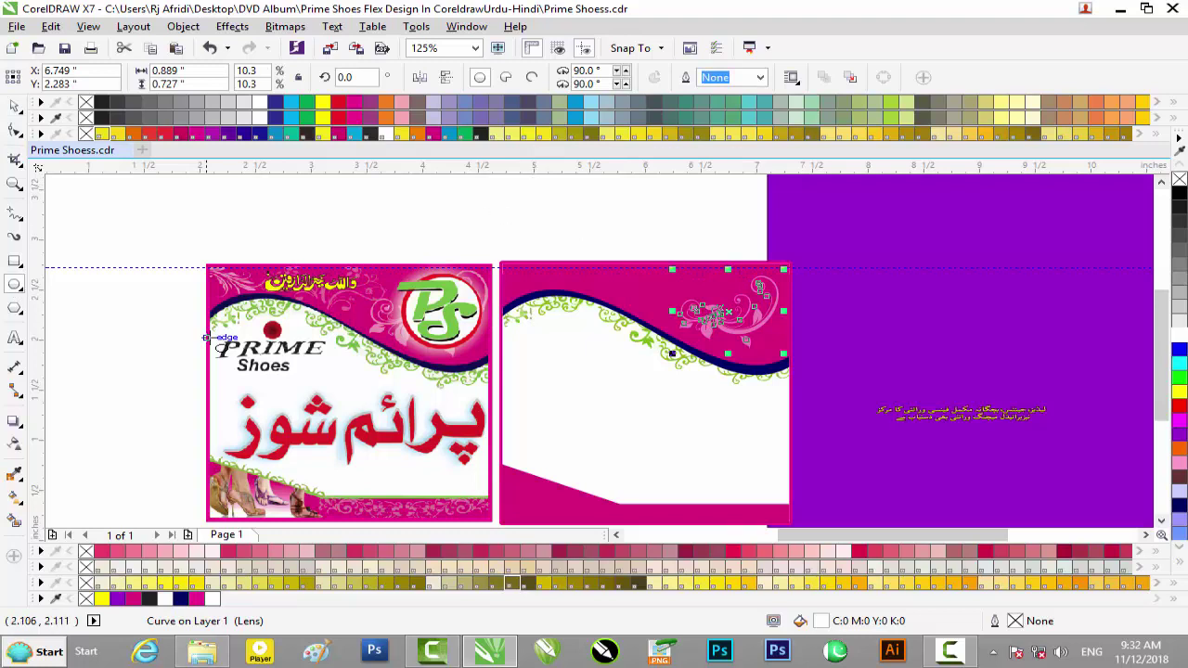
pyautogui.moveTo(240, 193); pyautogui.dragTo(406, 357)
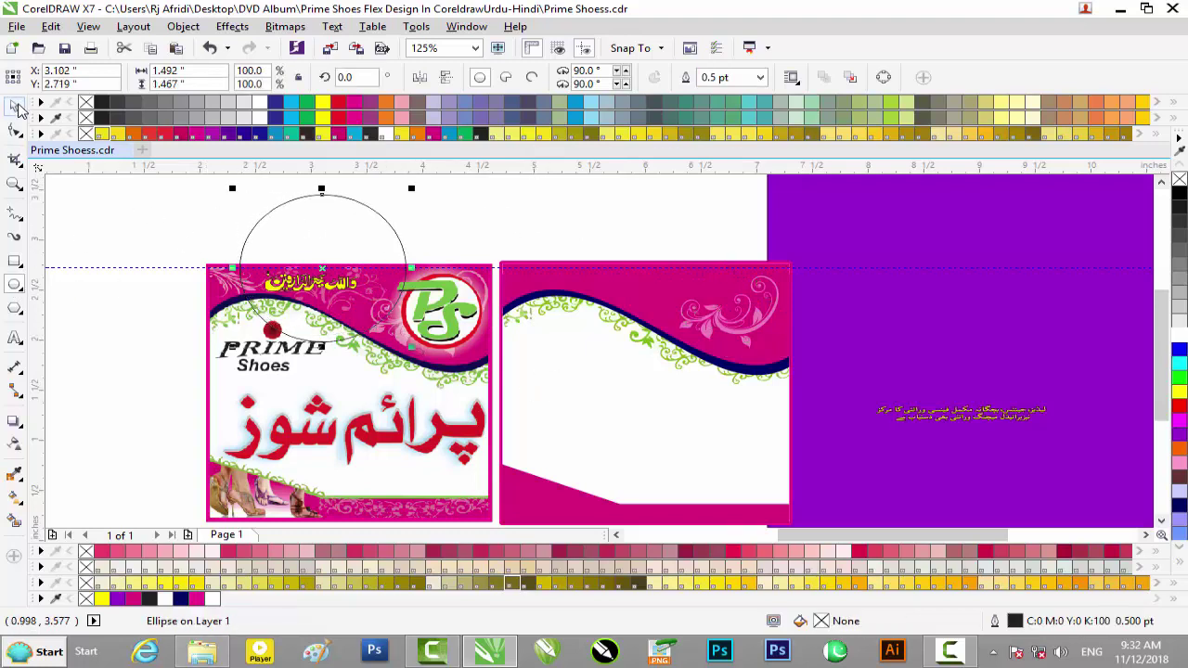
pyautogui.moveTo(324, 268); pyautogui.dragTo(743, 307)
pyautogui.moveTo(829, 231); pyautogui.dragTo(792, 256)
pyautogui.scroll(1, 753, 267)
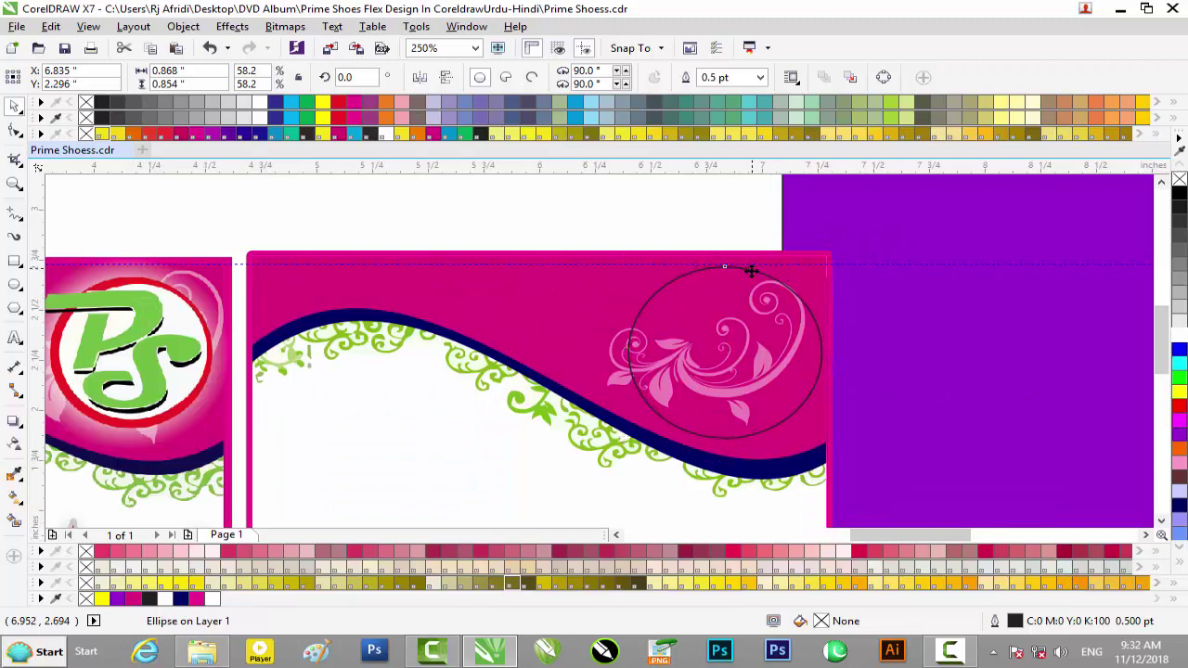
pyautogui.scroll(-1, 752, 273)
# Step: Fill the header circle with white, remove its outline and convert it to a bitmap
pyautogui.click(1178, 334)
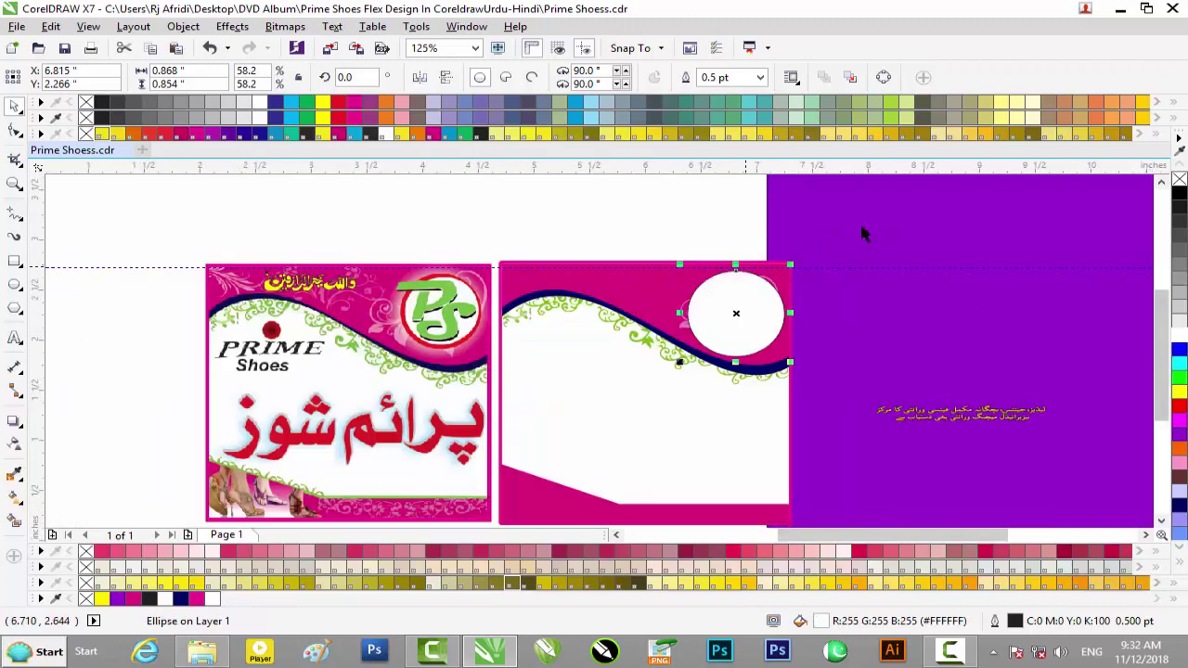
pyautogui.rightClick(1178, 179)
pyautogui.click(285, 26)
pyautogui.click(315, 44)
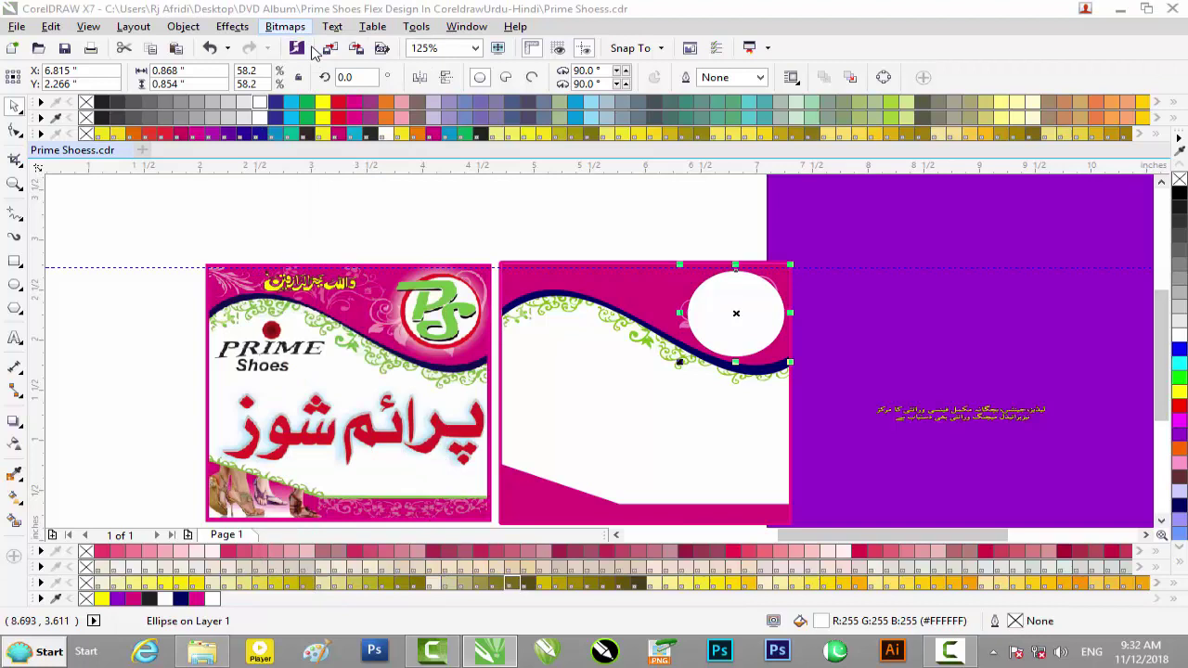
pyautogui.click(535, 411)
# Step: Apply a blur to the white circle bitmap to turn it into a soft glow over the swirl
pyautogui.click(285, 26)
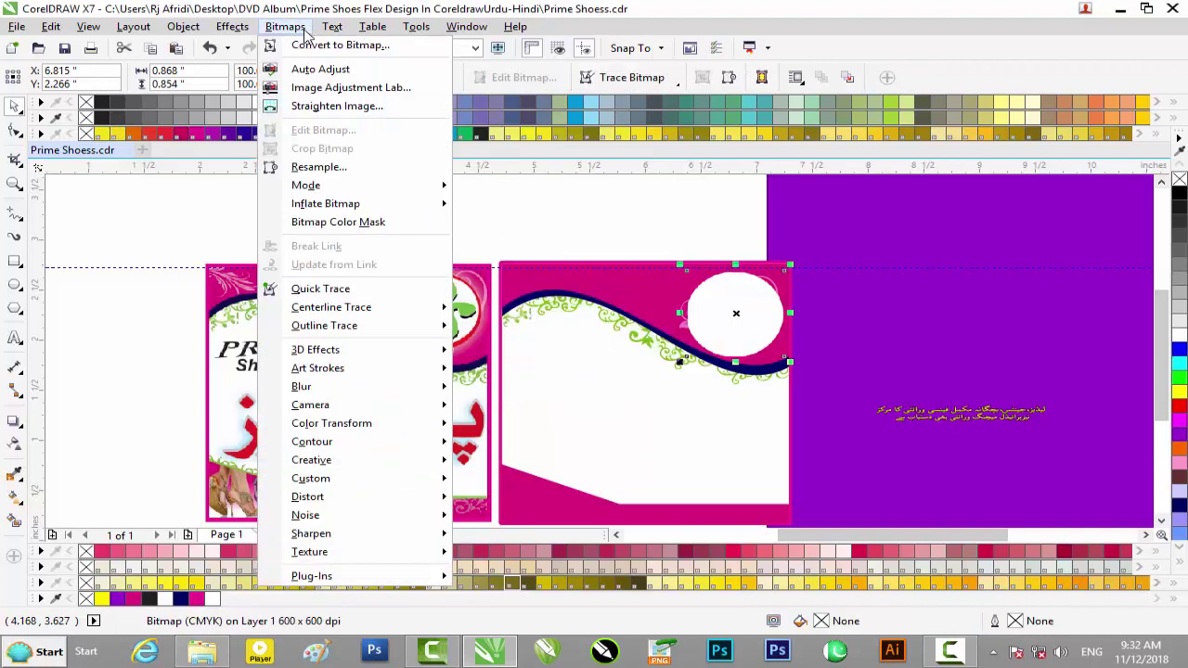
pyautogui.moveTo(382, 395)
pyautogui.click(565, 406)
pyautogui.moveTo(754, 278); pyautogui.dragTo(1023, 393)
pyautogui.moveTo(790, 420); pyautogui.dragTo(838, 425)
pyautogui.click(922, 477)
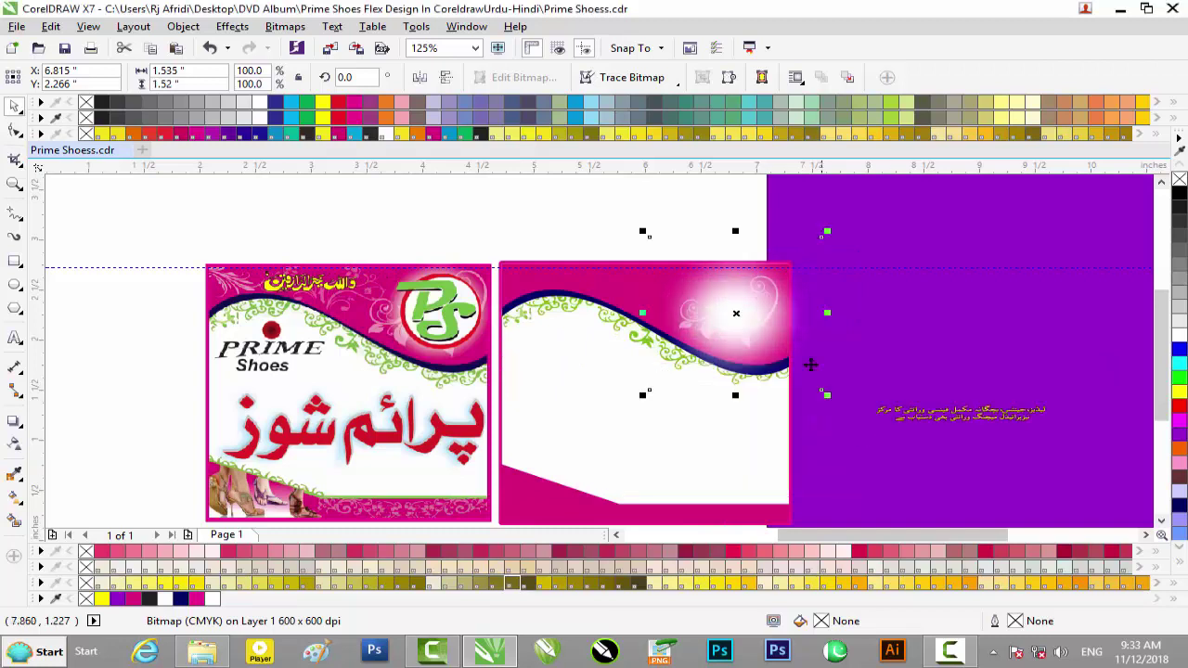
# Step: Scale the white glow down to about 1.233 by 1.222 inches and position it at X 6.785, Y 2.286 inches
pyautogui.scroll(2, 816, 313)
pyautogui.scroll(-2, 818, 316)
pyautogui.moveTo(825, 231); pyautogui.dragTo(803, 251)
pyautogui.scroll(2, 736, 317)
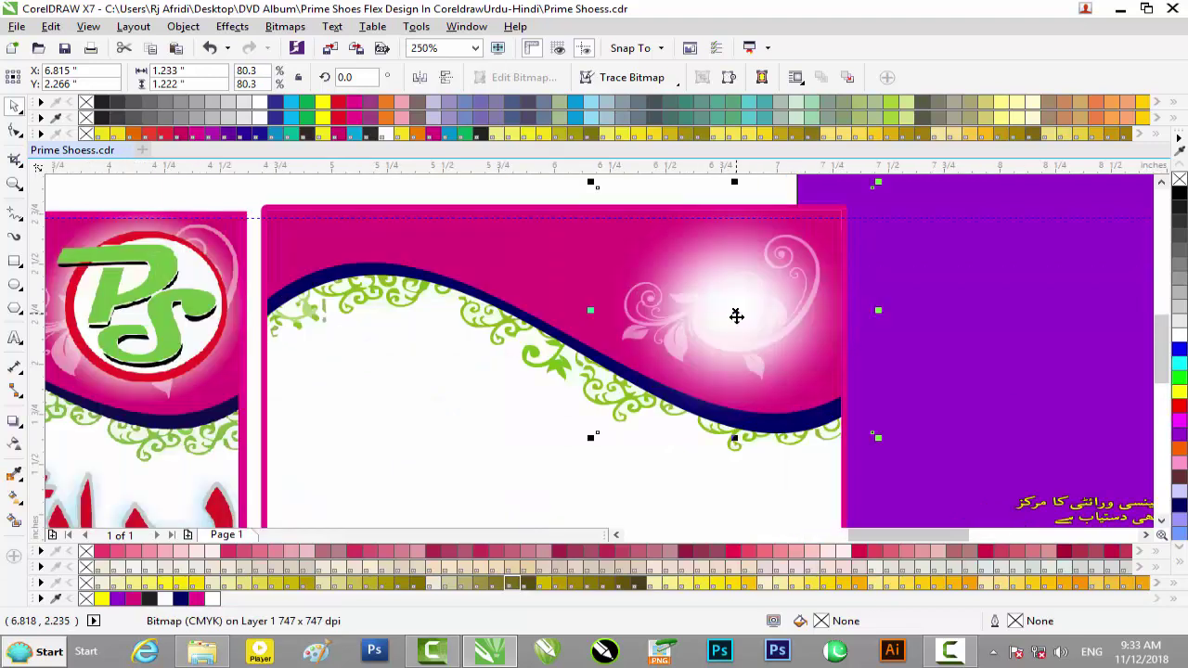
pyautogui.scroll(-4, 736, 316)
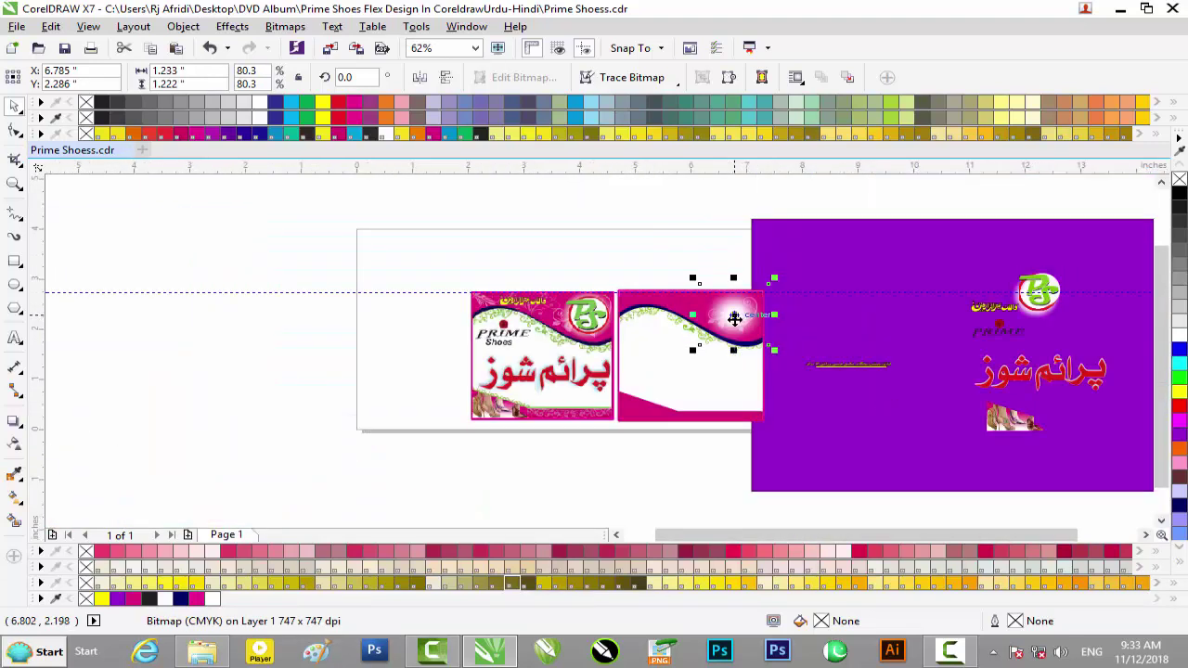
# Step: Delete the horizontal guideline that crosses the banner and the purple panel
pyautogui.press('Escape')
pyautogui.moveTo(1017, 310); pyautogui.dragTo(737, 315)
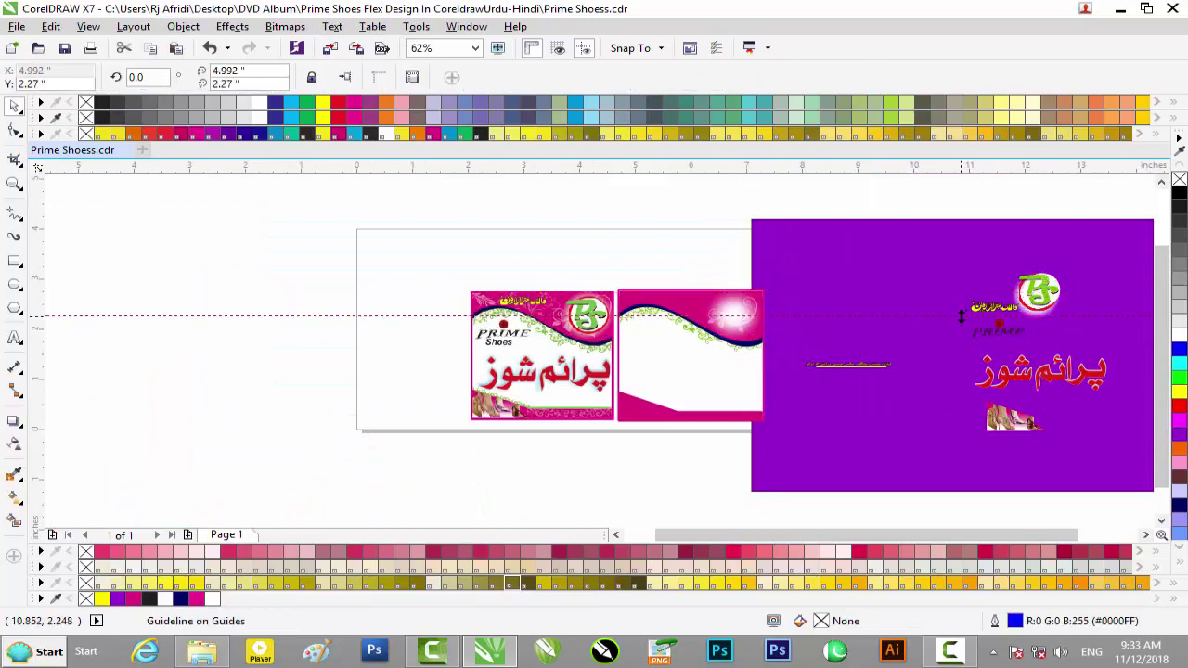
pyautogui.press('Delete')
# Step: Move the round PS logo from the purple panel onto the white glow in the header
pyautogui.moveTo(1007, 318); pyautogui.dragTo(733, 315)
pyautogui.scroll(4, 733, 316)
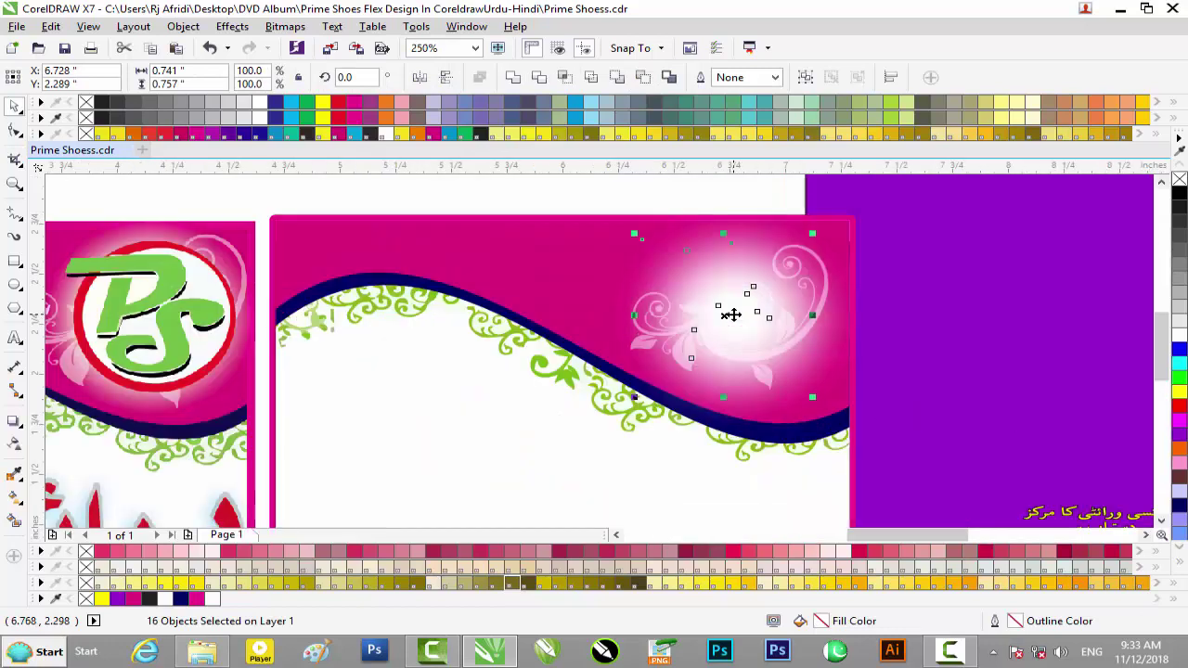
pyautogui.click(722, 206)
# Step: Group the green PS letters with their black shadows and move the group out of the ring to above the banner
pyautogui.click(745, 278)
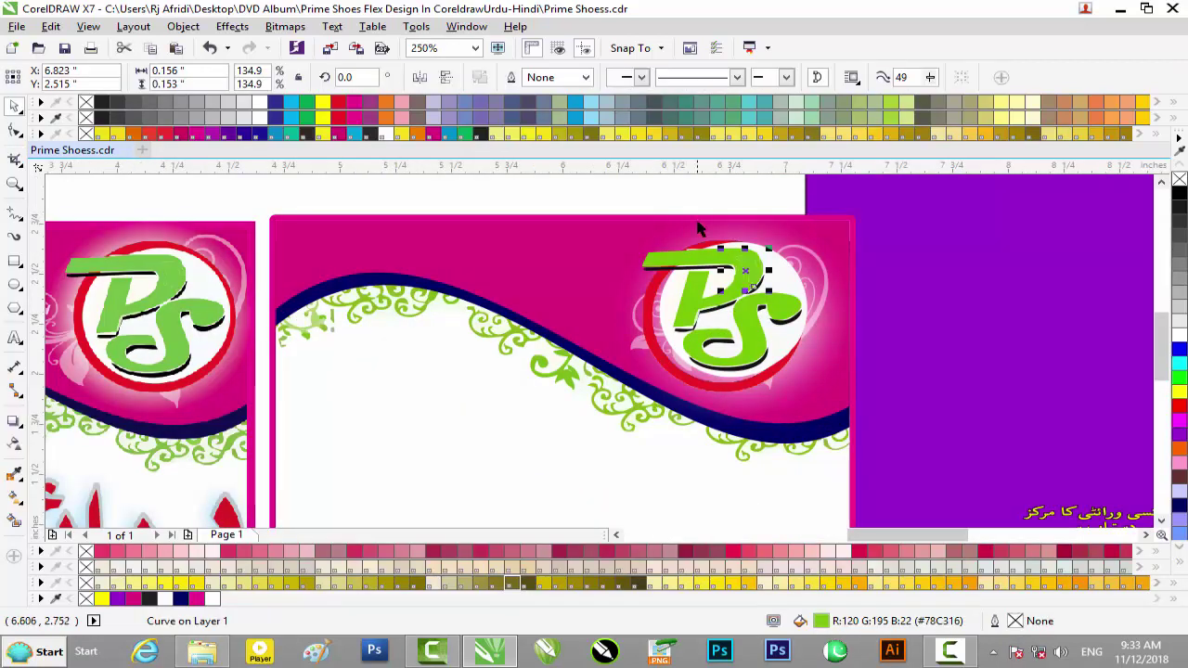
pyautogui.click(699, 228)
pyautogui.click(634, 197)
pyautogui.moveTo(796, 370); pyautogui.dragTo(803, 366)
pyautogui.hotkey('ctrl', 'g')
pyautogui.moveTo(695, 275); pyautogui.dragTo(491, 200)
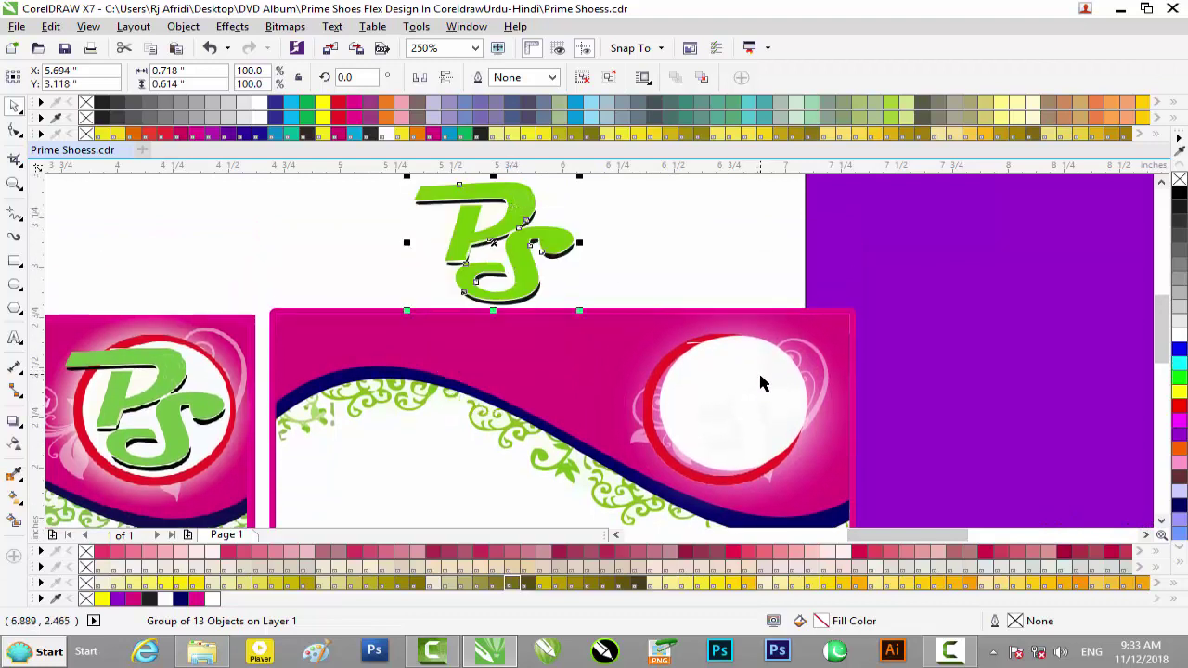
# Step: Delete the extra white circle overlapping the inside of the red logo ring
pyautogui.click(759, 383)
pyautogui.press('Left')
pyautogui.press('Left')
pyautogui.press('Left')
pyautogui.press('Left')
pyautogui.press('Left')
pyautogui.press('Left')
pyautogui.press('Left')
pyautogui.press('Left')
pyautogui.press('Left')
pyautogui.press('Delete')
pyautogui.click(750, 380)
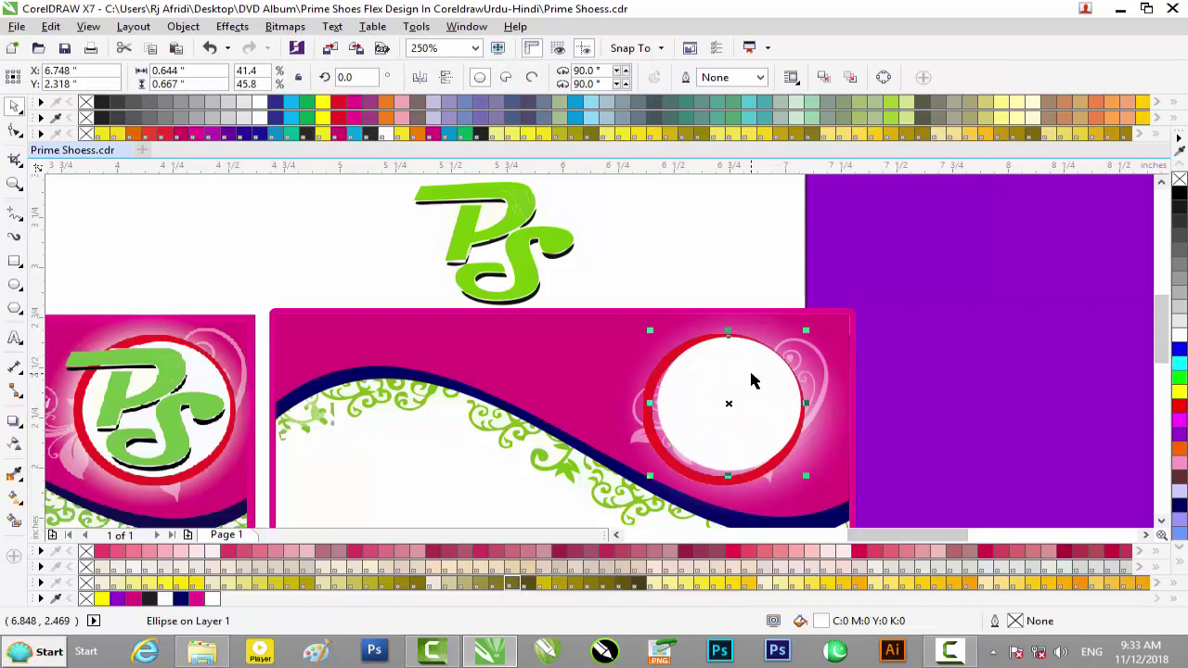
pyautogui.press('Escape')
# Step: Scale the red ring and its white circle together to about 0.61 by 0.632 inches
pyautogui.scroll(-2, 777, 384)
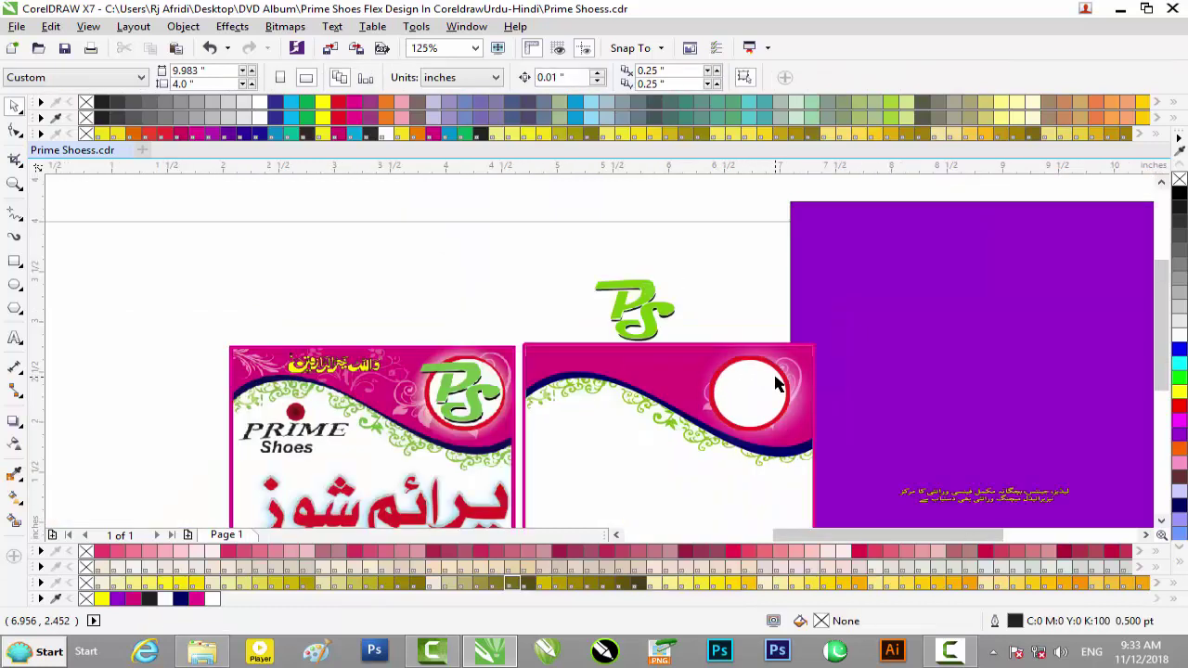
pyautogui.moveTo(792, 431); pyautogui.dragTo(793, 434)
pyautogui.moveTo(793, 351); pyautogui.dragTo(778, 363)
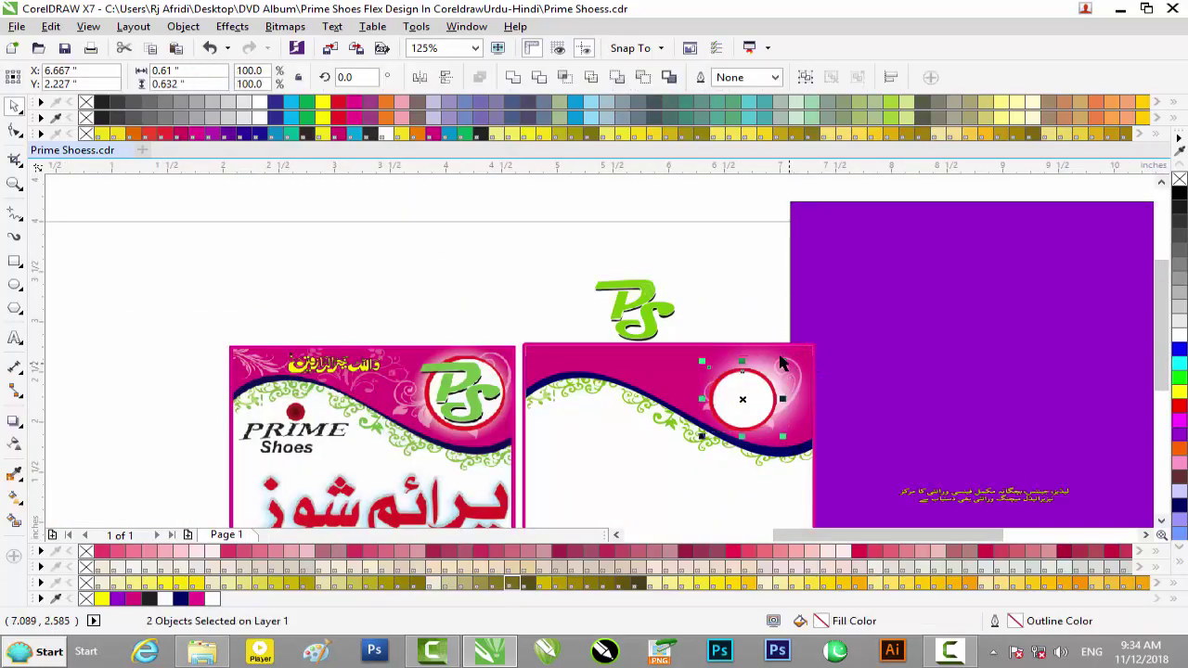
pyautogui.press('Escape')
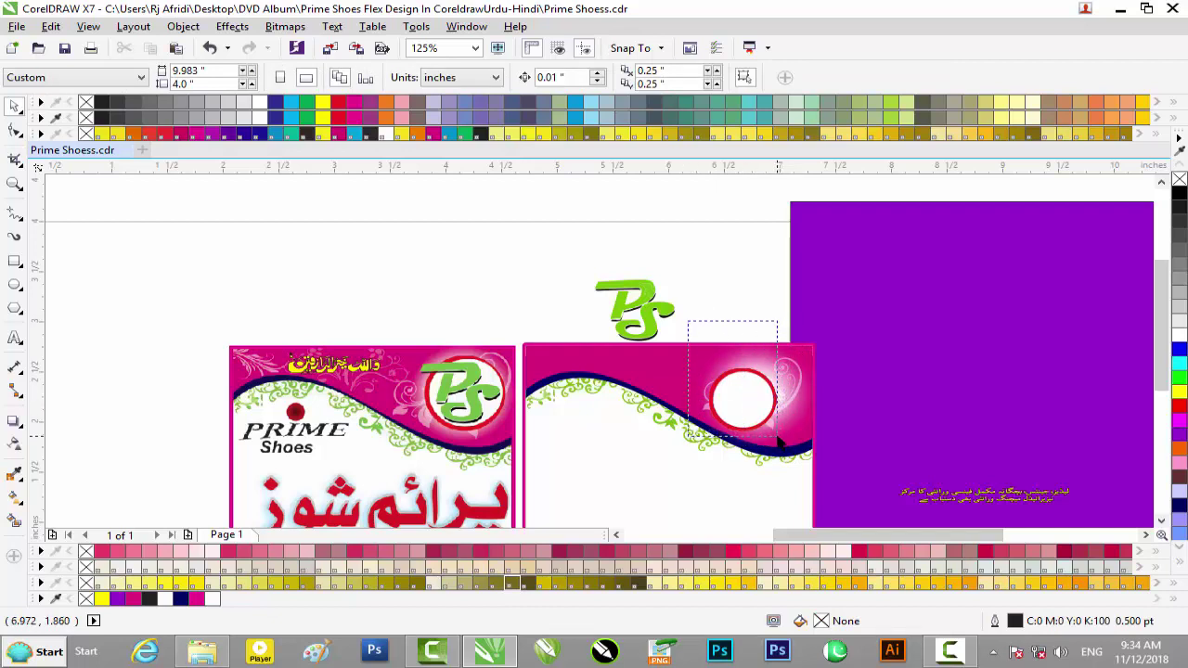
# Step: Nudge the red ring and white circle up and right over the glow to X 6.777, Y 2.267 inches
pyautogui.moveTo(781, 440); pyautogui.dragTo(781, 436)
pyautogui.scroll(2, 780, 436)
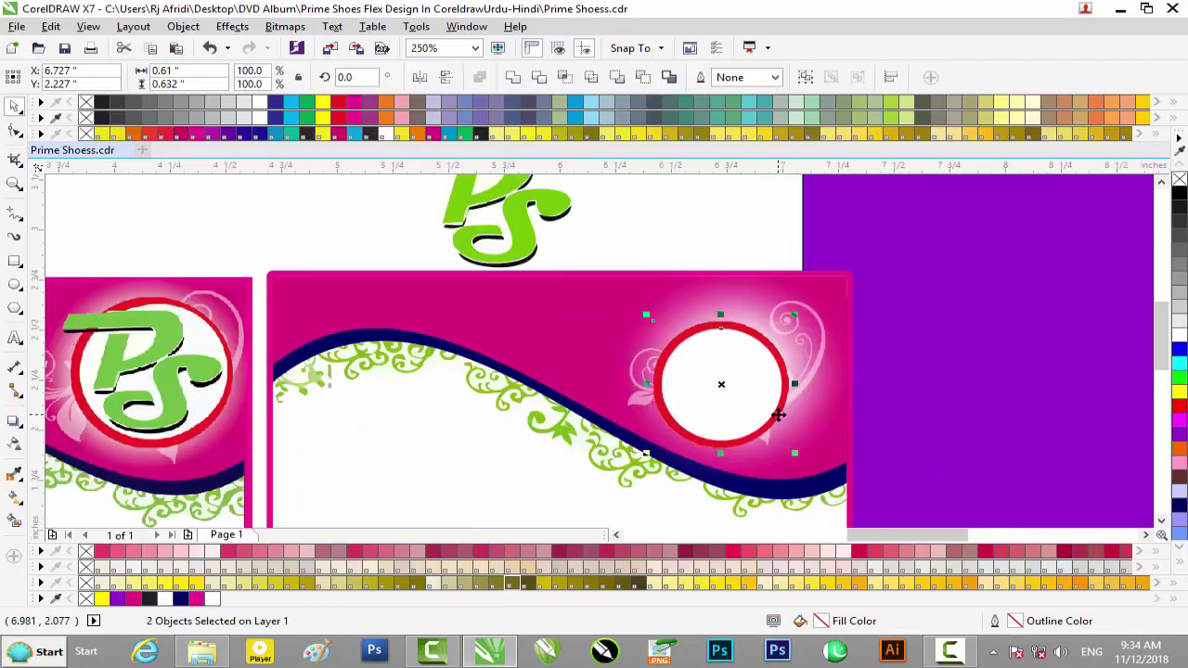
pyautogui.press('Up')
pyautogui.press('Up')
pyautogui.press('Up')
pyautogui.press('Right')
pyautogui.scroll(2, 748, 375)
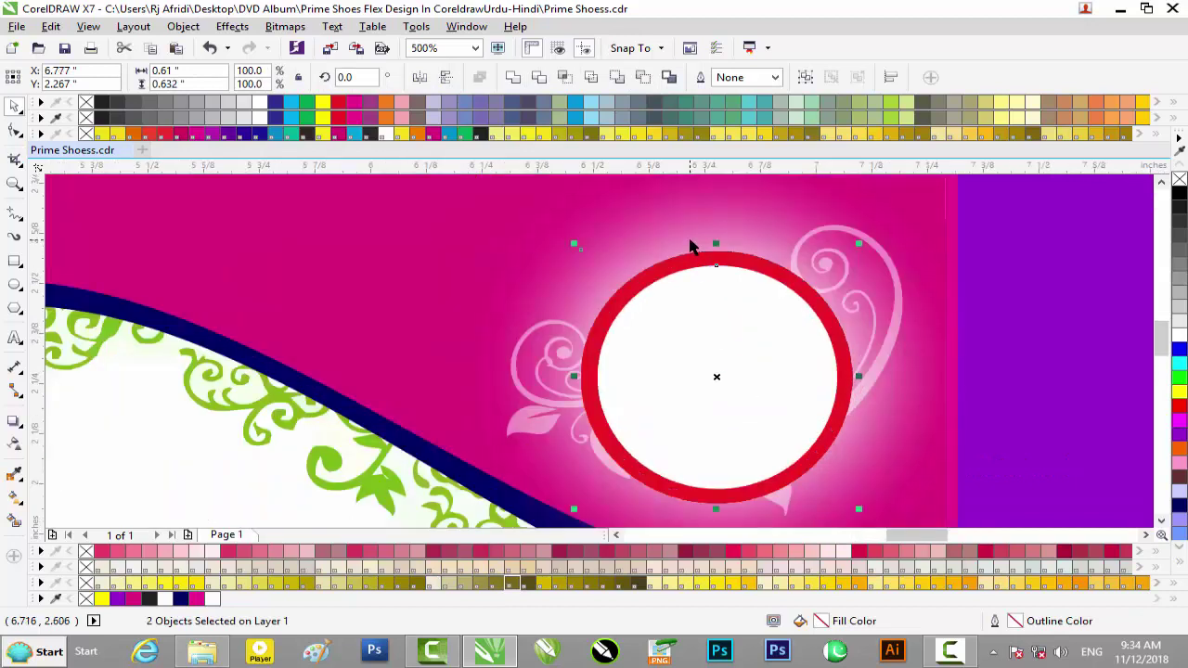
# Step: Enlarge the glow bitmap behind the red logo ring to about 1.306 by 1.294 inches
pyautogui.click(1095, 283)
pyautogui.click(899, 305)
pyautogui.scroll(-1, 894, 310)
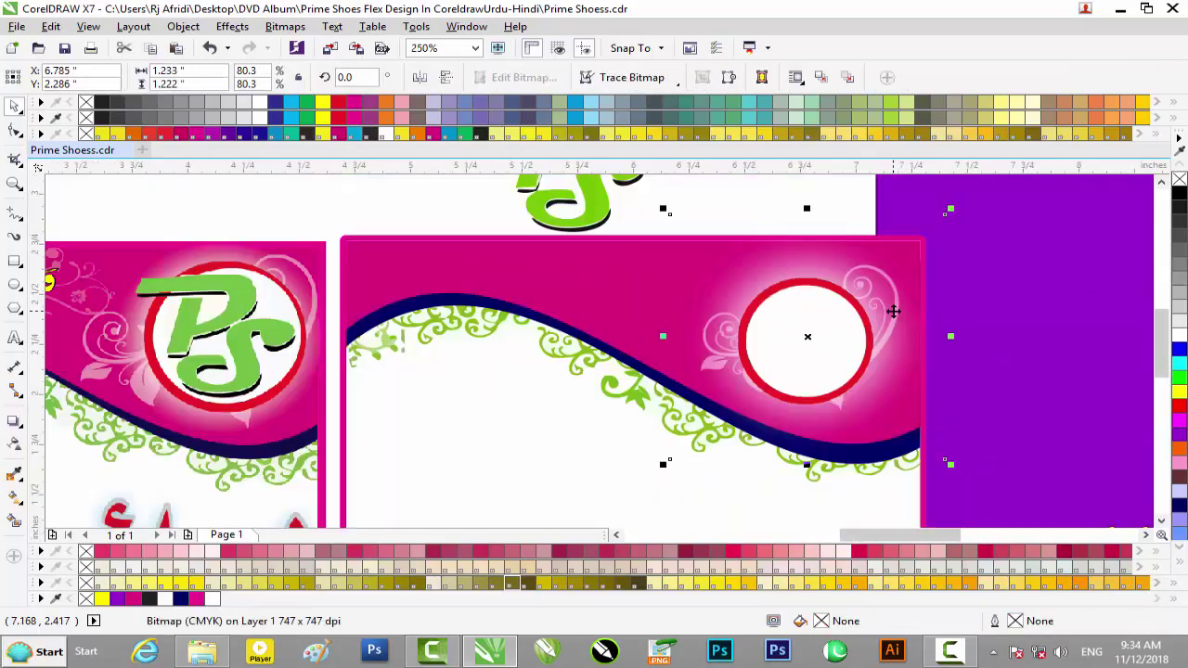
pyautogui.moveTo(949, 211); pyautogui.dragTo(957, 201)
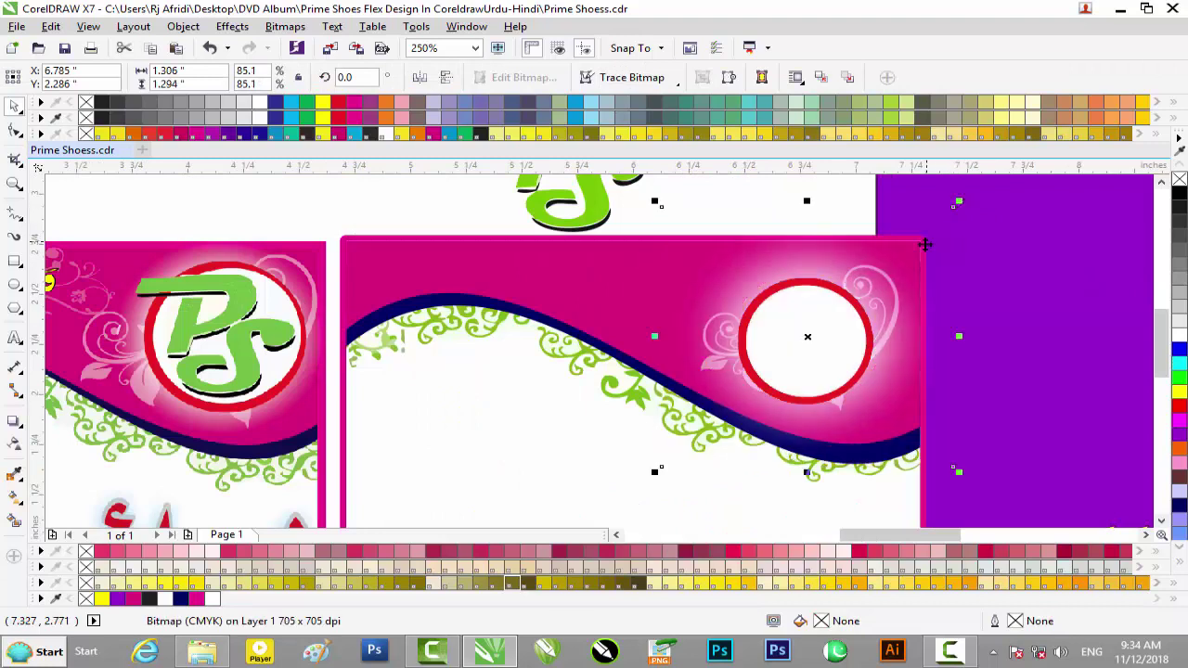
# Step: Try to move the PS letter group from above the banner into the red ring
pyautogui.scroll(-2, 844, 311)
pyautogui.moveTo(776, 190); pyautogui.dragTo(655, 284)
pyautogui.moveTo(695, 244); pyautogui.dragTo(807, 324)
pyautogui.scroll(2, 816, 325)
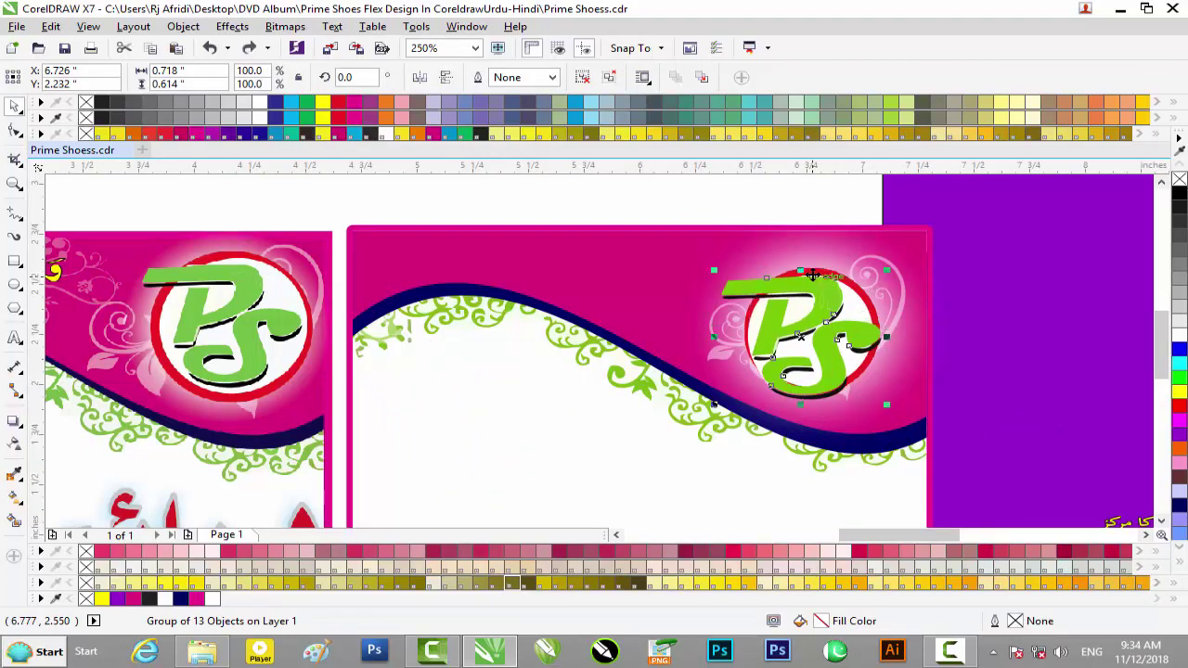
pyautogui.hotkey('ctrl', 'z')
# Step: Move the PS group onto the purple background, ungroup it and delete the white shape behind the letters
pyautogui.moveTo(591, 196); pyautogui.dragTo(1059, 367)
pyautogui.click(768, 206)
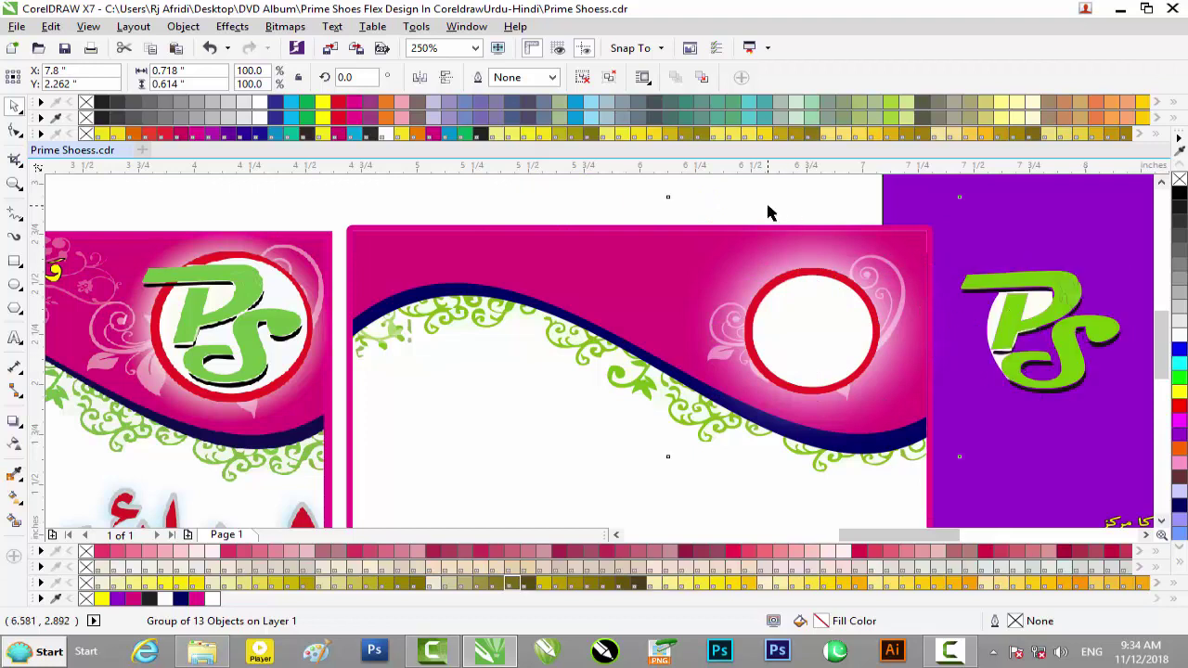
pyautogui.click(1035, 306)
pyautogui.press('Delete')
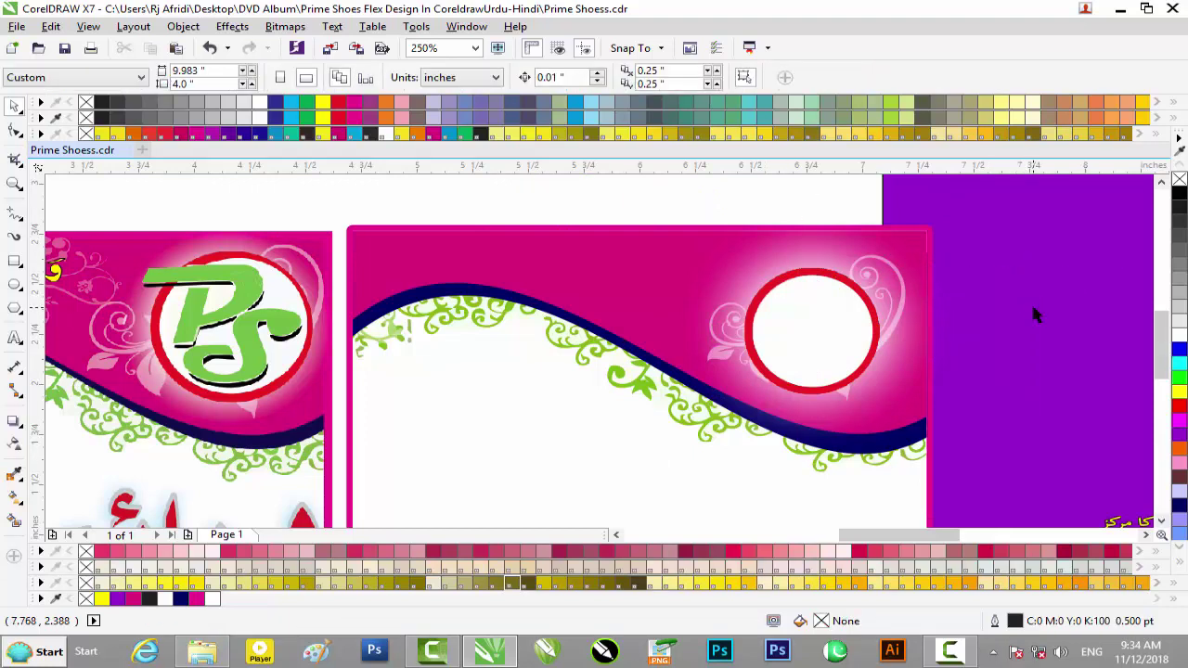
pyautogui.hotkey('ctrl', 'z')
pyautogui.click(581, 77)
pyautogui.click(753, 181)
pyautogui.click(1041, 303)
pyautogui.press('Delete')
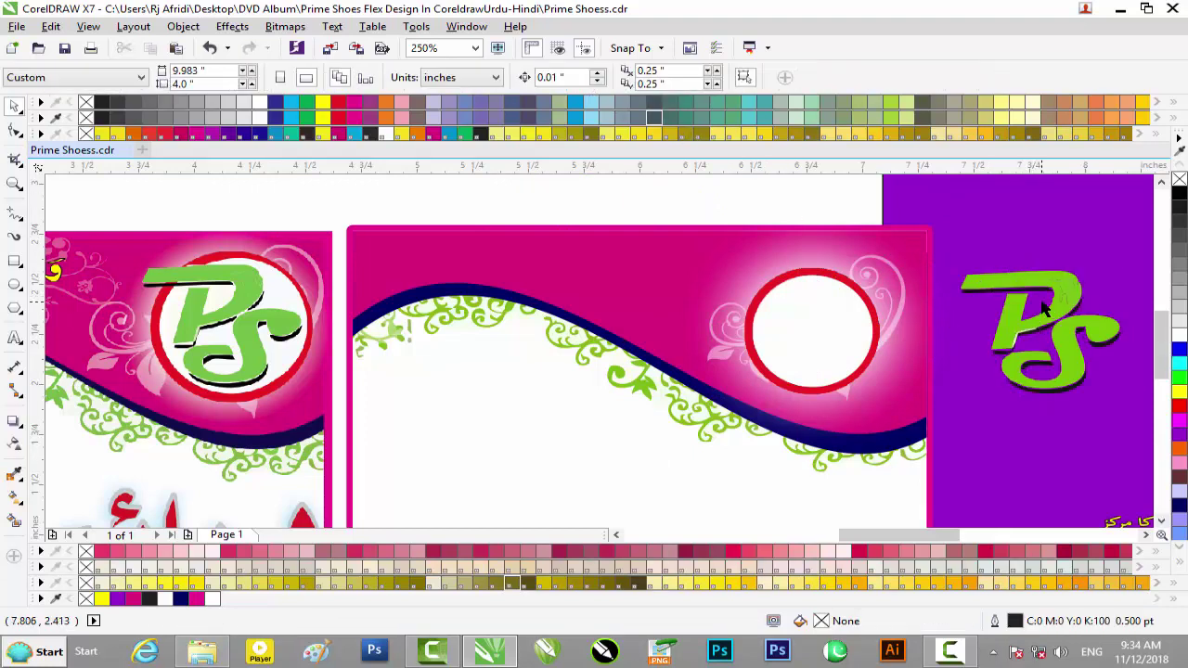
# Step: Regroup the PS letters with their shadows and move the group into the banner's red ring
pyautogui.scroll(-2, 969, 289)
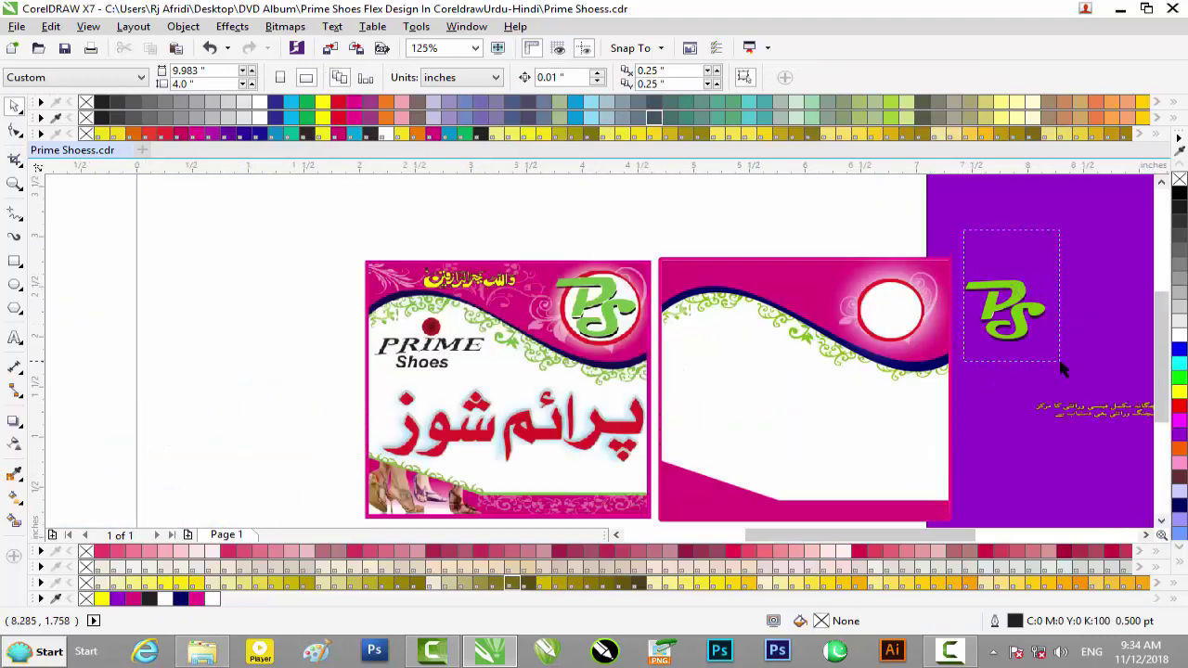
pyautogui.moveTo(1062, 370); pyautogui.dragTo(1064, 371)
pyautogui.hotkey('ctrl', 'g')
pyautogui.moveTo(1003, 305); pyautogui.dragTo(886, 313)
# Step: Shrink the PS group to about 0.591 by 0.506 inches and nudge it left and up inside the ring
pyautogui.scroll(2, 1009, 231)
pyautogui.moveTo(1043, 190); pyautogui.dragTo(1018, 214)
pyautogui.press('Left')
pyautogui.press('Left')
pyautogui.press('Up')
pyautogui.scroll(-2, 938, 293)
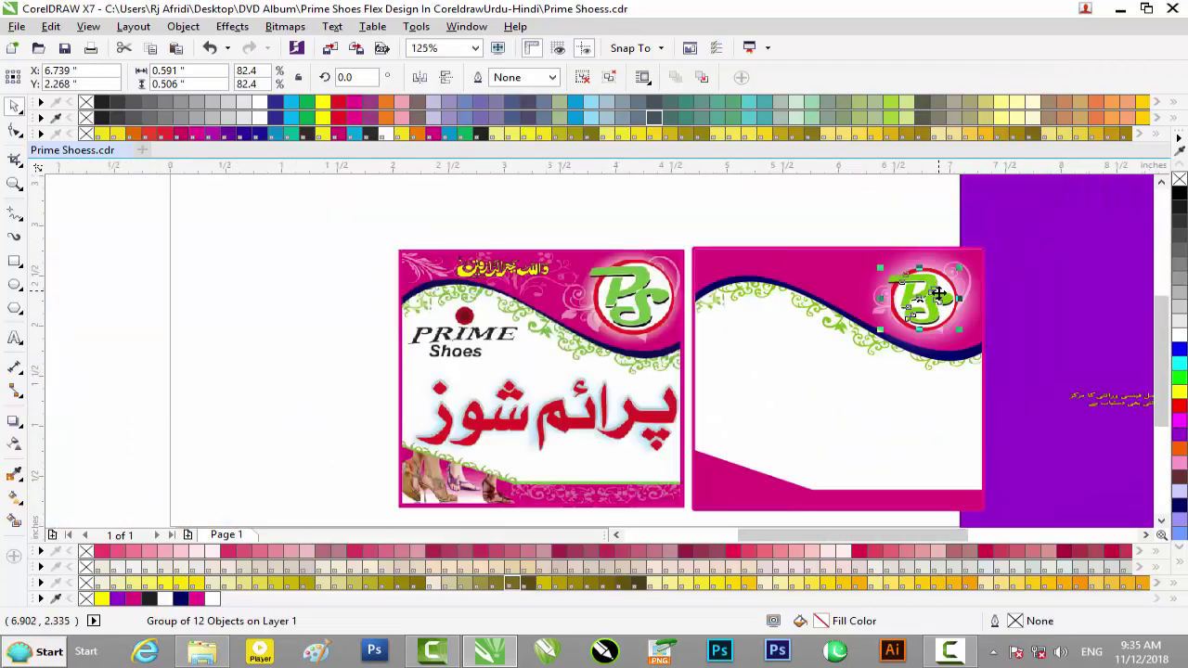
pyautogui.press('Escape')
# Step: Move the women's shoe photo from the purple background onto the pink wedge in the banner's lower-left corner
pyautogui.hscroll(4, 896, 443)
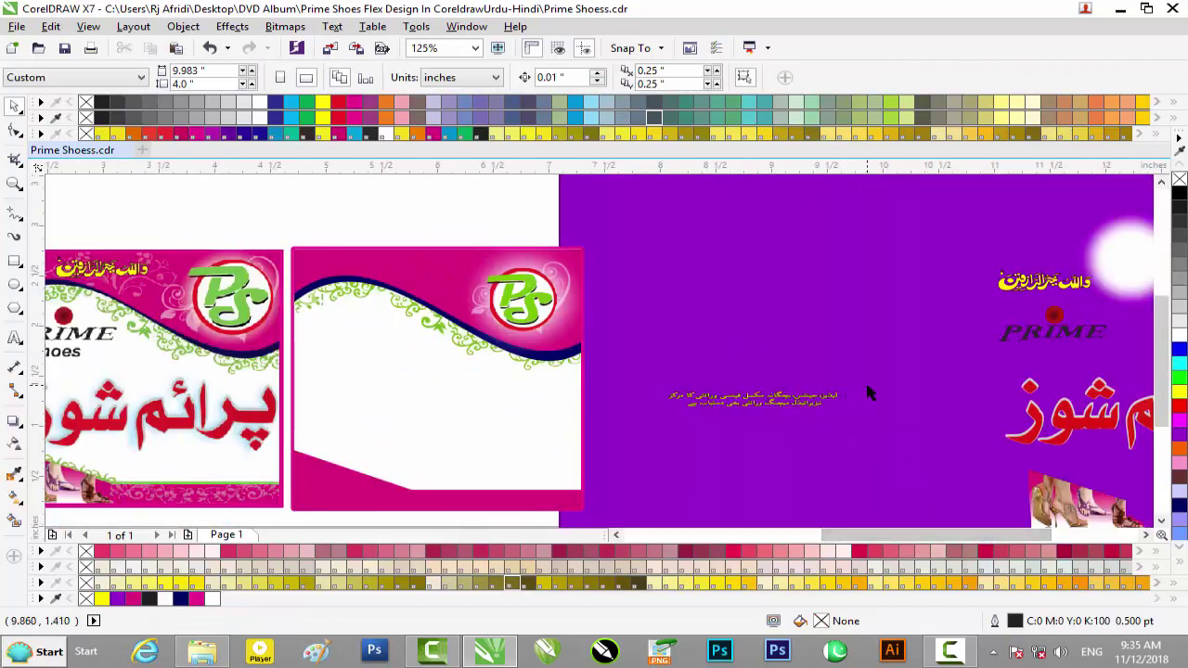
pyautogui.moveTo(904, 537); pyautogui.dragTo(963, 538)
pyautogui.moveTo(790, 501); pyautogui.dragTo(387, 480)
pyautogui.scroll(2, 387, 480)
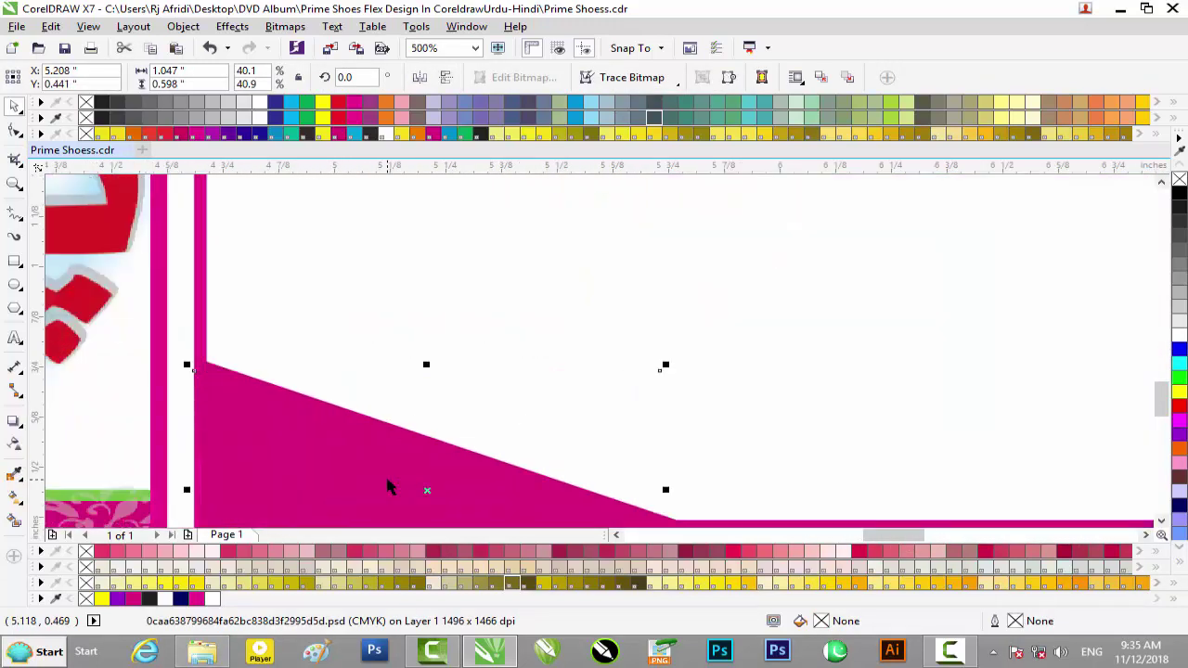
pyautogui.moveTo(1153, 419); pyautogui.dragTo(1162, 425)
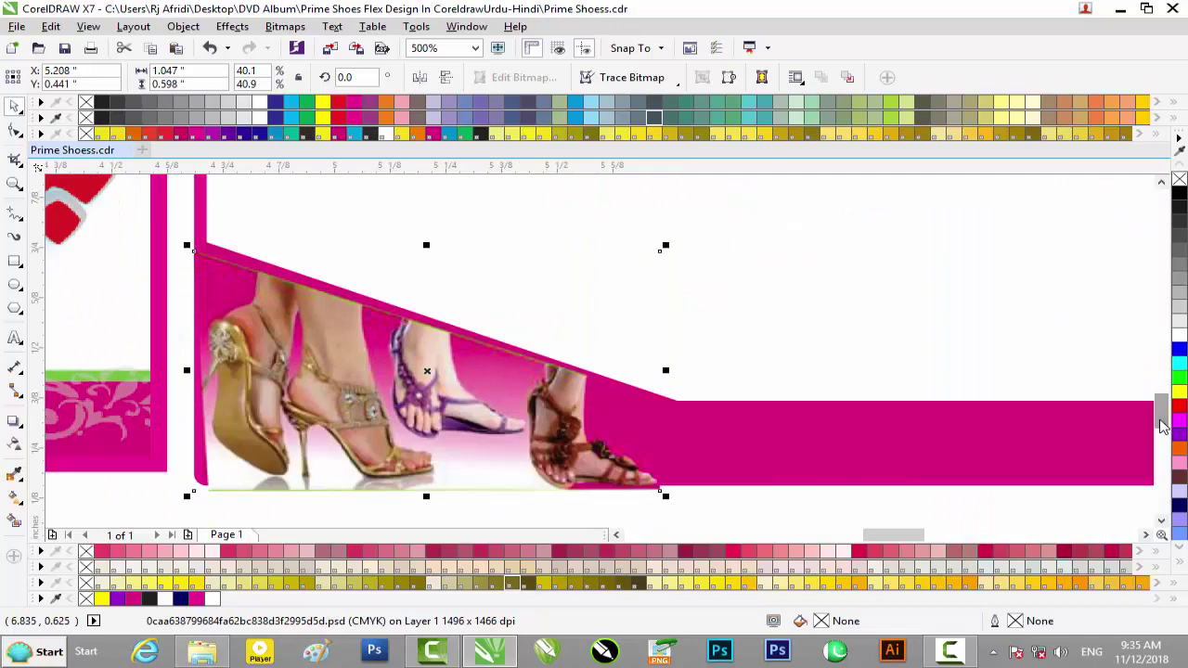
# Step: Reduce the shoe photo's height to about 0.514 inches, narrow it slightly and skew it to follow the wedge's slanted edge
pyautogui.moveTo(425, 246); pyautogui.dragTo(427, 263)
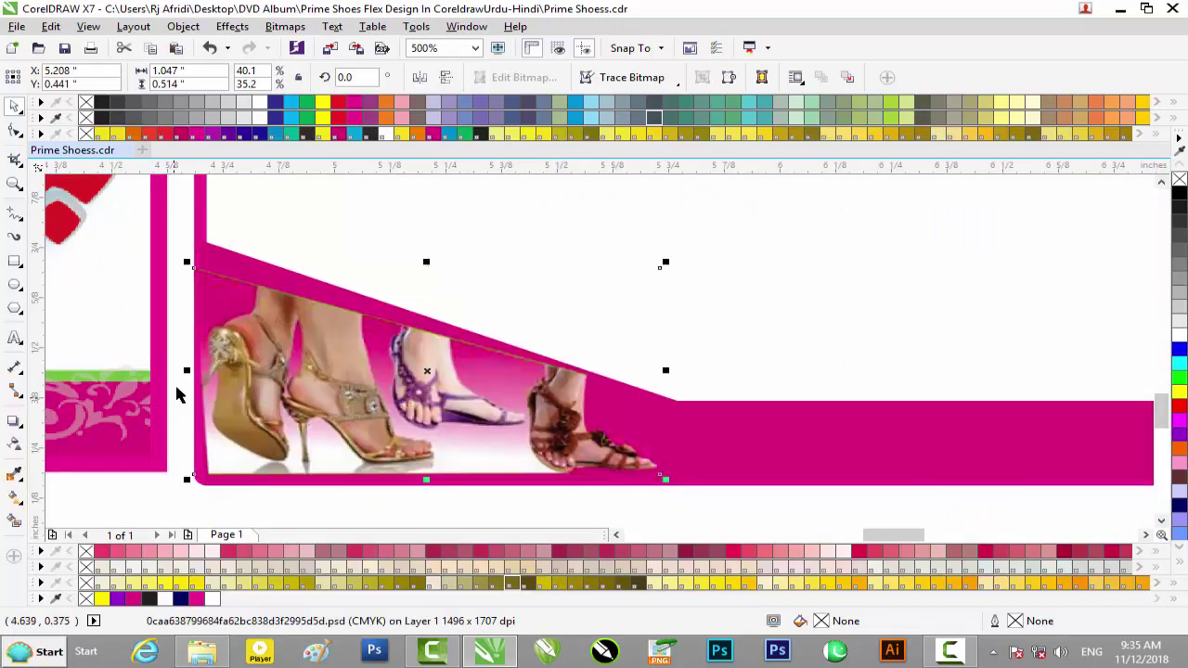
pyautogui.moveTo(187, 370); pyautogui.dragTo(194, 370)
pyautogui.click(304, 357)
pyautogui.moveTo(408, 268); pyautogui.dragTo(439, 265)
pyautogui.moveTo(674, 370)
pyautogui.mouseDown()
pyautogui.moveTo(676, 299)
pyautogui.moveTo(675, 376)
pyautogui.mouseUp()
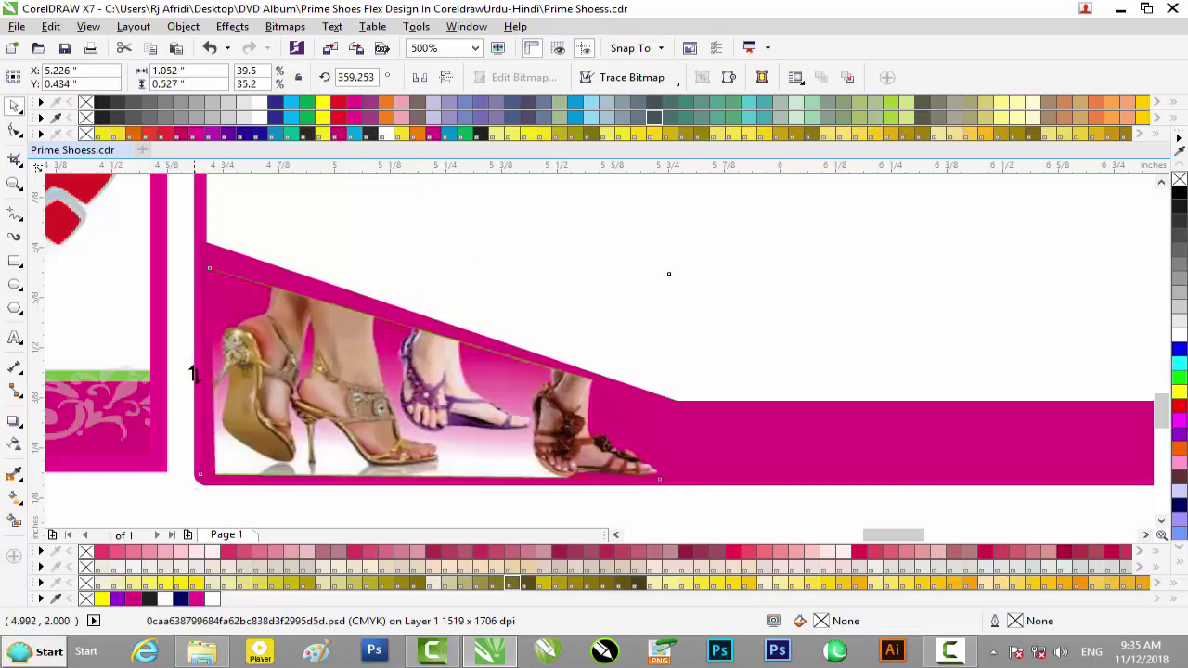
pyautogui.moveTo(193, 373); pyautogui.dragTo(191, 361)
pyautogui.scroll(-2, 288, 262)
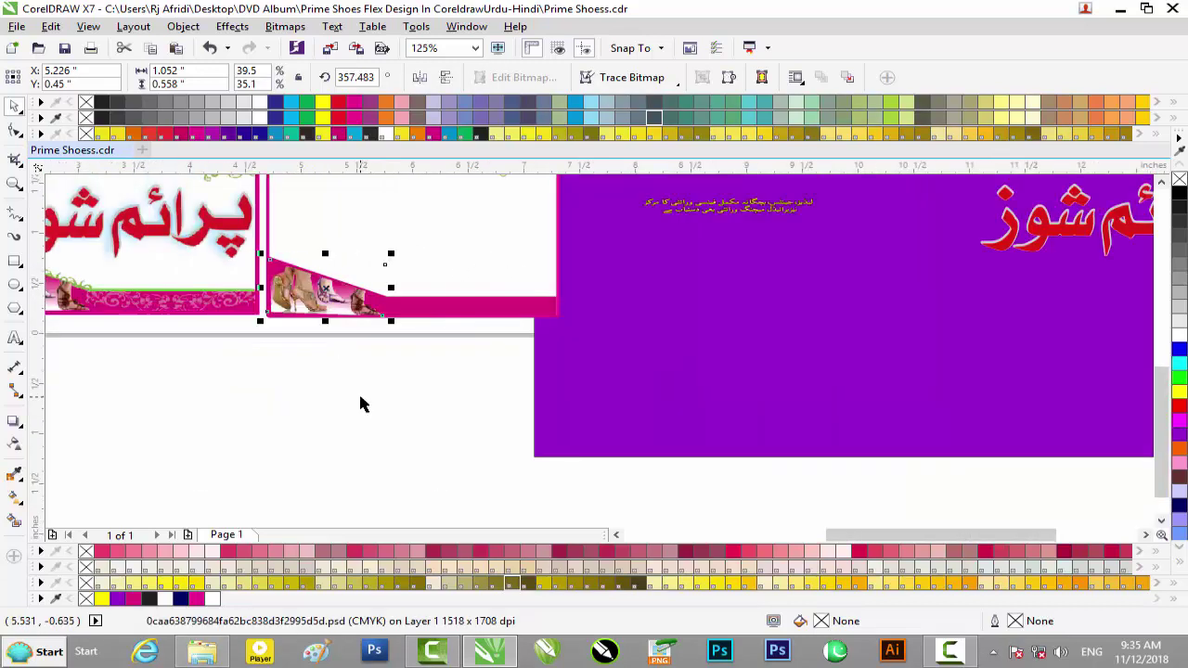
pyautogui.click(361, 397)
pyautogui.moveTo(647, 198); pyautogui.dragTo(637, 192)
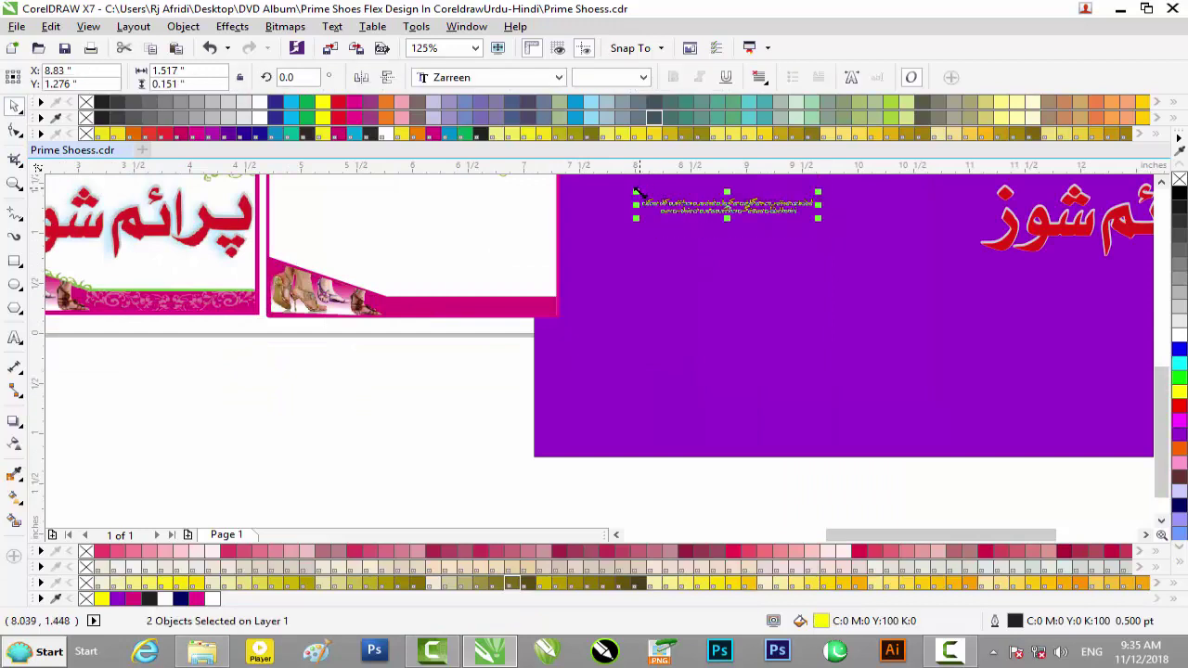
pyautogui.click(459, 420)
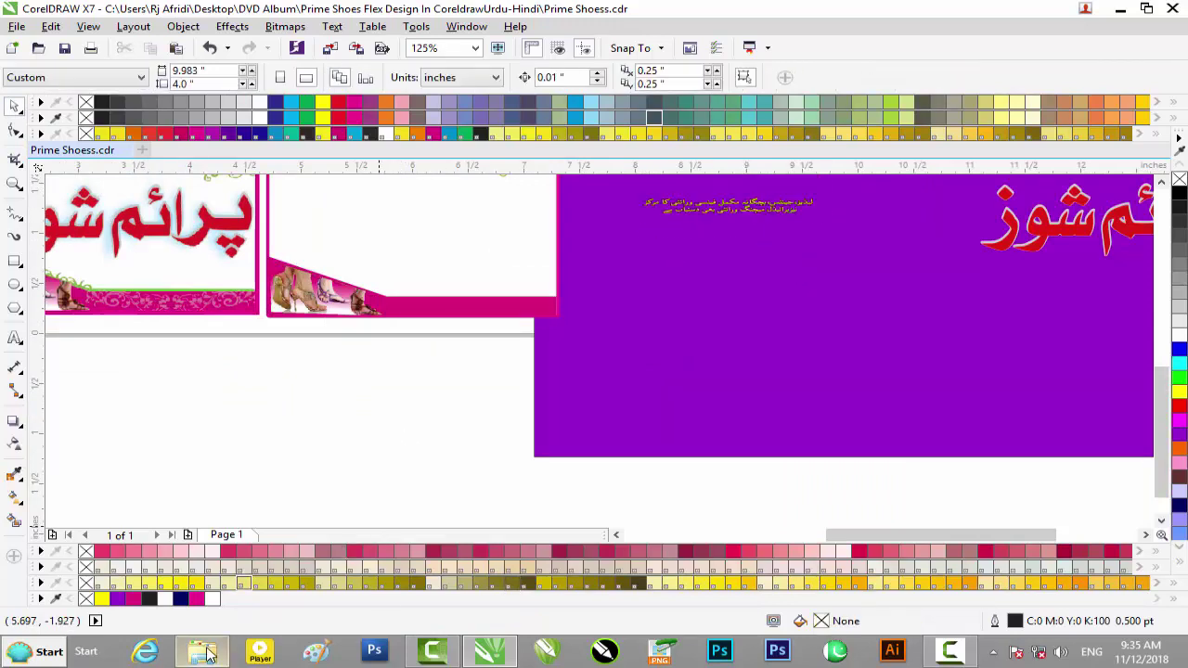
# Step: Open H:\Wallpaper\Calligraphy in File Explorer and import Mix.cdr into the banner document
pyautogui.rightClick(20, 651)
pyautogui.click(103, 547)
pyautogui.doubleClick(324, 164)
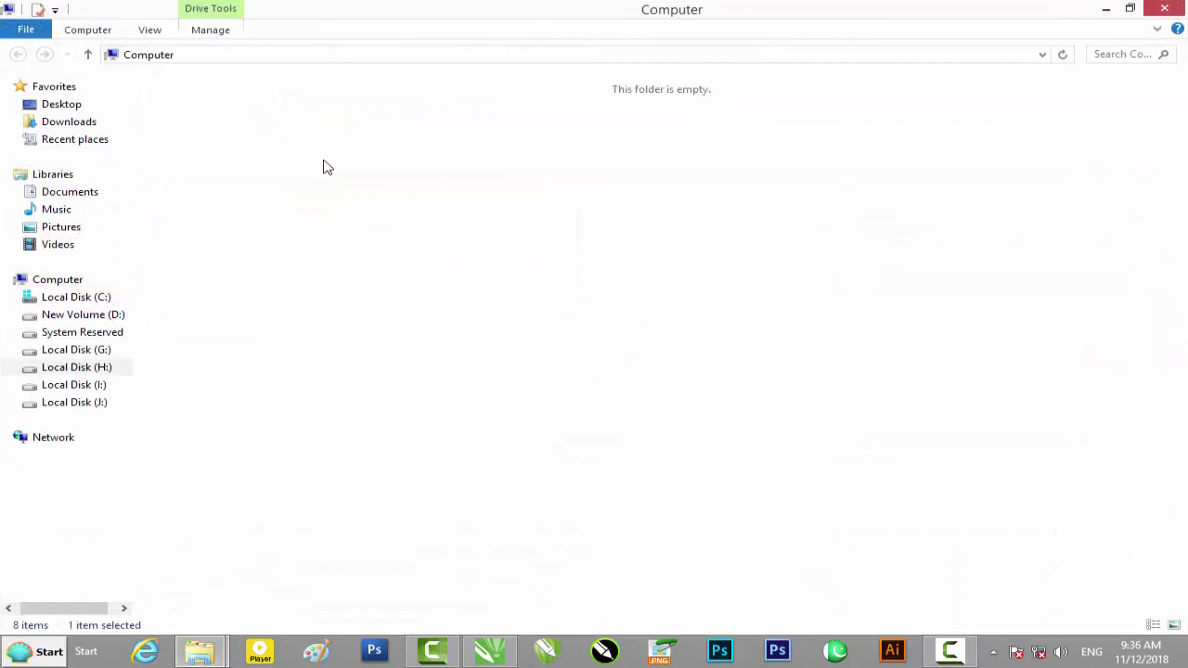
pyautogui.doubleClick(983, 356)
pyautogui.doubleClick(547, 153)
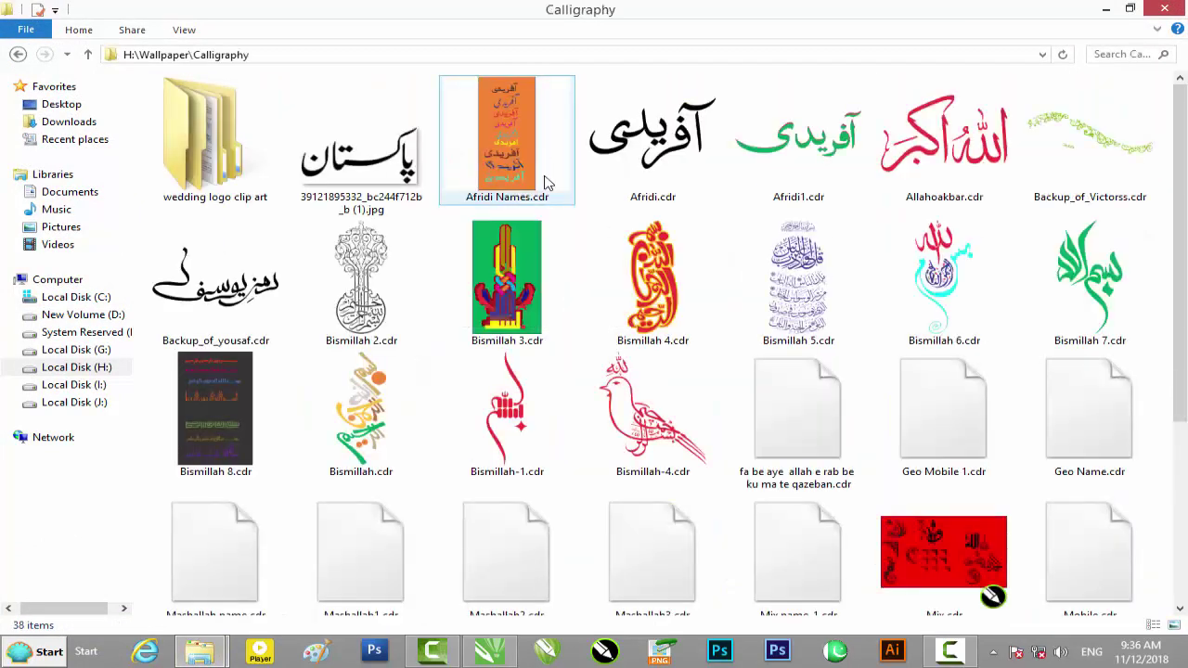
pyautogui.scroll(-3, 782, 384)
pyautogui.moveTo(942, 287); pyautogui.dragTo(407, 456)
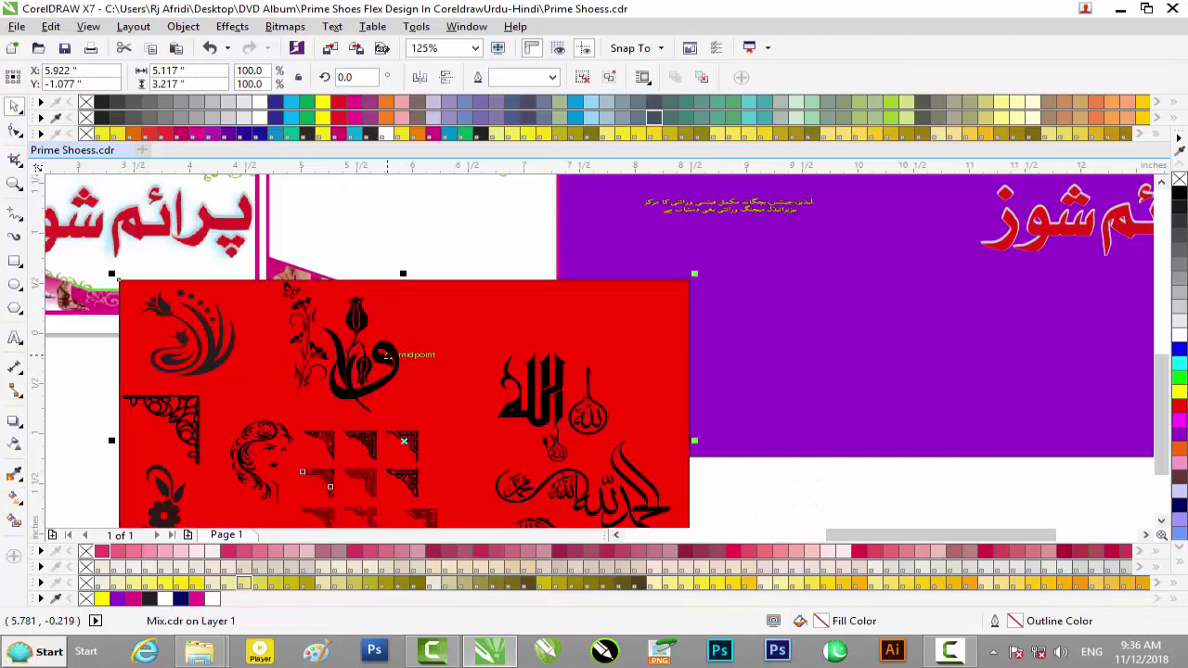
# Step: Move the imported red clip-art sheet to the far side of the purple background and ungroup it
pyautogui.scroll(-1, 384, 358)
pyautogui.moveTo(384, 364); pyautogui.dragTo(1077, 349)
pyautogui.click(582, 80)
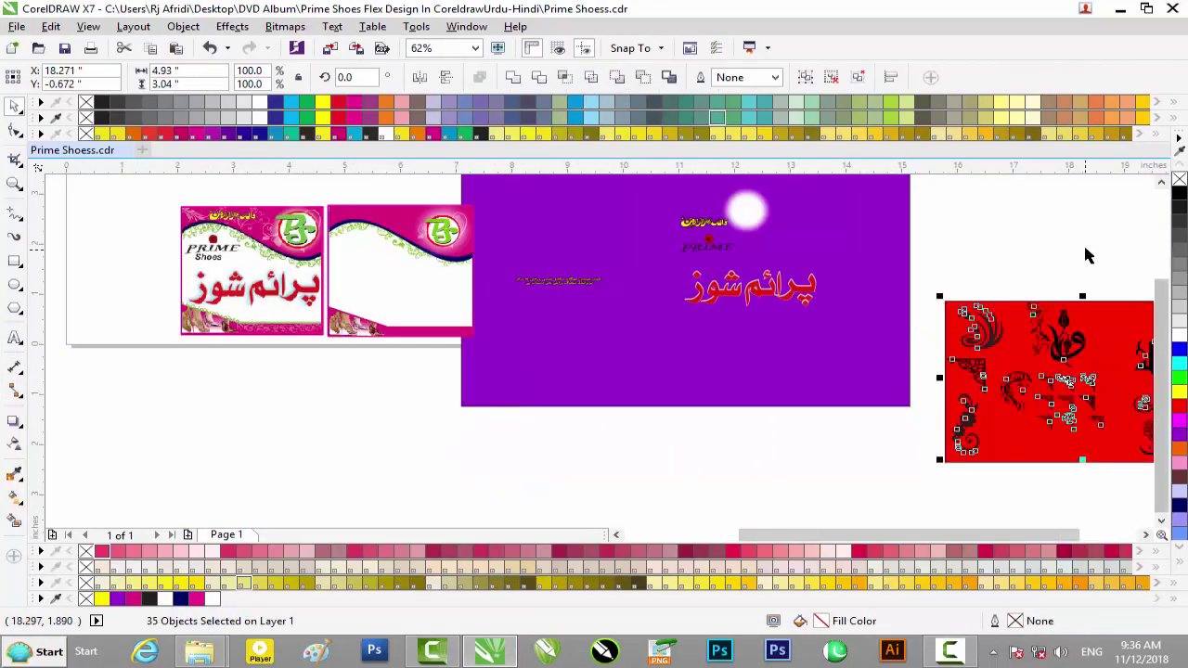
pyautogui.click(1083, 255)
# Step: Place the flower ornament horizontally on the banner's bottom pink strip beside the shoes, sized about 0.698 by 0.175 inches
pyautogui.moveTo(968, 426); pyautogui.dragTo(427, 332)
pyautogui.scroll(2, 427, 332)
pyautogui.moveTo(462, 258); pyautogui.dragTo(323, 331)
pyautogui.click(406, 380)
pyautogui.click(220, 415)
pyautogui.click(405, 387)
pyautogui.scroll(2, 323, 331)
pyautogui.moveTo(411, 325); pyautogui.dragTo(531, 326)
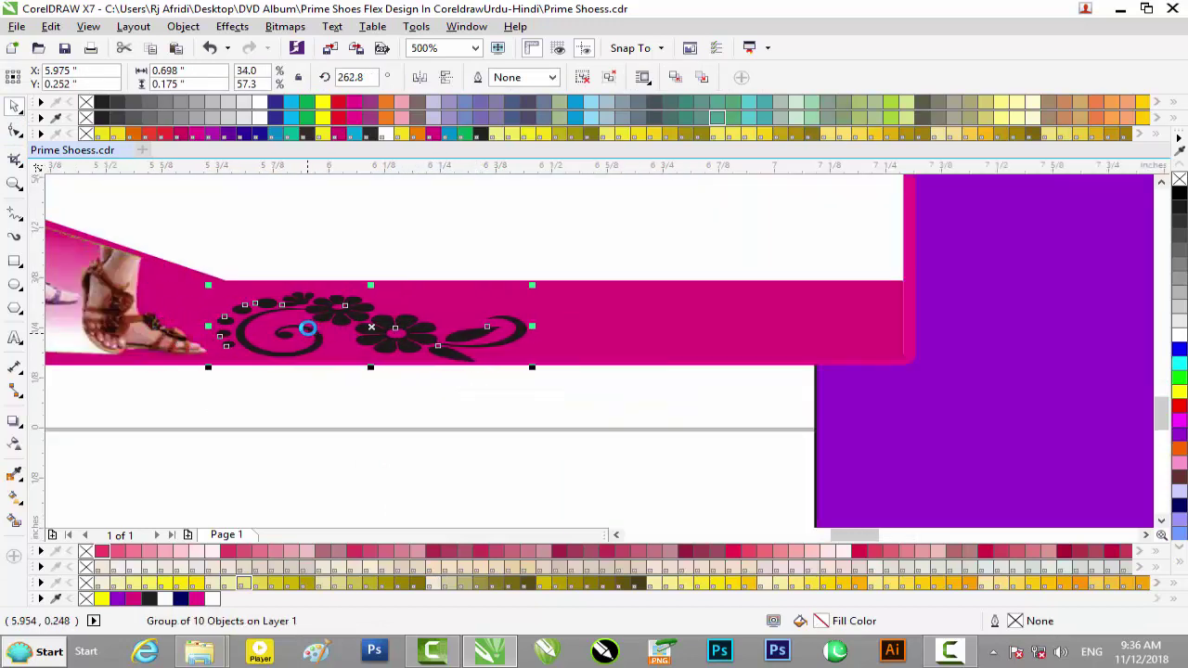
pyautogui.press('Right')
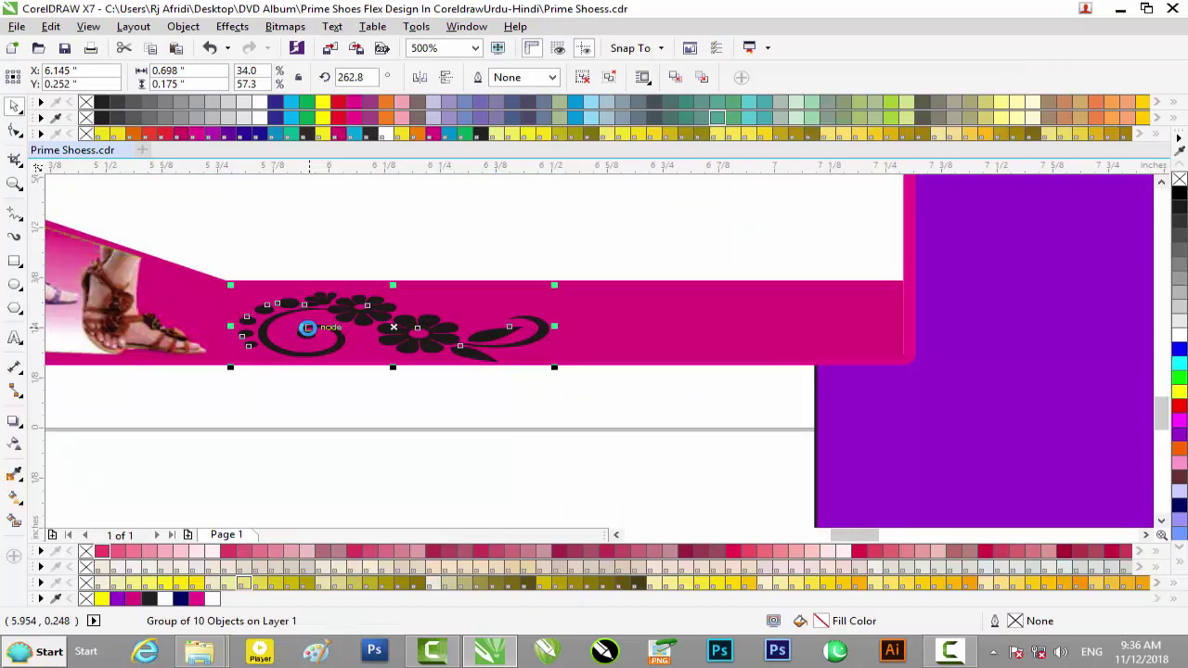
# Step: Create a mirrored copy of the flower ornament beside the original and stretch it to about 0.753 inches wide
pyautogui.moveTo(243, 334); pyautogui.dragTo(705, 324)
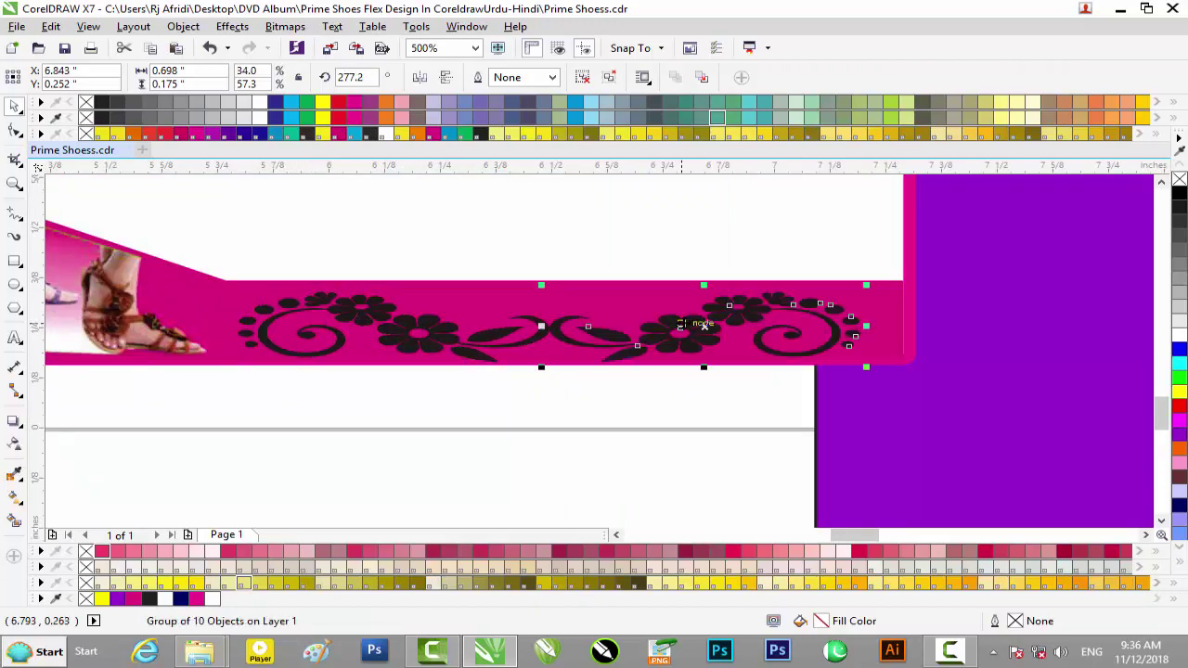
pyautogui.moveTo(867, 326); pyautogui.dragTo(890, 327)
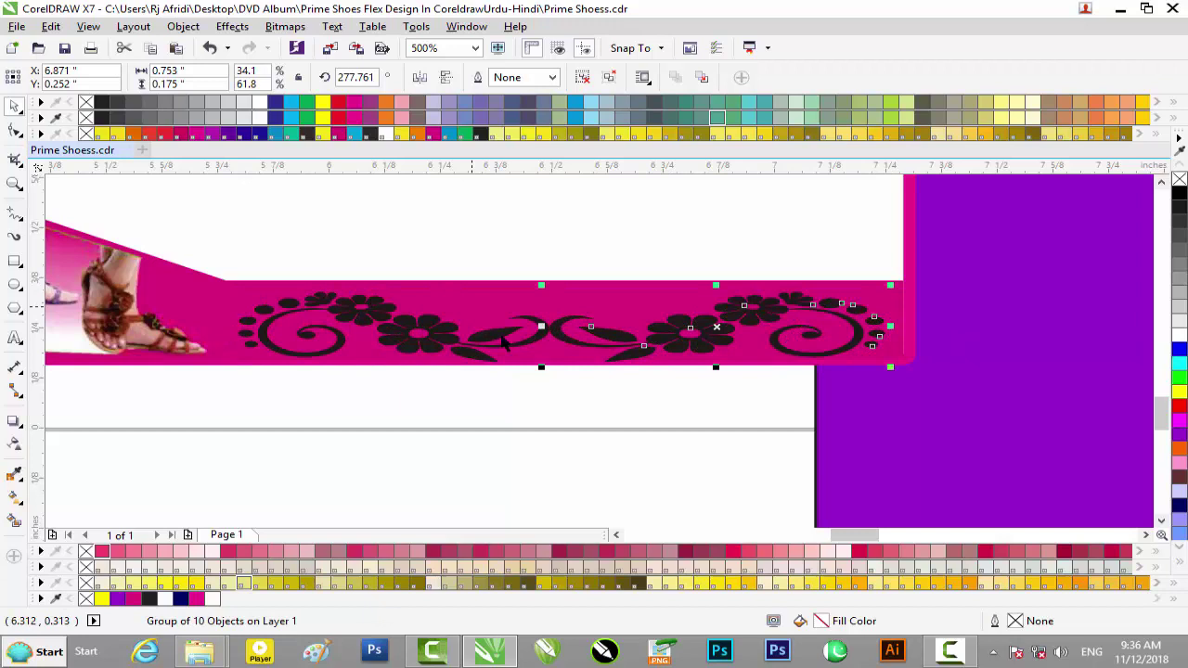
pyautogui.click(688, 421)
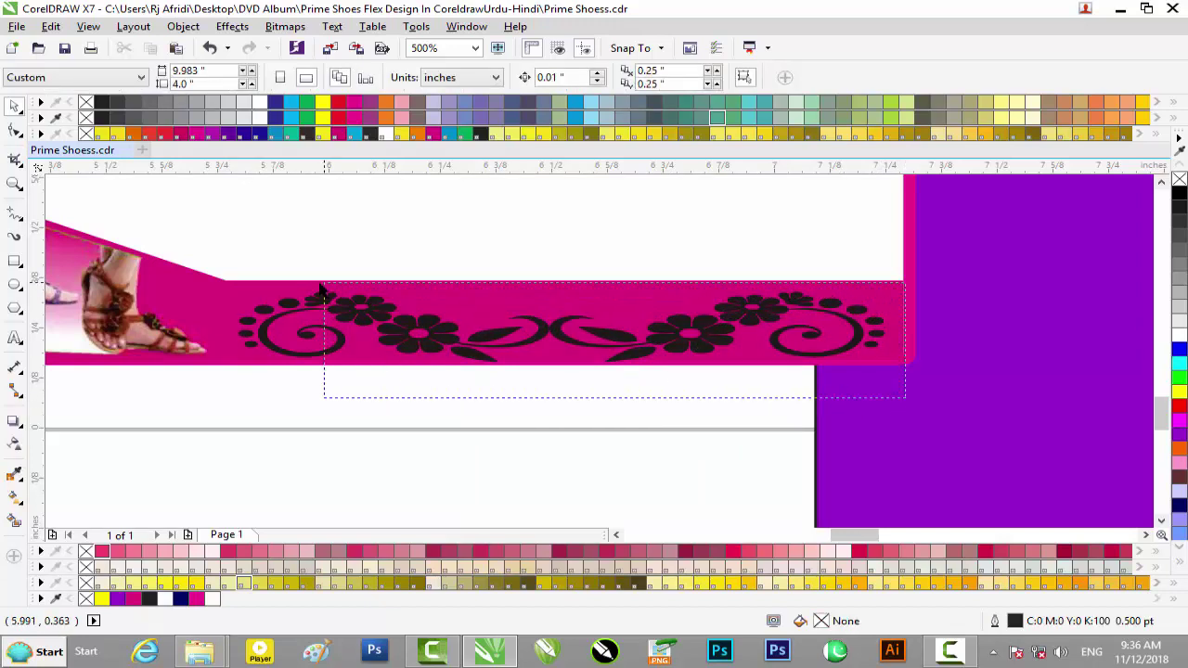
# Step: Fill both flower ornaments with light grey #E6E6E6 and give them a uniform transparency of 85
pyautogui.moveTo(225, 290); pyautogui.dragTo(225, 291)
pyautogui.click(13, 446)
pyautogui.moveTo(525, 385); pyautogui.dragTo(561, 385)
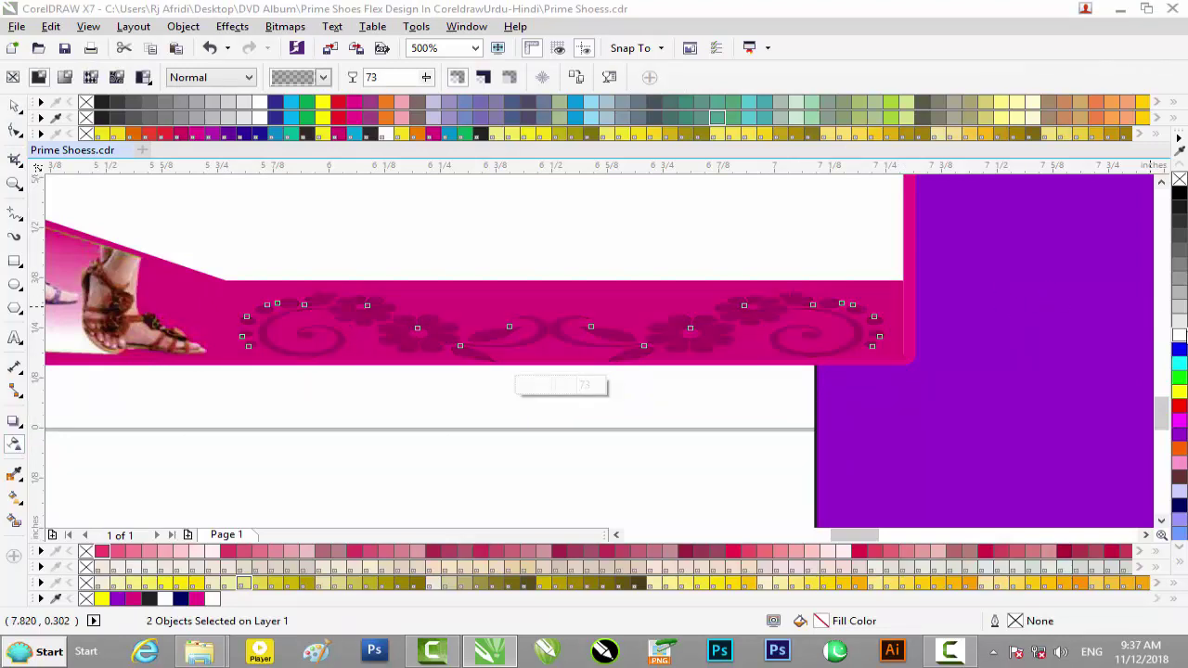
pyautogui.click(1179, 322)
pyautogui.click(559, 388)
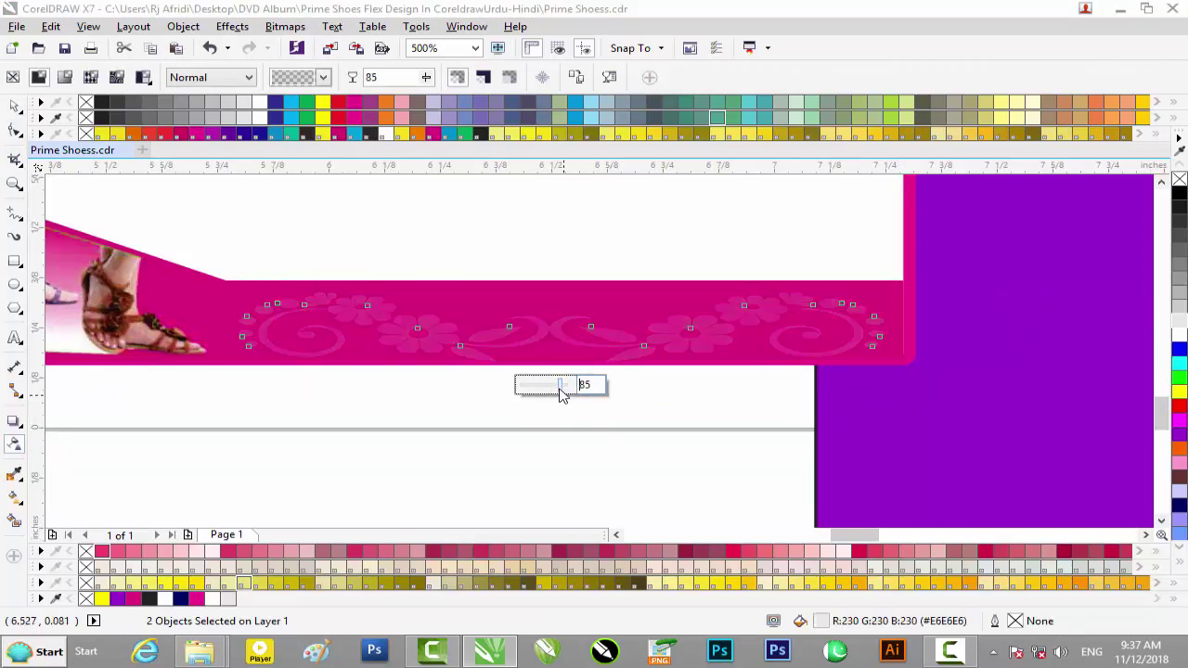
pyautogui.click(14, 106)
# Step: Move the two lines of yellow Urdu text onto the bottom pink strip over the flower ornaments
pyautogui.scroll(-2, 477, 352)
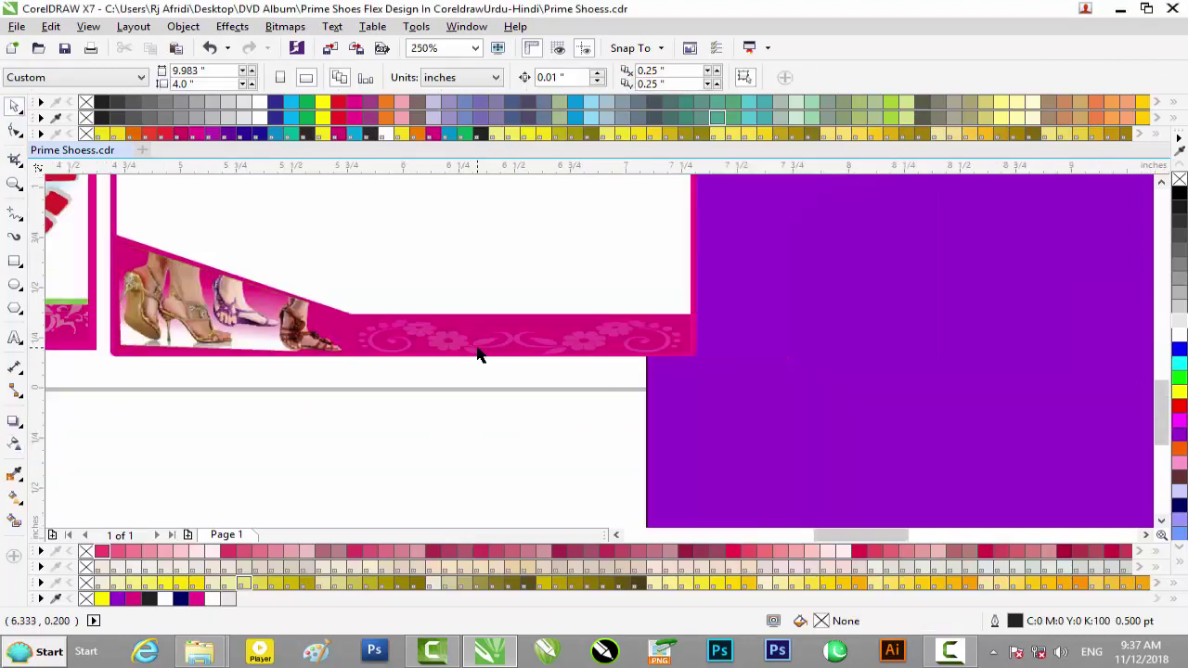
pyautogui.moveTo(754, 239); pyautogui.dragTo(489, 339)
pyautogui.scroll(5, 490, 340)
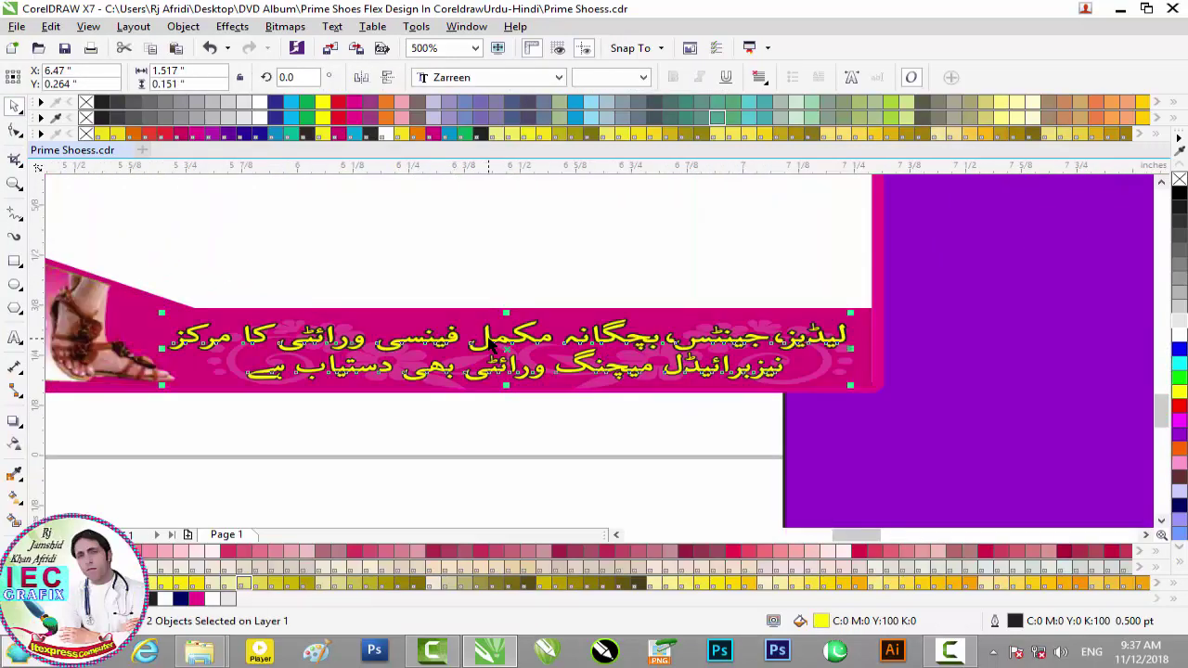
pyautogui.scroll(-2, 501, 353)
pyautogui.click(373, 425)
# Step: Move the red Urdu title پرائم شوز from the purple background into the banner's white area above the bottom strip
pyautogui.scroll(-2, 373, 426)
pyautogui.moveTo(847, 535); pyautogui.dragTo(896, 536)
pyautogui.scroll(-1, 788, 283)
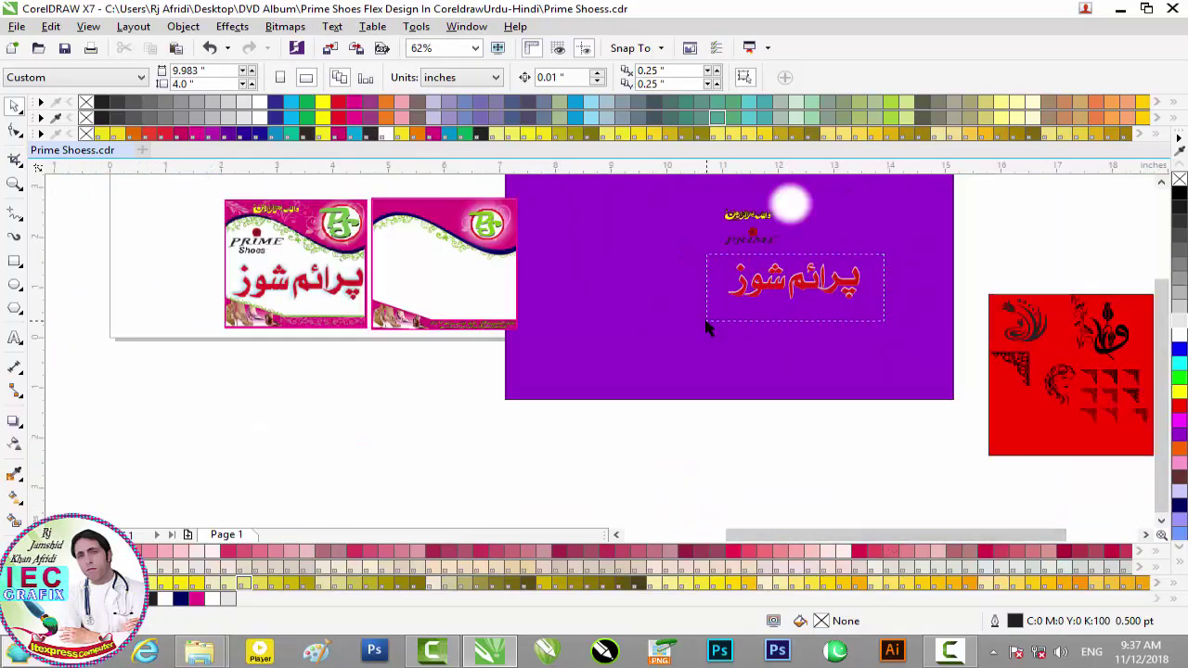
pyautogui.moveTo(705, 326); pyautogui.dragTo(707, 325)
pyautogui.moveTo(807, 301); pyautogui.dragTo(449, 287)
pyautogui.scroll(2, 448, 287)
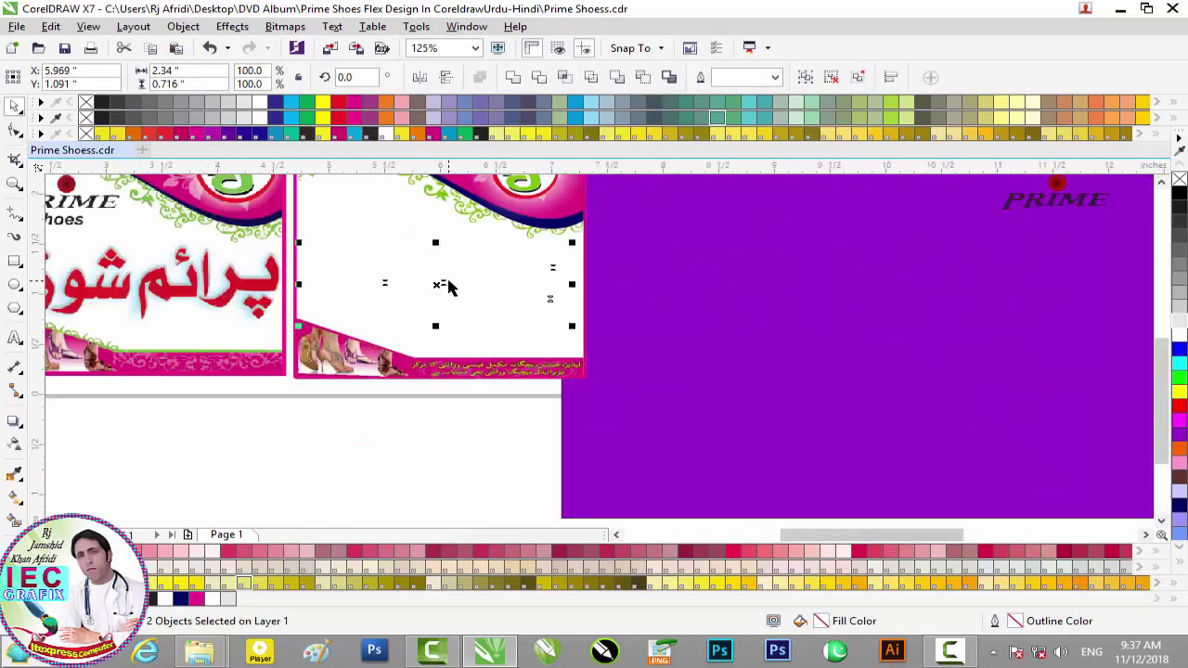
# Step: Delete the spare white glow on the purple background and move the PRIME logo with the yellow calligraphy onto the banner
pyautogui.scroll(-2, 481, 309)
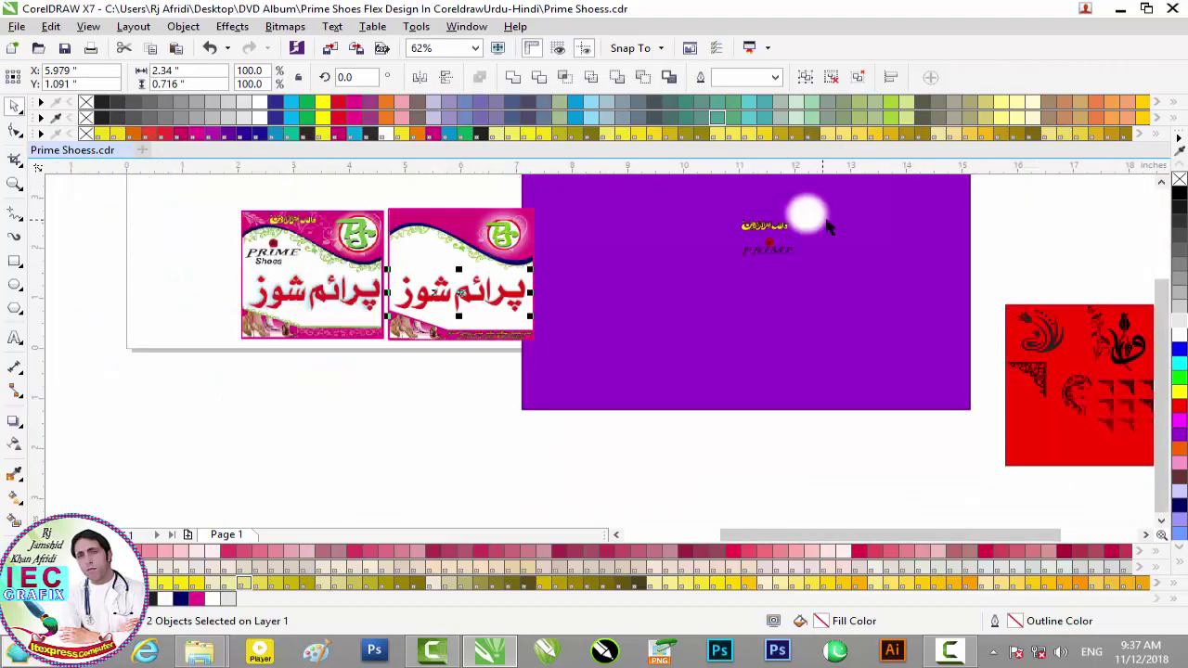
pyautogui.click(813, 220)
pyautogui.press('Delete')
pyautogui.moveTo(714, 273); pyautogui.dragTo(714, 274)
pyautogui.moveTo(766, 240); pyautogui.dragTo(417, 245)
pyautogui.scroll(1, 417, 244)
pyautogui.scroll(1, 415, 243)
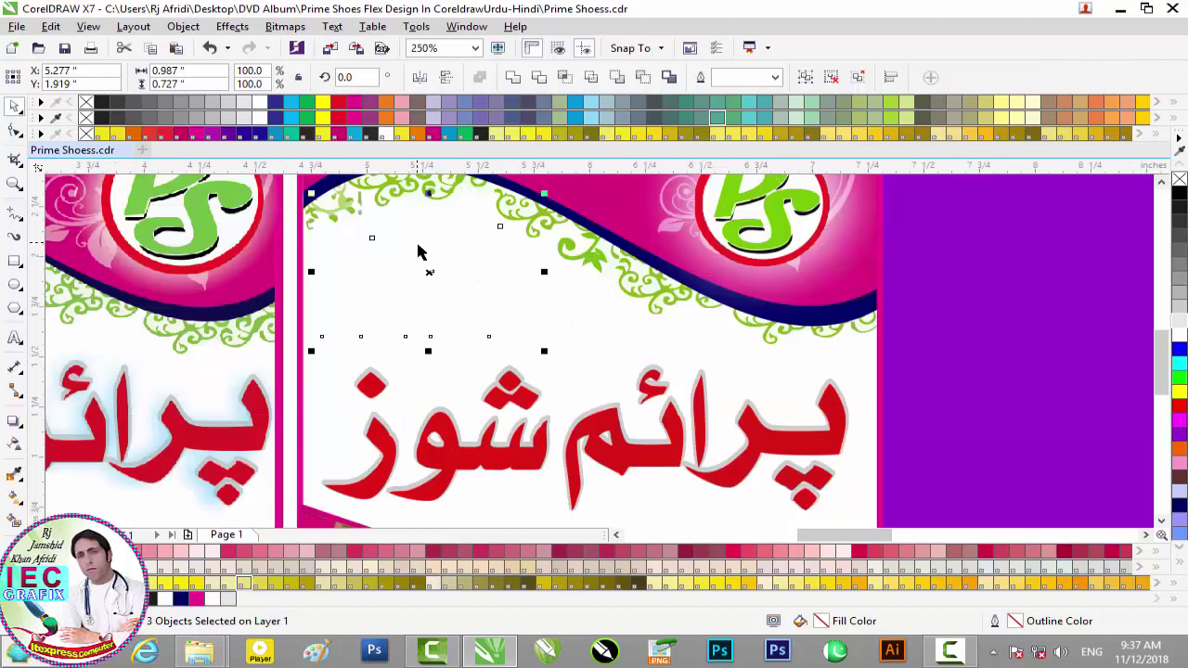
pyautogui.scroll(-1, 415, 243)
pyautogui.scroll(1, 1164, 270)
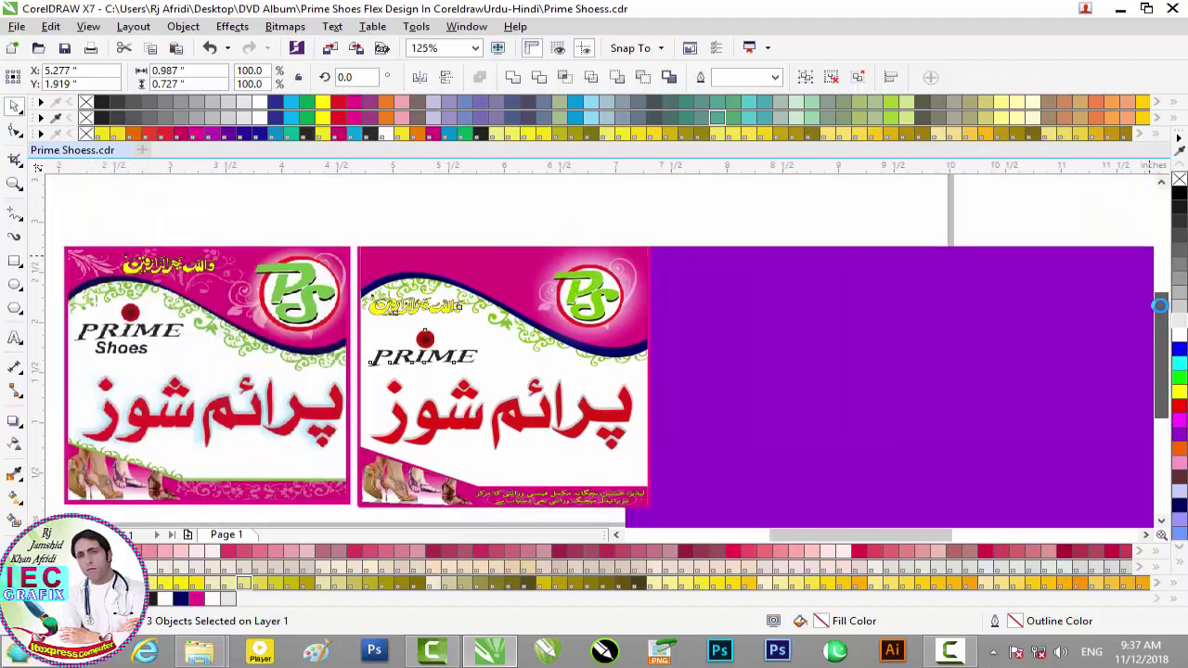
# Step: Move the yellow calligraphy up onto the banner's pink header above the wave, at about X 5.493, Y 2.66 inches
pyautogui.click(350, 229)
pyautogui.moveTo(477, 317); pyautogui.dragTo(462, 259)
pyautogui.scroll(1, 462, 259)
pyautogui.press('Up')
pyautogui.press('Up')
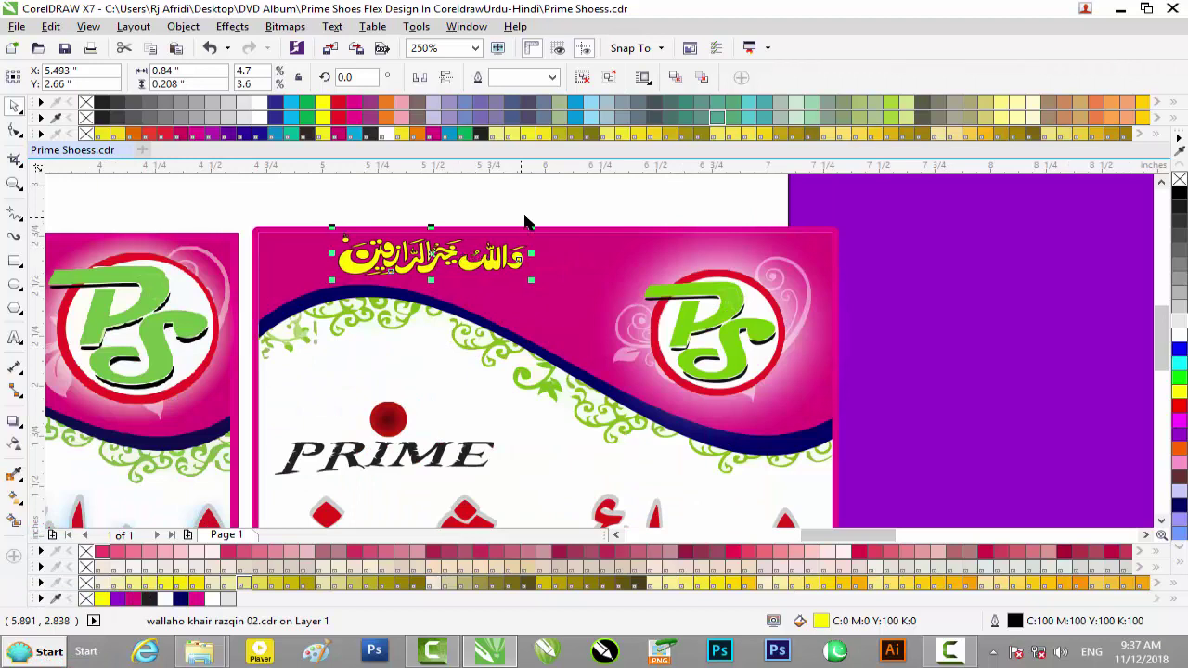
# Step: Delete the reference banner image beside the recreated banner
pyautogui.click(525, 218)
pyautogui.scroll(-2, 444, 308)
pyautogui.hscroll(2, 860, 534)
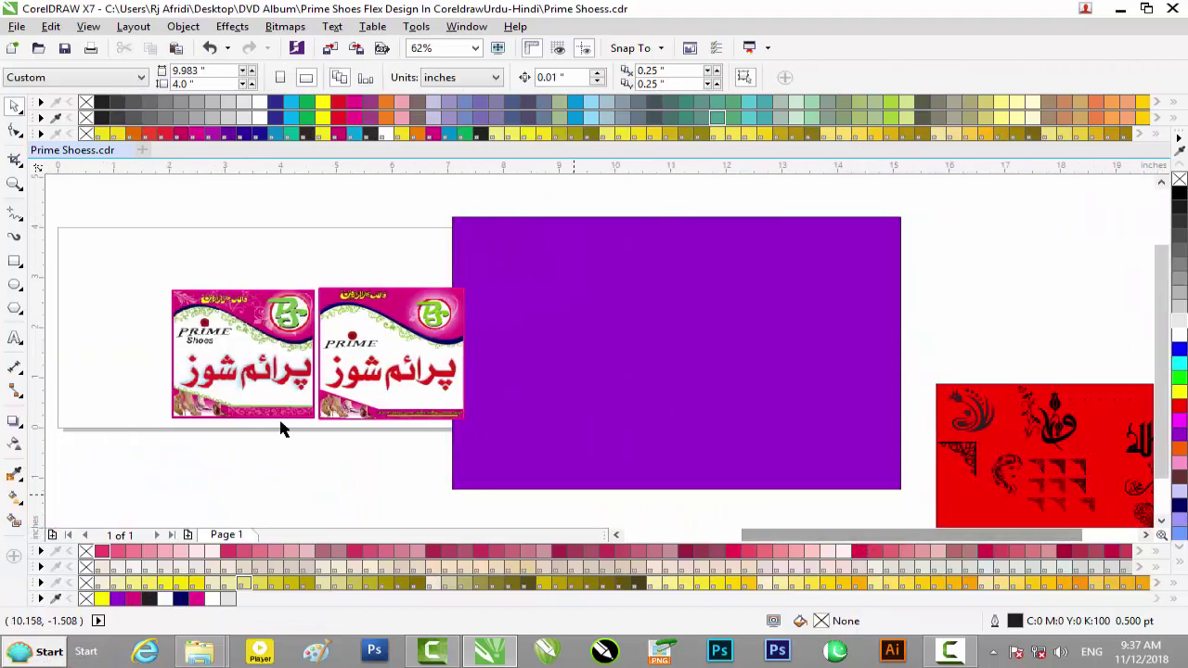
pyautogui.click(232, 385)
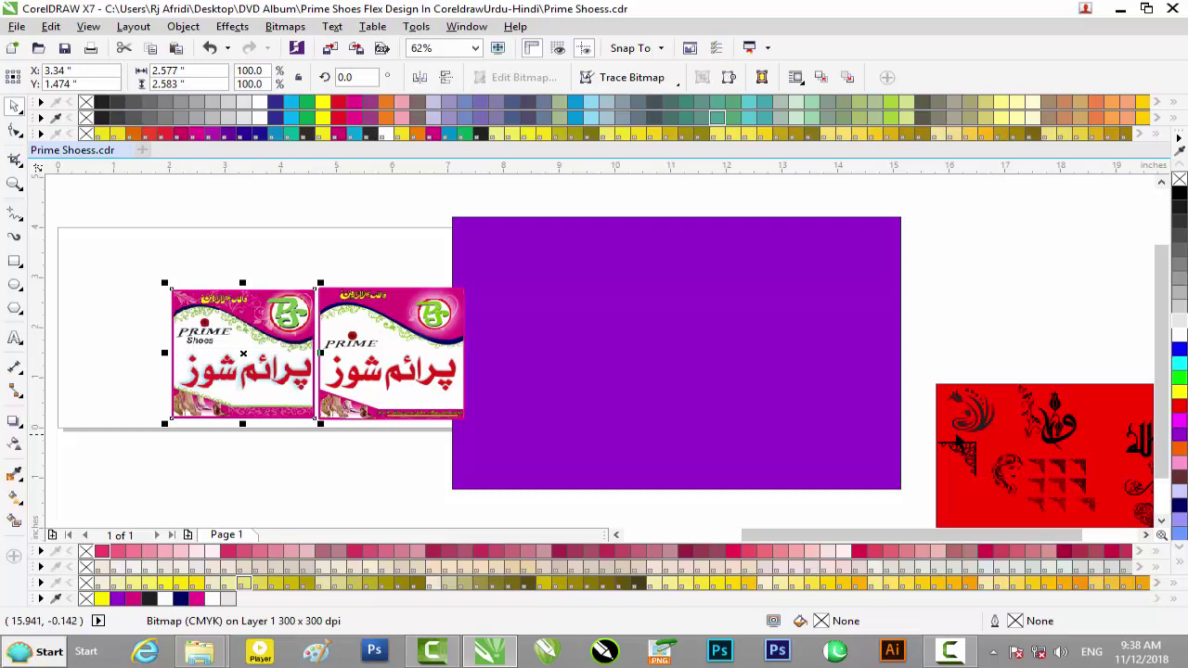
pyautogui.press('Delete')
# Step: Move the floral butterfly ornament from the red sheet onto the banner's pink header and rotate it to about 296°
pyautogui.moveTo(1032, 414); pyautogui.dragTo(345, 297)
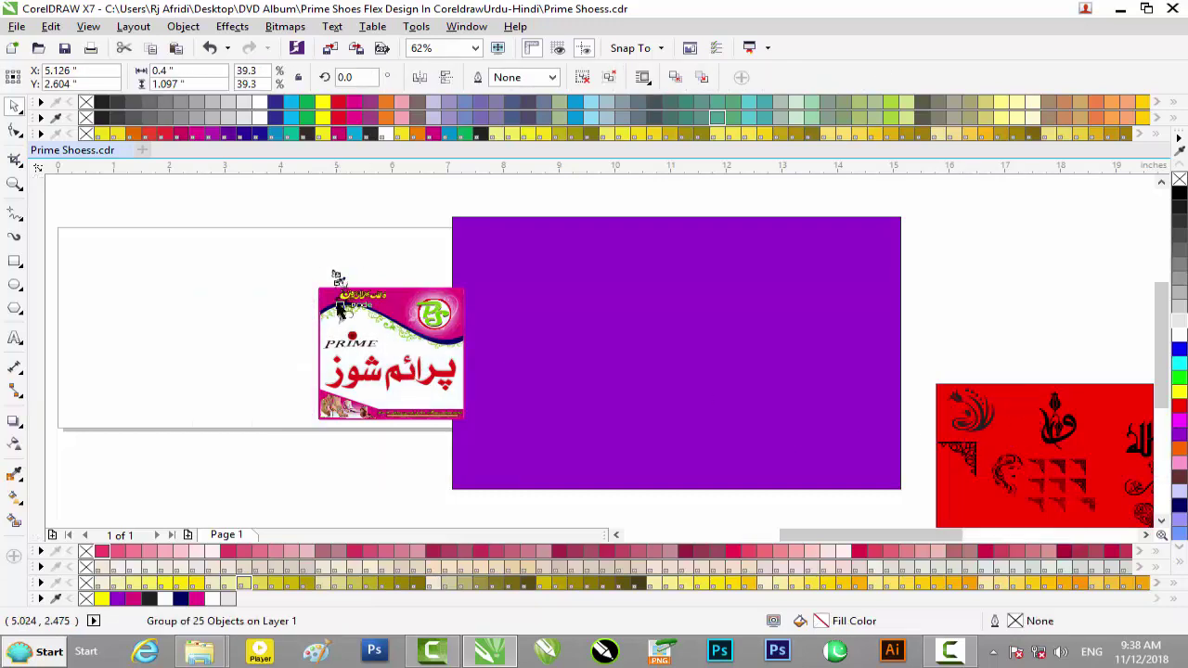
pyautogui.click(338, 302)
pyautogui.scroll(2, 338, 303)
pyautogui.scroll(-1, 378, 209)
pyautogui.moveTo(344, 183); pyautogui.dragTo(400, 225)
pyautogui.scroll(1, 360, 234)
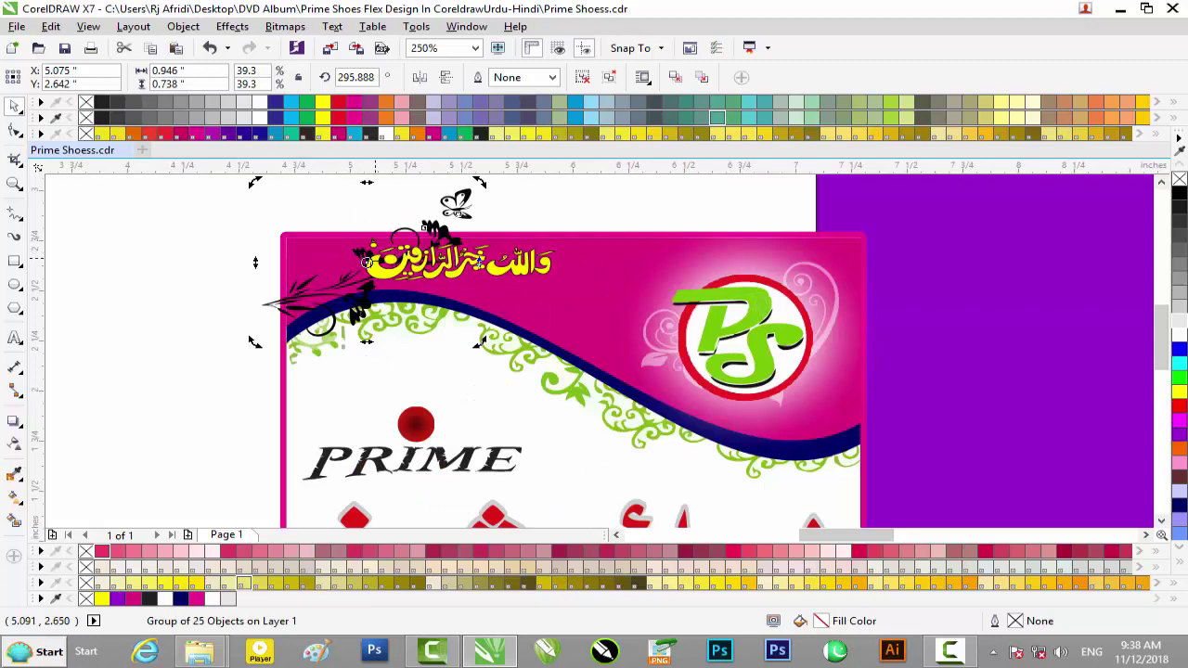
# Step: Shrink the floral butterfly ornament proportionally to about 22.6% scale
pyautogui.click(292, 184)
pyautogui.click(323, 307)
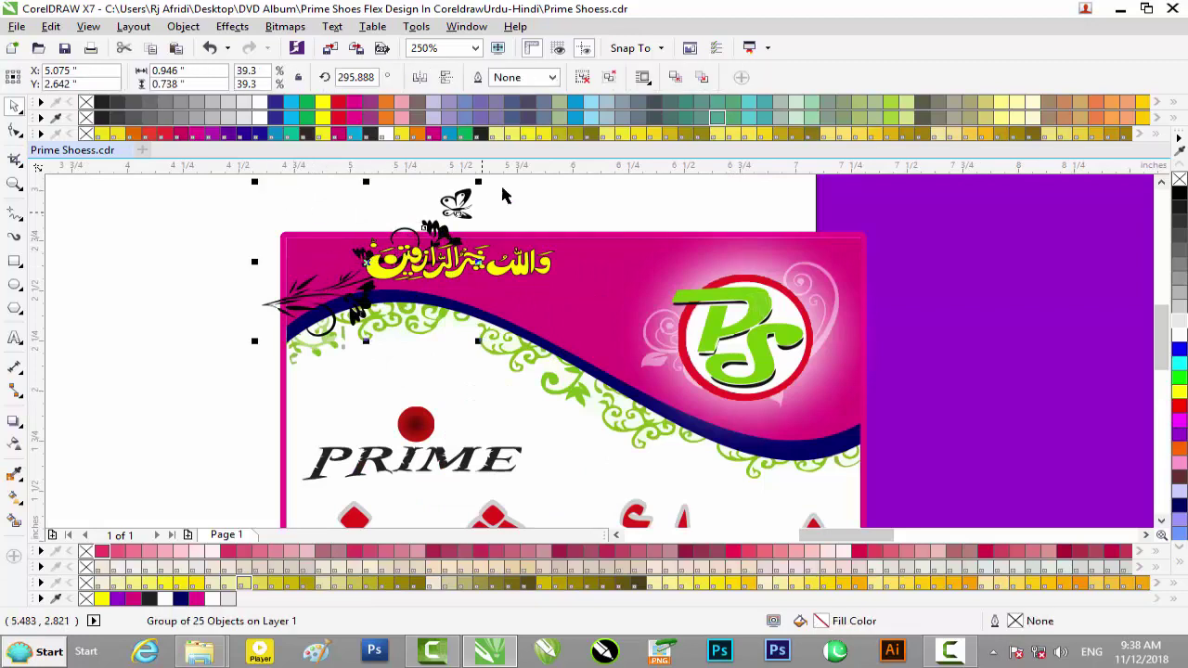
pyautogui.moveTo(254, 182); pyautogui.dragTo(298, 206)
pyautogui.press('Escape')
pyautogui.scroll(2, 378, 238)
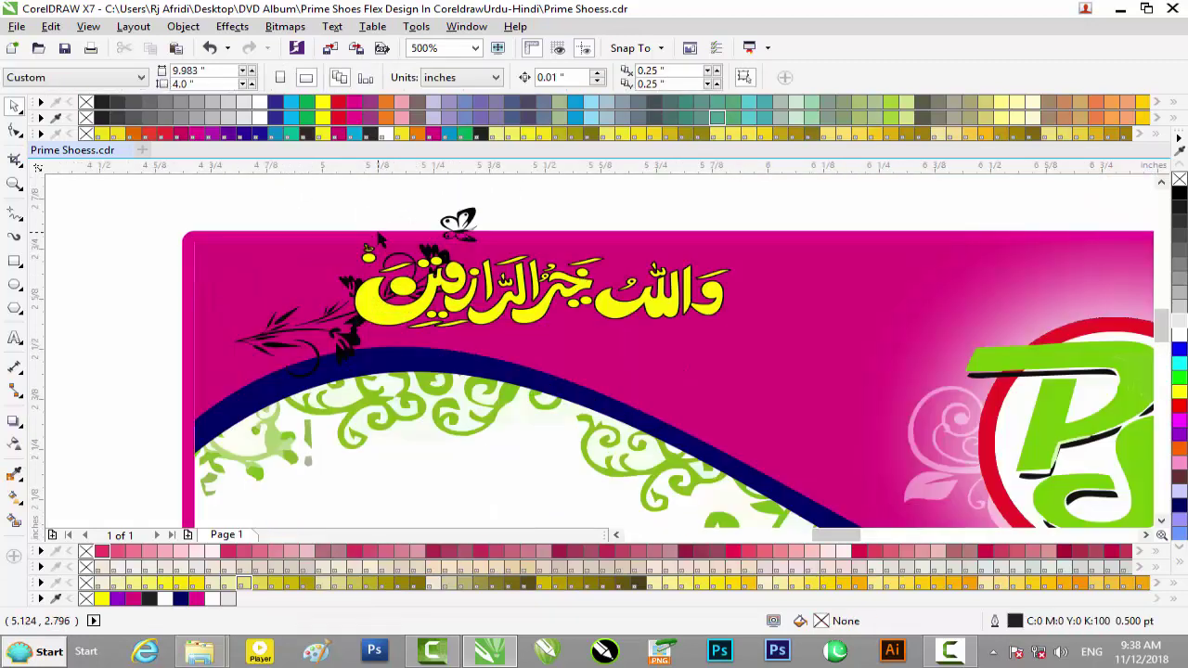
# Step: Rotate the butterfly ornament to about 263° and move it behind the calligraphy's left end, at about X 5.043, Y 2.663 inches
pyautogui.click(338, 370)
pyautogui.click(341, 342)
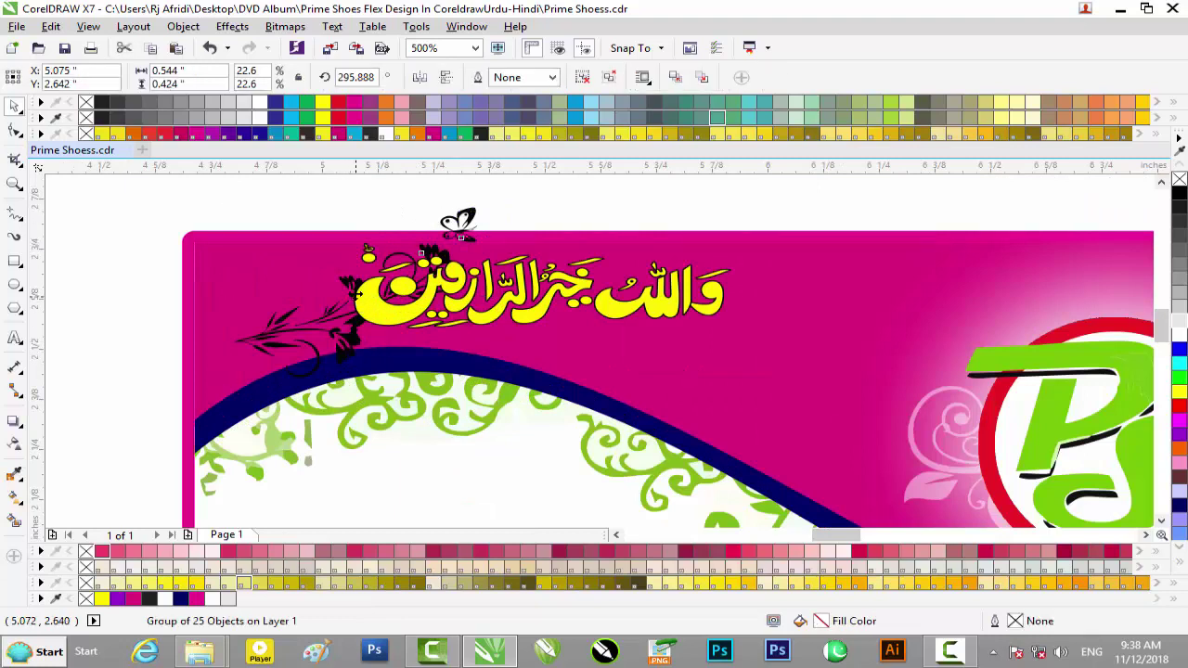
pyautogui.moveTo(483, 200); pyautogui.dragTo(477, 288)
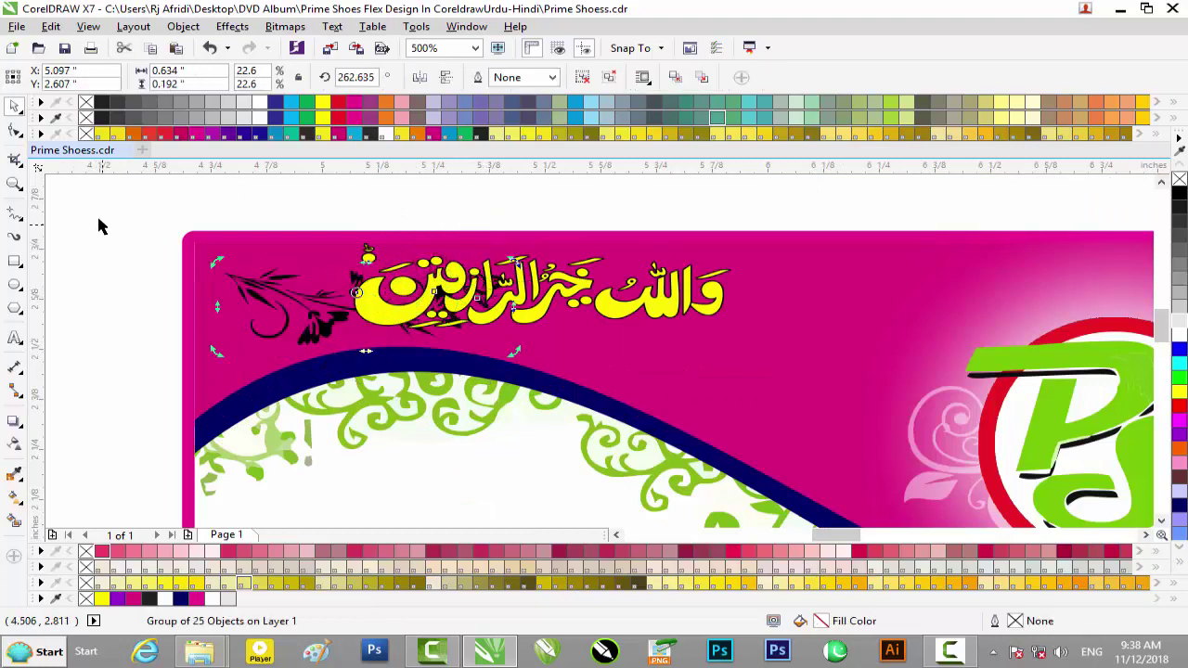
pyautogui.click(160, 283)
pyautogui.moveTo(320, 334); pyautogui.dragTo(299, 306)
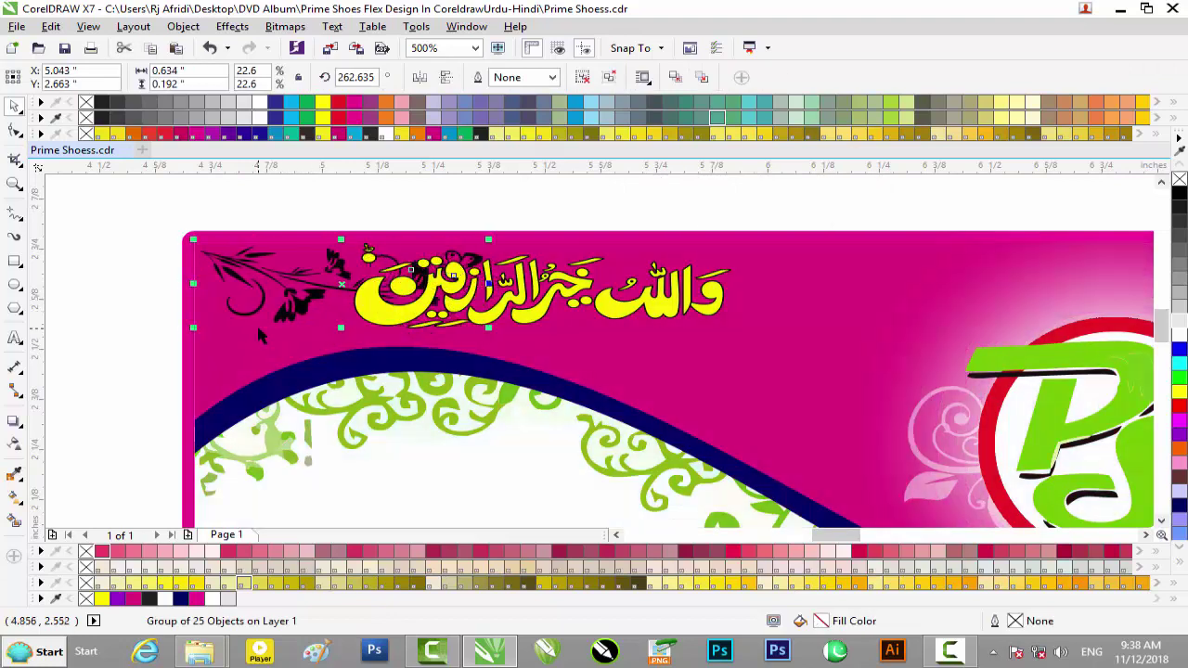
# Step: Nudge the butterfly ornament into the header's upper-left corner and stretch it to about 0.278 inch high
pyautogui.press('Up')
pyautogui.press('Left')
pyautogui.press('Left')
pyautogui.moveTo(331, 231); pyautogui.dragTo(331, 238)
pyautogui.press('Up')
pyautogui.moveTo(331, 314); pyautogui.dragTo(332, 356)
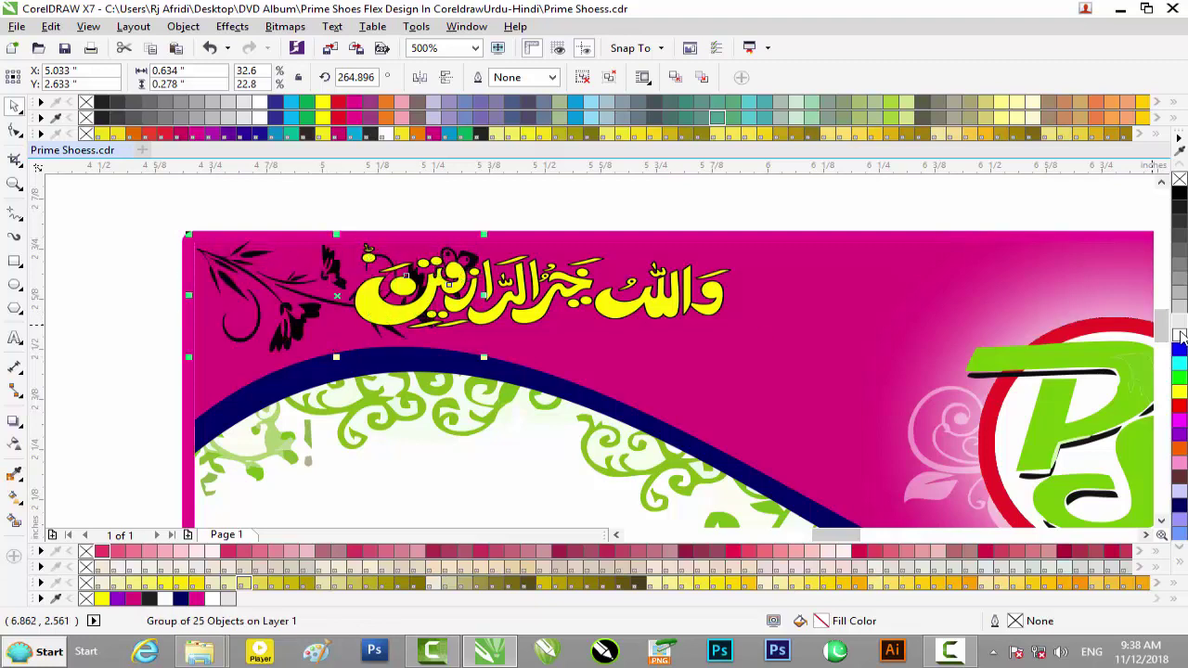
# Step: Fill the butterfly ornament with white and give it a uniform transparency of 63
pyautogui.click(1178, 336)
pyautogui.click(13, 443)
pyautogui.moveTo(299, 375); pyautogui.dragTo(332, 376)
pyautogui.click(13, 106)
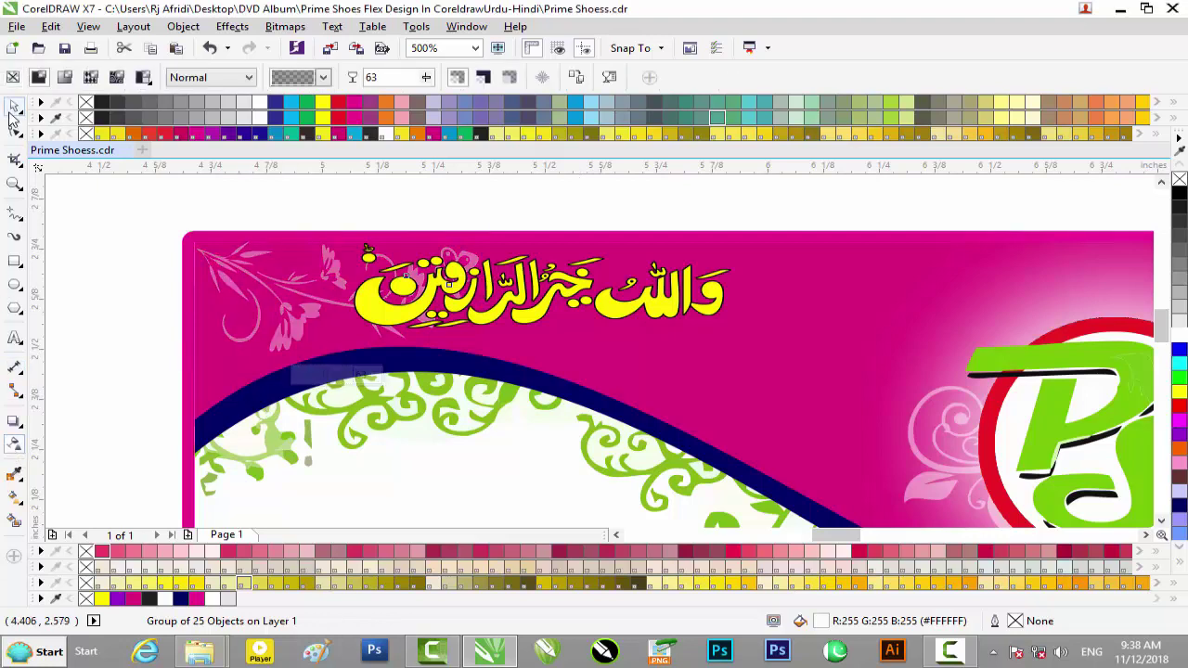
pyautogui.click(108, 251)
# Step: Move the tulip swirl ornament from the red sheet onto the banner header and shrink it to about 0.583 by 0.59 inch
pyautogui.scroll(-2, 109, 251)
pyautogui.scroll(-1, 1008, 319)
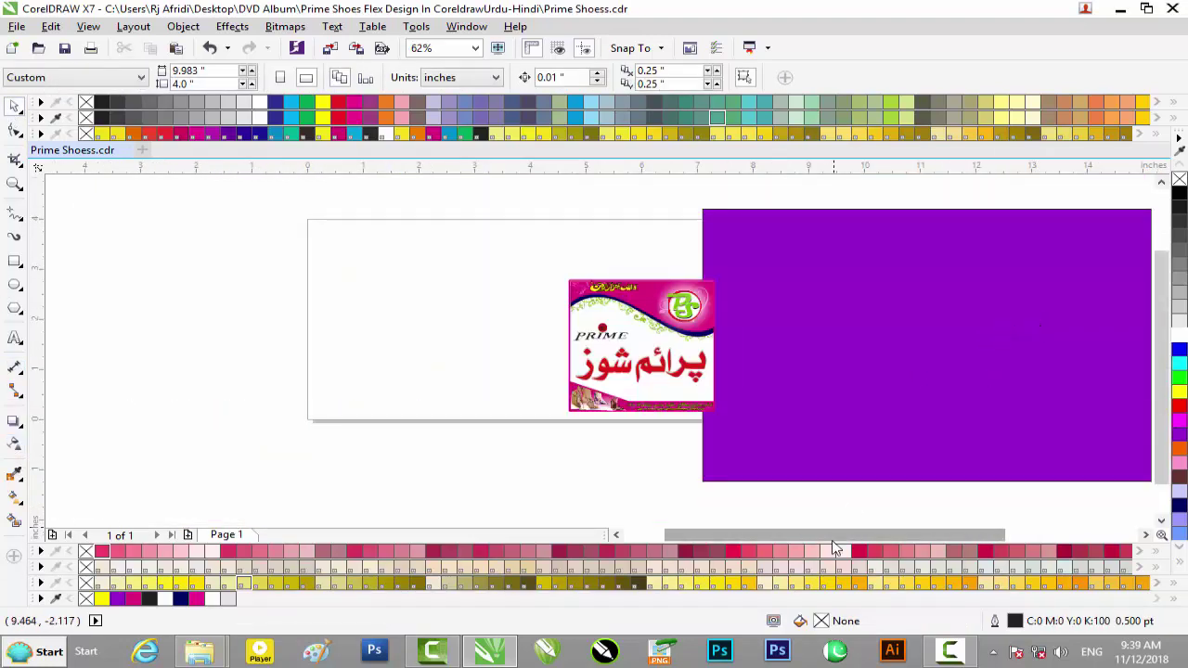
pyautogui.moveTo(928, 535); pyautogui.dragTo(1045, 534)
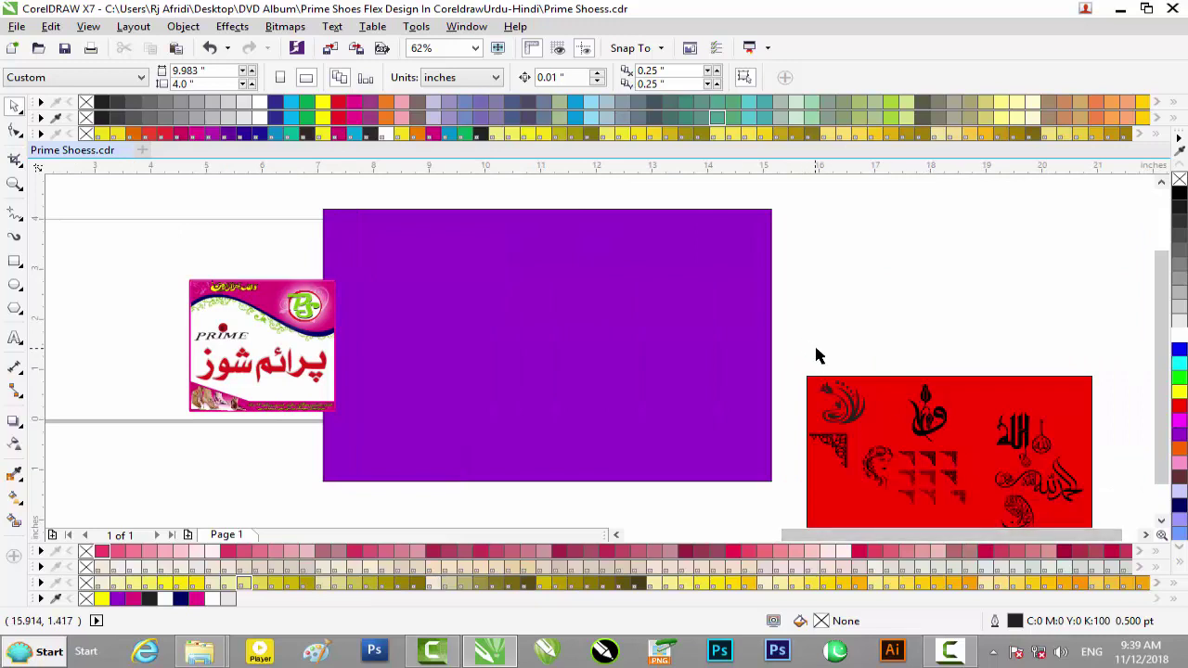
pyautogui.moveTo(840, 413); pyautogui.dragTo(279, 278)
pyautogui.scroll(2, 288, 278)
pyautogui.moveTo(363, 254); pyautogui.dragTo(301, 314)
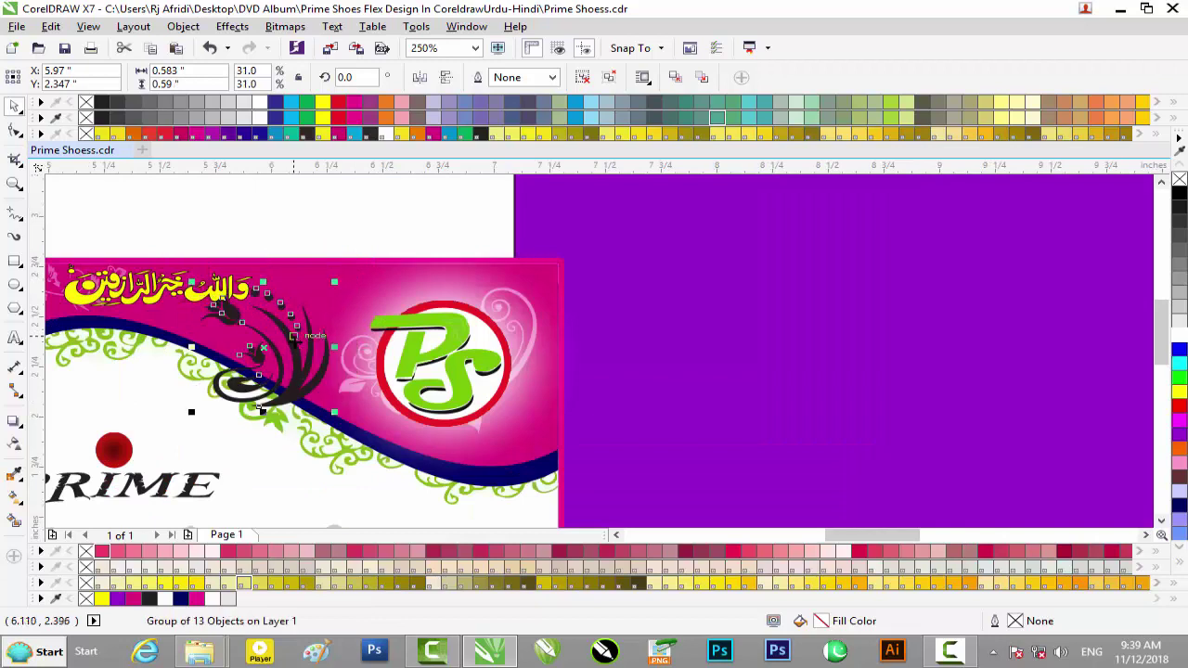
# Step: Fit the tulip swirl between the calligraphy and the PS logo, about 0.455 by 0.461 inch at X 6.089, Y 2.47
pyautogui.moveTo(264, 353); pyautogui.dragTo(304, 304)
pyautogui.moveTo(360, 263); pyautogui.dragTo(353, 276)
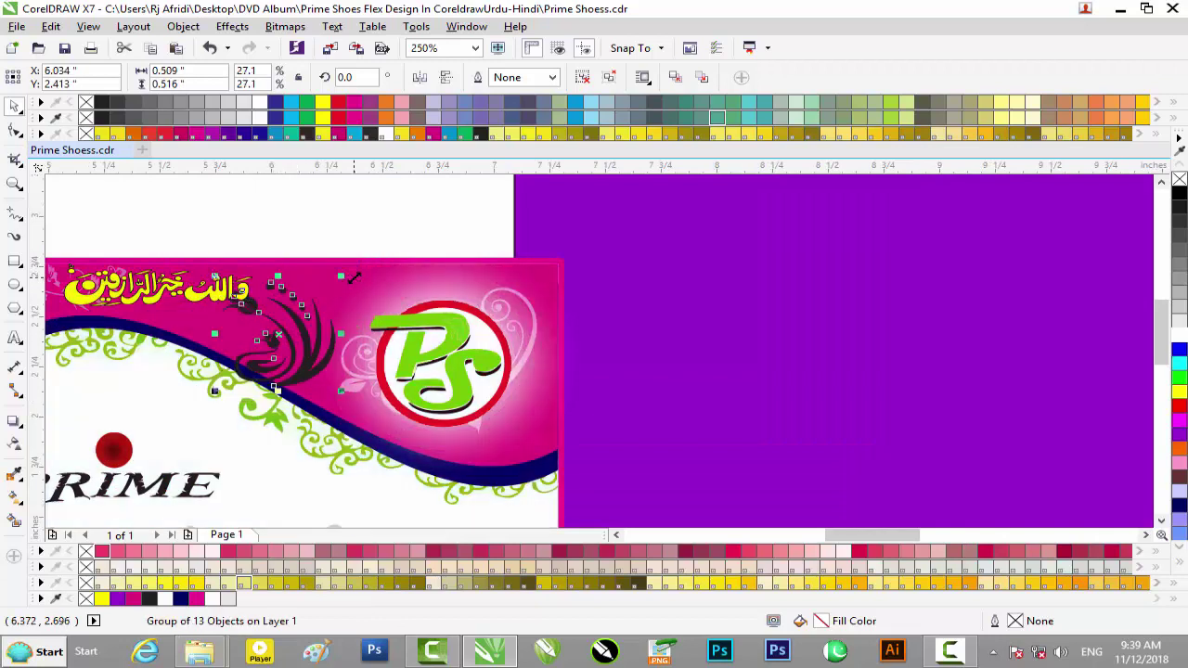
pyautogui.moveTo(216, 395); pyautogui.dragTo(233, 375)
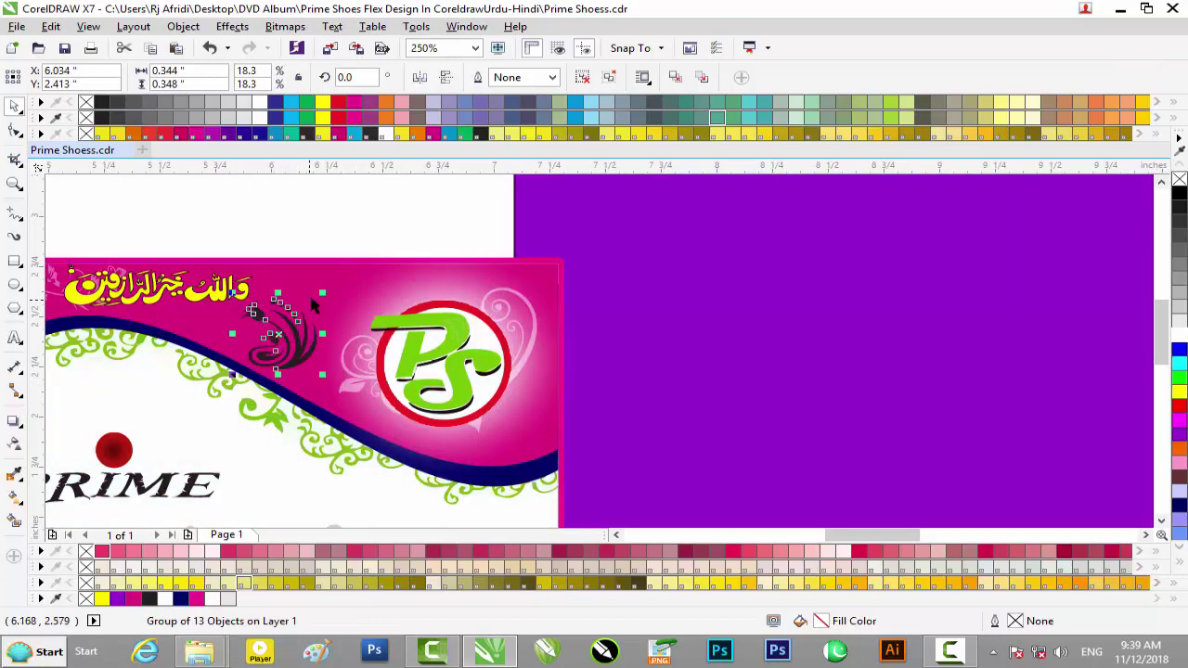
pyautogui.moveTo(321, 293); pyautogui.dragTo(346, 263)
pyautogui.scroll(2, 258, 314)
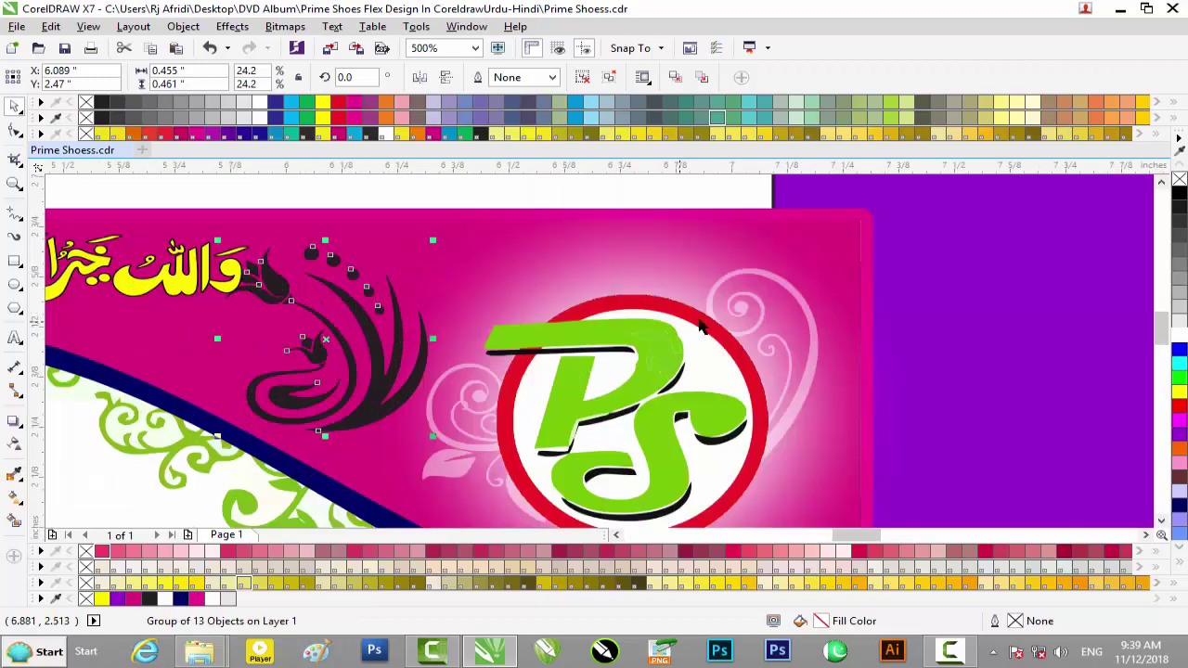
# Step: Fill the tulip swirl with white and apply a uniform transparency of 63
pyautogui.click(1179, 311)
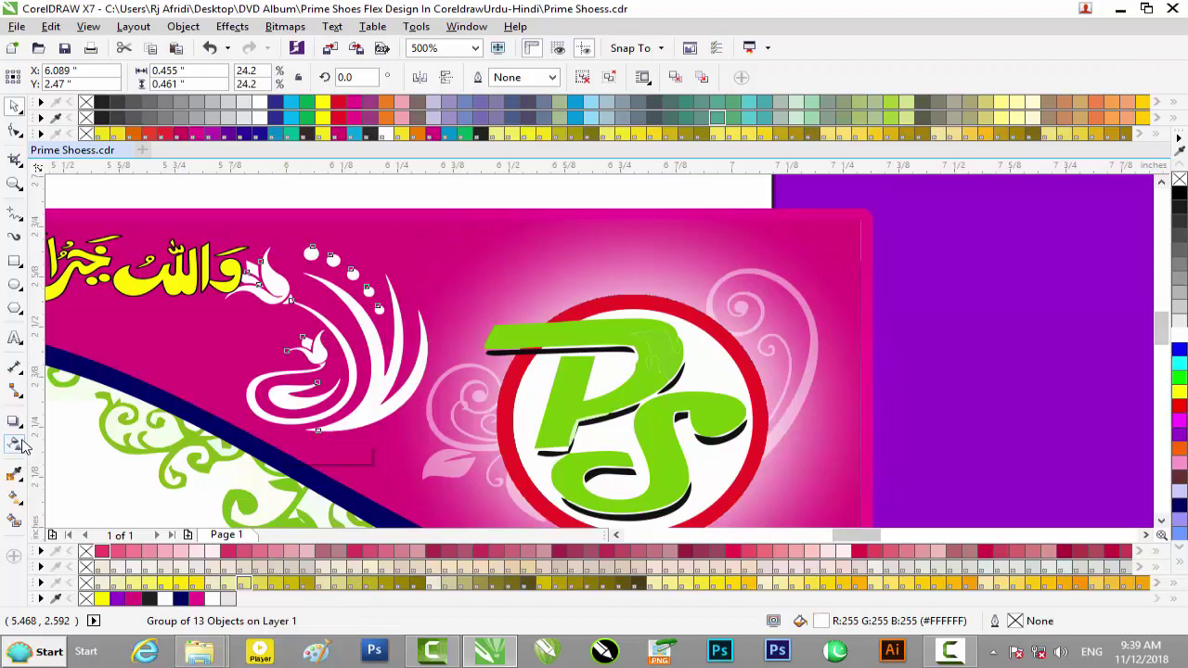
pyautogui.click(14, 444)
pyautogui.moveTo(288, 453); pyautogui.dragTo(317, 452)
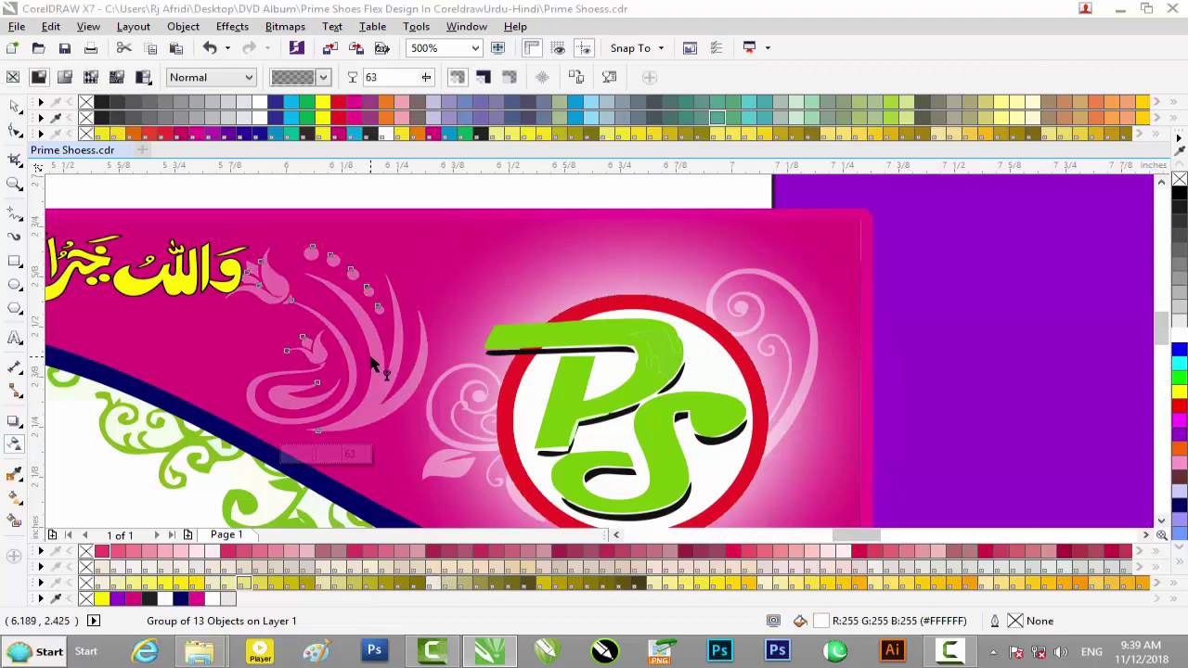
pyautogui.press('space')
# Step: Duplicate the tulip swirl to its left and shrink the copy to about 0.273 by 0.261 inch, below the end of the calligraphy
pyautogui.moveTo(345, 351); pyautogui.dragTo(200, 342)
pyautogui.rightClick(200, 343)
pyautogui.moveTo(290, 233); pyautogui.dragTo(248, 274)
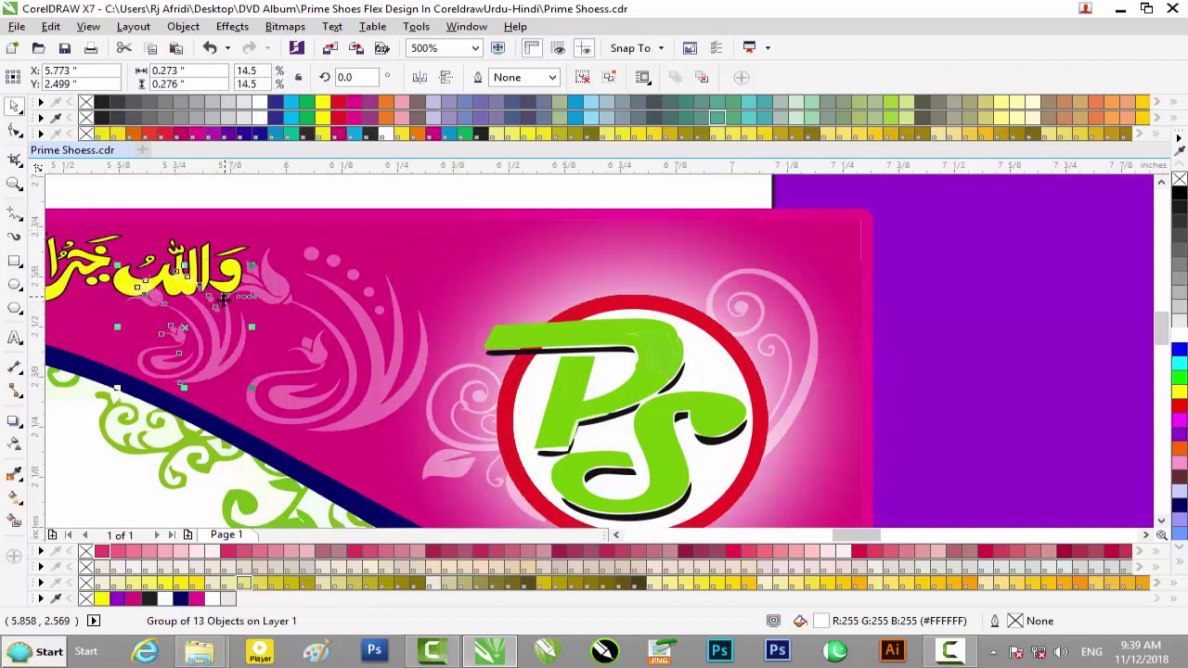
pyautogui.scroll(2, 221, 304)
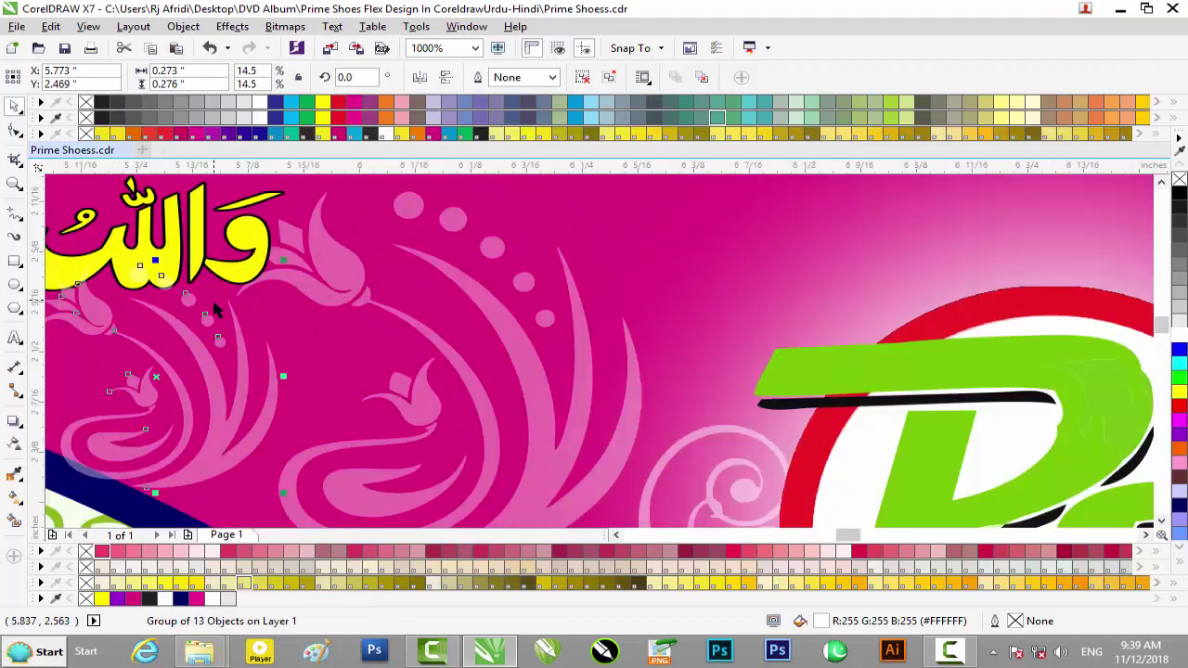
pyautogui.scroll(-4, 216, 309)
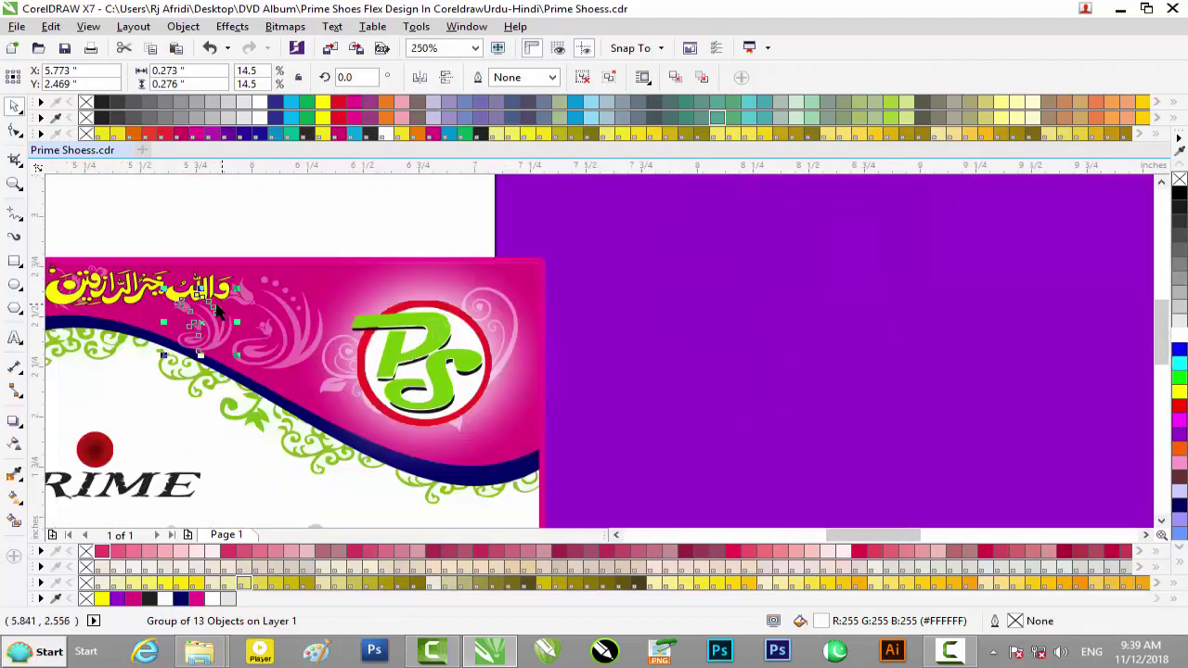
pyautogui.scroll(2, 201, 350)
pyautogui.scroll(-2, 200, 350)
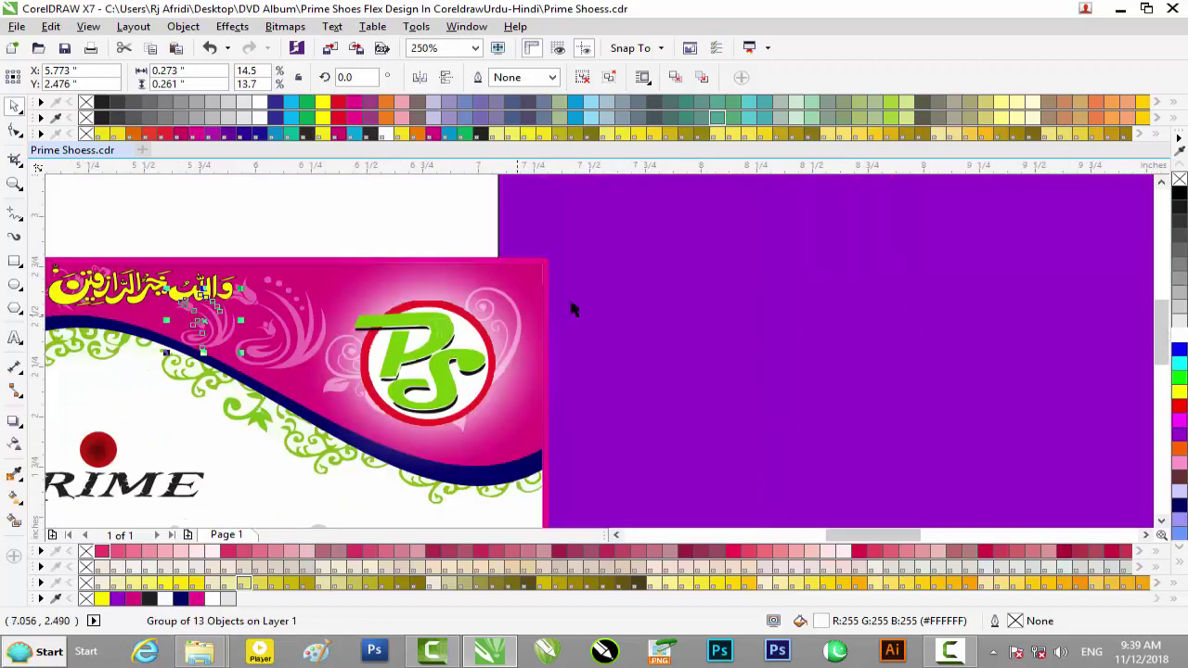
pyautogui.click(335, 308)
# Step: Unlock the purple background rectangle and delete it
pyautogui.scroll(-4, 625, 340)
pyautogui.rightClick(627, 340)
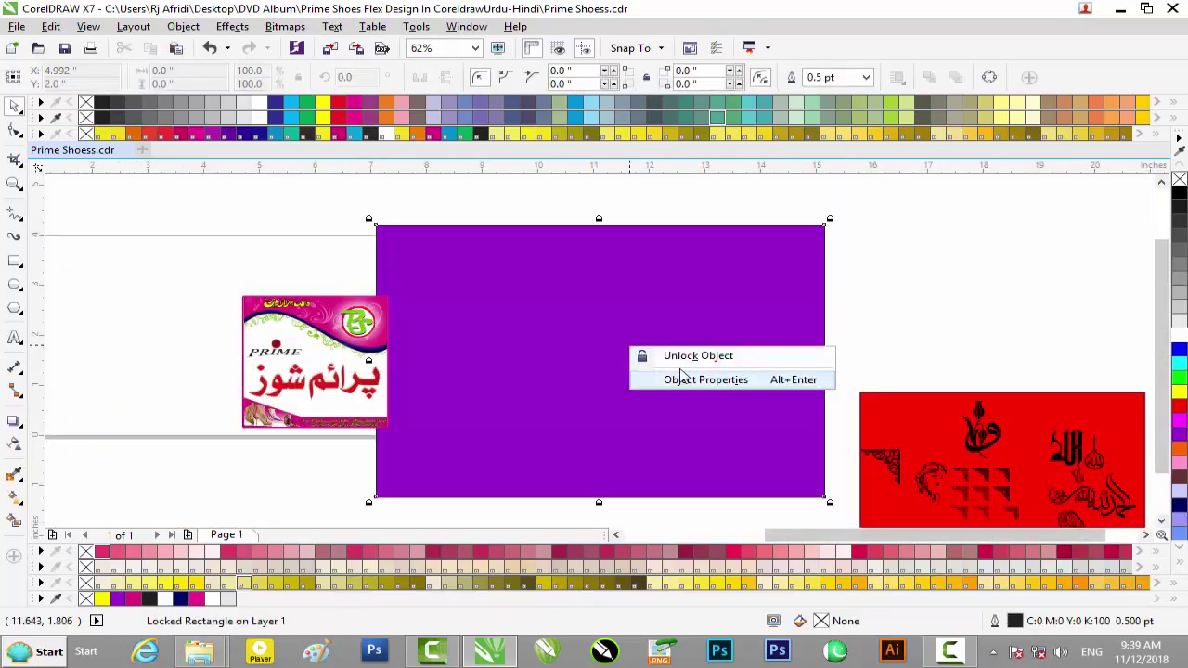
pyautogui.click(687, 360)
pyautogui.click(683, 364)
# Step: Delete the leftover ornaments on the red sheet, and unlock and delete the red rectangle
pyautogui.scroll(-2, 986, 307)
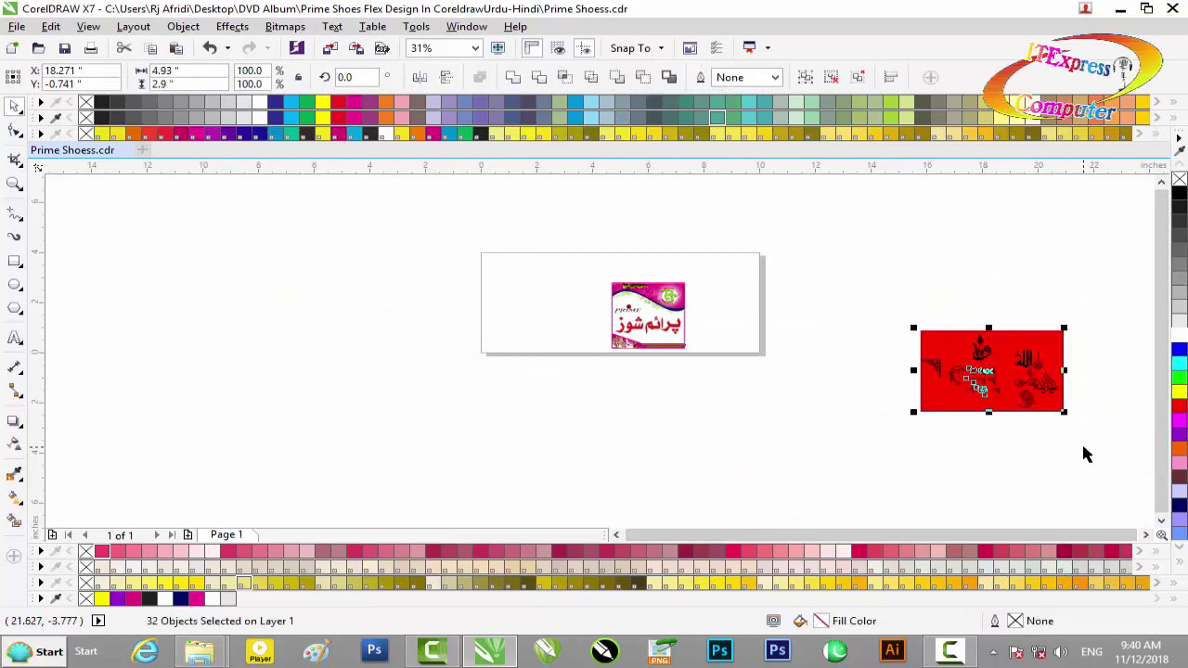
pyautogui.press('Delete')
pyautogui.click(1012, 391)
pyautogui.rightClick(1010, 390)
pyautogui.click(1015, 393)
pyautogui.press('Delete')
# Step: Export the finished banner as Prime Shoess.jpg to the DVD Album folder, as a CMYK JPEG at 100% quality
pyautogui.scroll(4, 594, 324)
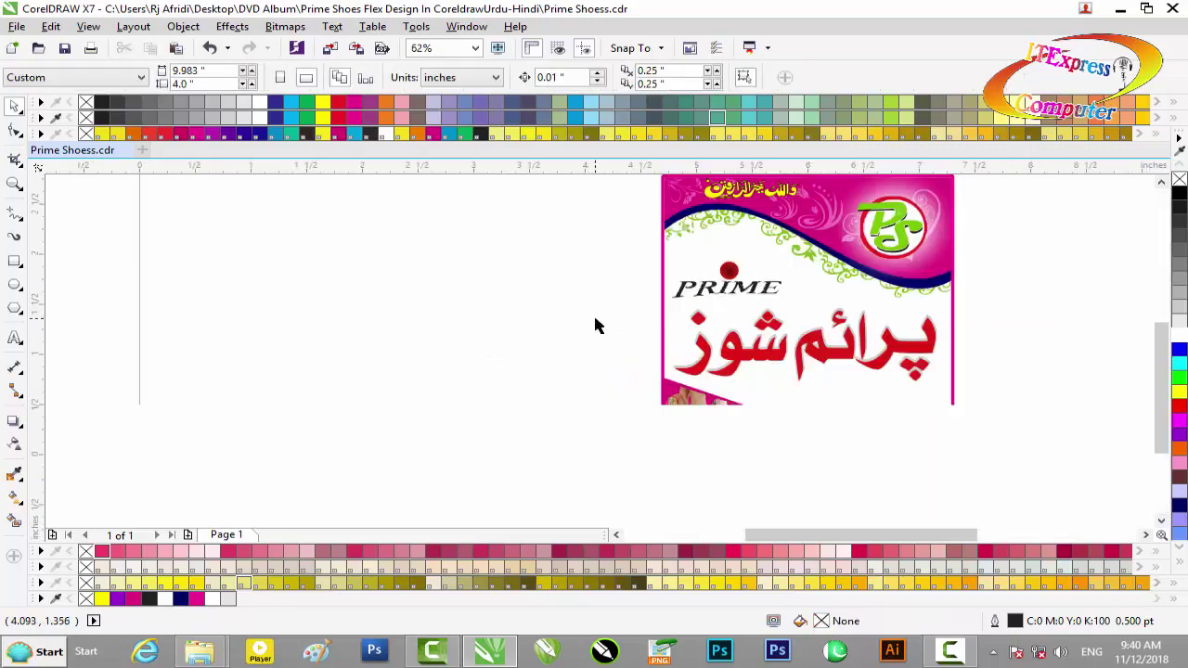
pyautogui.scroll(2, 984, 347)
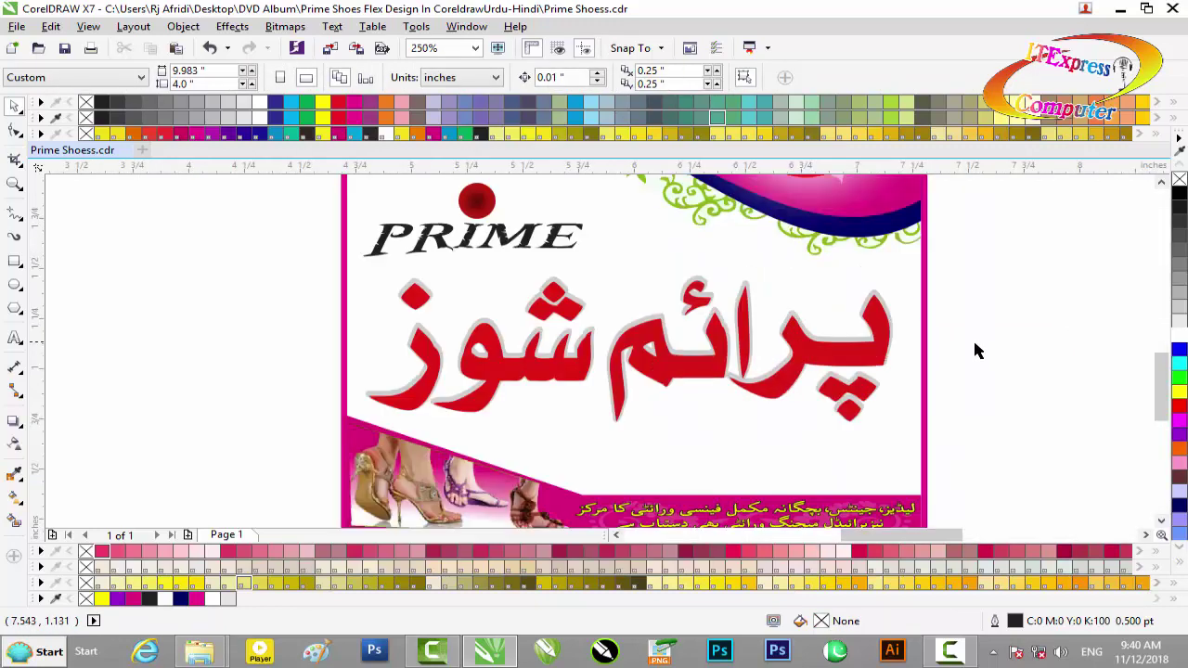
pyautogui.scroll(-2, 972, 338)
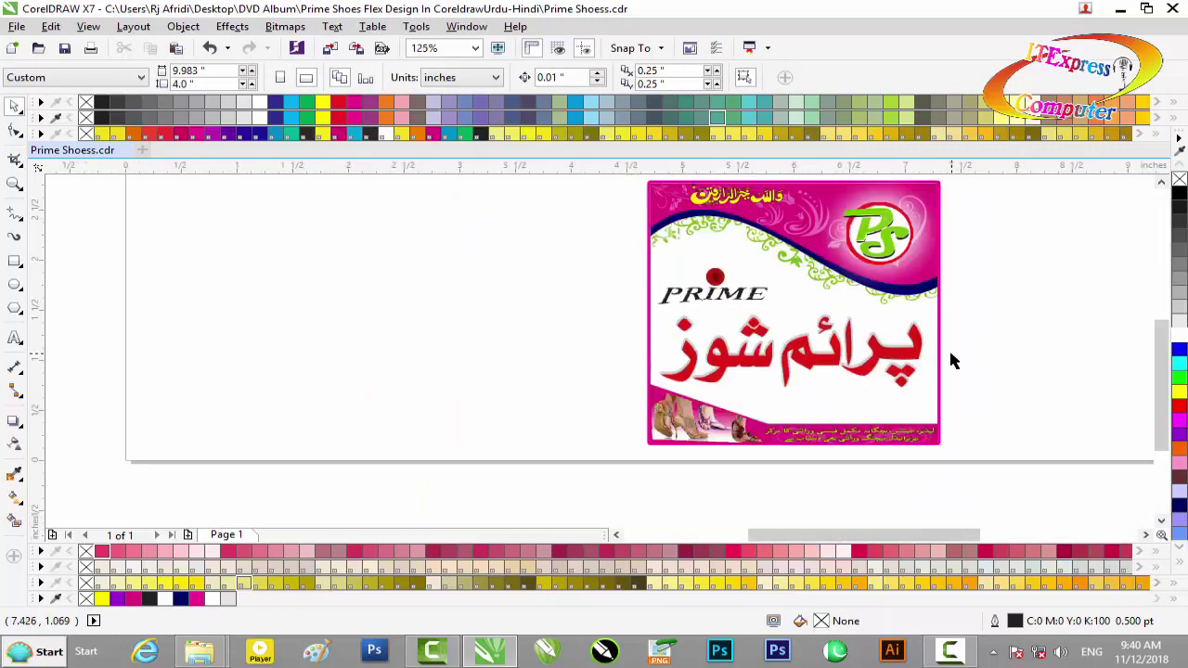
pyautogui.click(1160, 184)
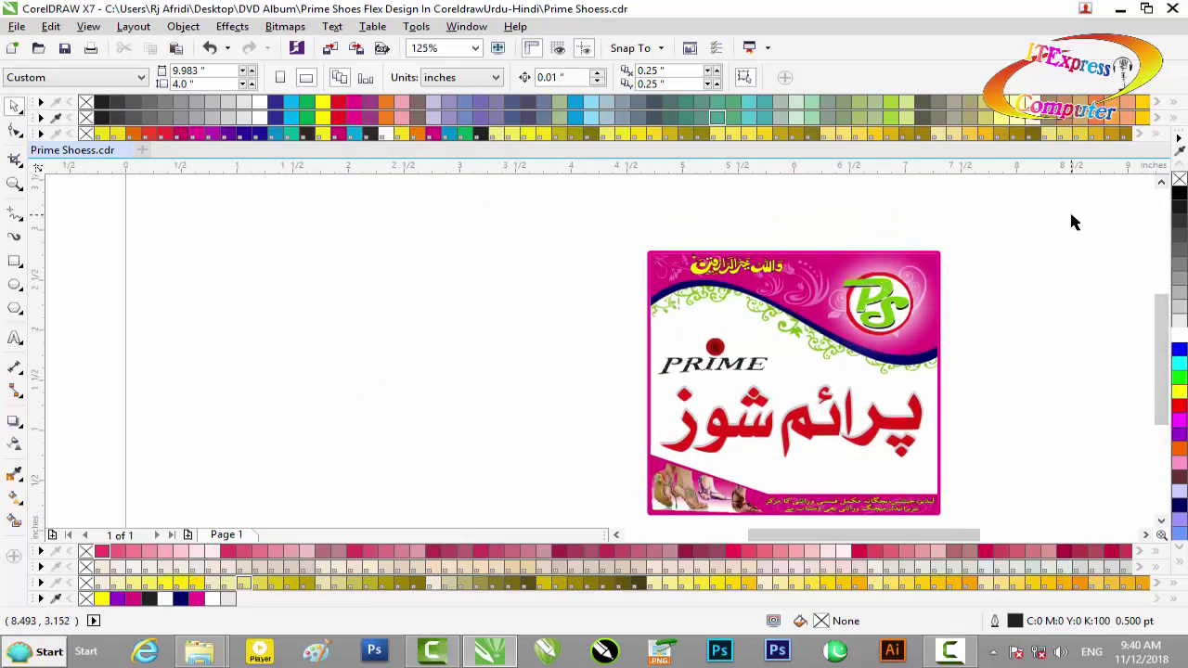
pyautogui.hotkey('ctrl', 'e')
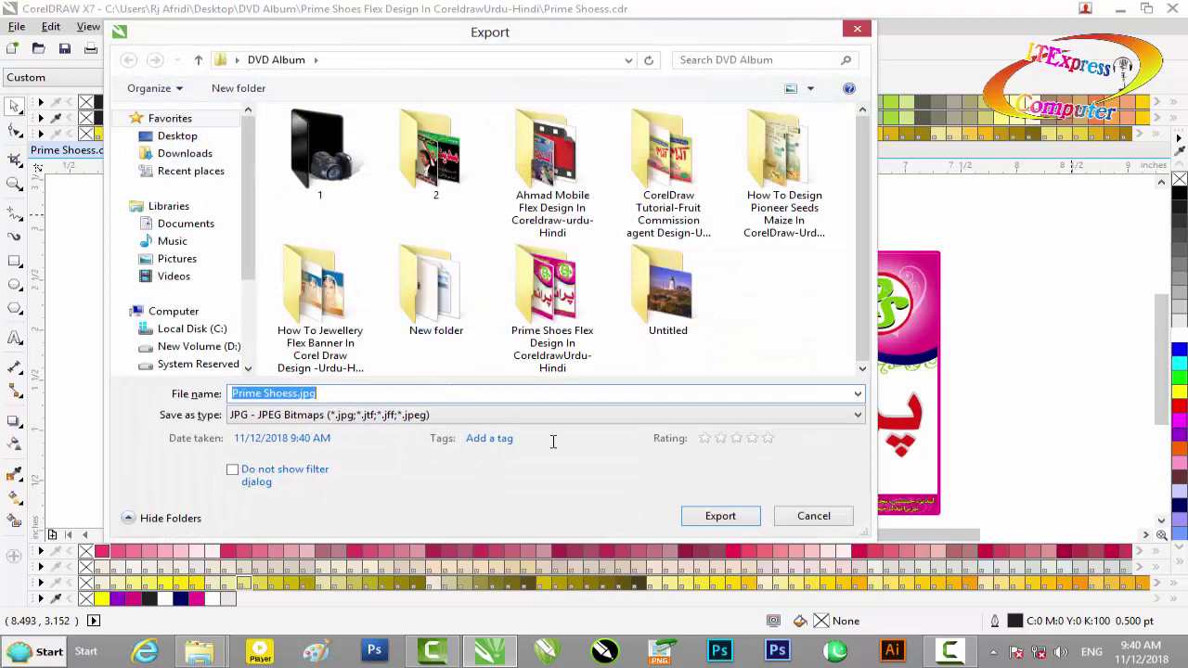
pyautogui.click(719, 516)
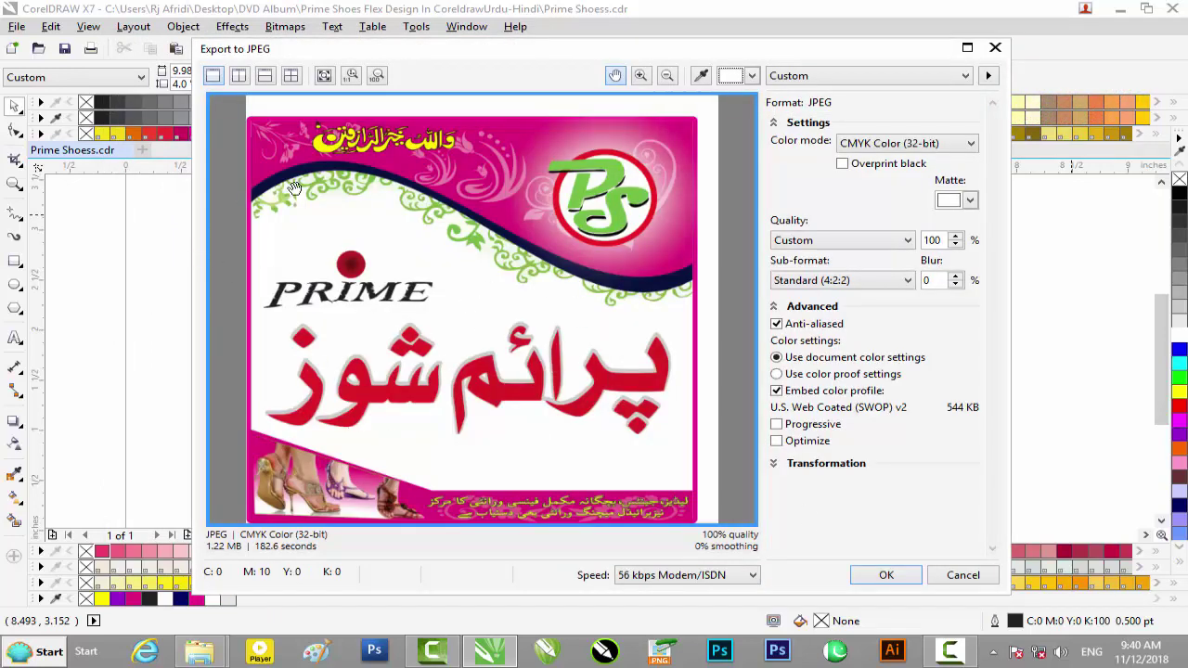
pyautogui.click(883, 575)
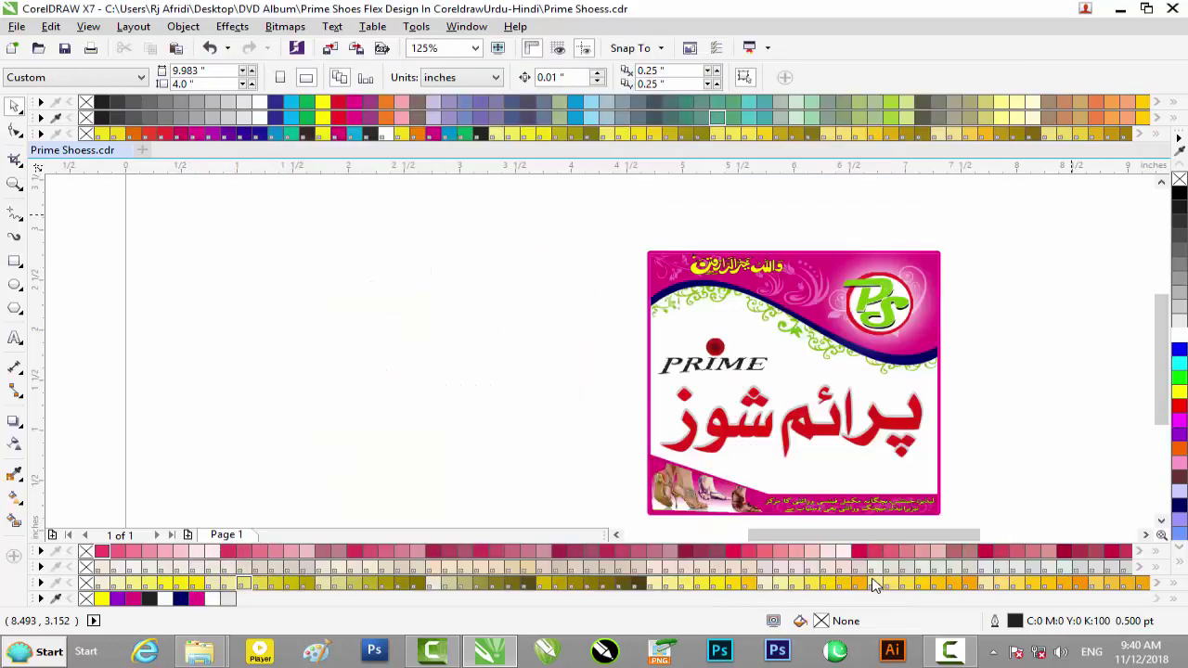
# Step: Switch to File Explorer and close the window showing the Calligraphy folder on drive H
pyautogui.click(1118, 9)
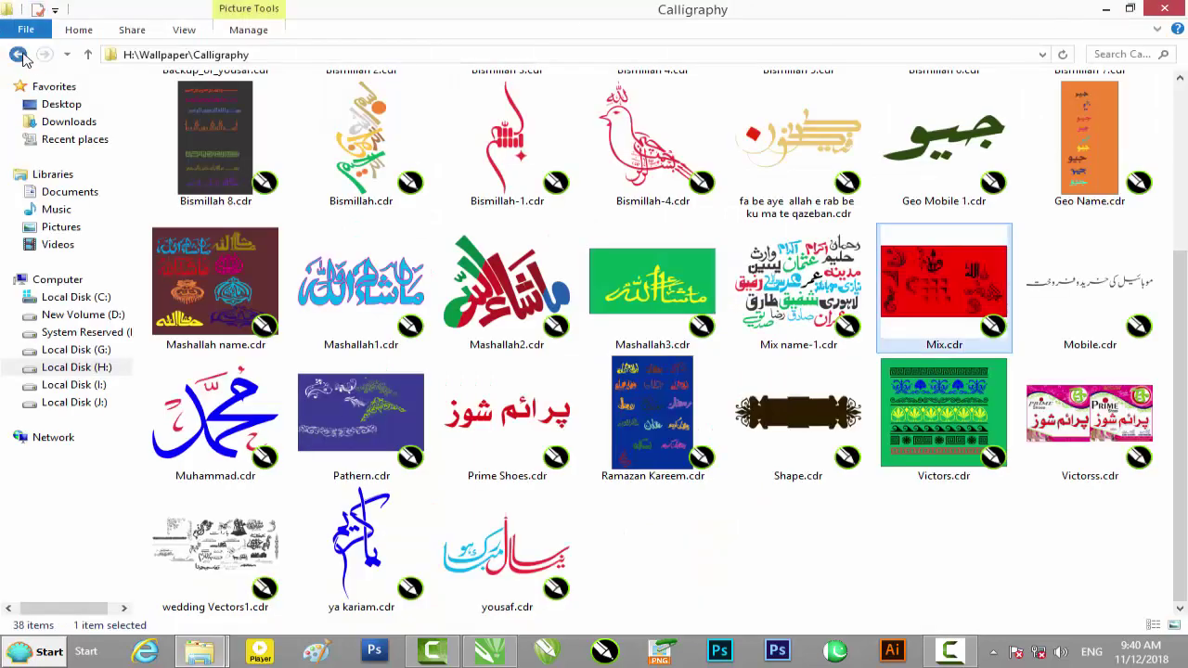
pyautogui.click(18, 55)
pyautogui.click(19, 54)
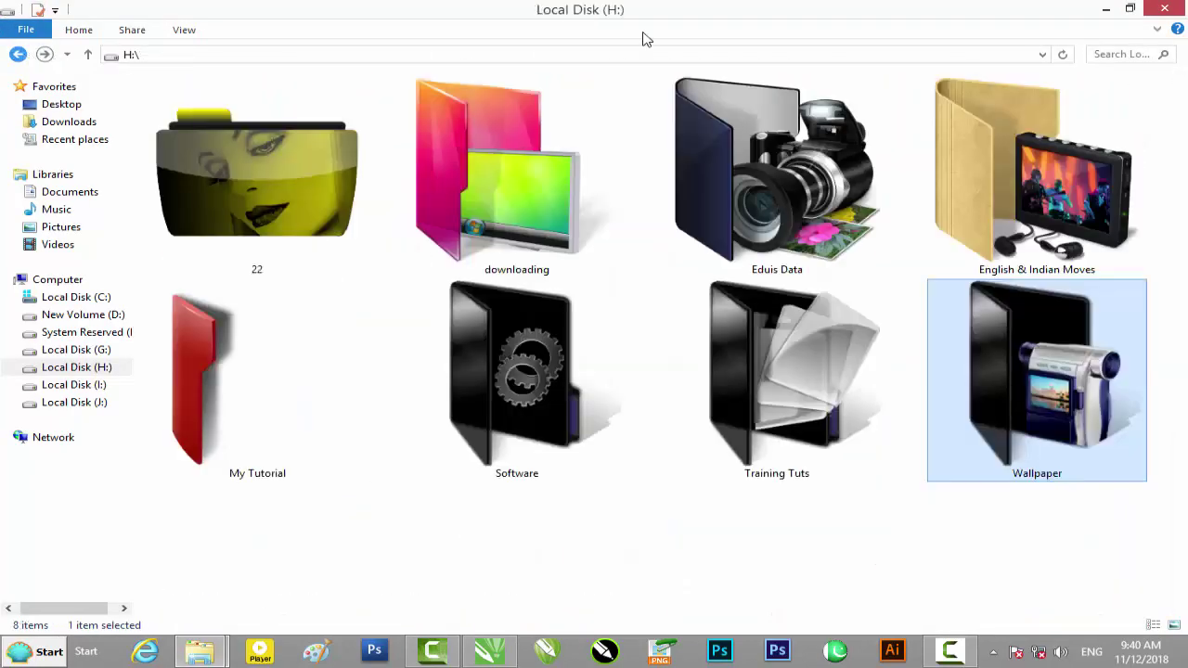
pyautogui.click(1164, 9)
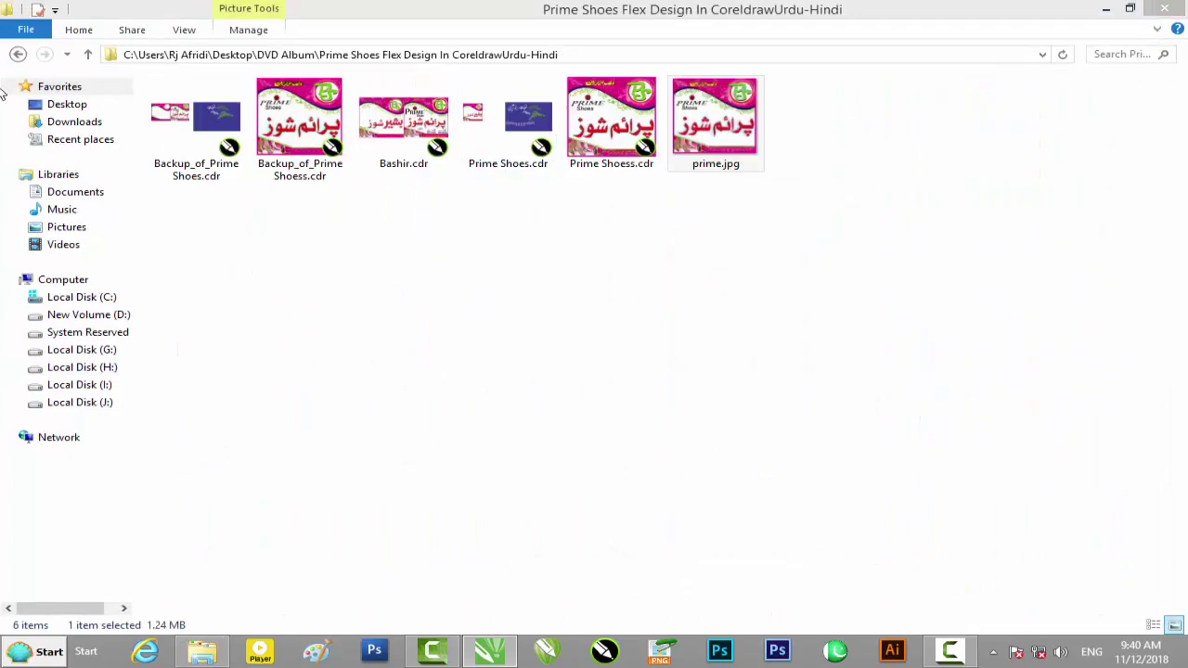
# Step: View the exported Prime Shoess.jpg from the DVD Album folder, close it, and open the Prime Shoes Flex Design folder
pyautogui.click(18, 55)
pyautogui.click(213, 273)
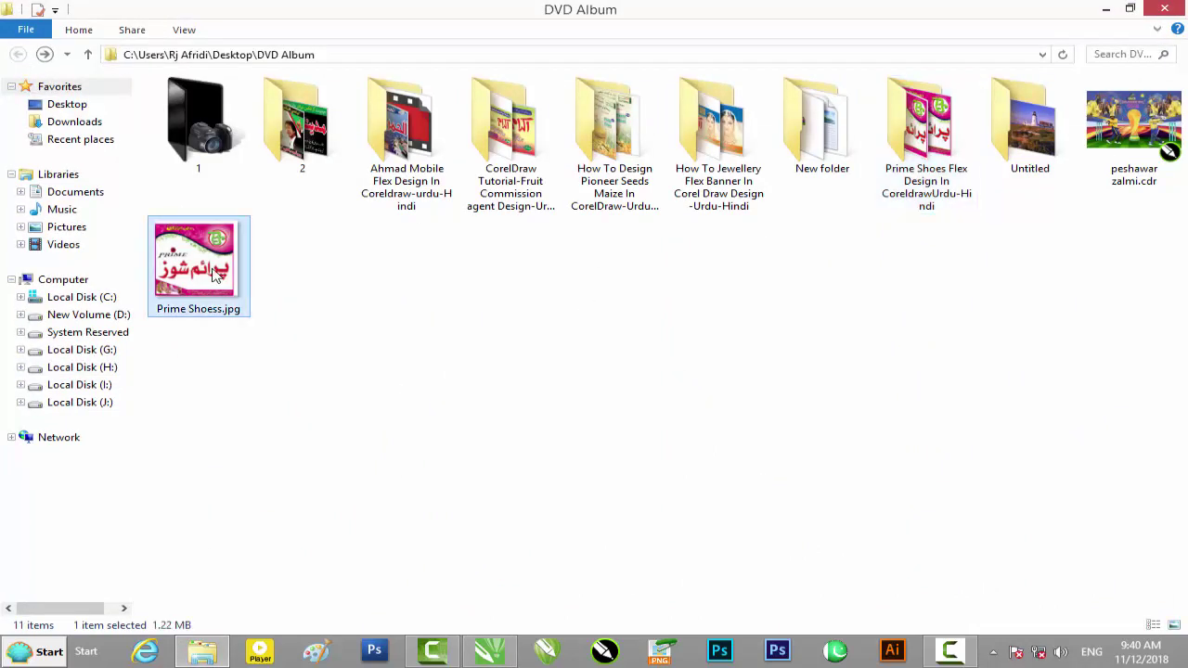
pyautogui.doubleClick(213, 274)
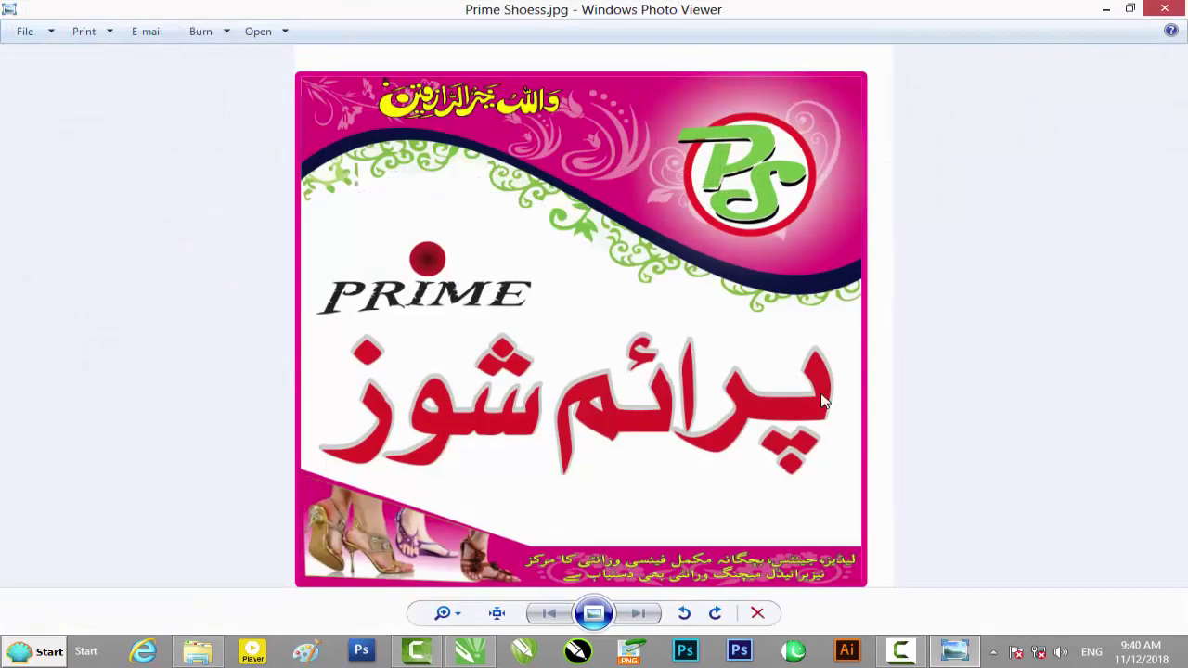
pyautogui.click(1165, 11)
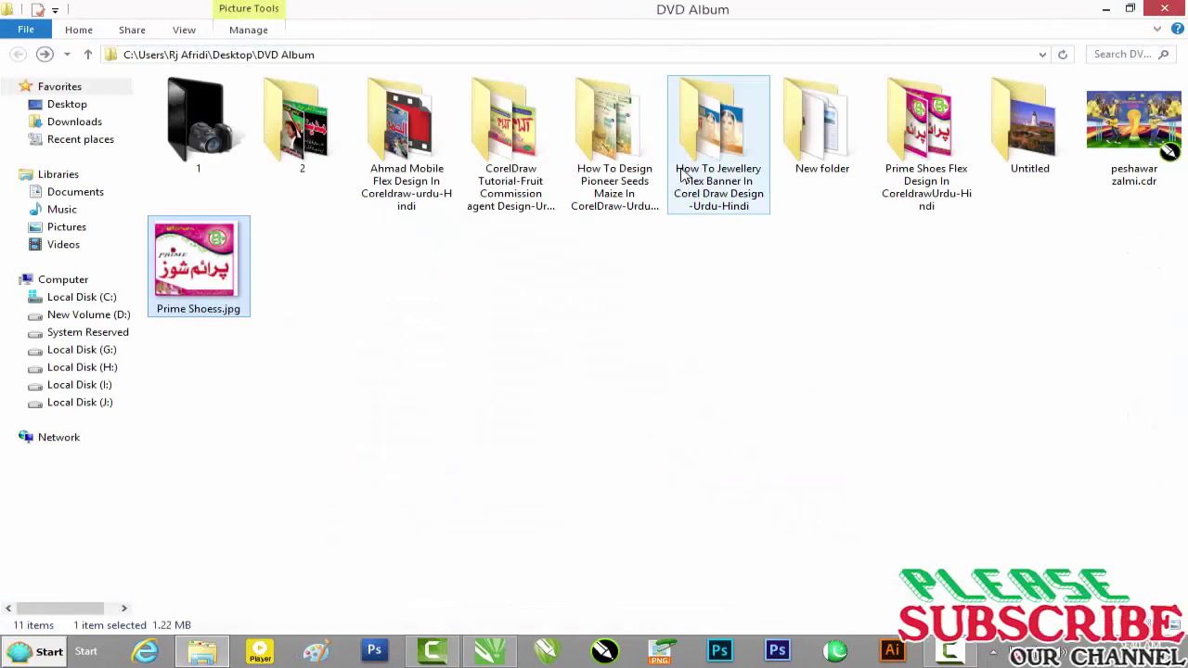
pyautogui.doubleClick(918, 160)
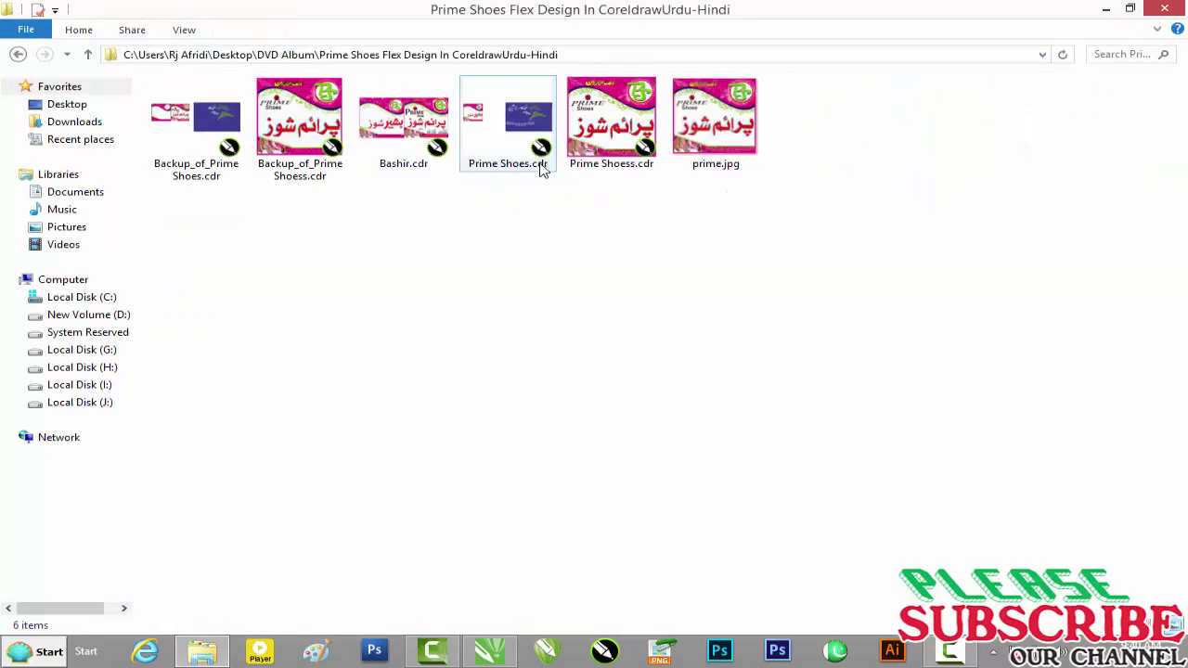